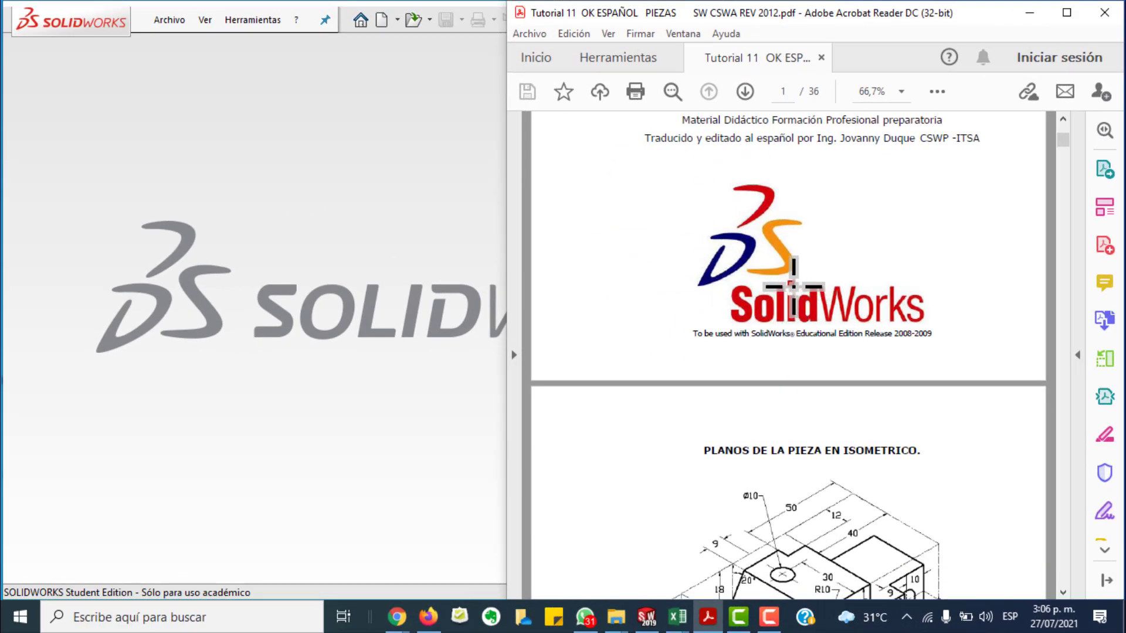
Step: Scroll the tutorial PDF down to page 4, the ten-stage Plan de Trabajo
scroll(872, 307, "down", 5)
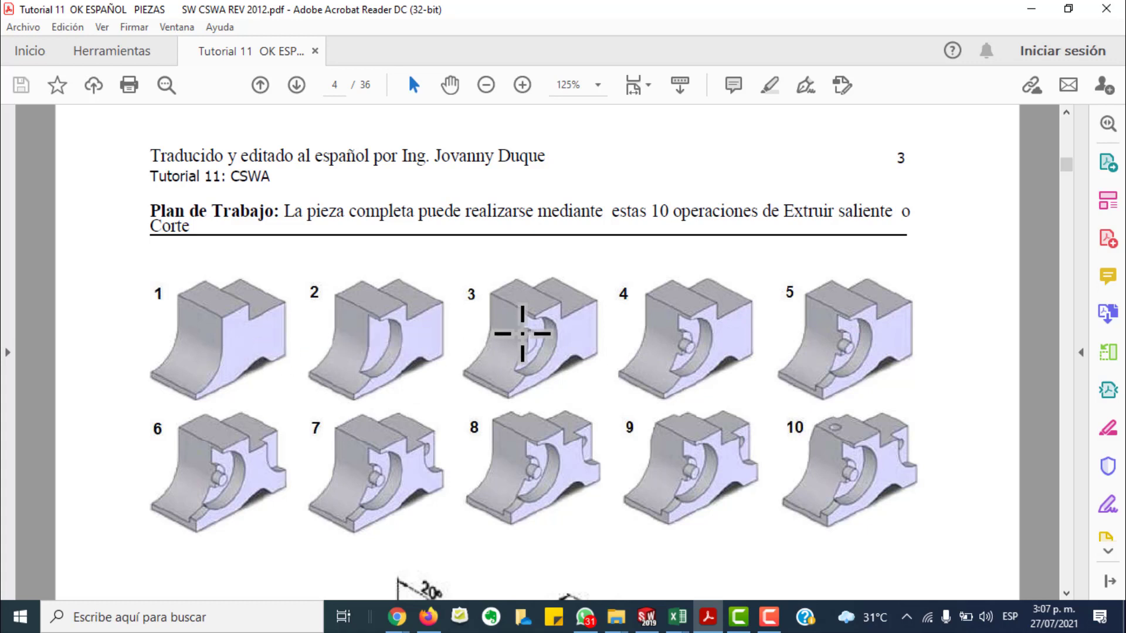
Step: Mark figures 1 through 6 of the work plan with the Snapshot tool
left_click_drag(147, 275, 296, 401)
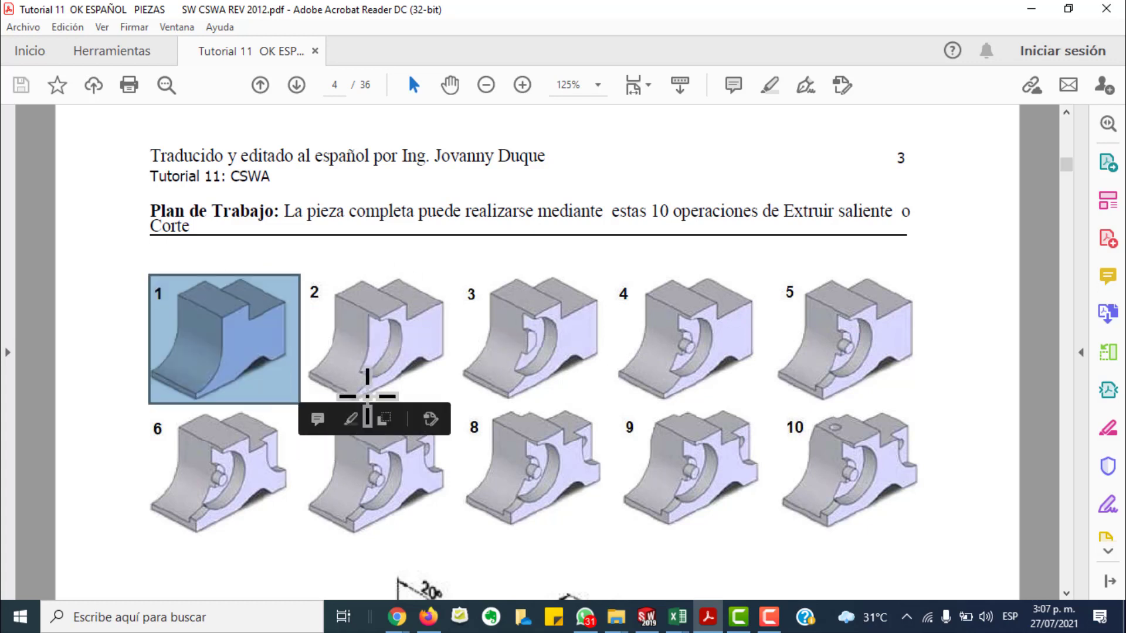
left_click_drag(351, 313, 415, 389)
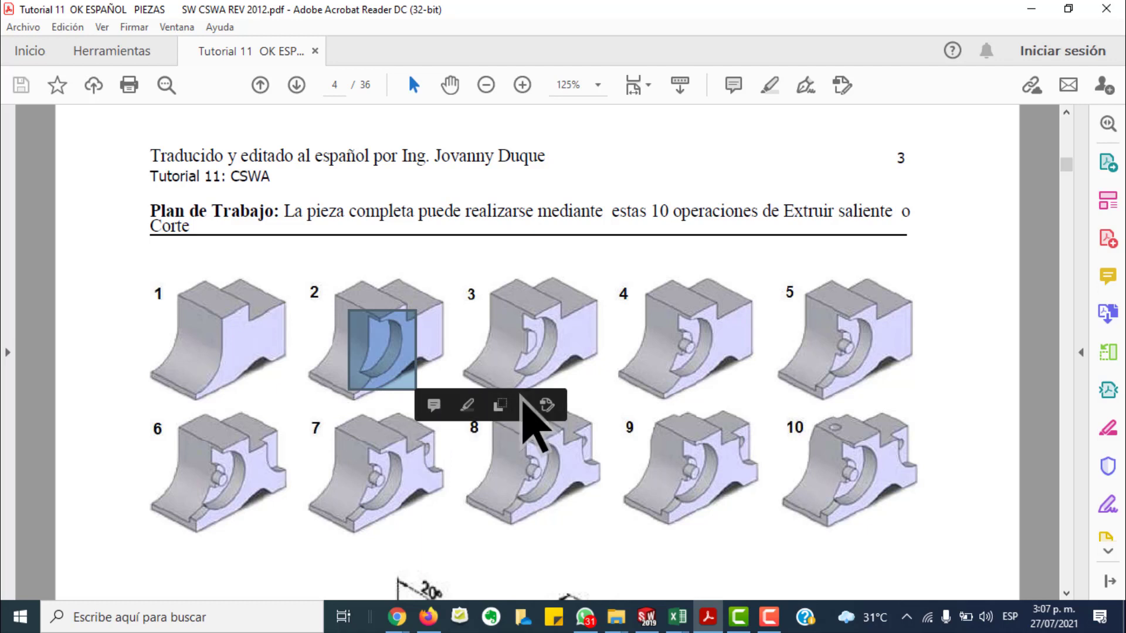
left_click_drag(515, 326, 544, 365)
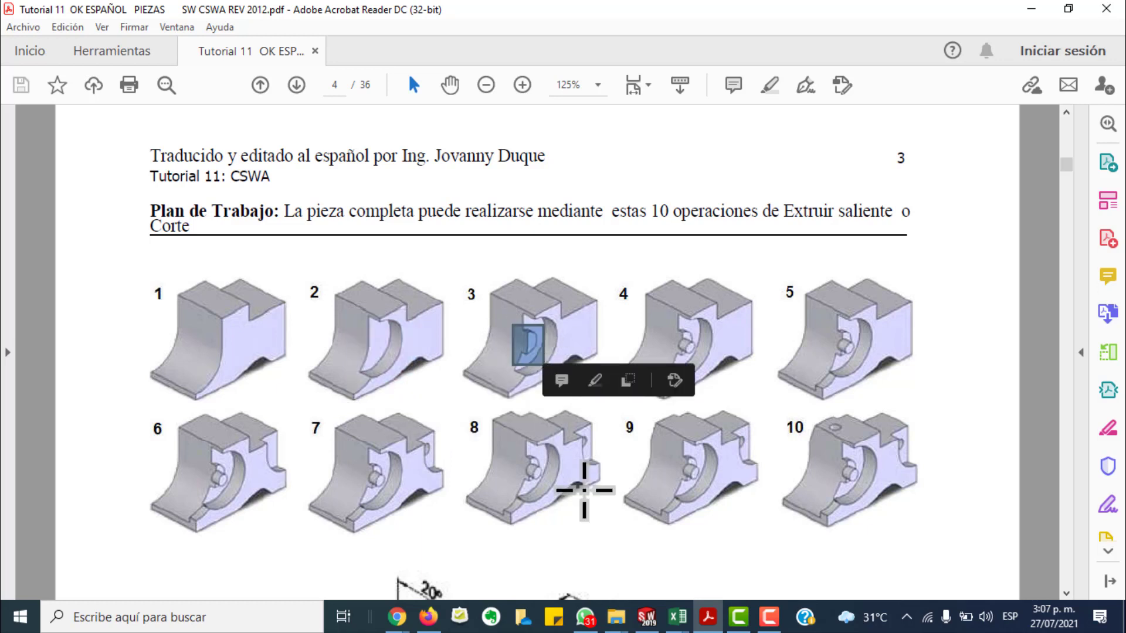
left_click_drag(674, 335, 706, 369)
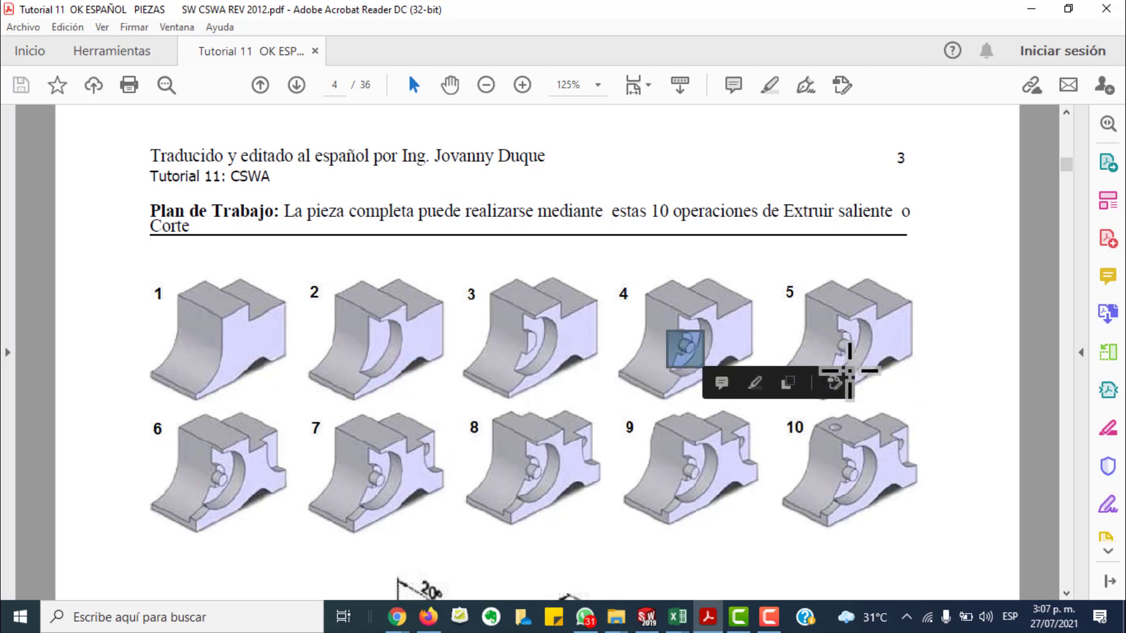
mouse_move(802, 366)
left_mouse_down()
mouse_move(838, 378)
mouse_move(849, 403)
left_mouse_up()
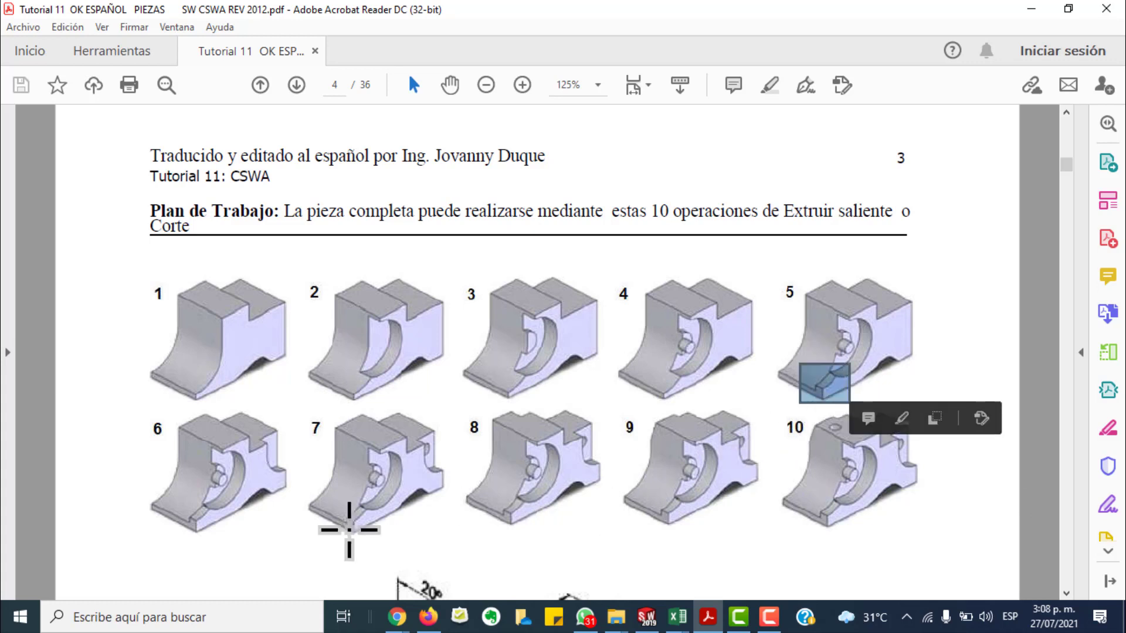
left_click_drag(253, 409, 299, 486)
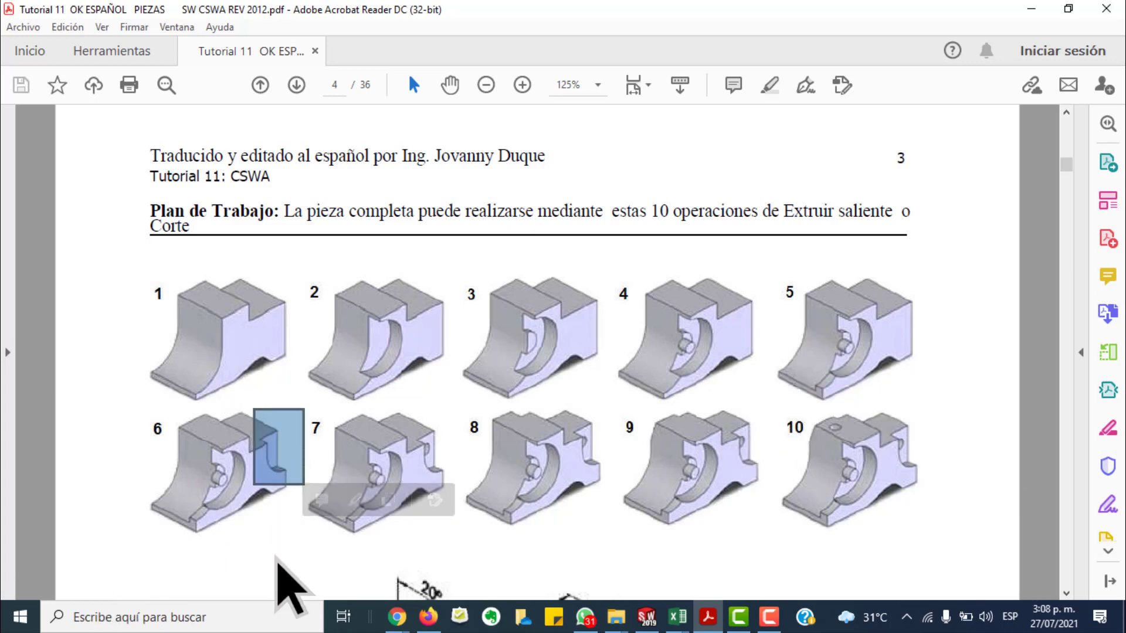
Step: Mark figures 7 through 10, then bring the SOLIDWORKS bracket model forward
left_click_drag(419, 433, 452, 475)
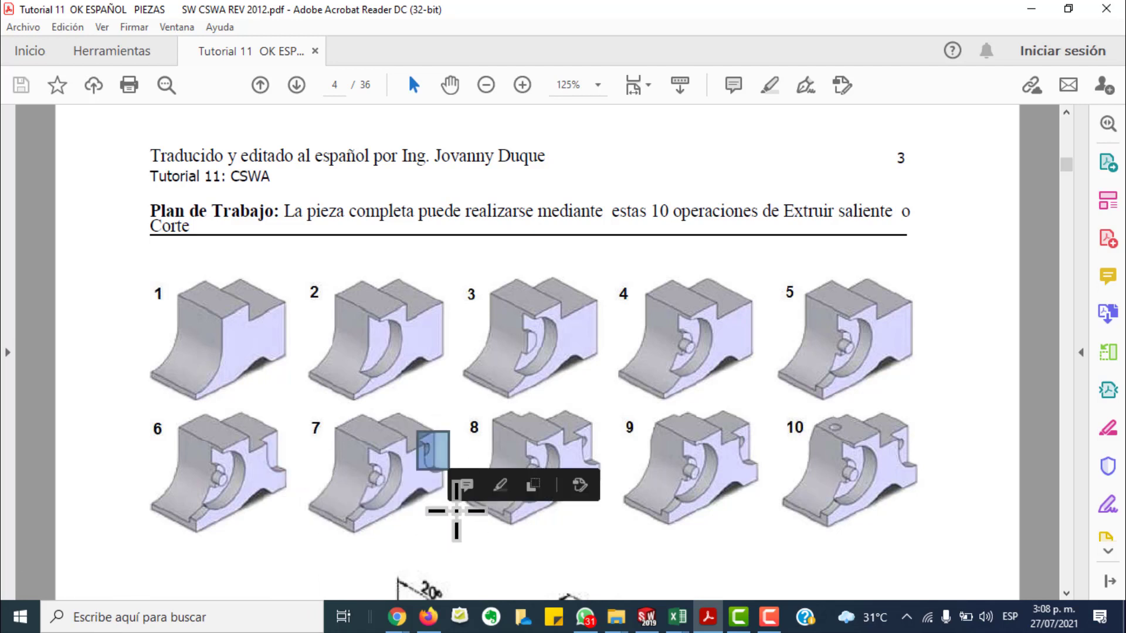
left_click(503, 396)
left_click_drag(493, 399, 589, 433)
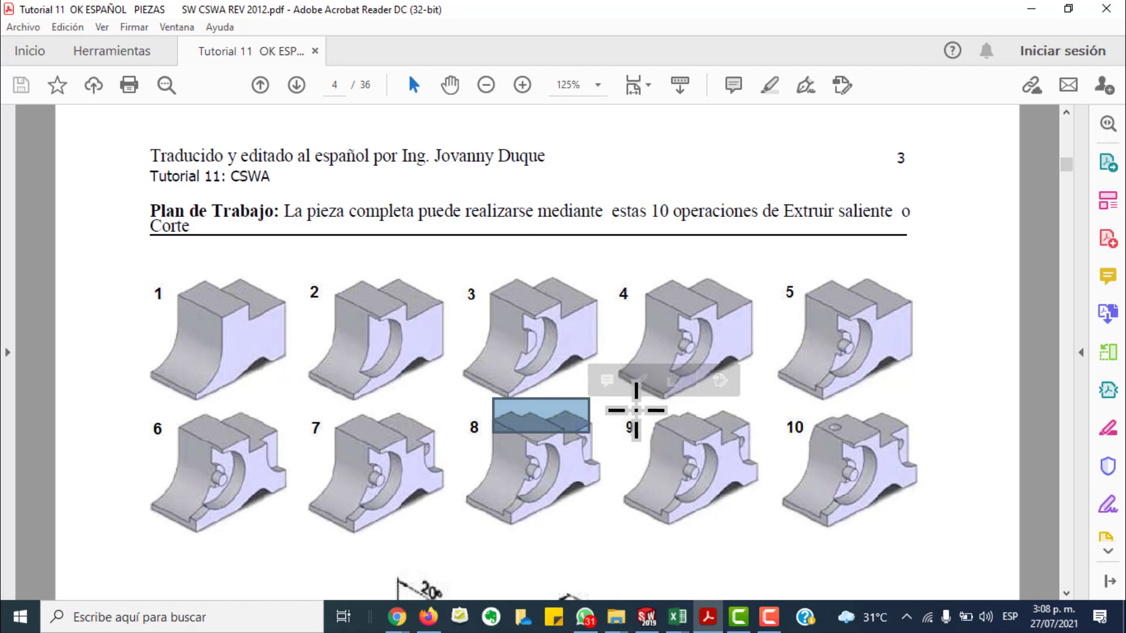
left_click_drag(637, 413, 668, 460)
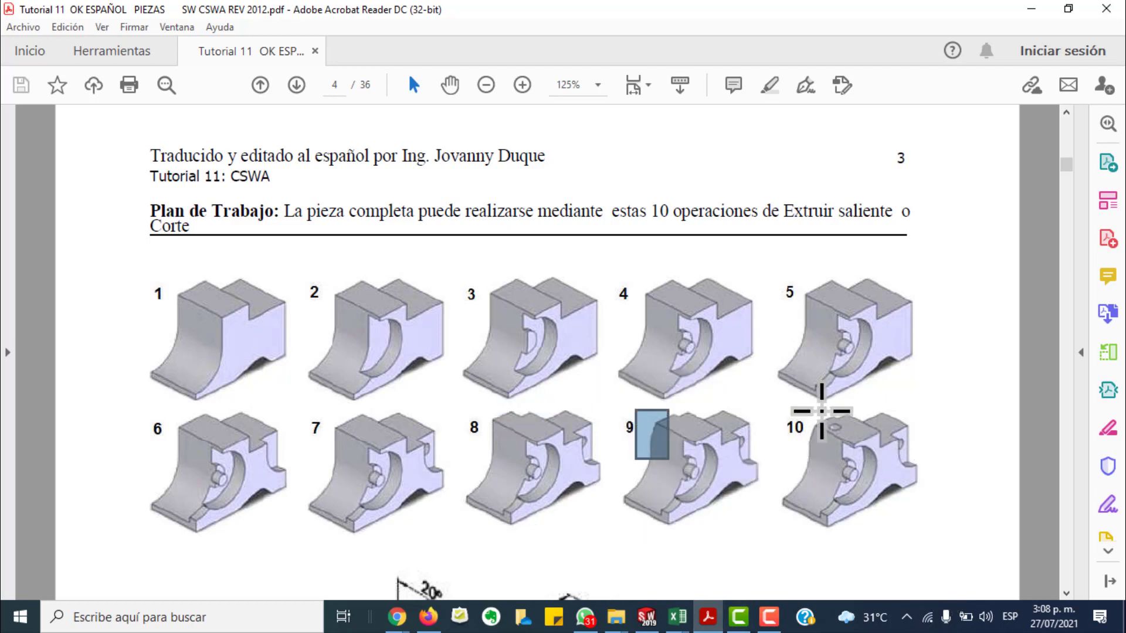
left_click_drag(820, 413, 868, 464)
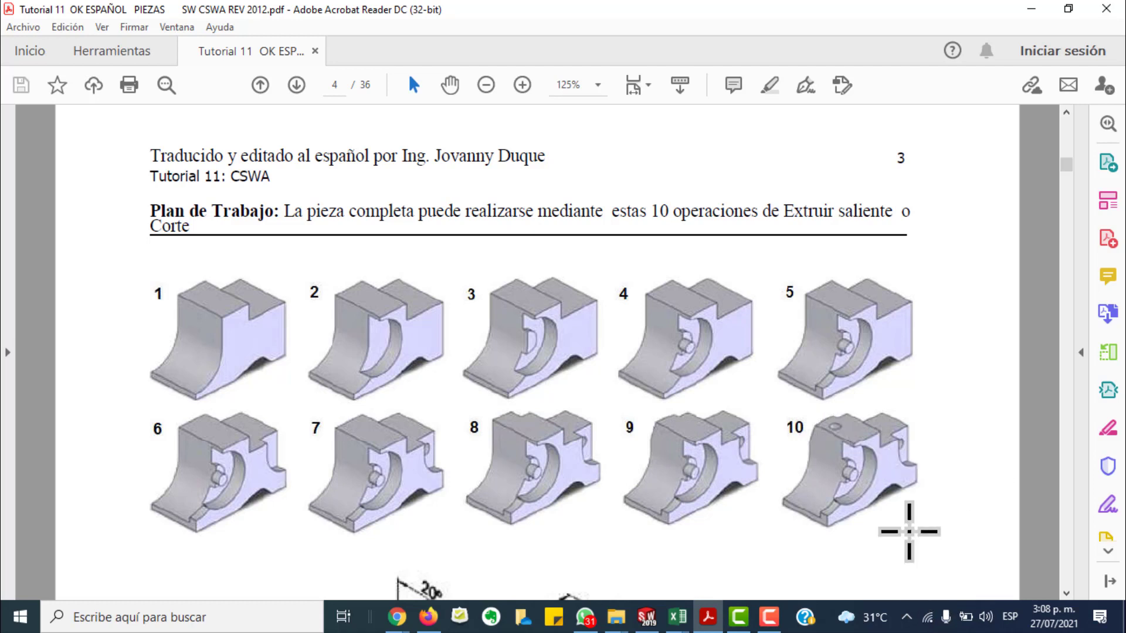
key("alt+Tab")
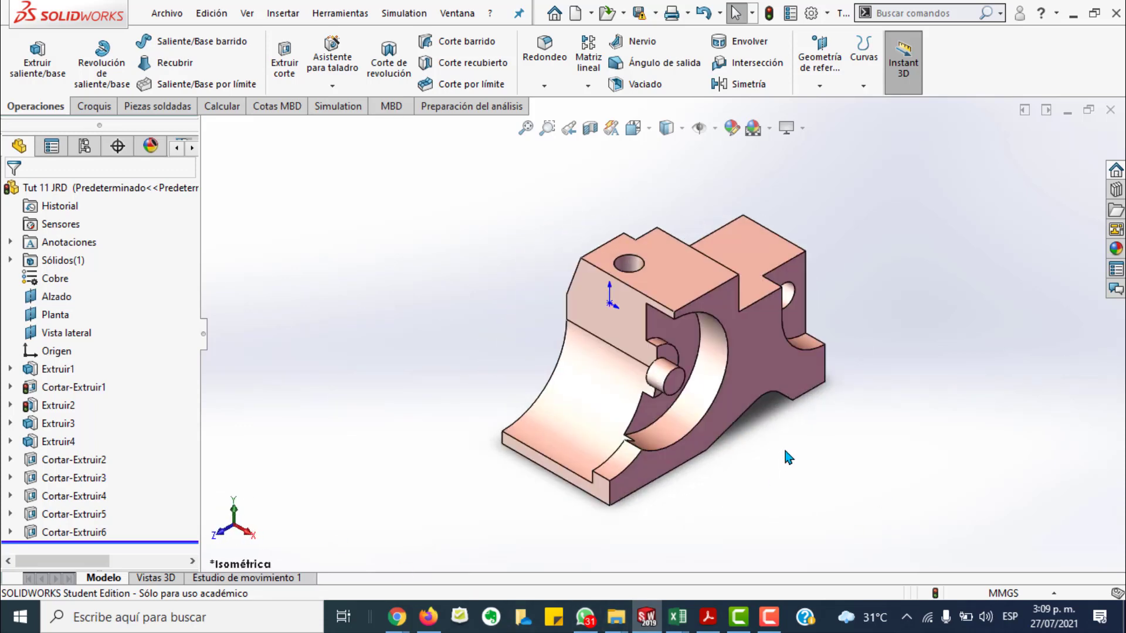
Step: Show the bracket isometrically and step the rollback bar from Extruir1 through Cortar-Extruir6
key("space")
left_click(340, 195)
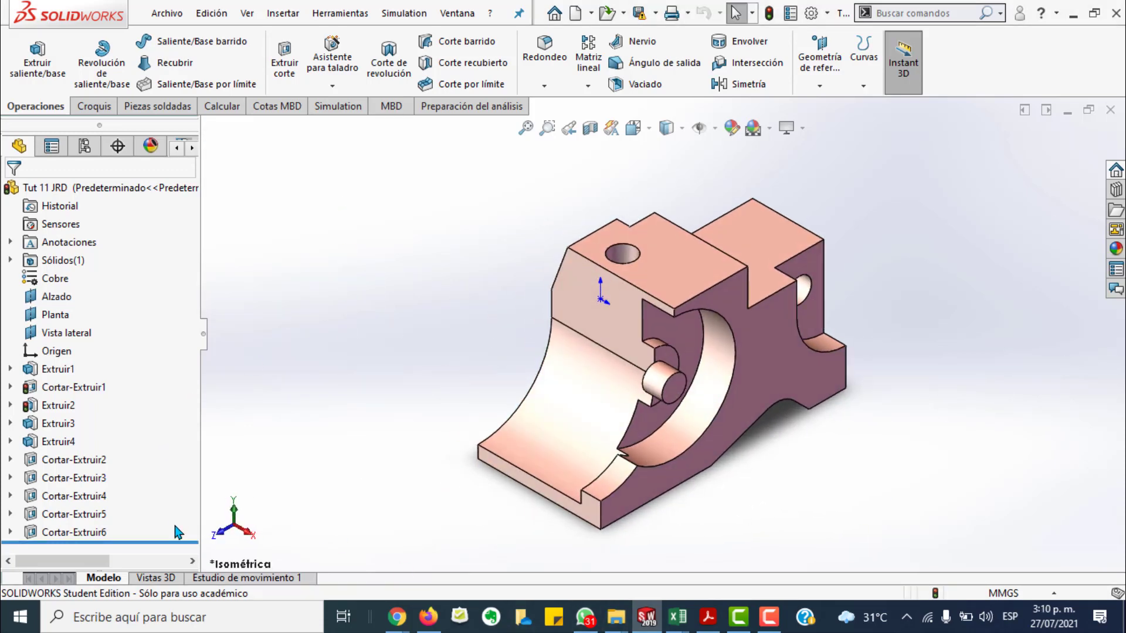
left_click_drag(176, 542, 178, 375)
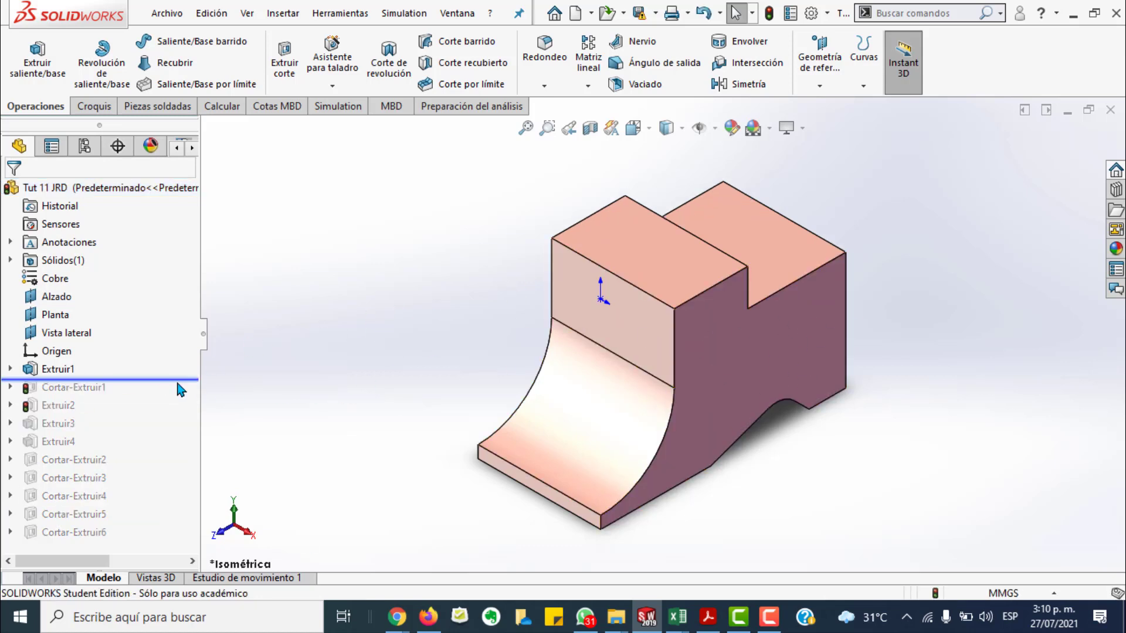
left_click_drag(180, 380, 156, 487)
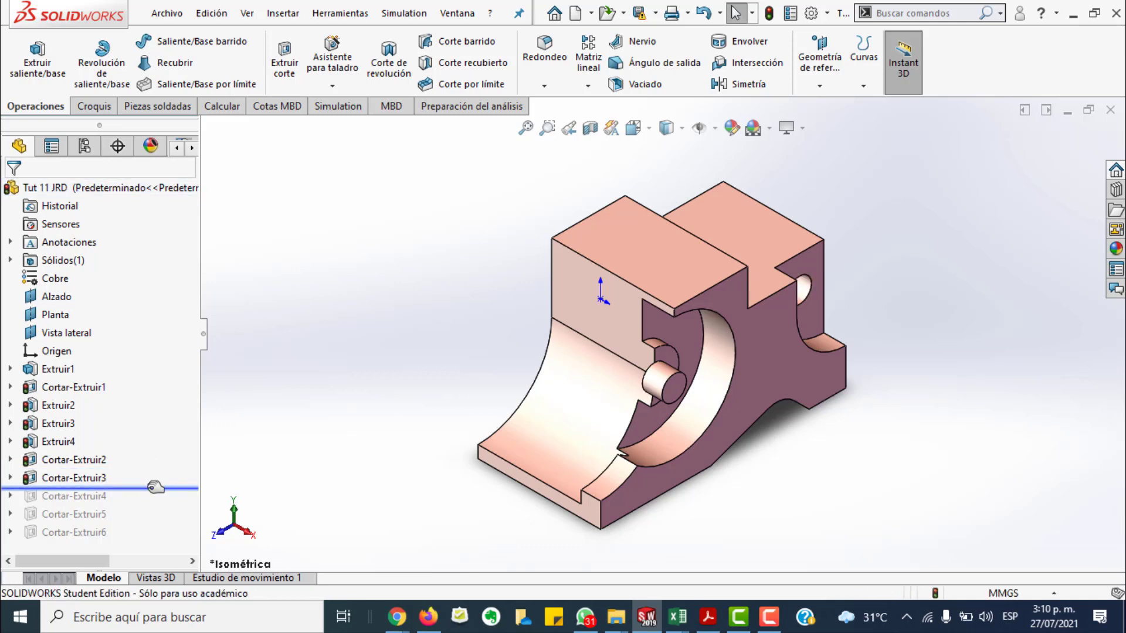
left_click_drag(156, 488, 150, 496)
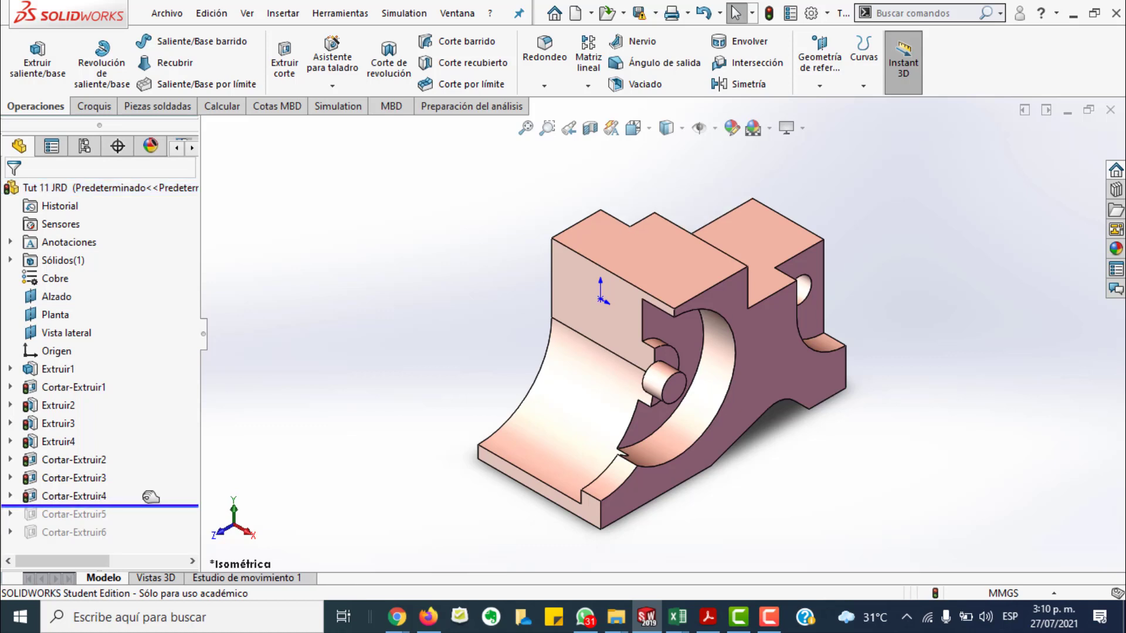
left_click_drag(148, 510, 151, 519)
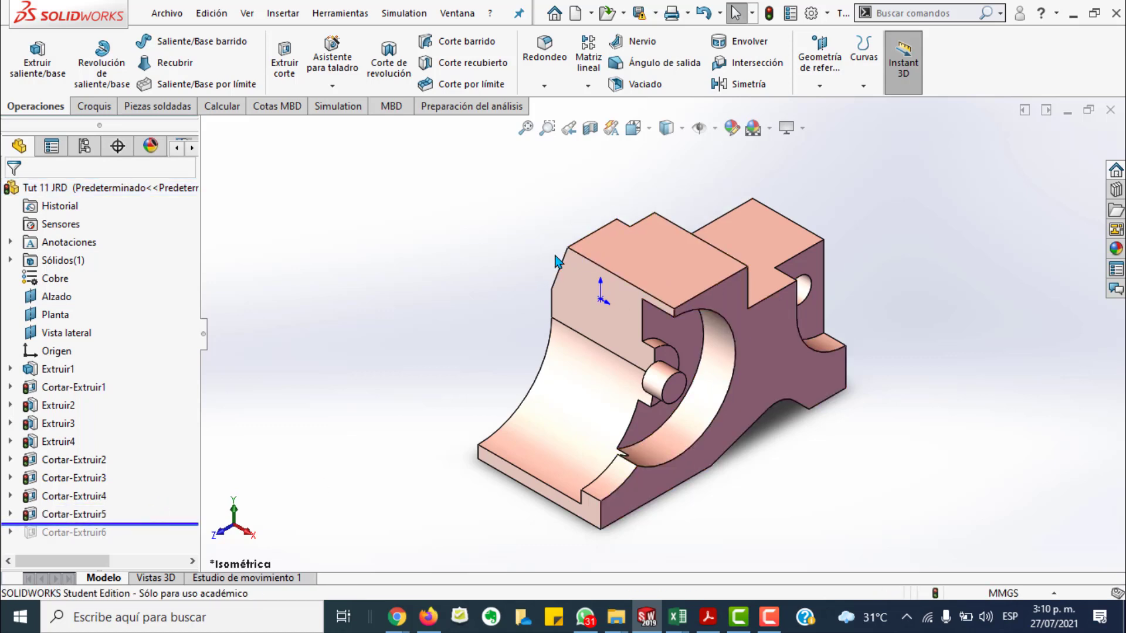
left_click_drag(196, 524, 189, 542)
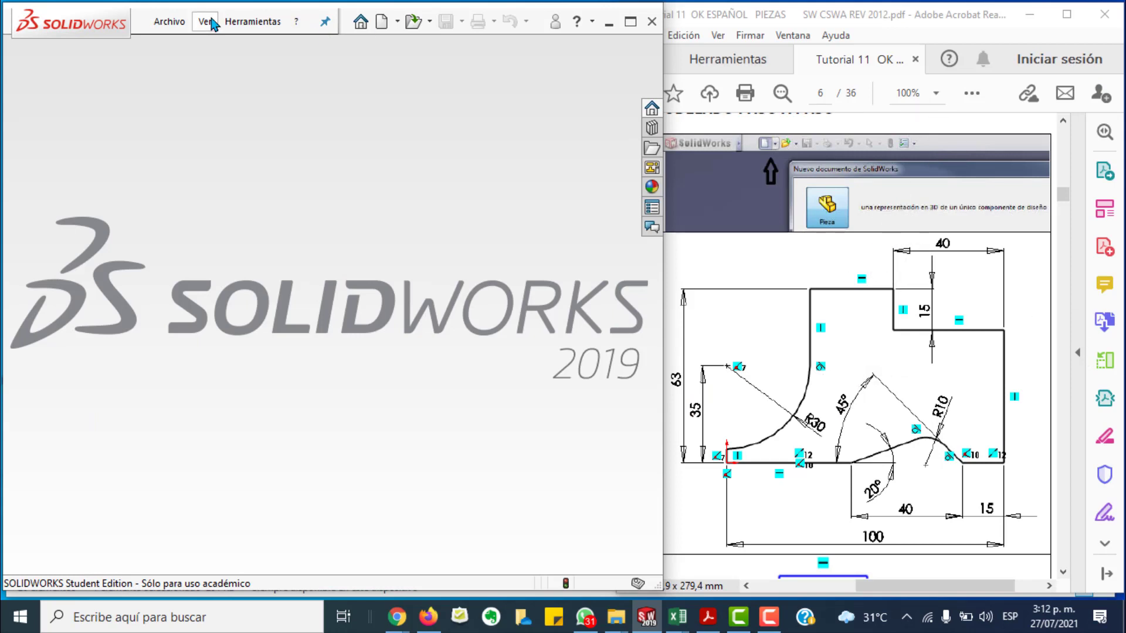
Step: Create a new part document
left_click(170, 24)
left_click(201, 45)
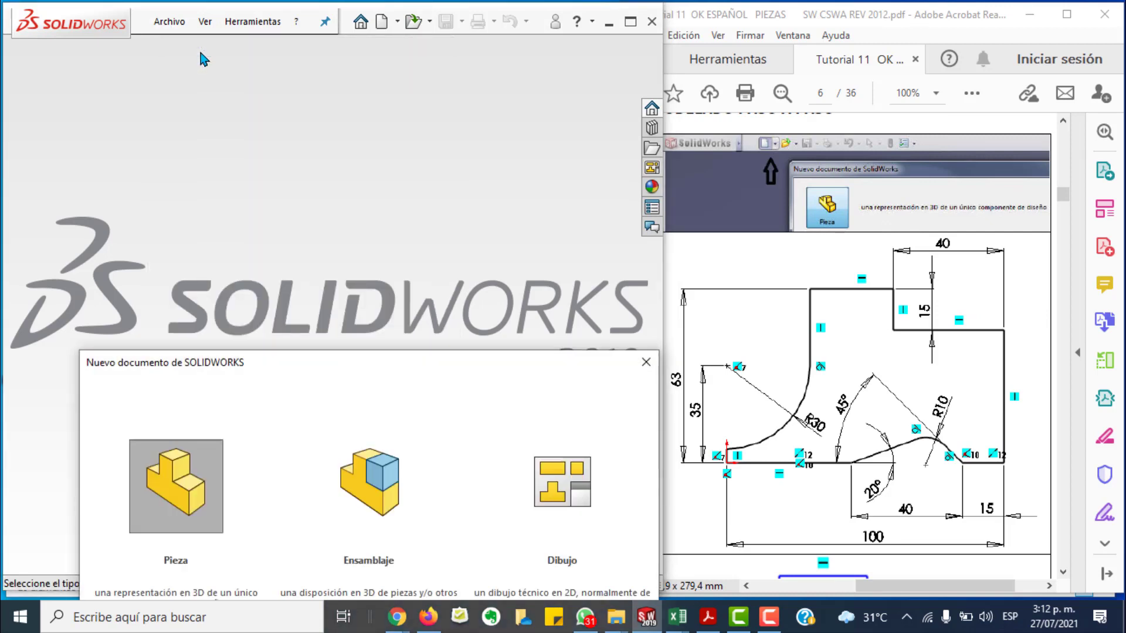
double_click(186, 481)
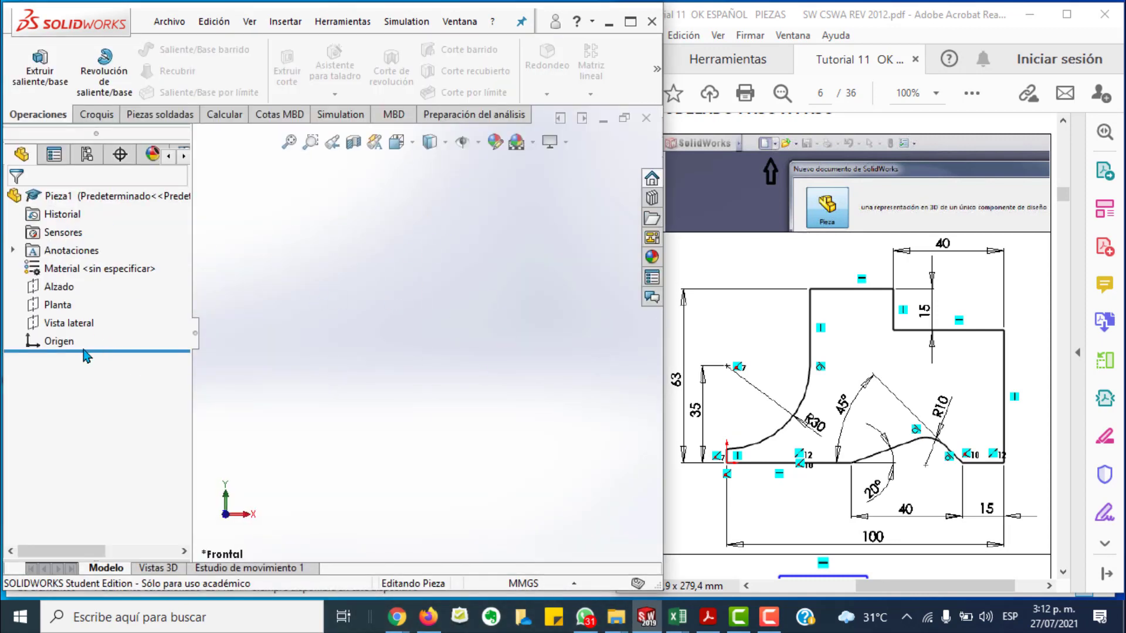
Step: Switch to an isometric view and start a sketch on the Vista lateral plane
key("space")
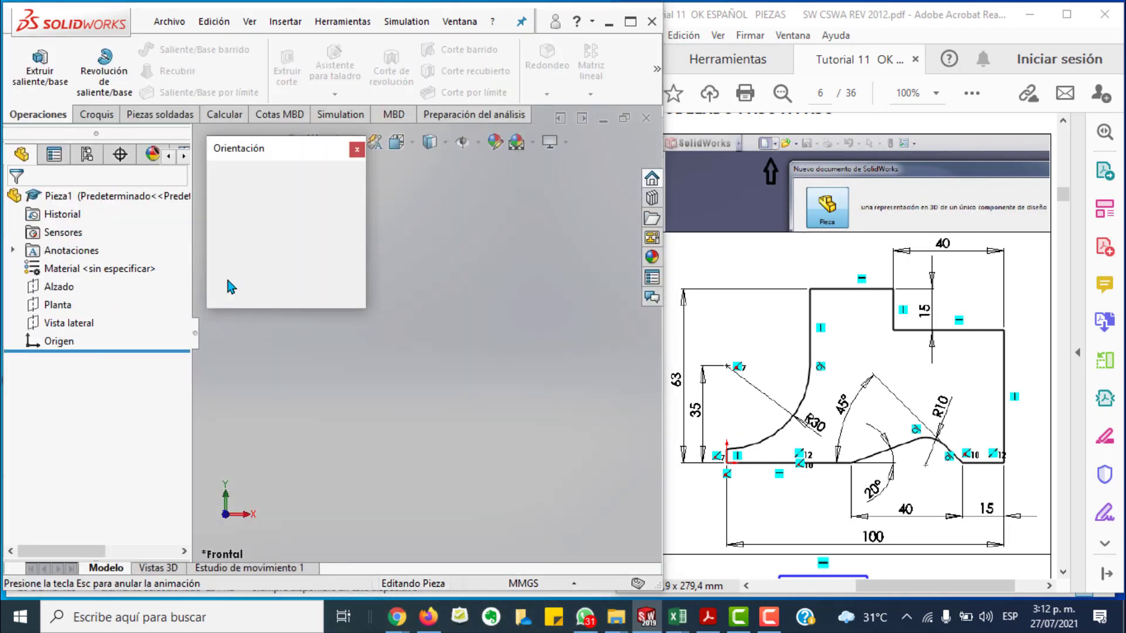
key("ctrl+7")
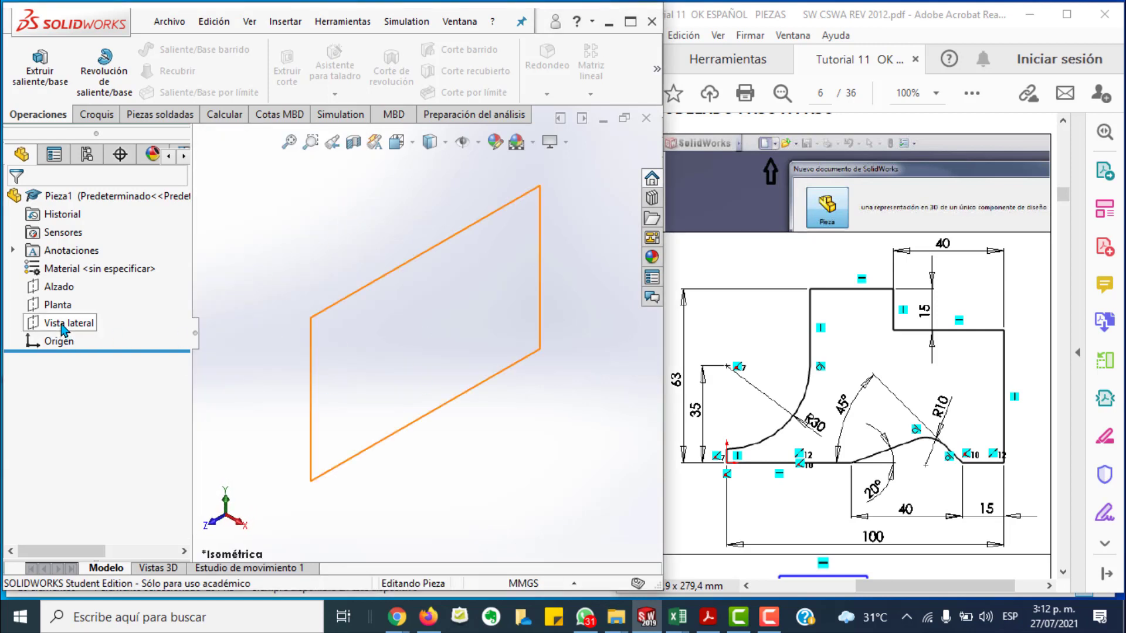
left_click(65, 323)
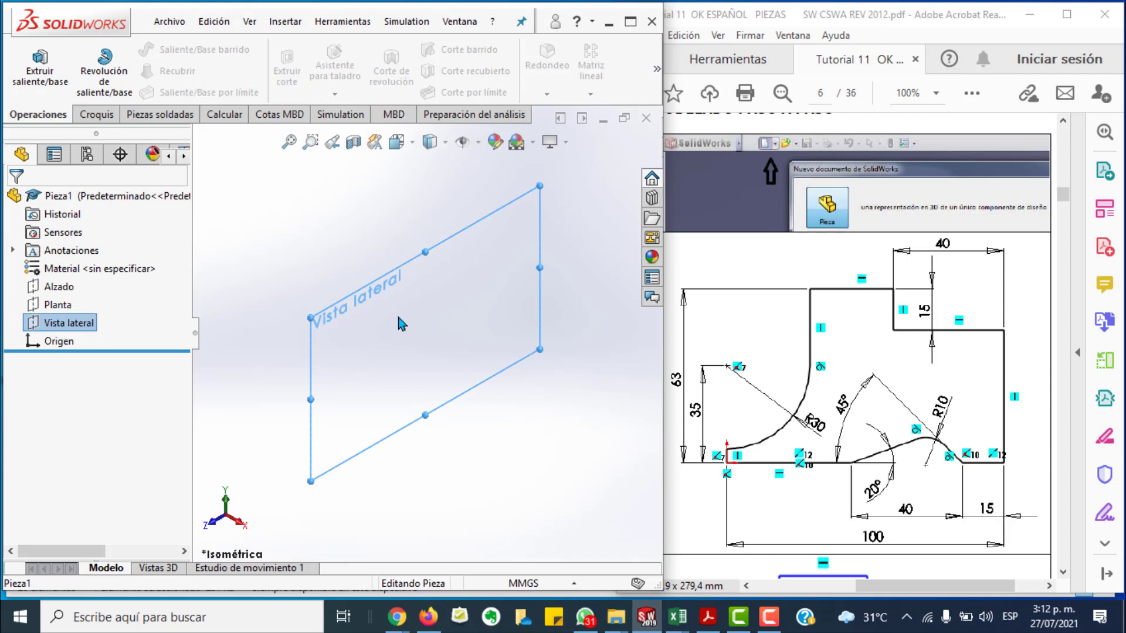
left_click(97, 114)
left_click(47, 77)
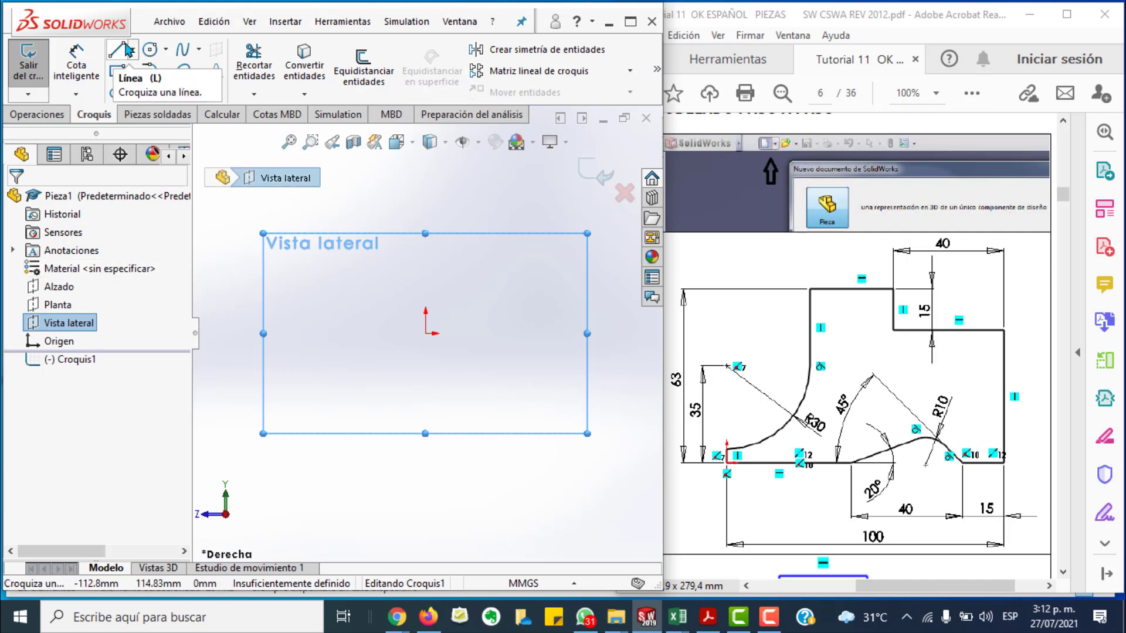
Step: Draw the horizontal base line from the origin and zoom in around it
left_click(117, 50)
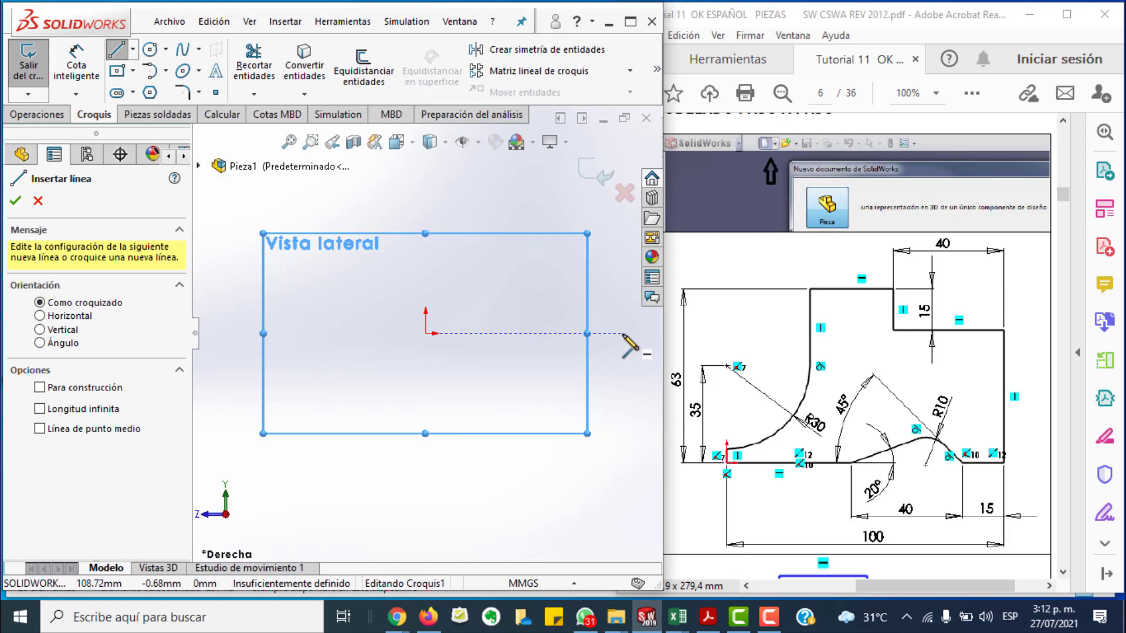
left_click(426, 333)
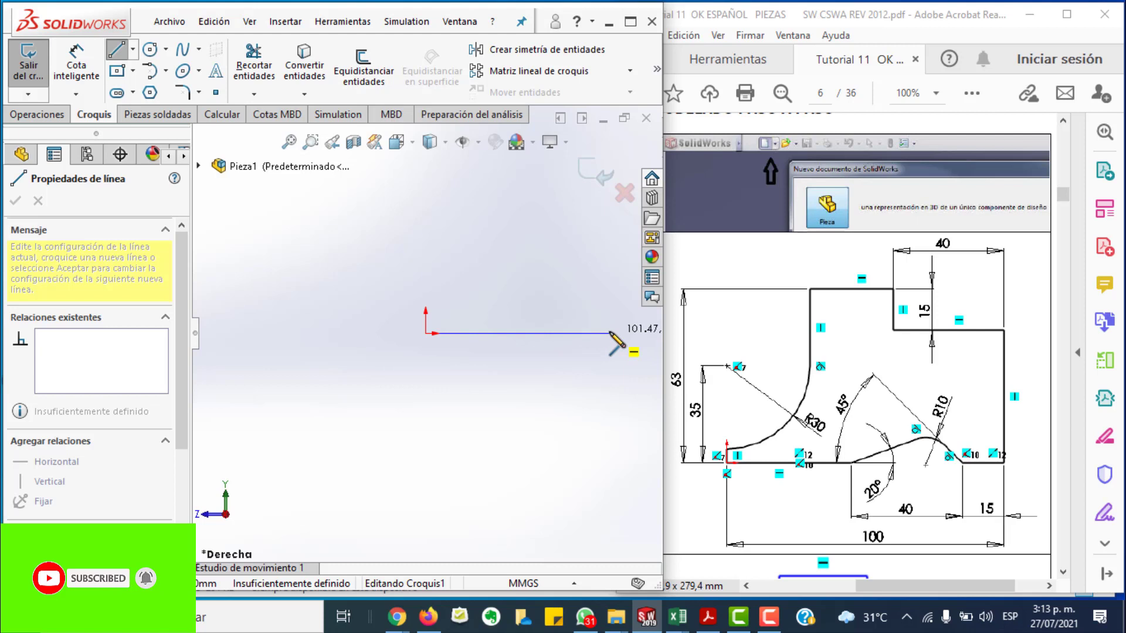
left_click(610, 334)
left_click(289, 144)
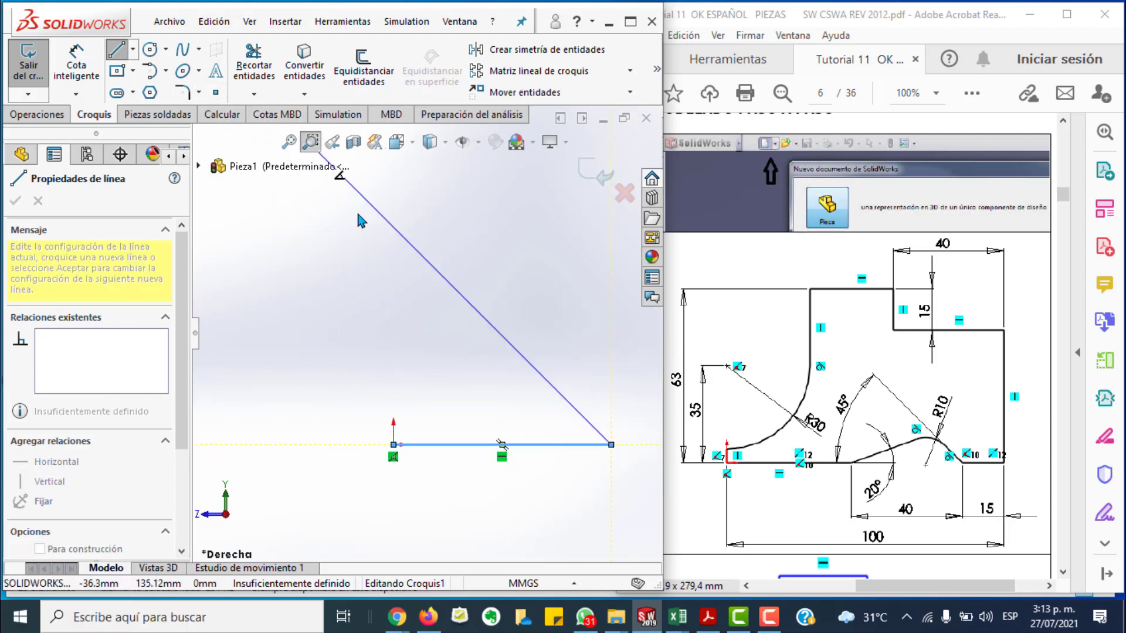
left_click_drag(311, 208, 661, 530)
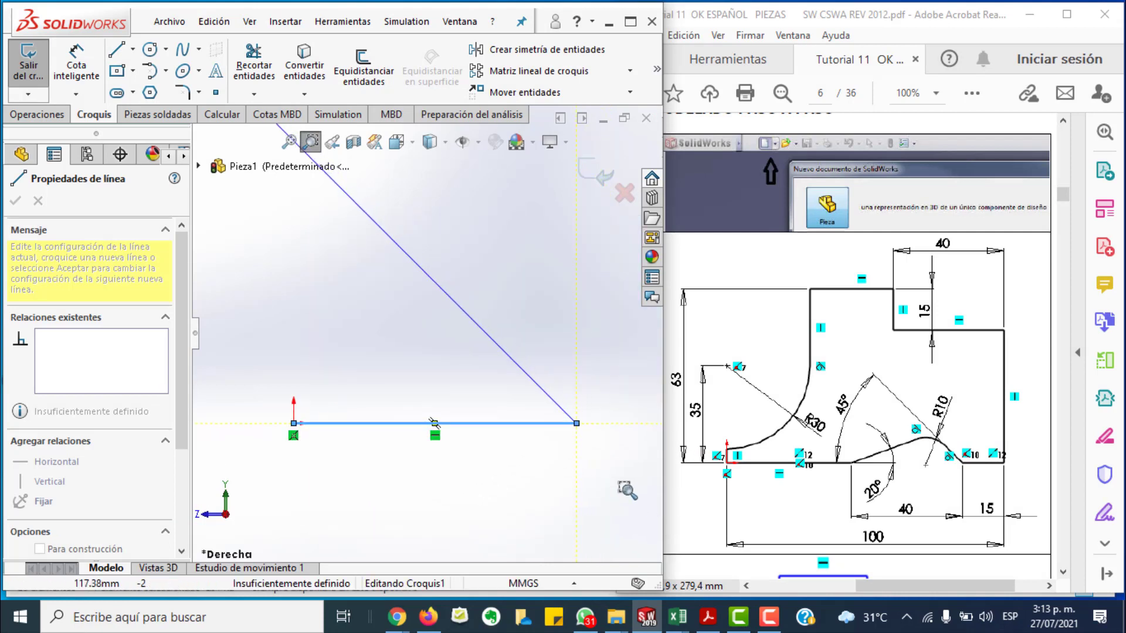
left_click(312, 141)
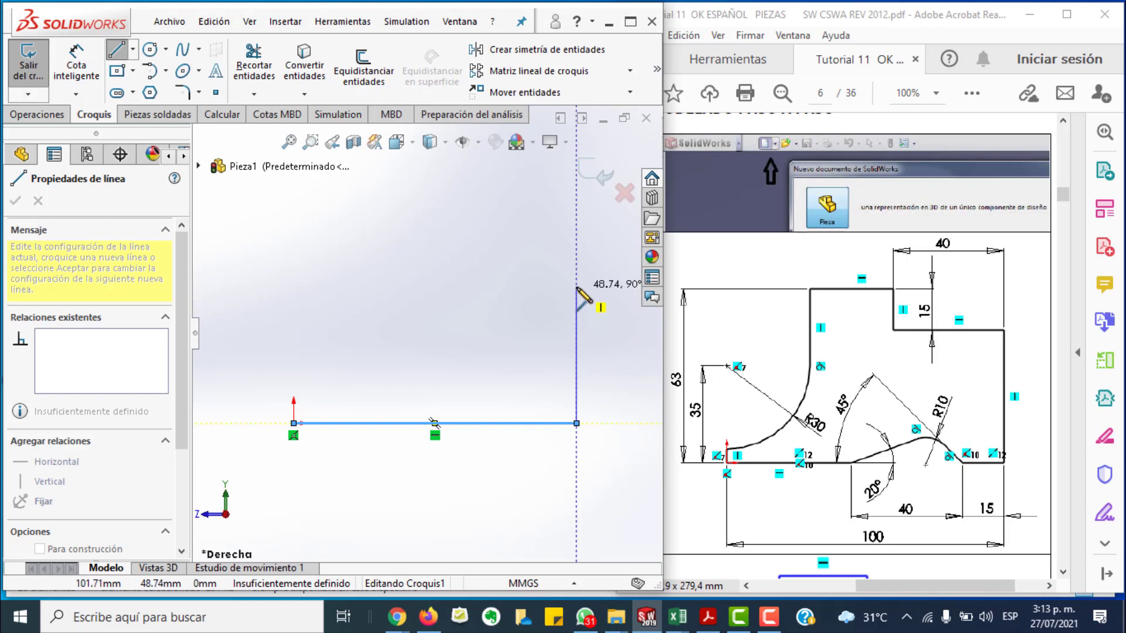
Step: Continue the outline with the right side, stepped top and partial left side
left_click(577, 287)
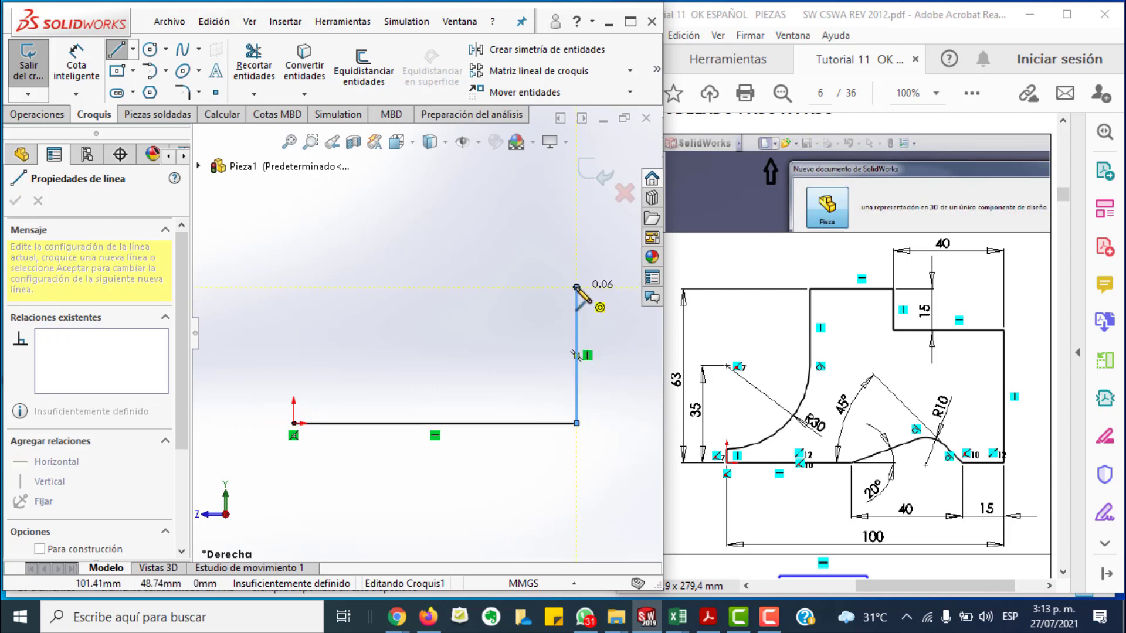
left_click(452, 287)
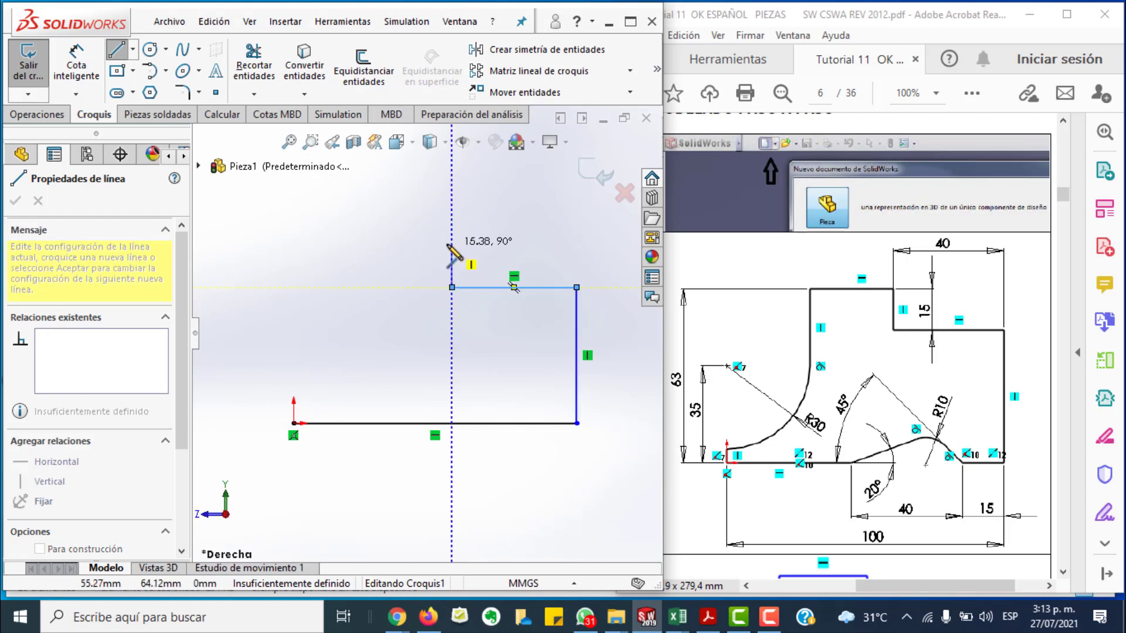
left_click(451, 245)
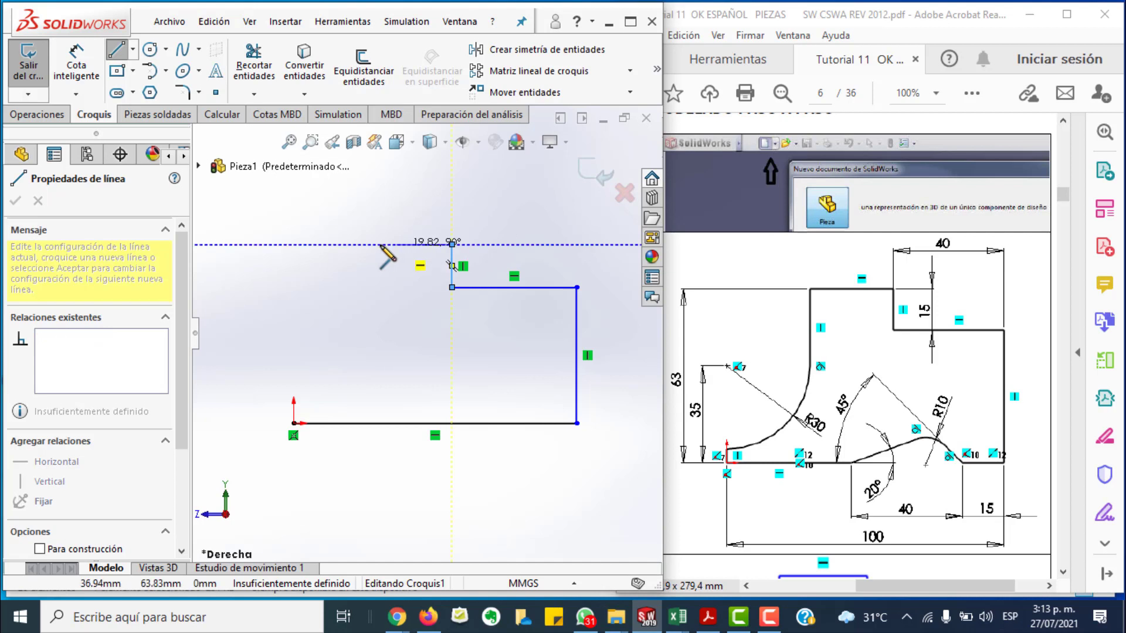
left_click(336, 244)
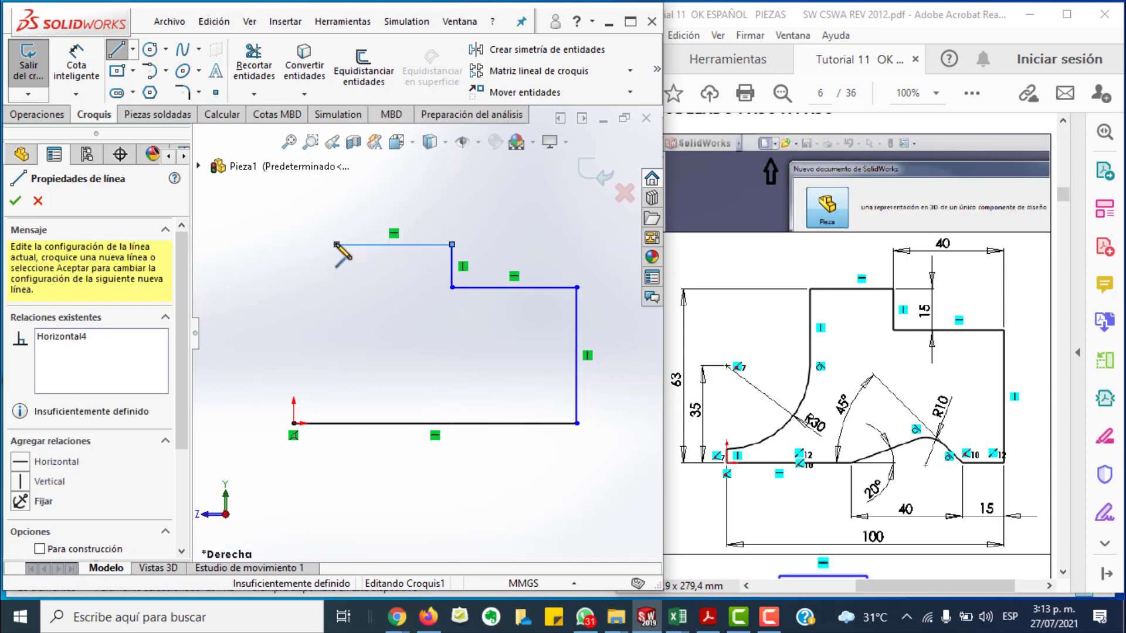
left_click(337, 327)
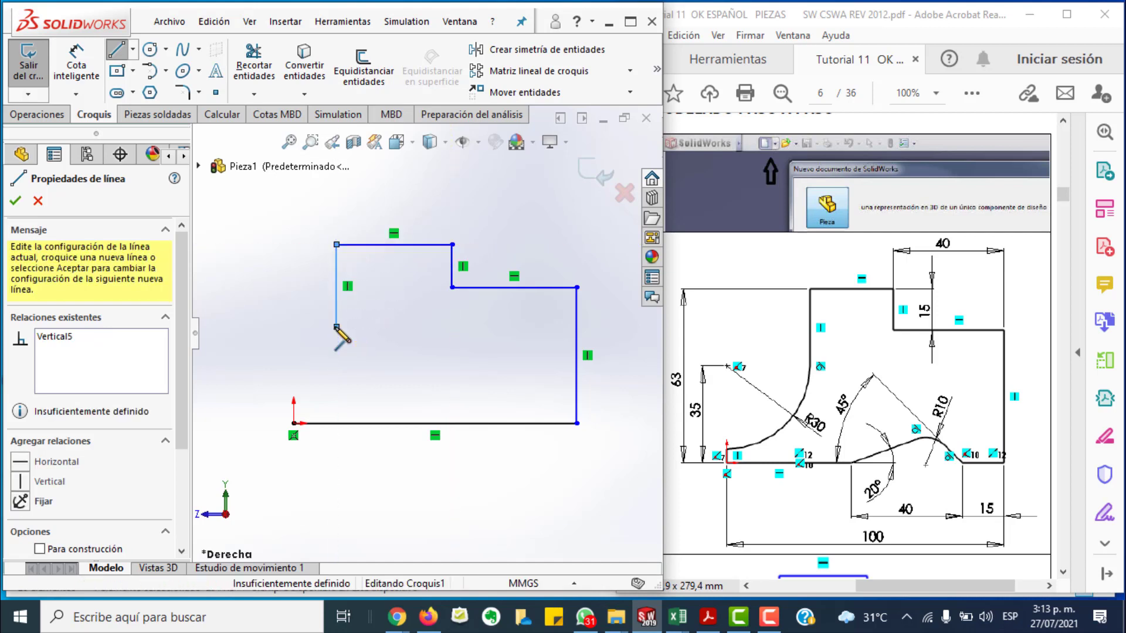
key("Escape")
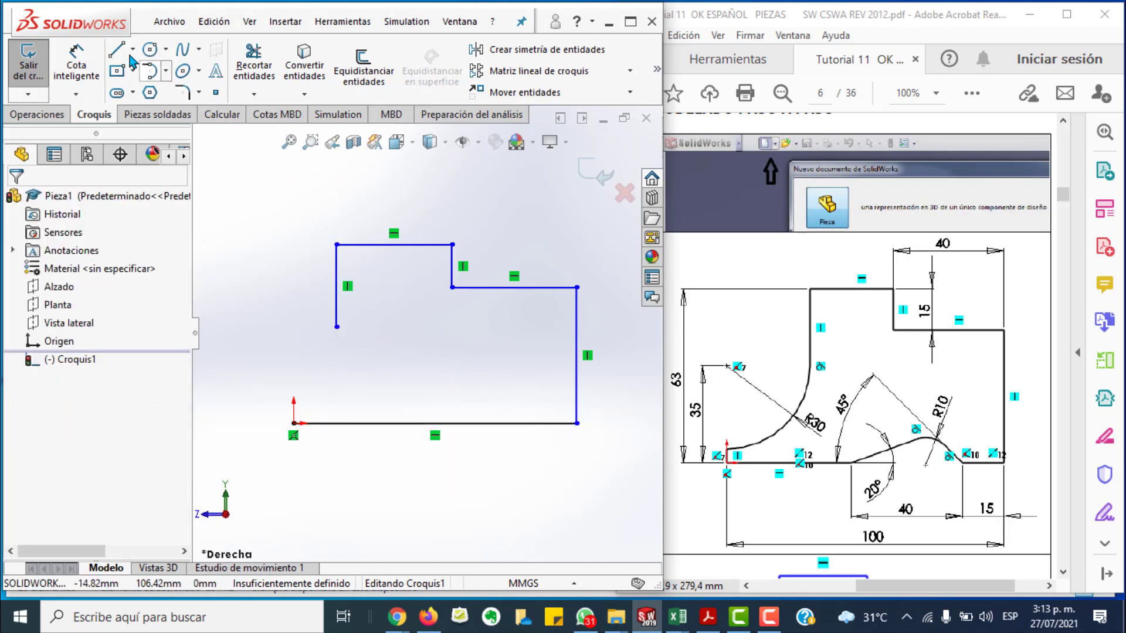
Step: Add a short vertical line above the origin and zoom to frame the sketch
key("Return")
left_click(294, 422)
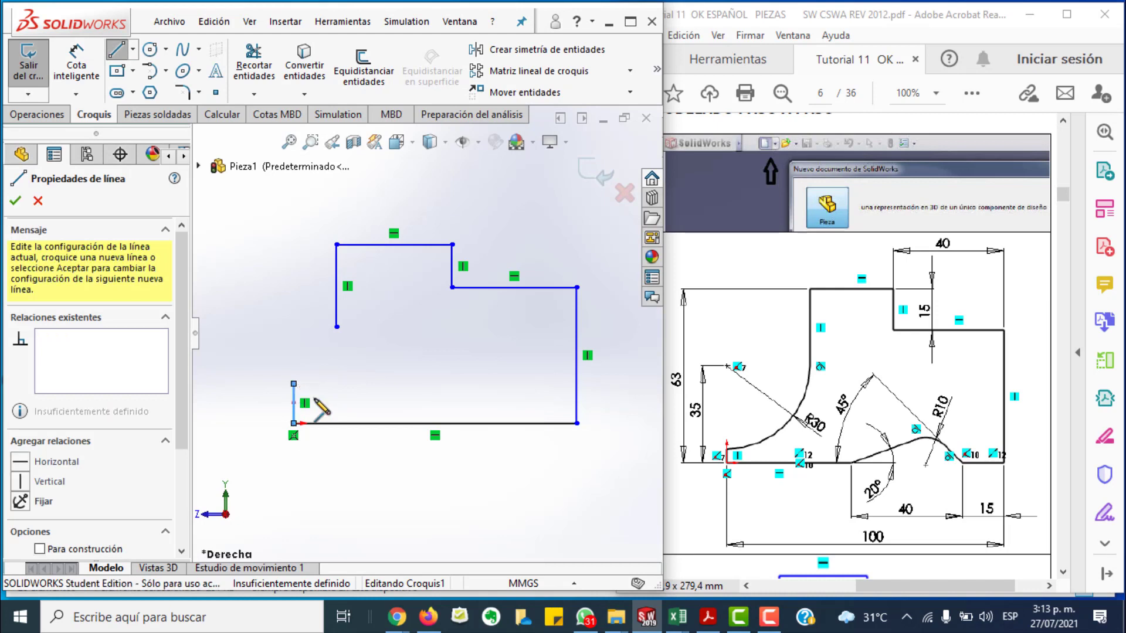
left_click(294, 384)
key("Escape")
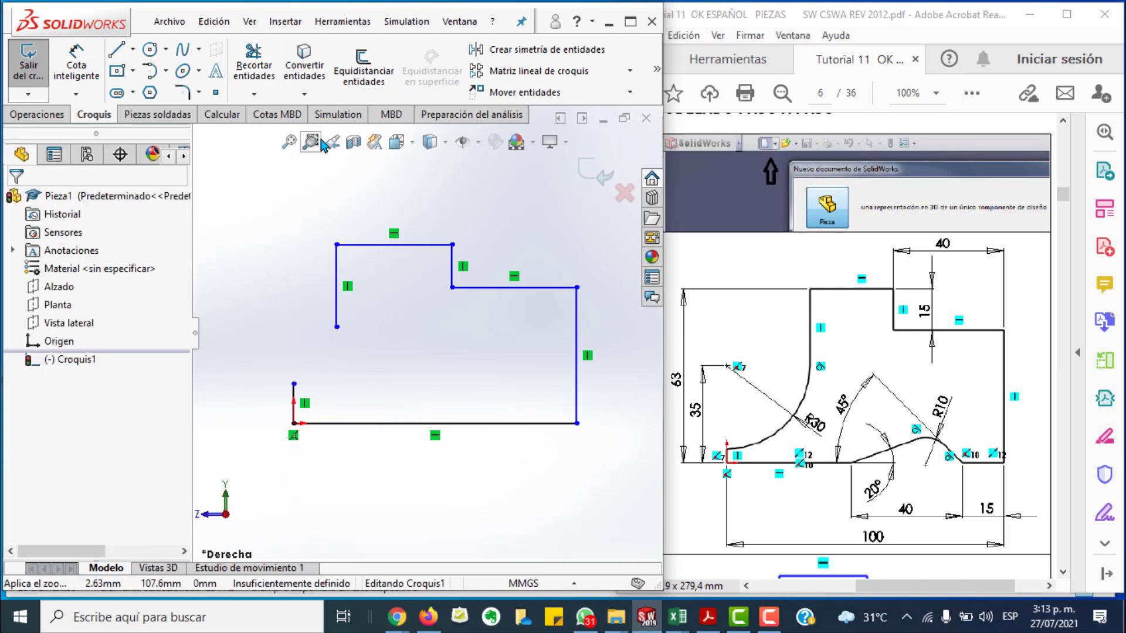
left_click(310, 141)
mouse_move(229, 231)
left_mouse_down()
mouse_move(578, 314)
mouse_move(627, 469)
left_mouse_up()
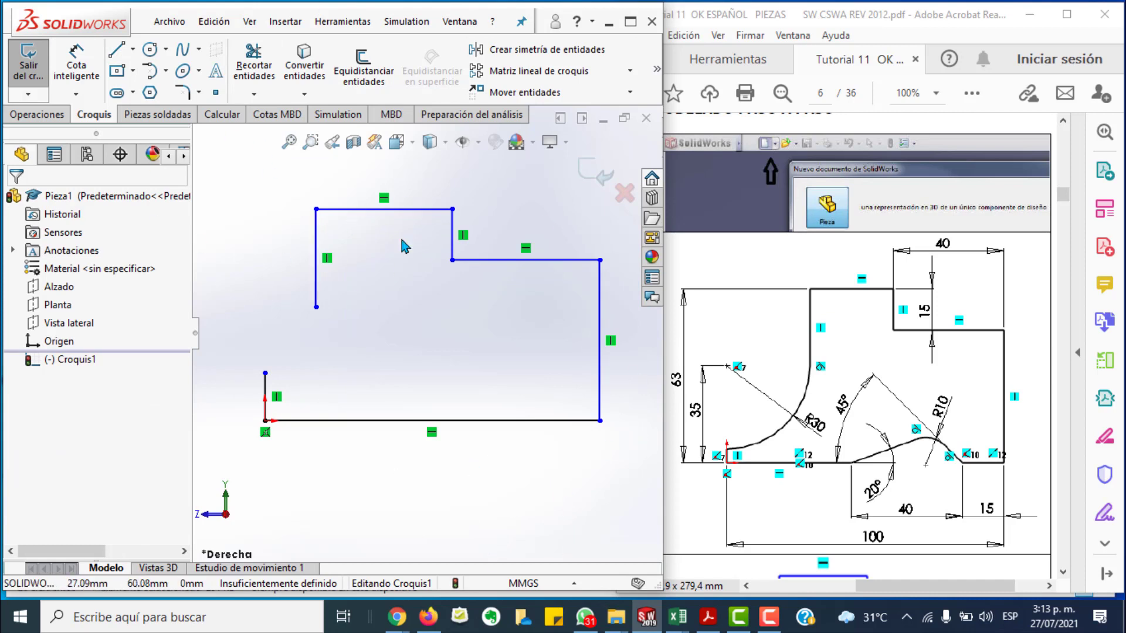
Step: Dimension the base line at 100 and the step width at 40
left_click(76, 66)
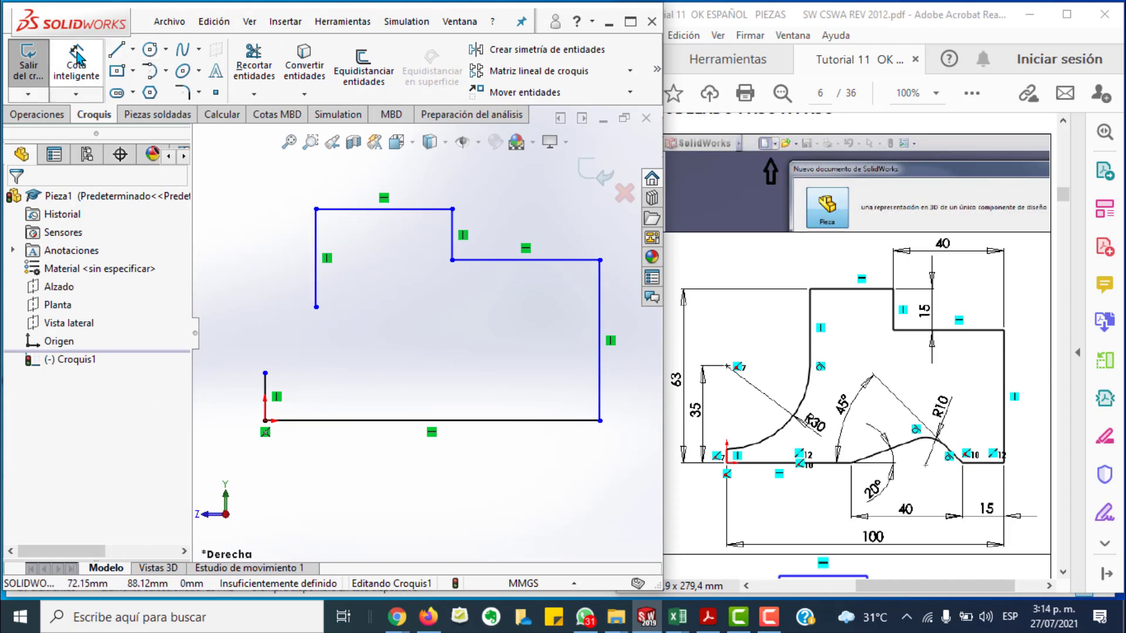
left_click(476, 423)
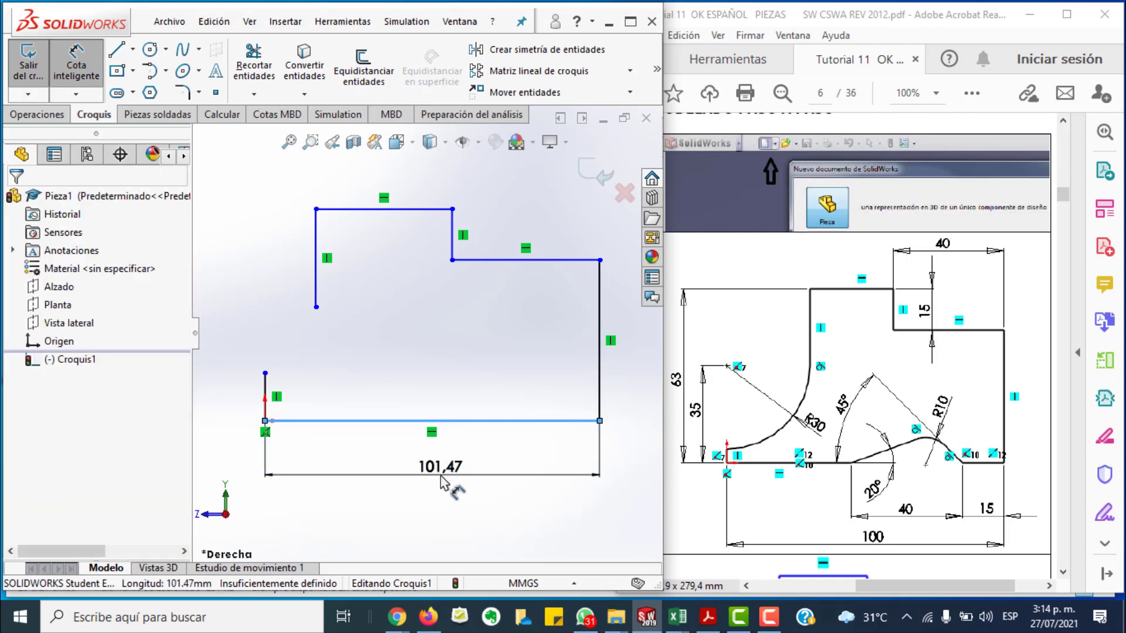
left_click(441, 482)
type("100")
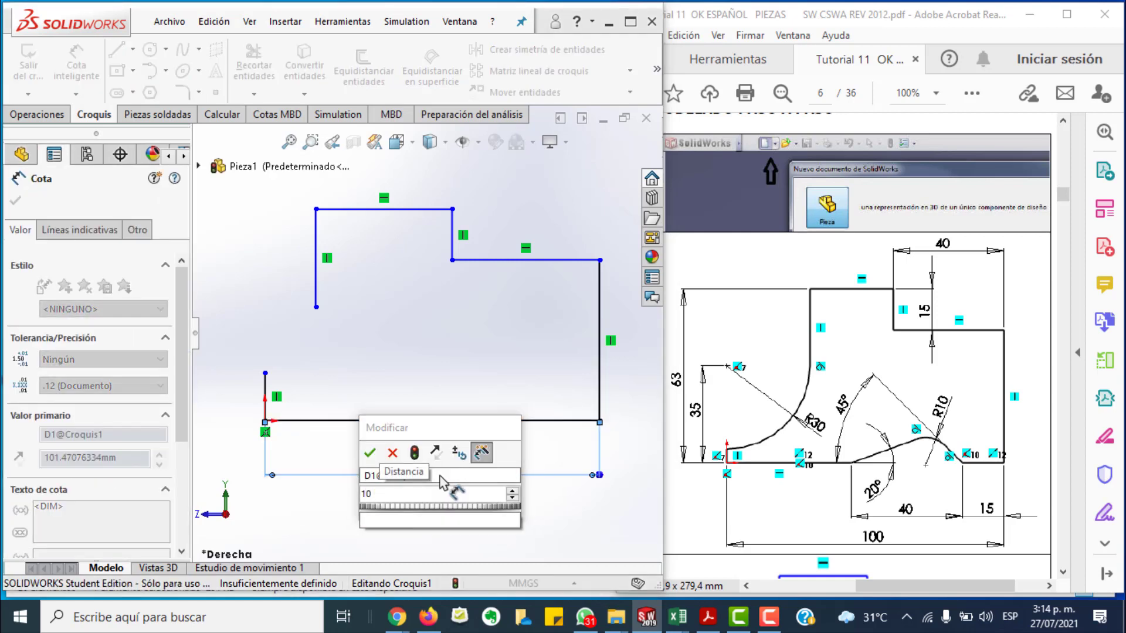
left_click(370, 452)
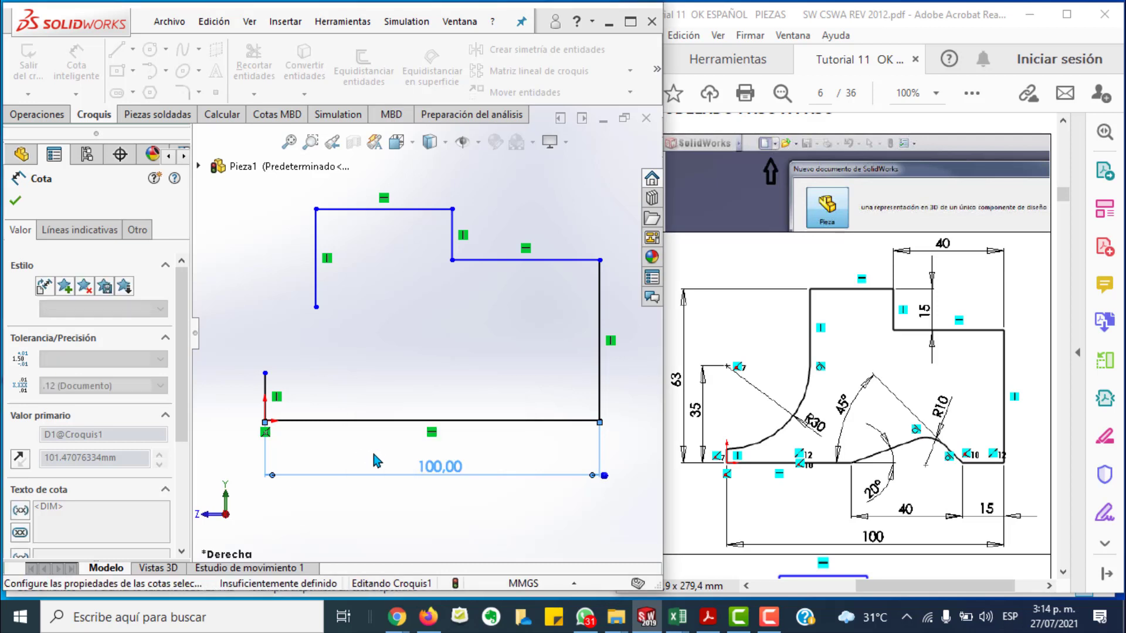
key("Escape")
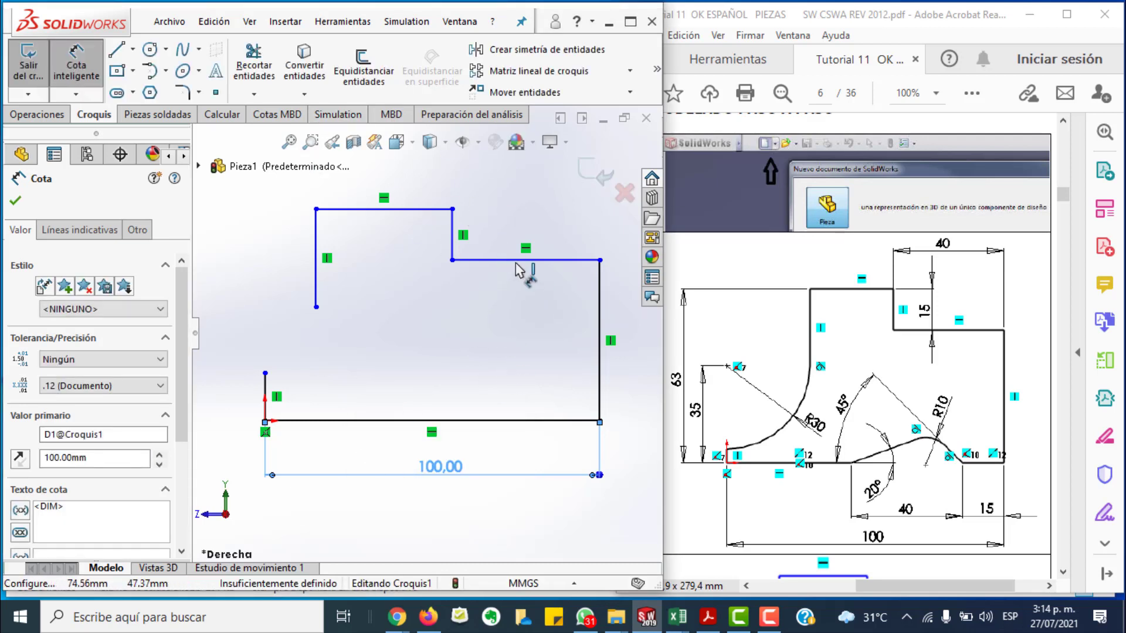
left_click(519, 260)
right_click_drag(511, 246, 511, 237)
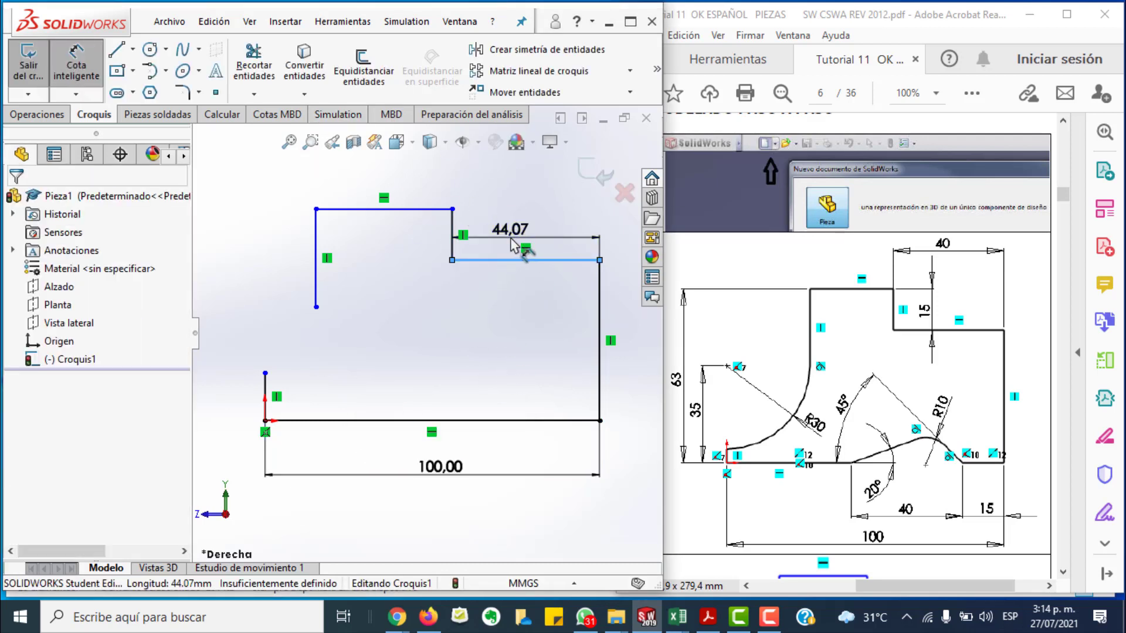
left_click(510, 238)
type("40")
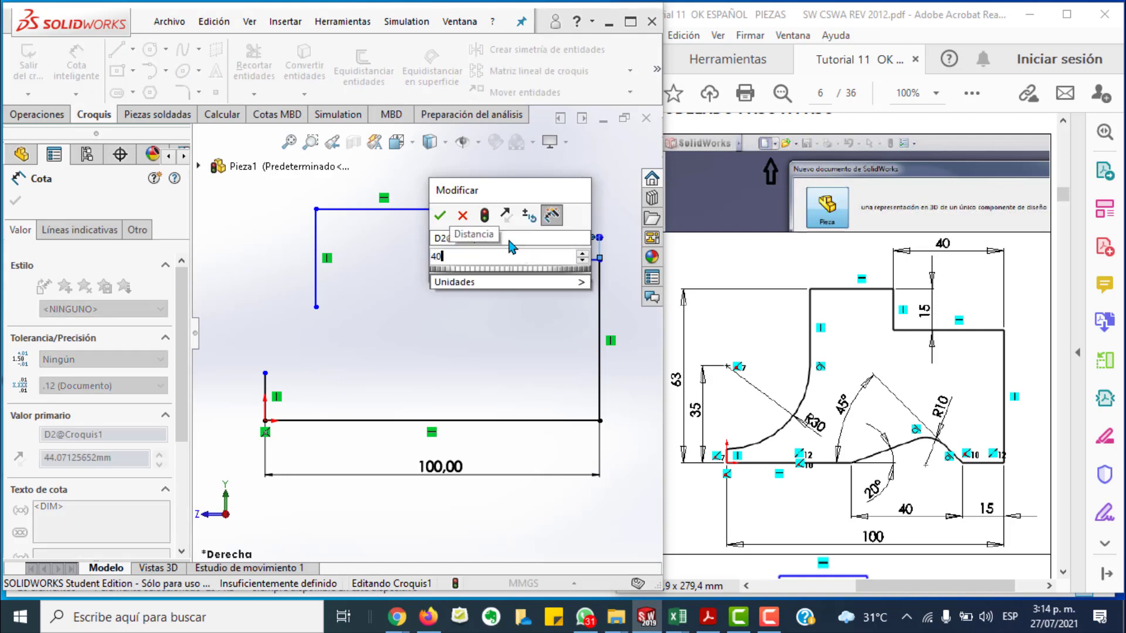
key("Escape")
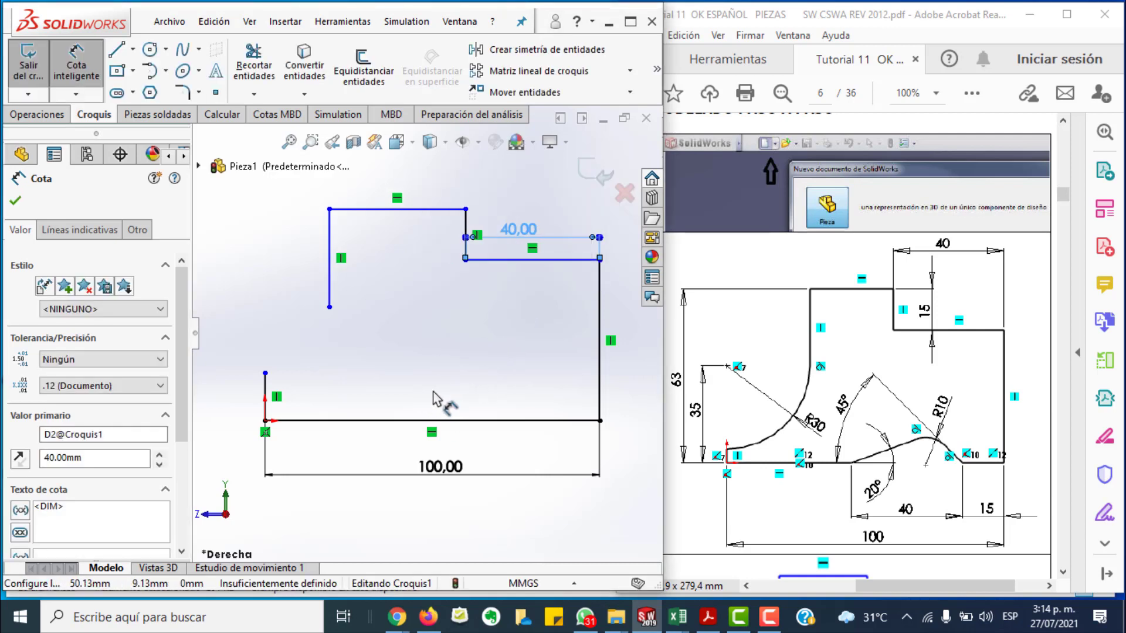
Step: Dimension the overall height at 63 and the step depth at 15
left_click(365, 421)
left_click(377, 208)
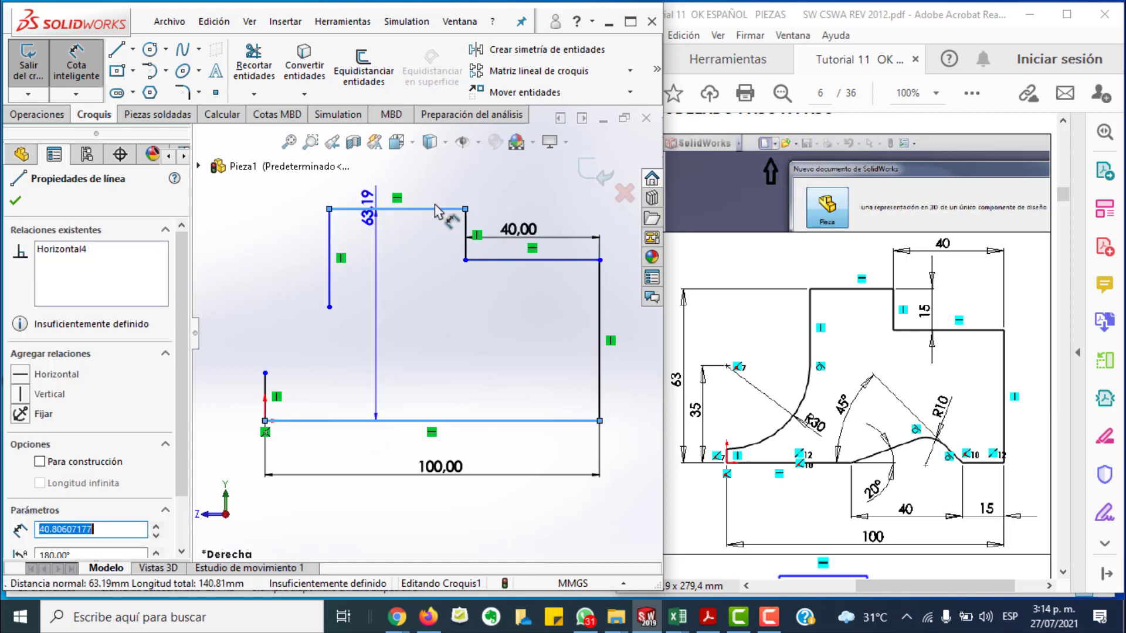
left_click(218, 267)
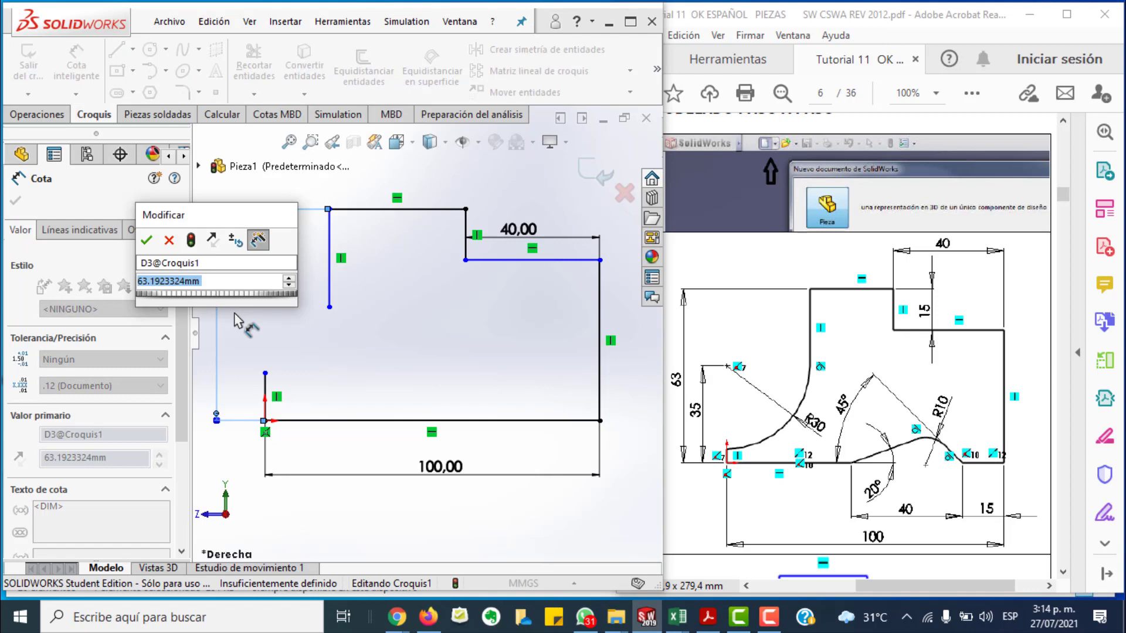
type("63")
key("Return")
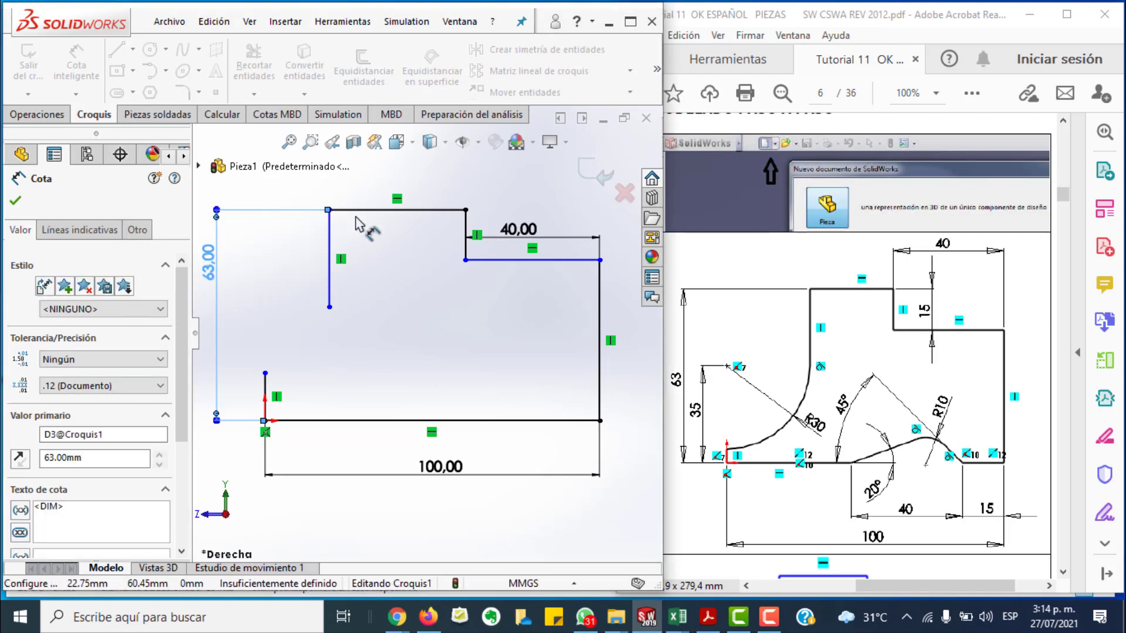
left_click(478, 231)
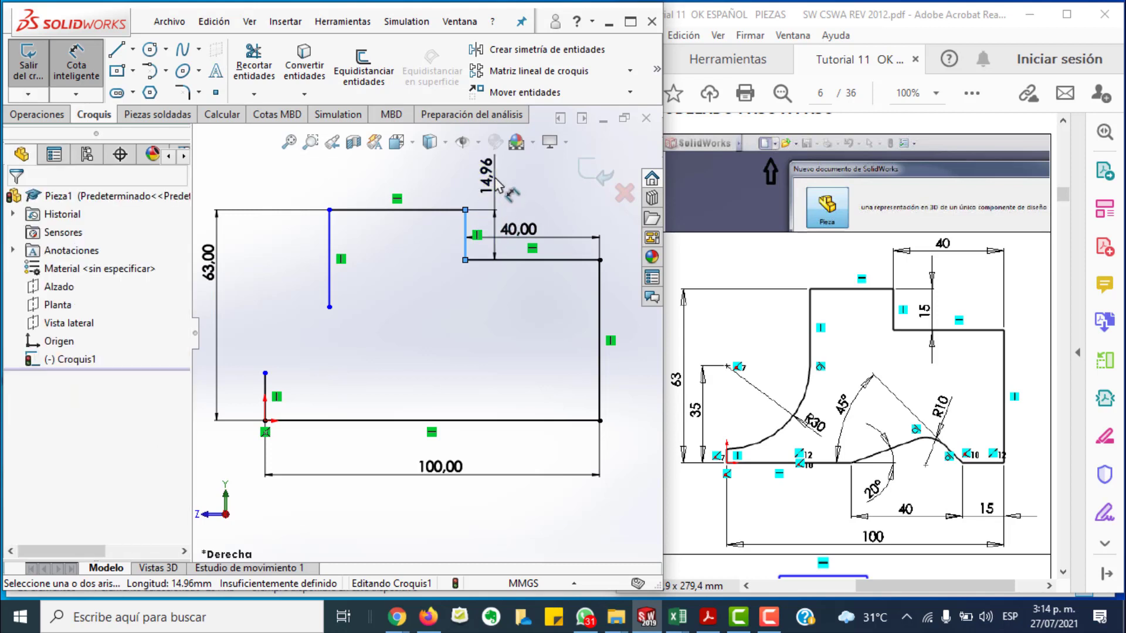
left_click(496, 185)
type("15")
key("Return")
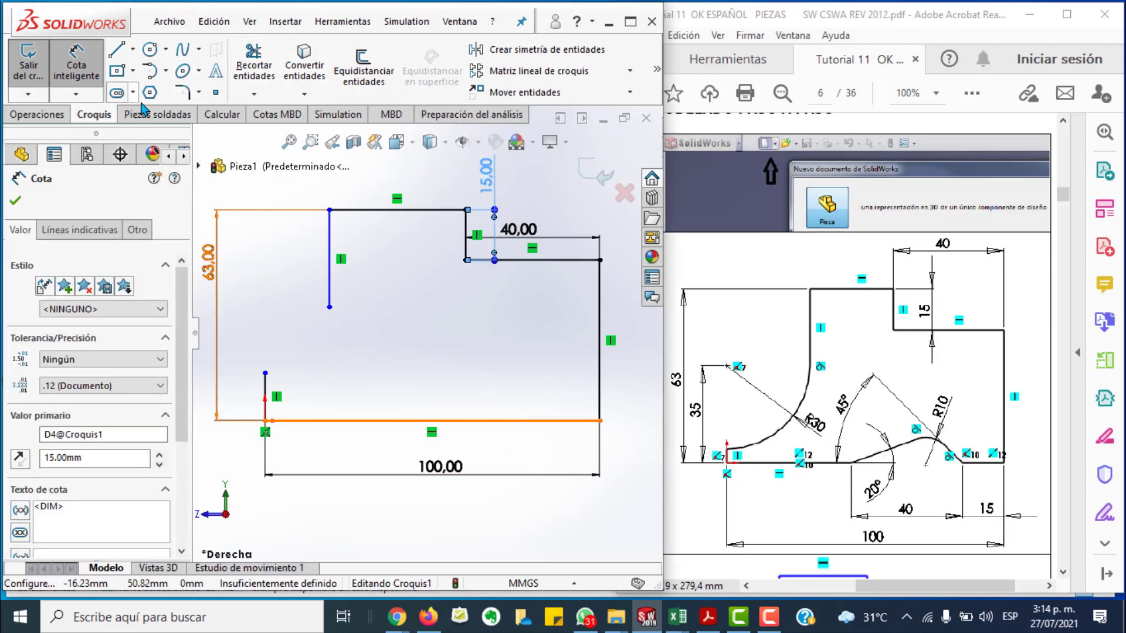
key("Escape")
left_click(152, 75)
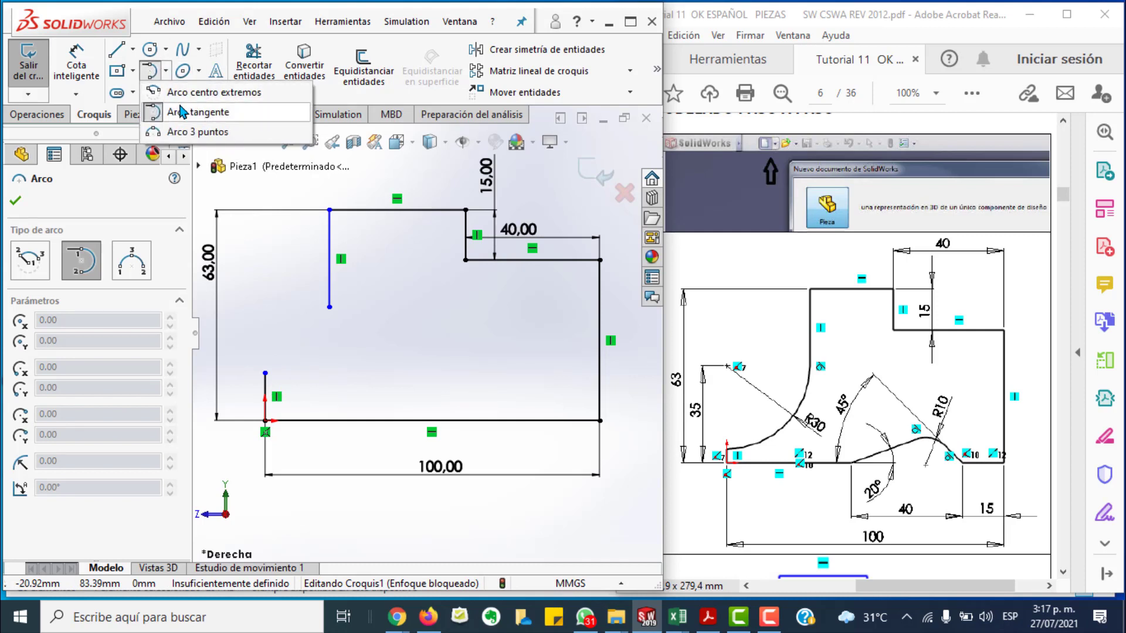
Step: Draw a tangent arc from the short origin line's top toward the left vertical line
left_click(179, 111)
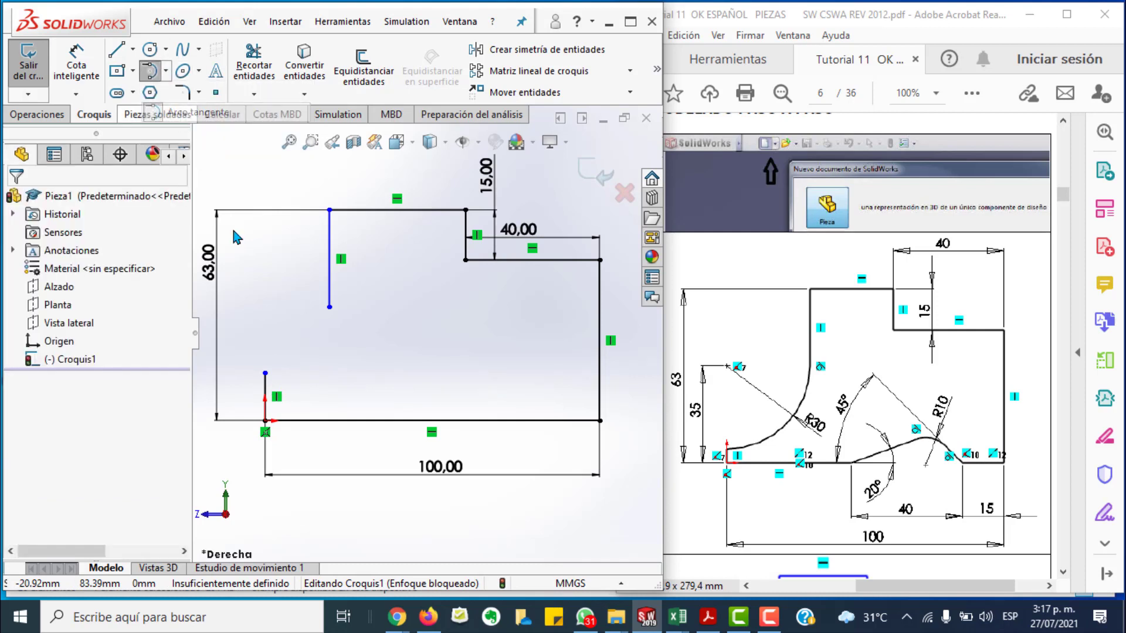
left_click(265, 374)
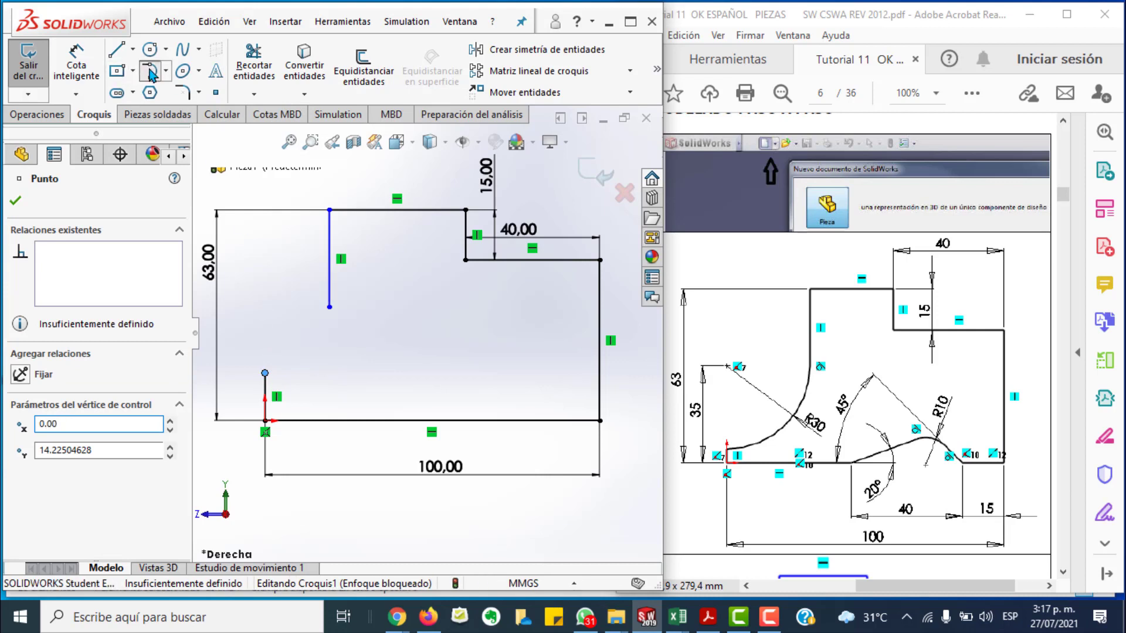
left_click(151, 73)
left_click(265, 373)
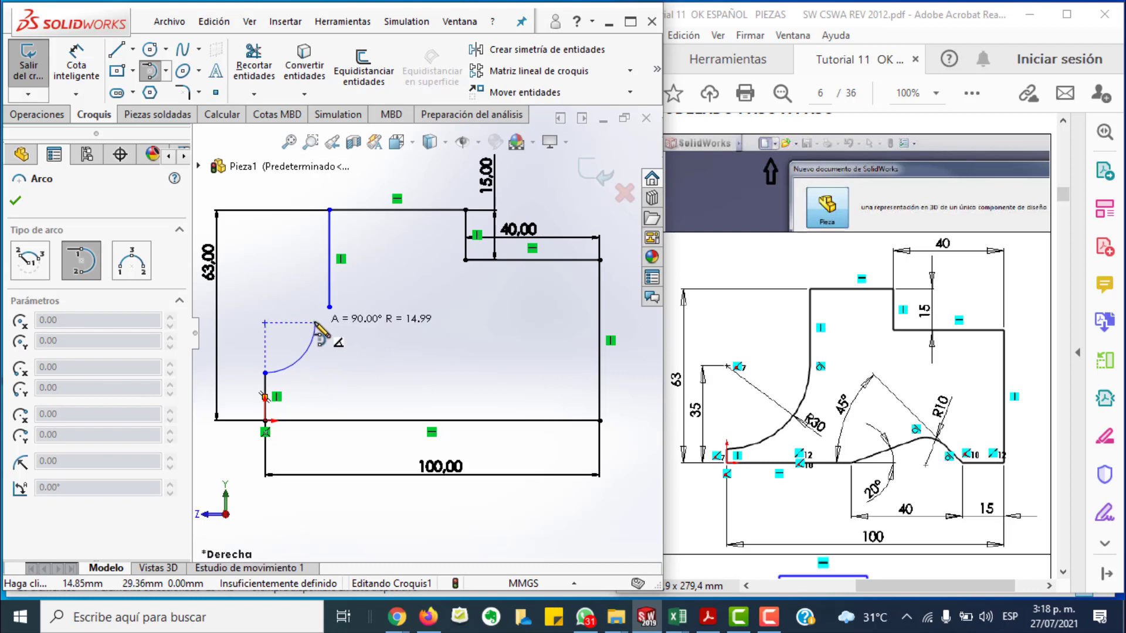
left_click(315, 322)
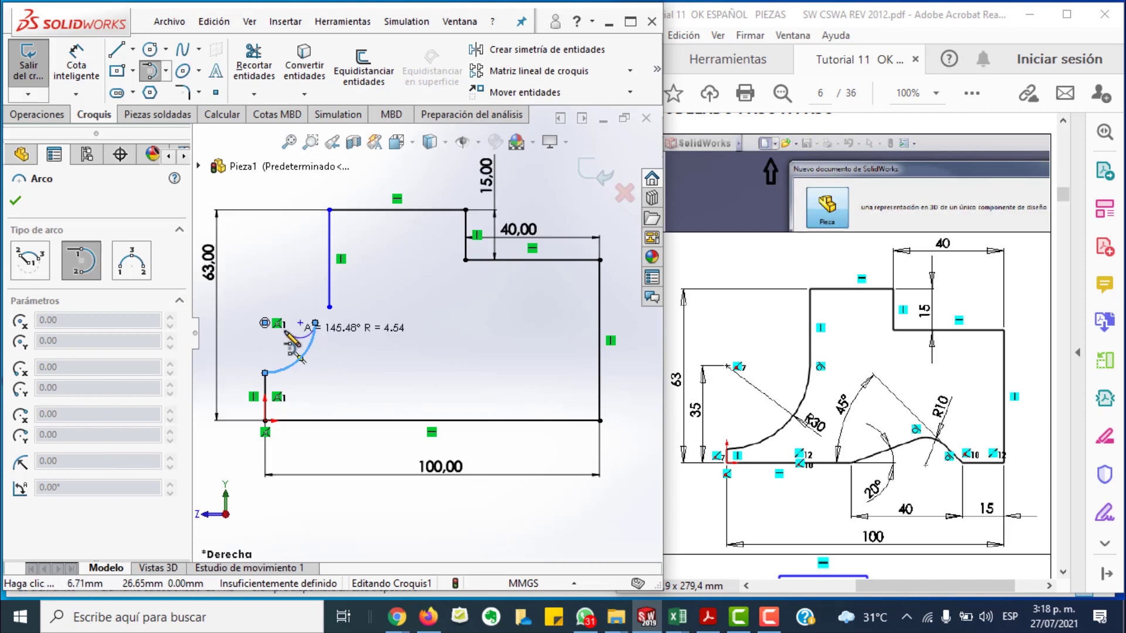
key("Escape")
key("Escape")
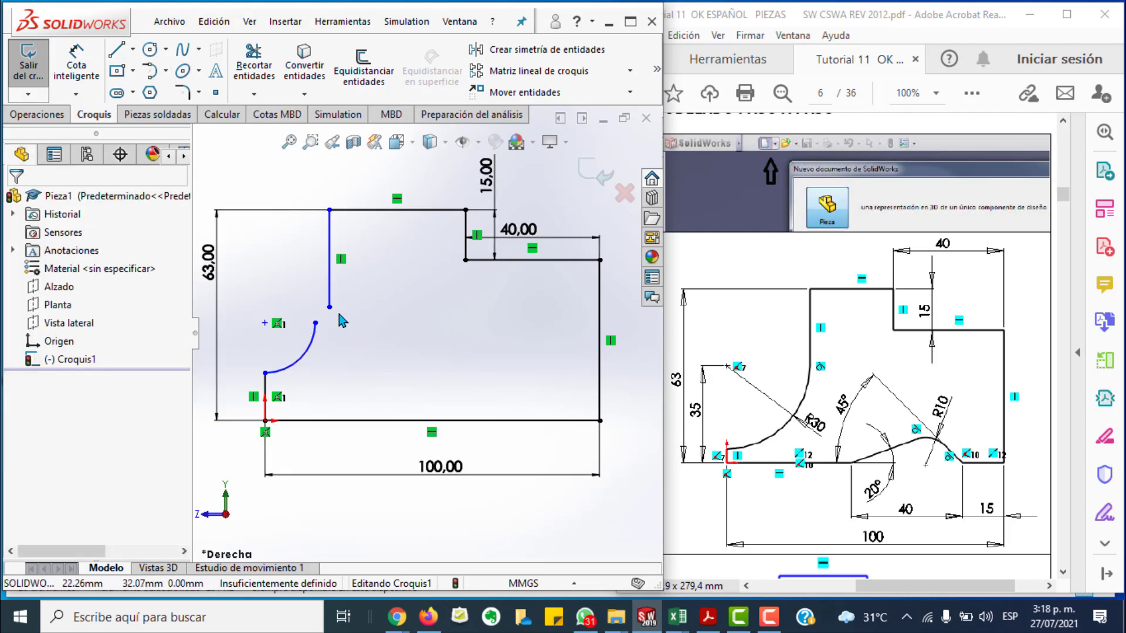
Step: Merge the arc's free endpoint with the left vertical line's end to close the profile
left_click(329, 306)
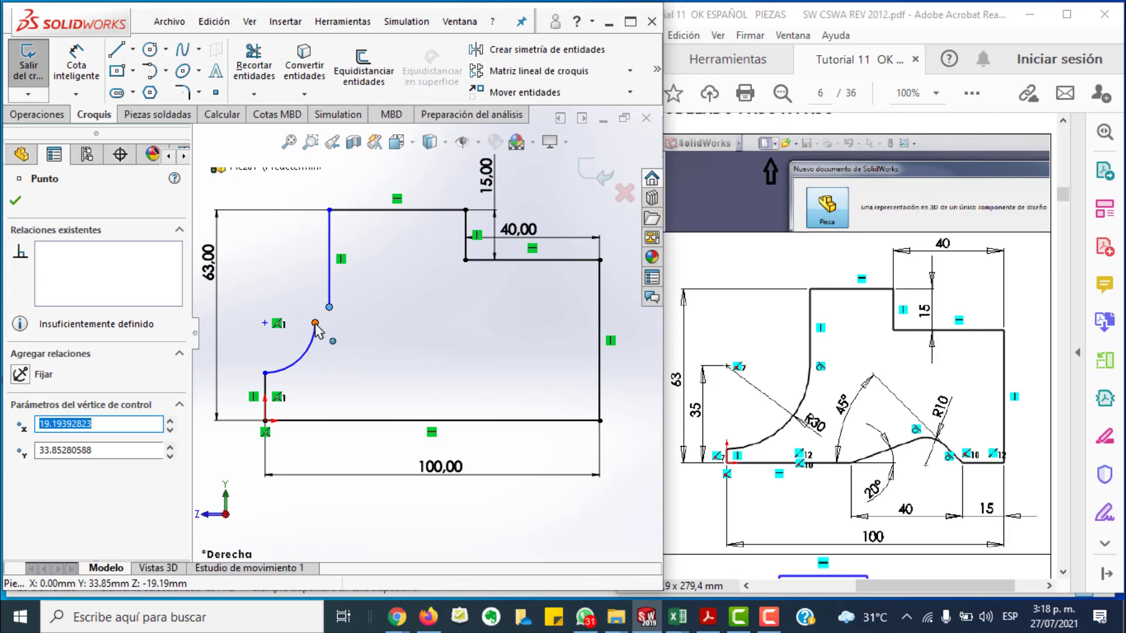
left_click(315, 323, "ctrl")
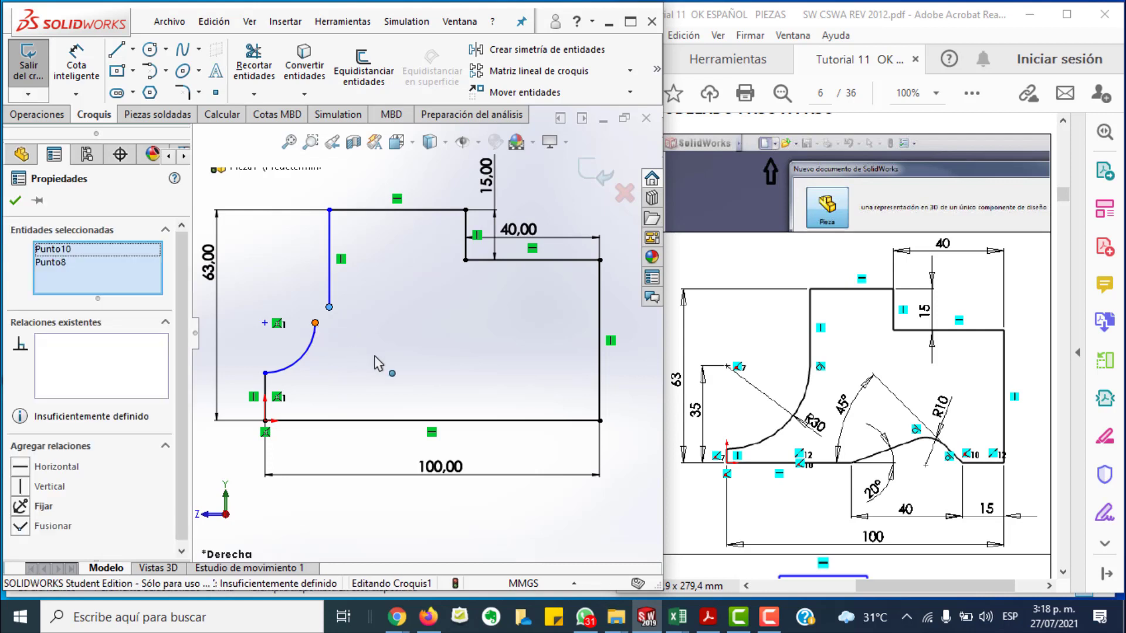
left_click(20, 527)
left_click(241, 258)
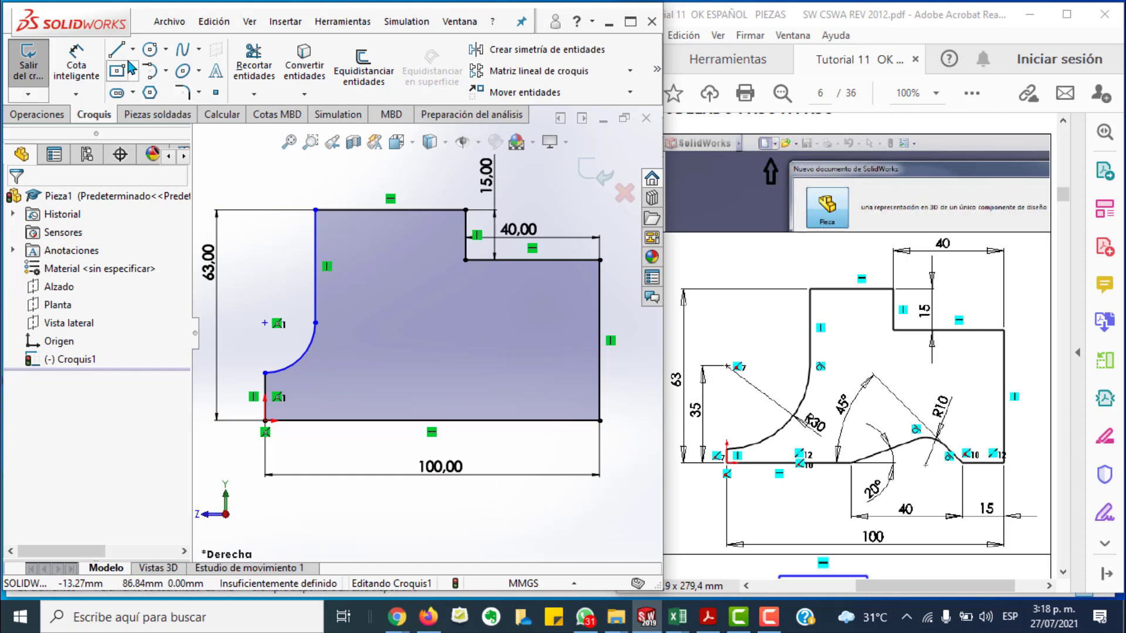
Step: Dimension the arc centre 35 above the origin and the arc radius at R30
left_click(77, 64)
left_click(265, 323)
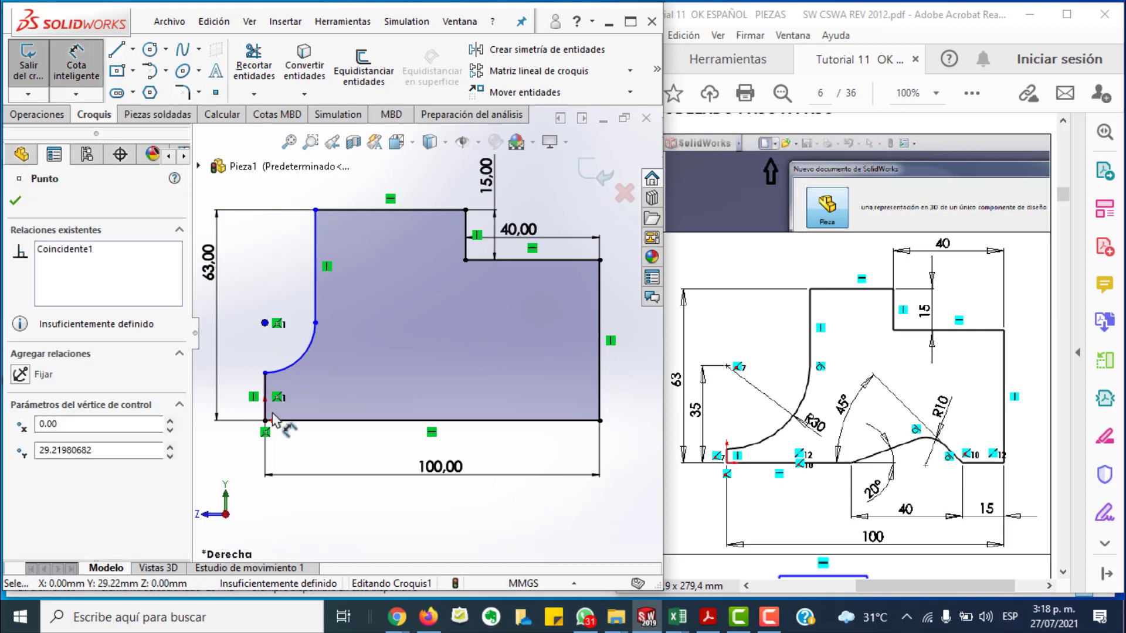
left_click(265, 421)
left_click(241, 378)
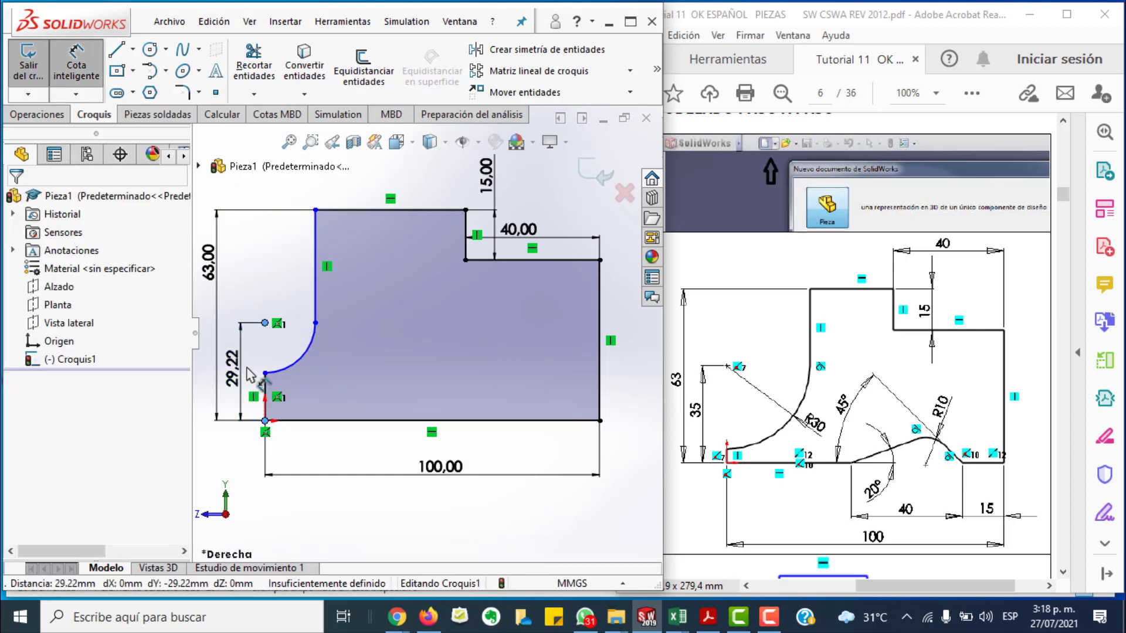
type("35")
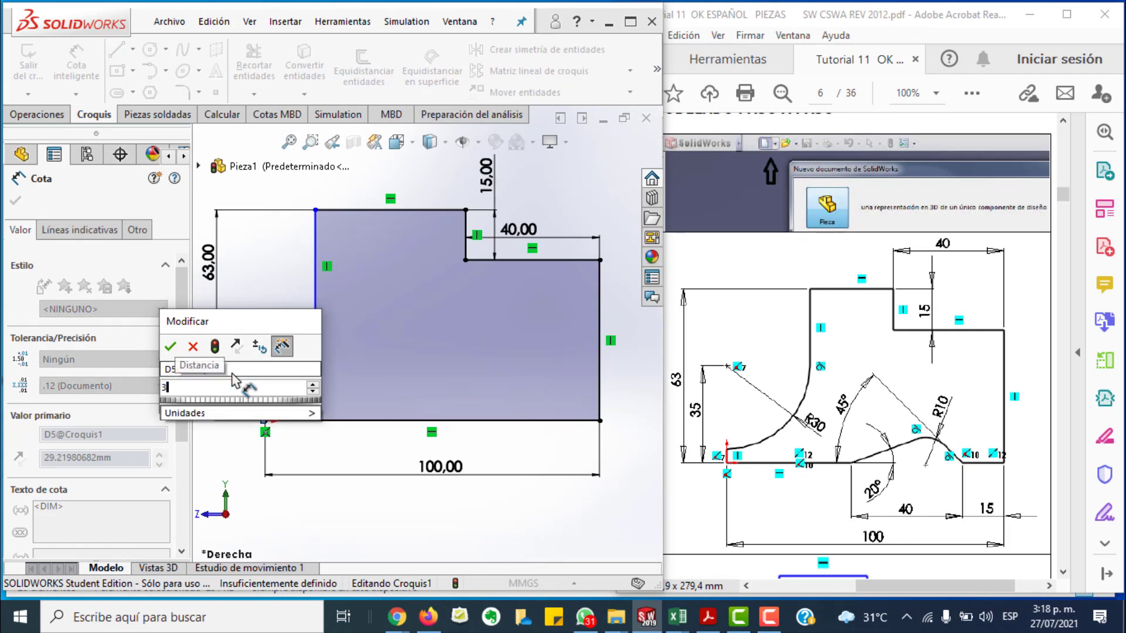
key("Return")
left_click(331, 528)
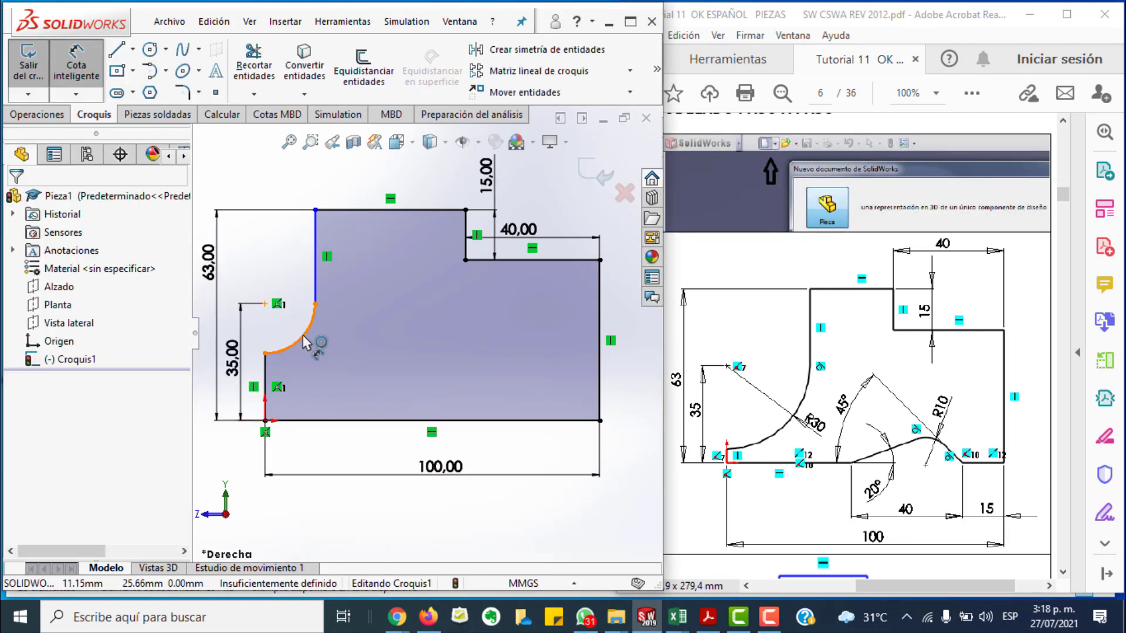
left_click_drag(300, 328, 327, 343)
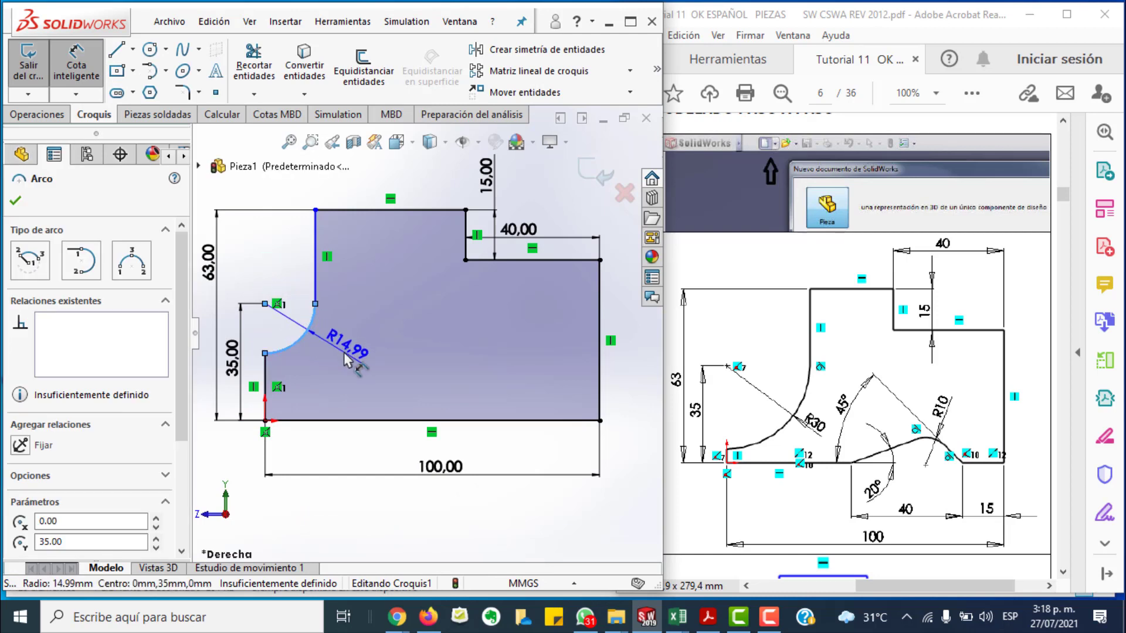
left_click(375, 364)
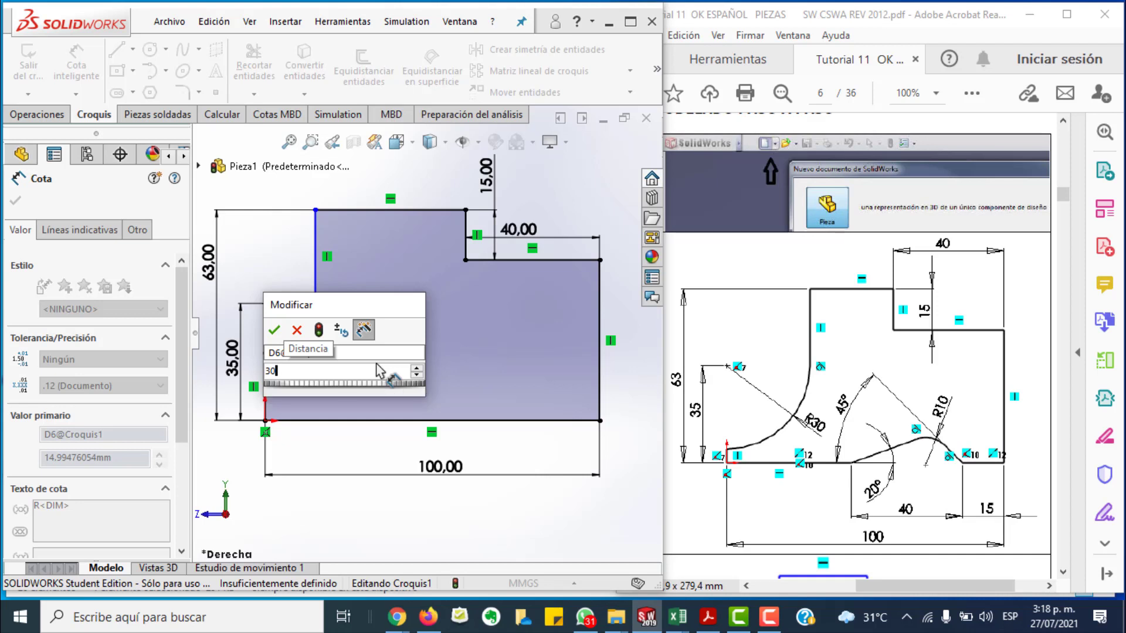
key("Escape")
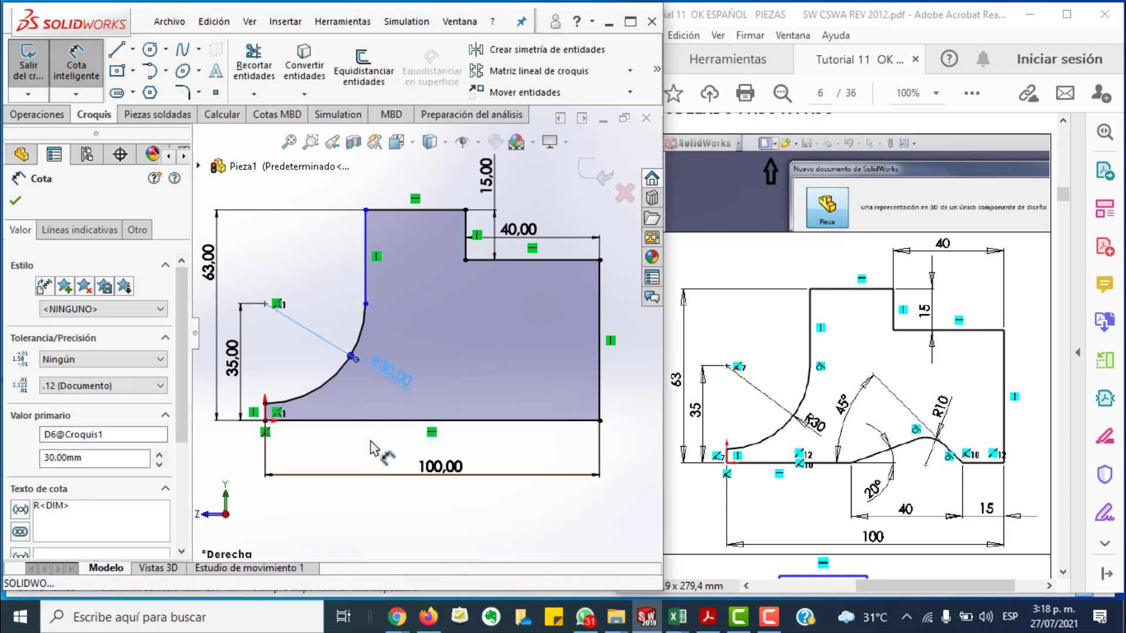
key("Escape")
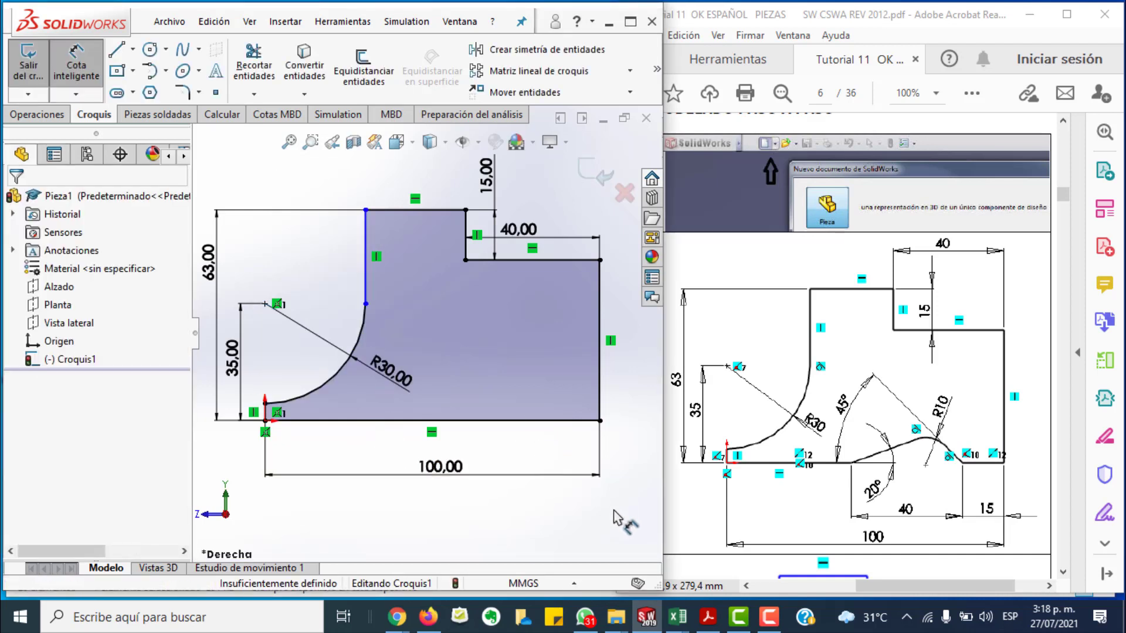
key("Escape")
Step: Make the arc tangent to the vertical line above it
left_click(379, 302)
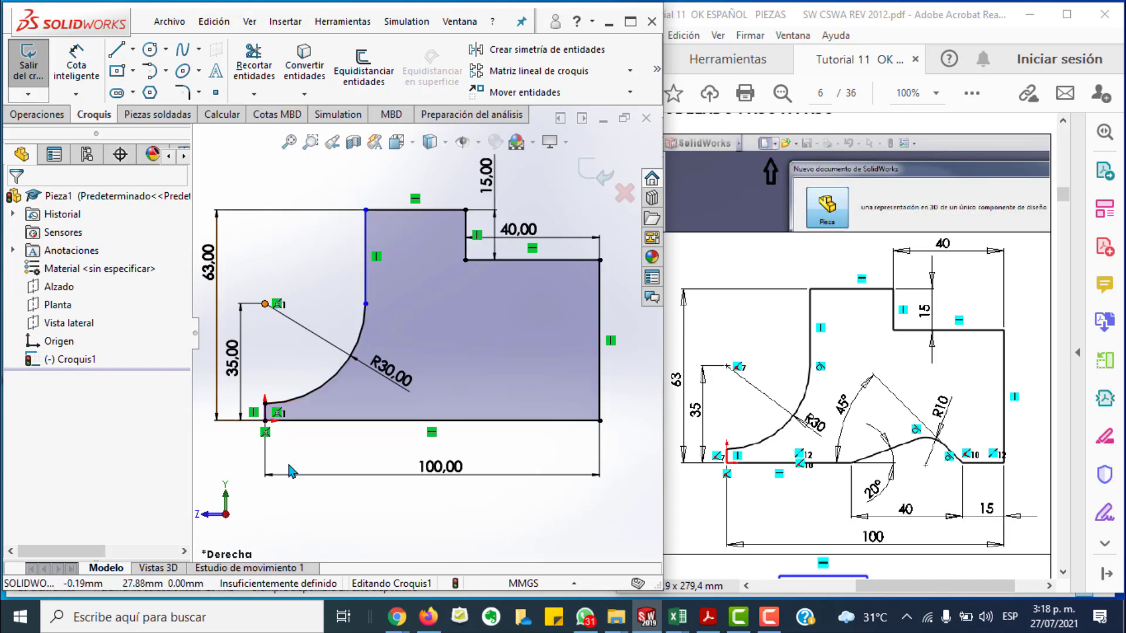
left_click(365, 278)
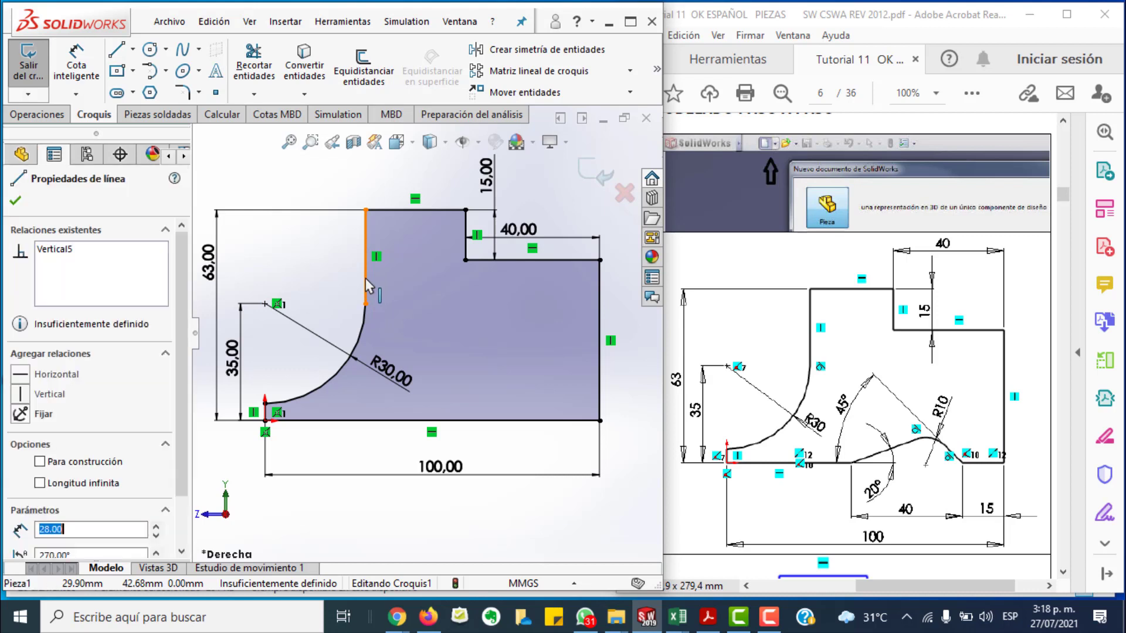
left_click(362, 346, "ctrl")
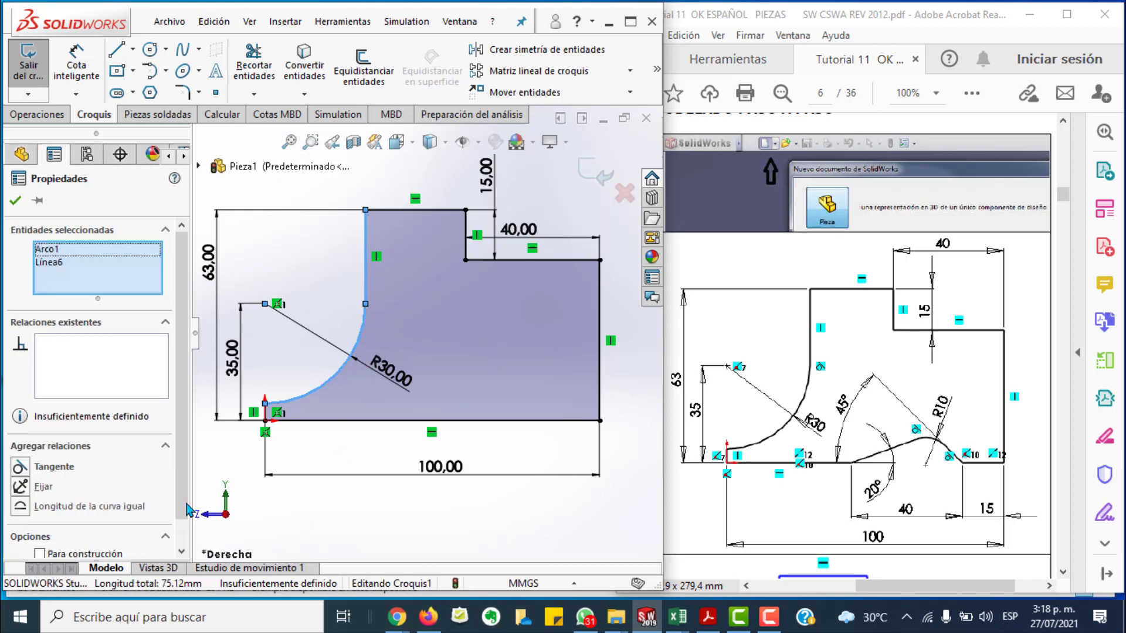
left_click(20, 467)
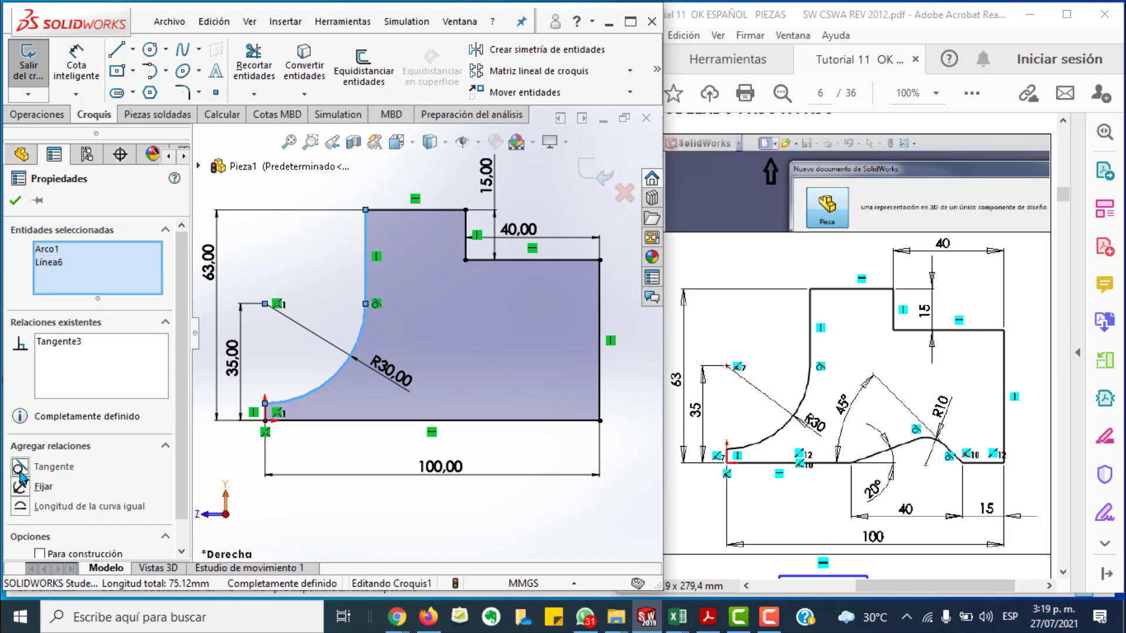
left_click(16, 201)
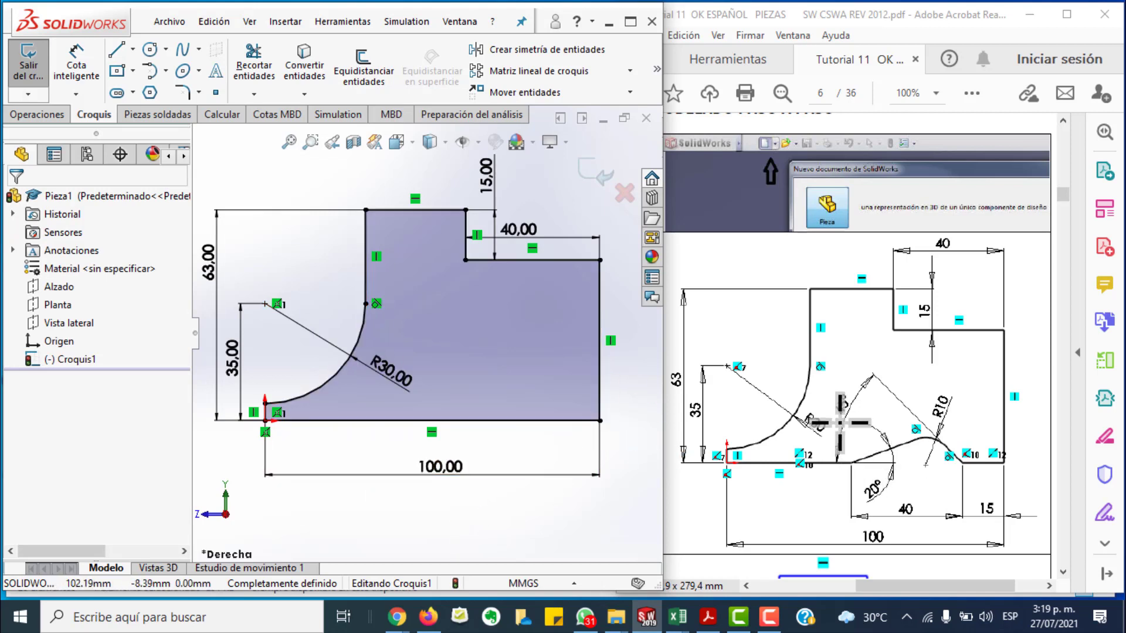
Step: Select and clear areas of the reference drawing in the tutorial PDF
left_click_drag(842, 425, 970, 492)
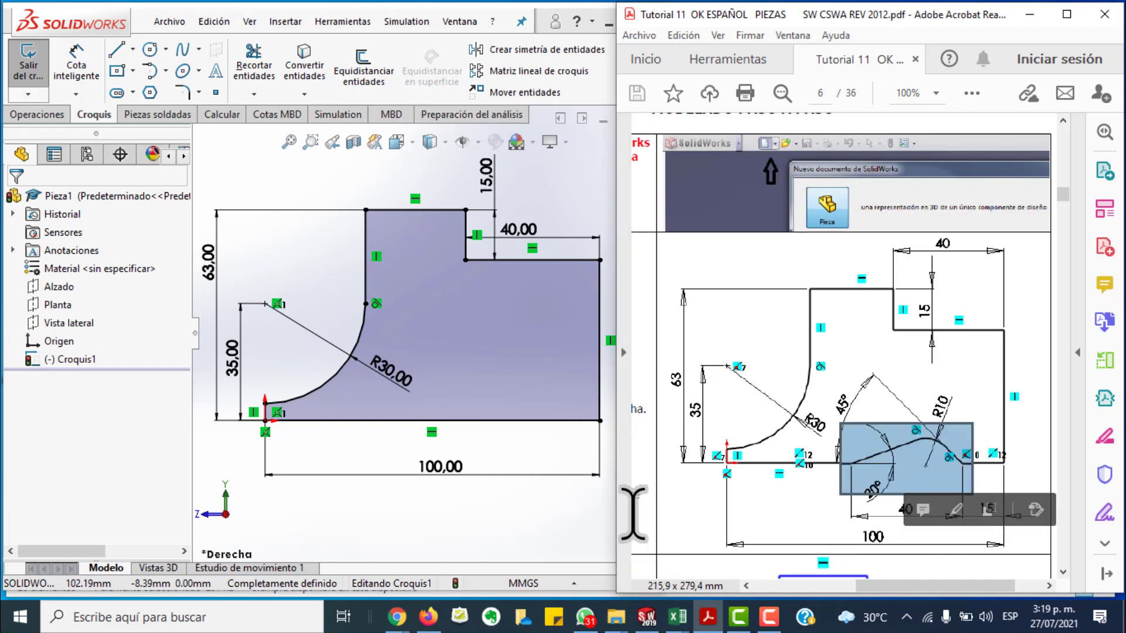
left_click(675, 505)
left_click(576, 515)
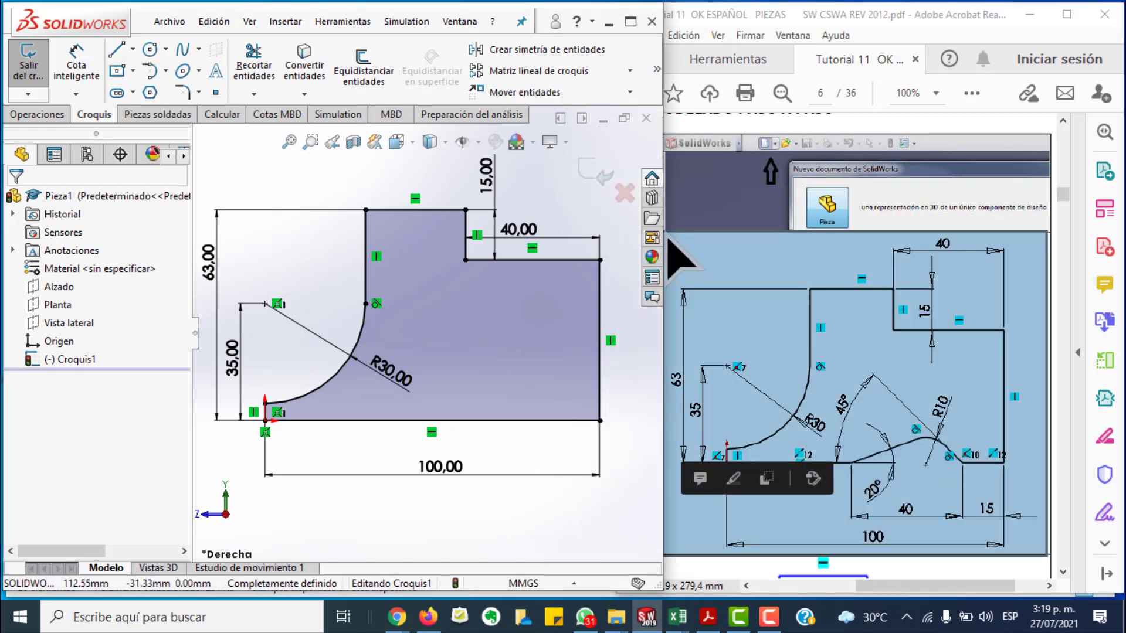
left_click(642, 522)
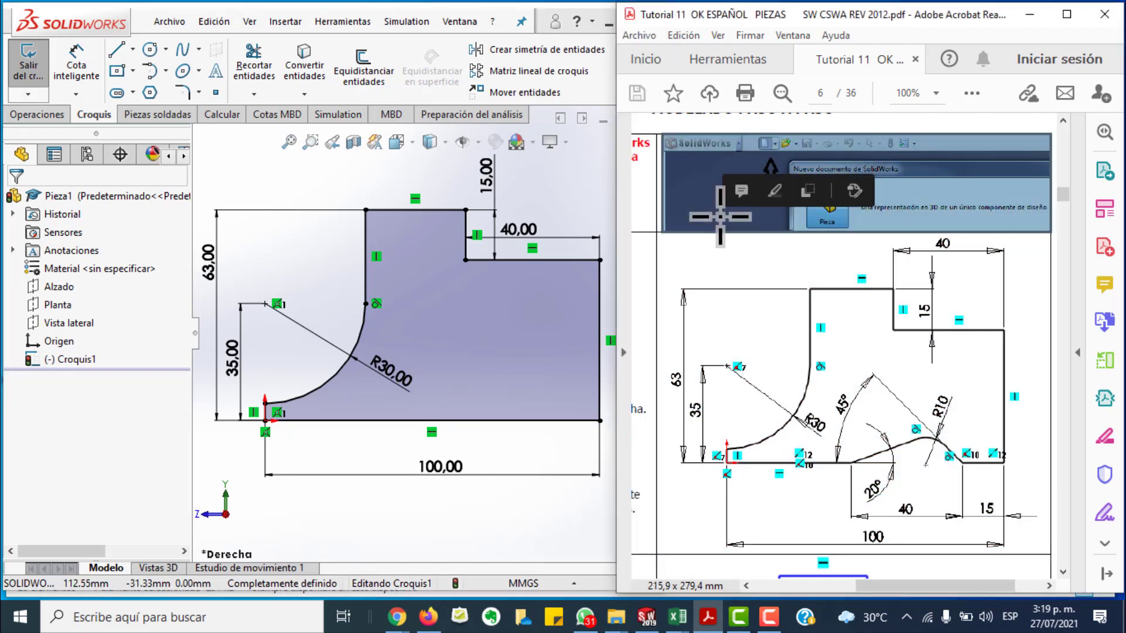
Step: Draw two joined lines forming a peak across the profile's bottom edge
left_click(133, 49)
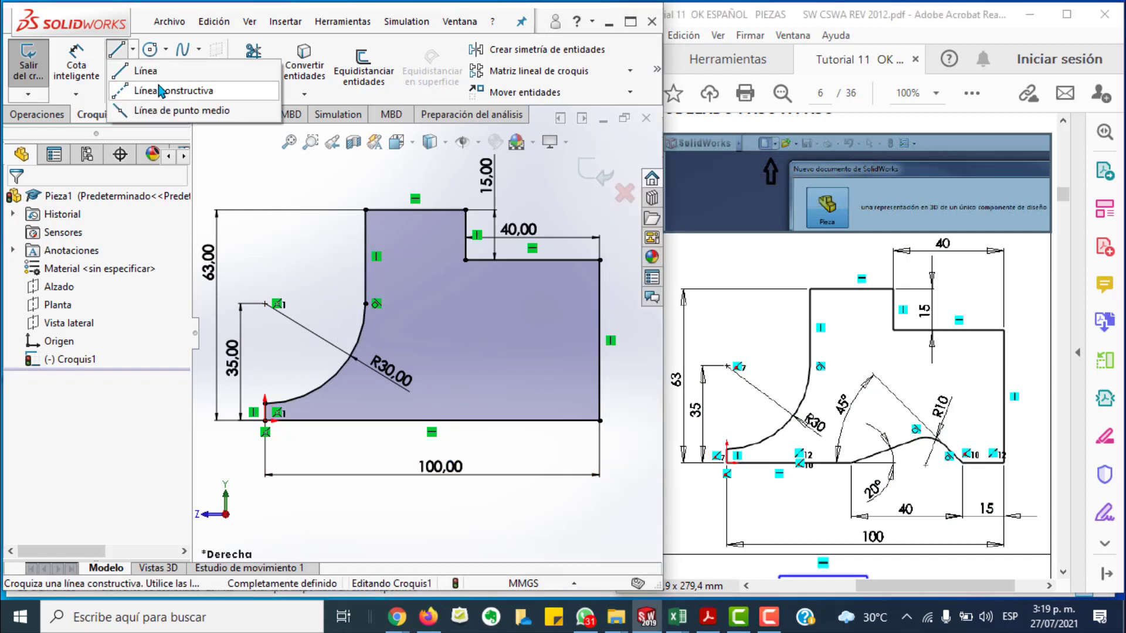
left_click(144, 70)
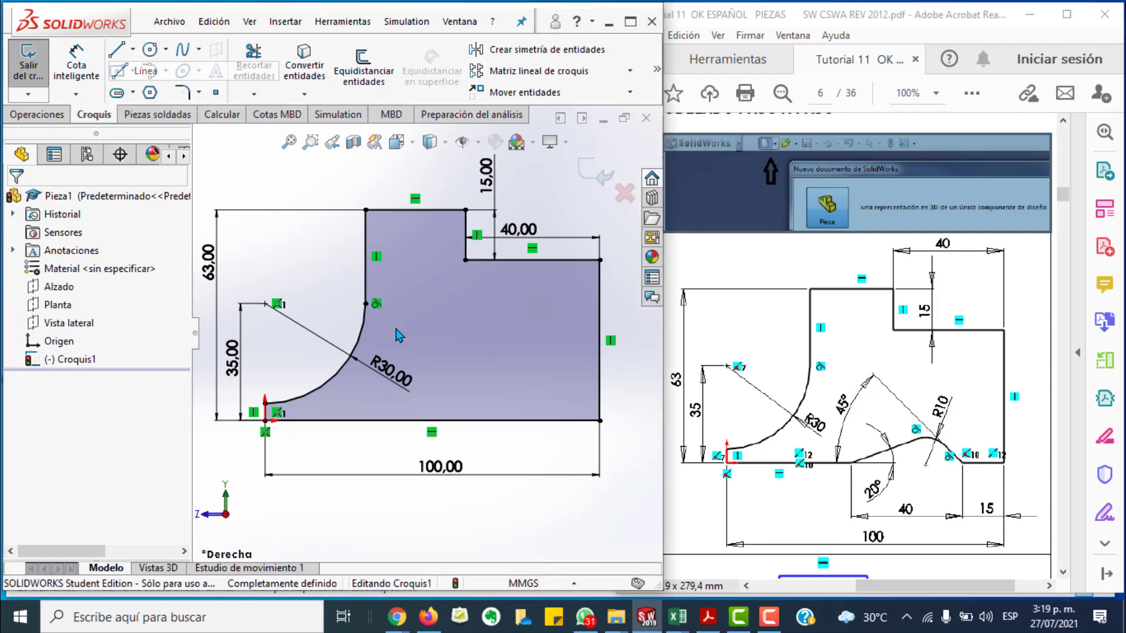
left_click(431, 441)
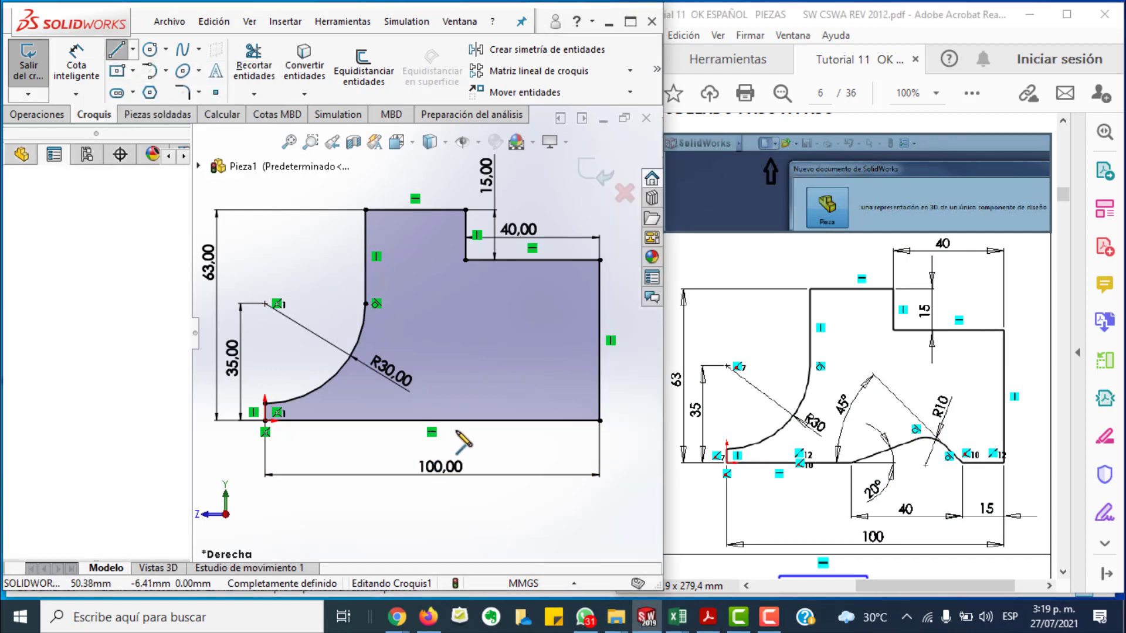
left_click(518, 392)
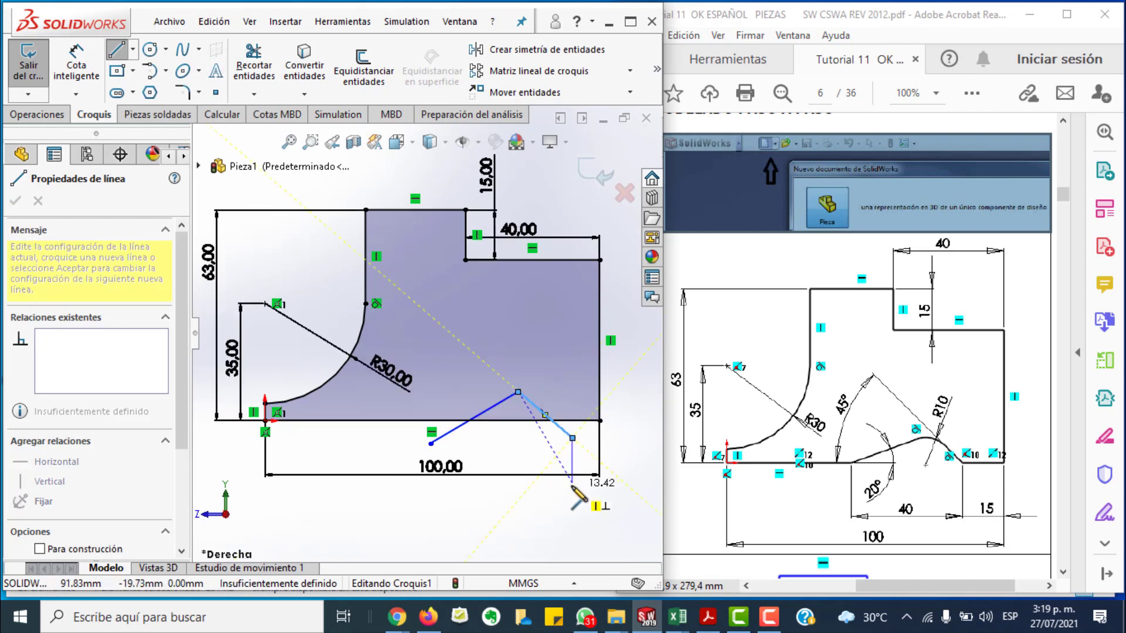
double_click(572, 438)
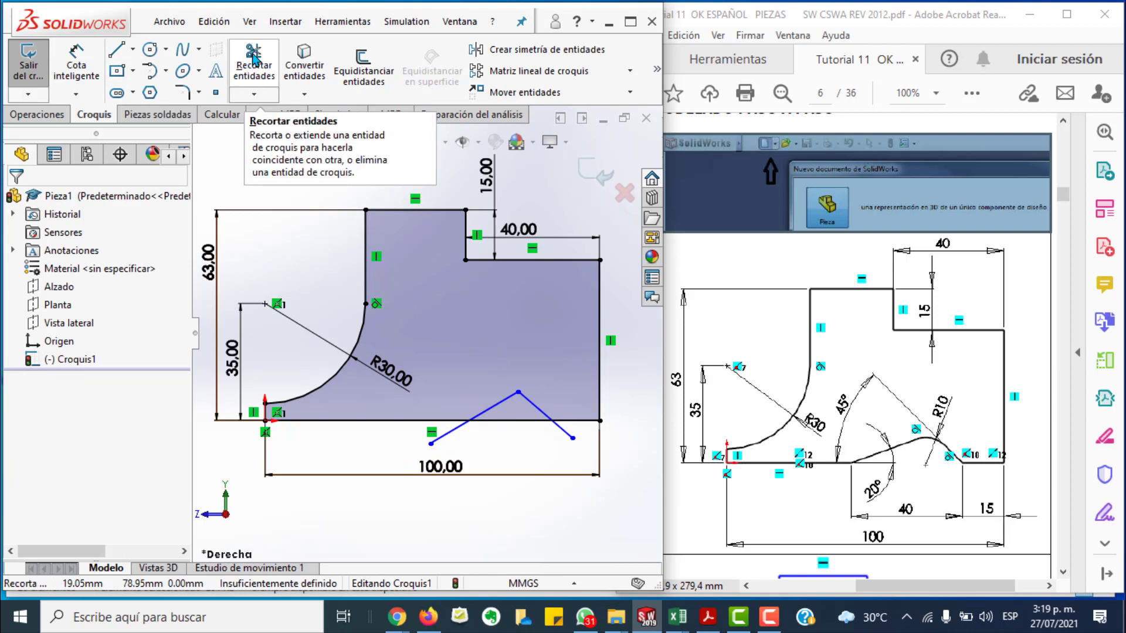
Step: Power-trim the base segment under the peak and the leftover line ends to form the notch
left_click(254, 57)
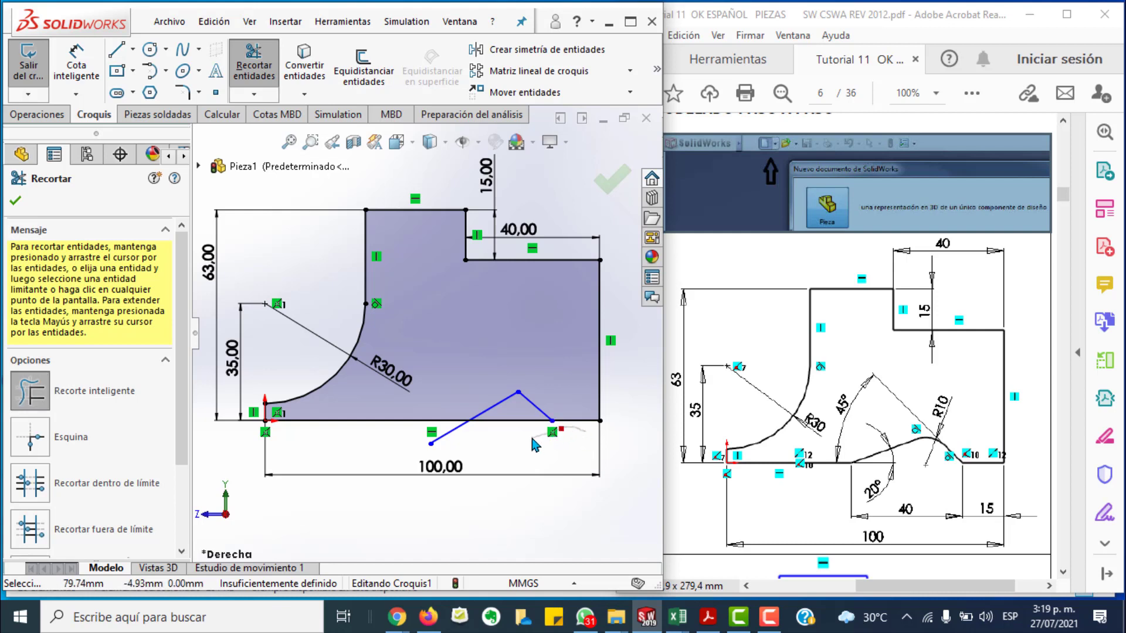
left_click_drag(524, 432, 519, 421)
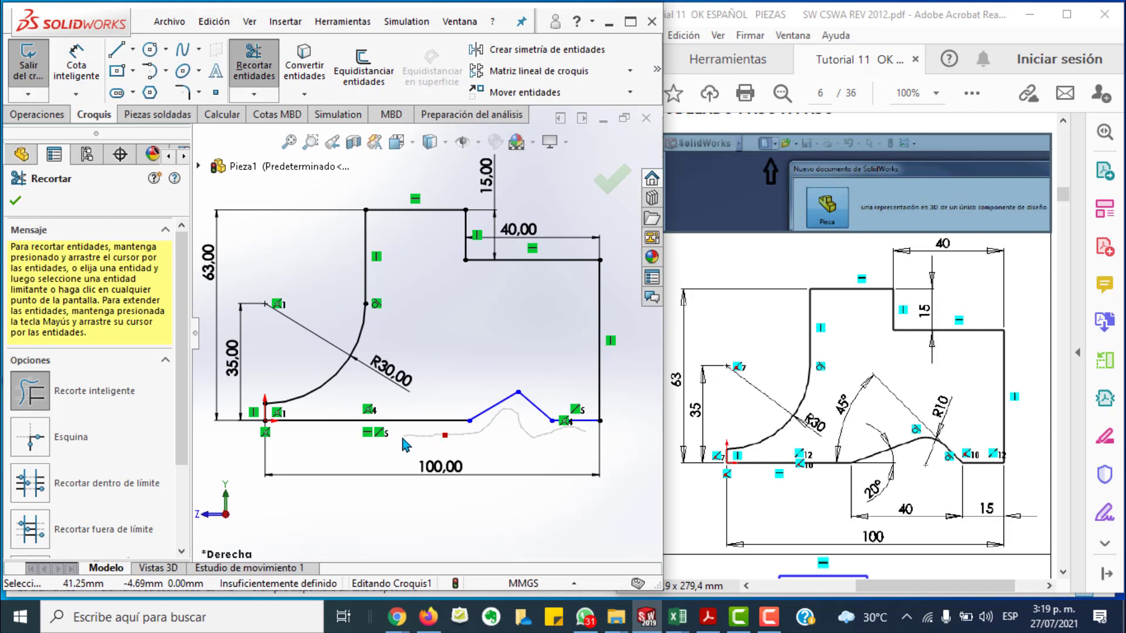
left_click_drag(393, 448, 396, 450)
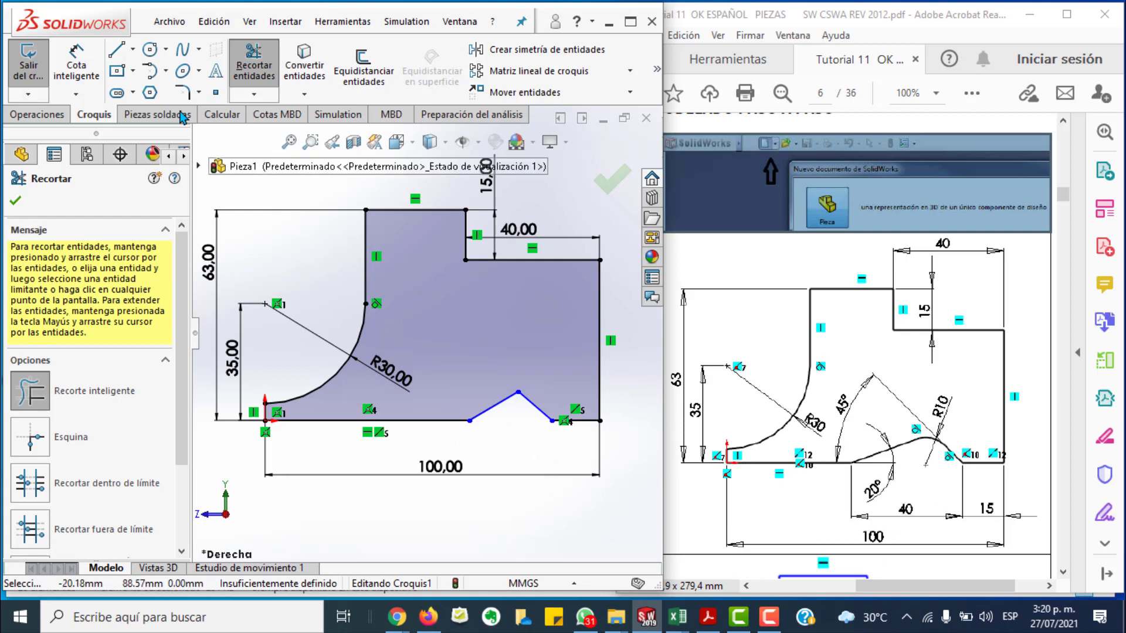
left_click(77, 68)
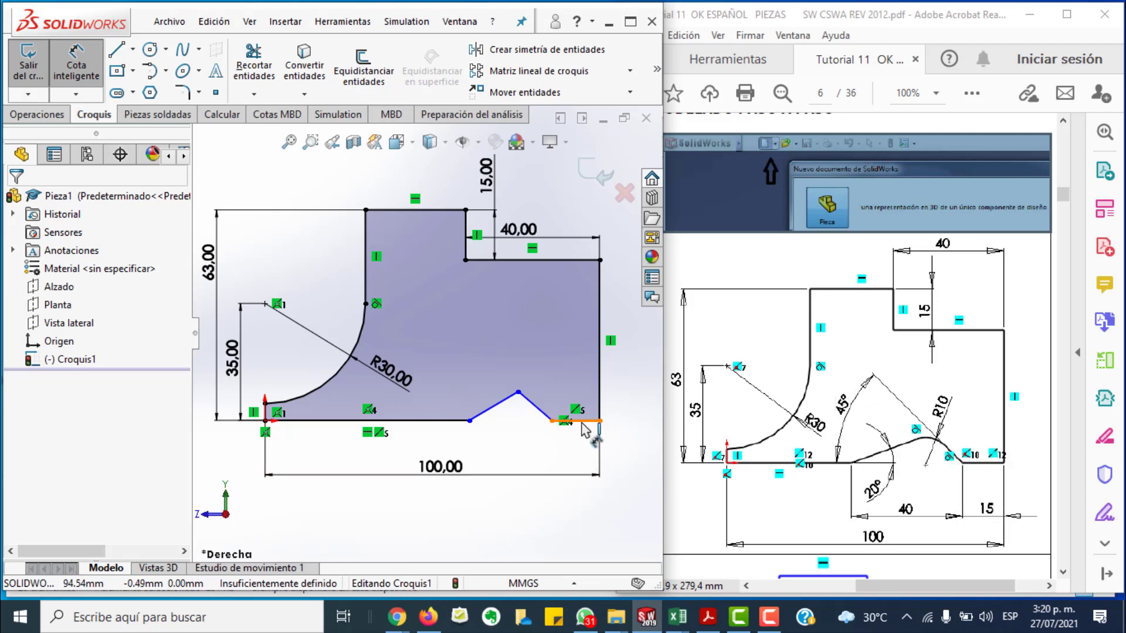
left_click(581, 423)
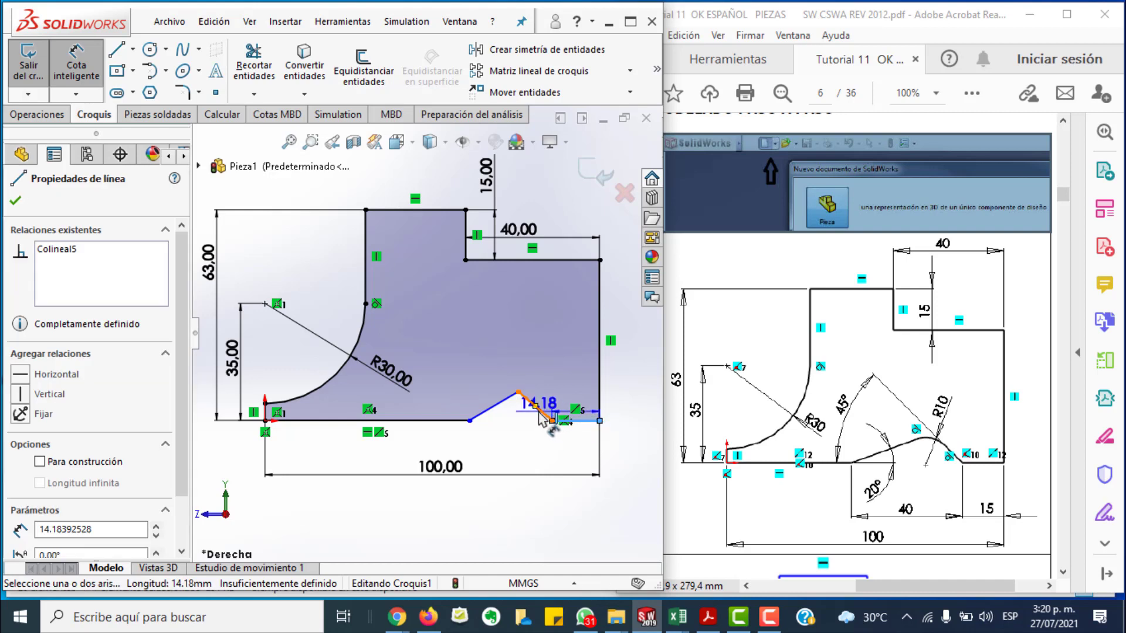
Step: Place the 45° angle dimension between the notch side and the base
left_click_drag(539, 412, 453, 373)
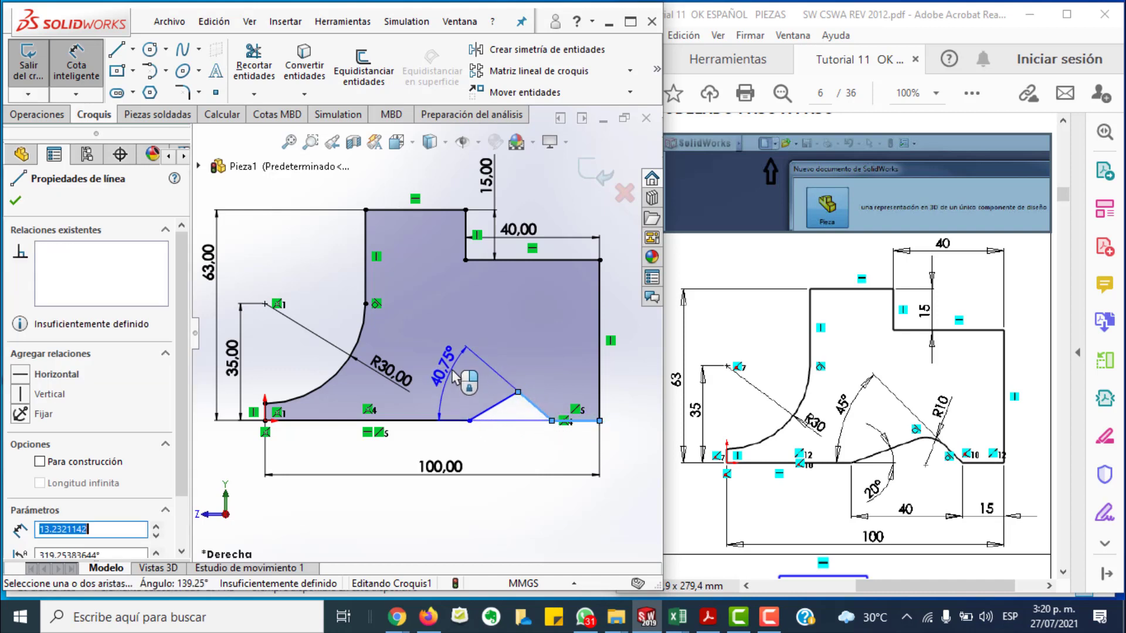
left_click(453, 373)
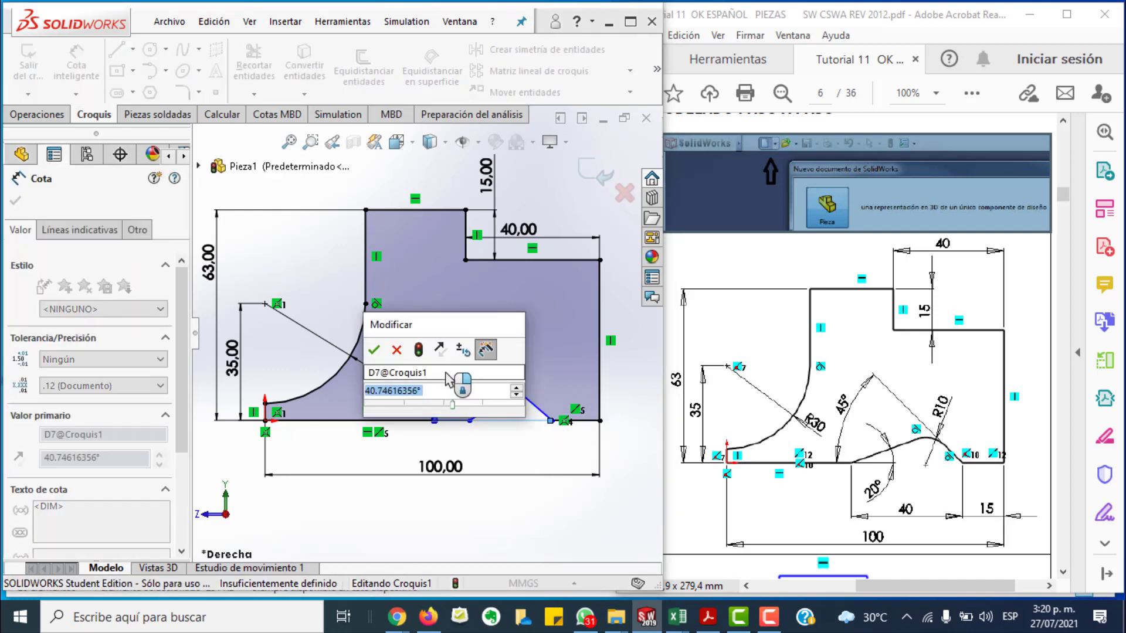
key("Return")
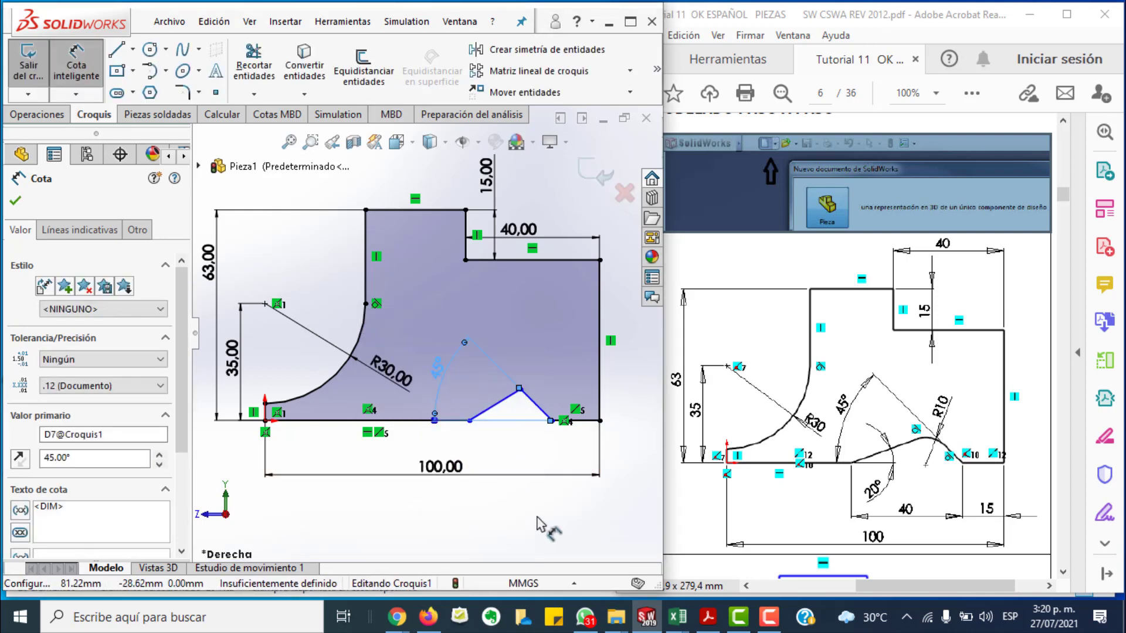
key("Escape")
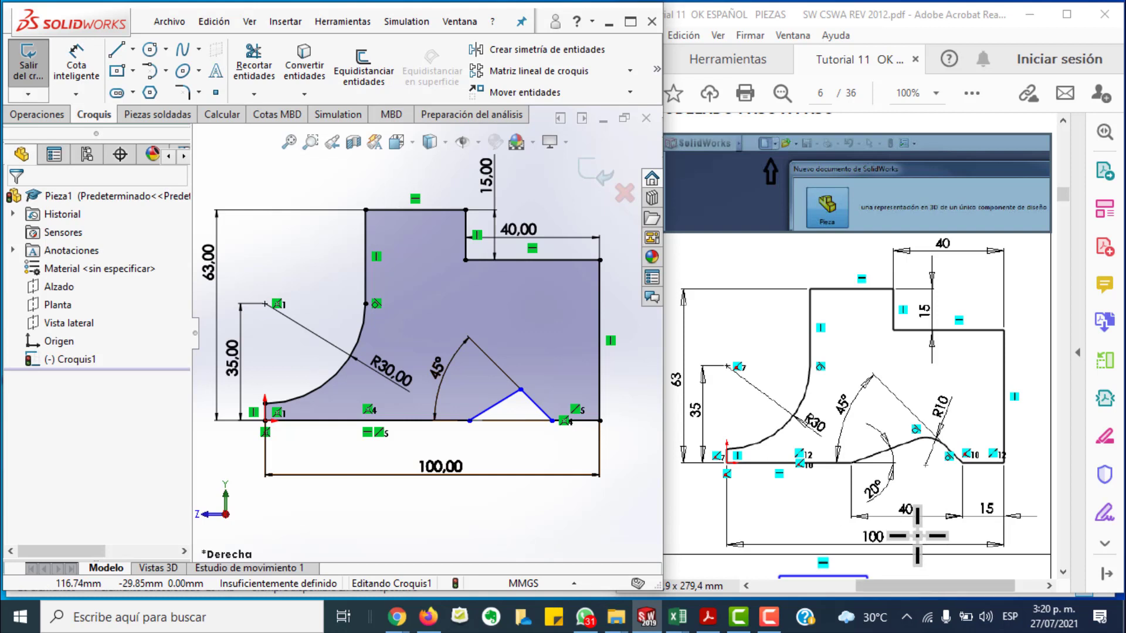
Step: Dimension the short bottom-right segment to 15 mm
left_click(76, 68)
left_click(580, 455)
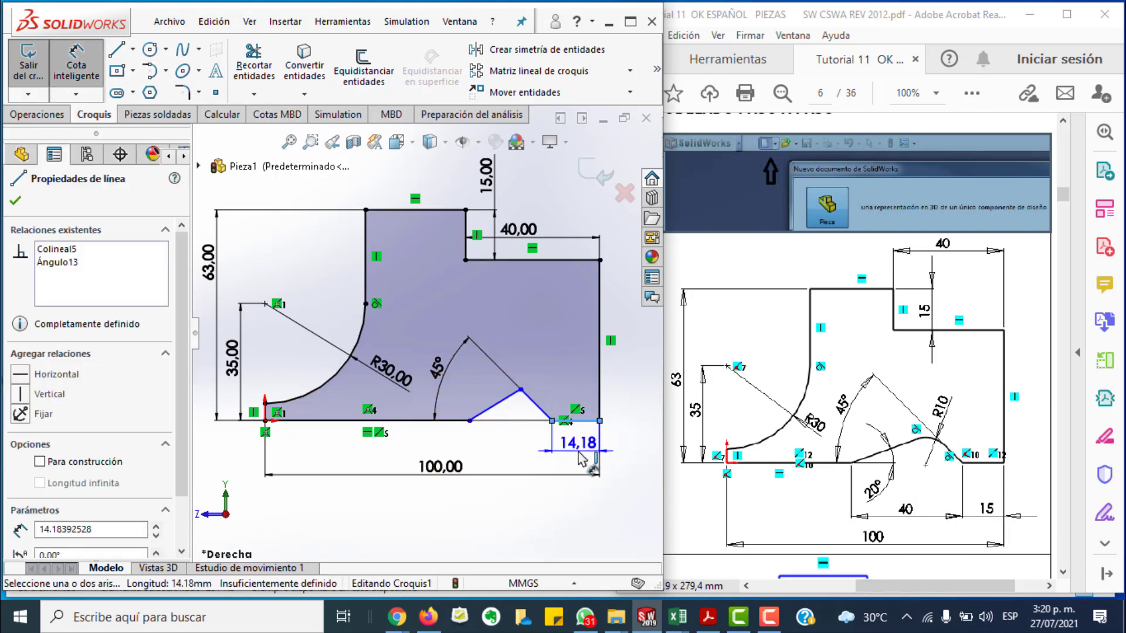
left_click(581, 456)
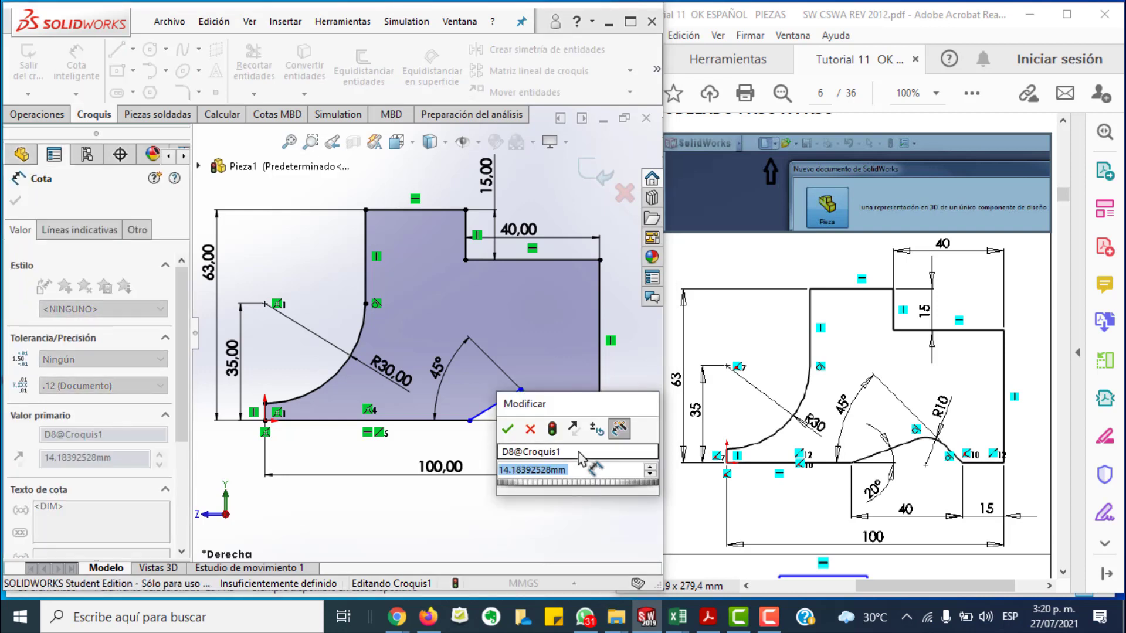
type("15")
key("Return")
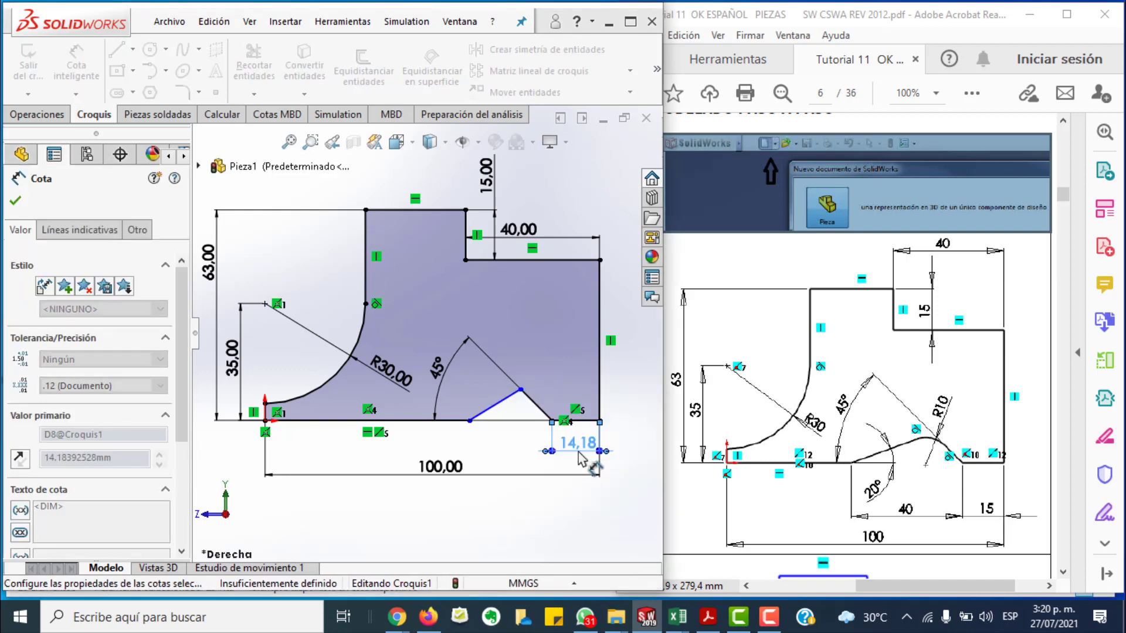
key("Escape")
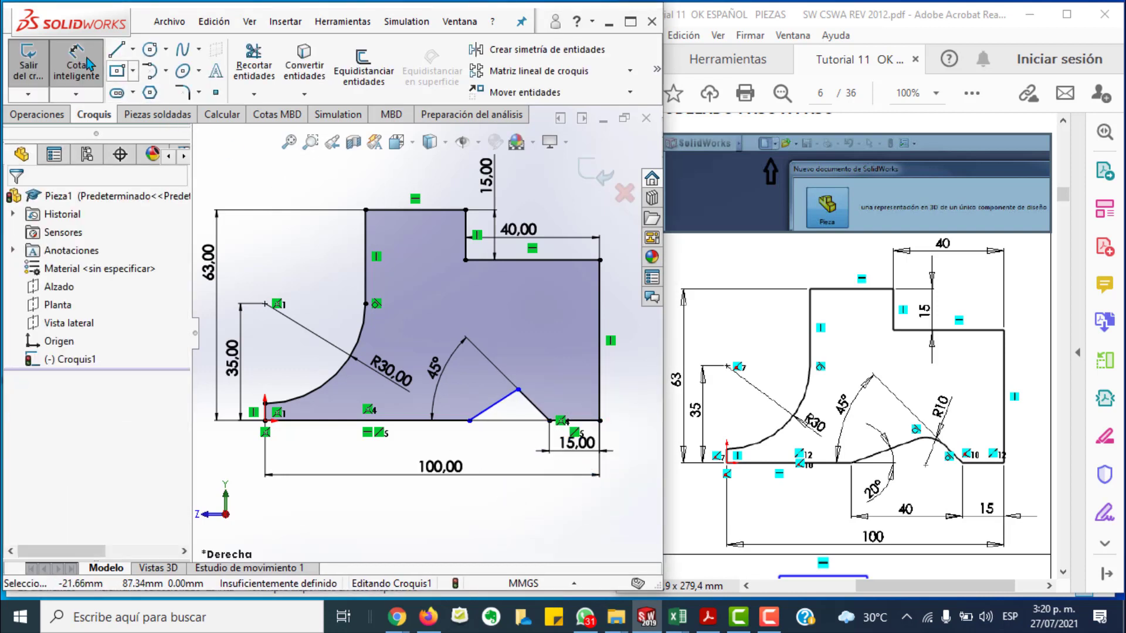
Step: Dimension 40 mm from the 45° line's base point to the 15 mm segment
left_click(88, 64)
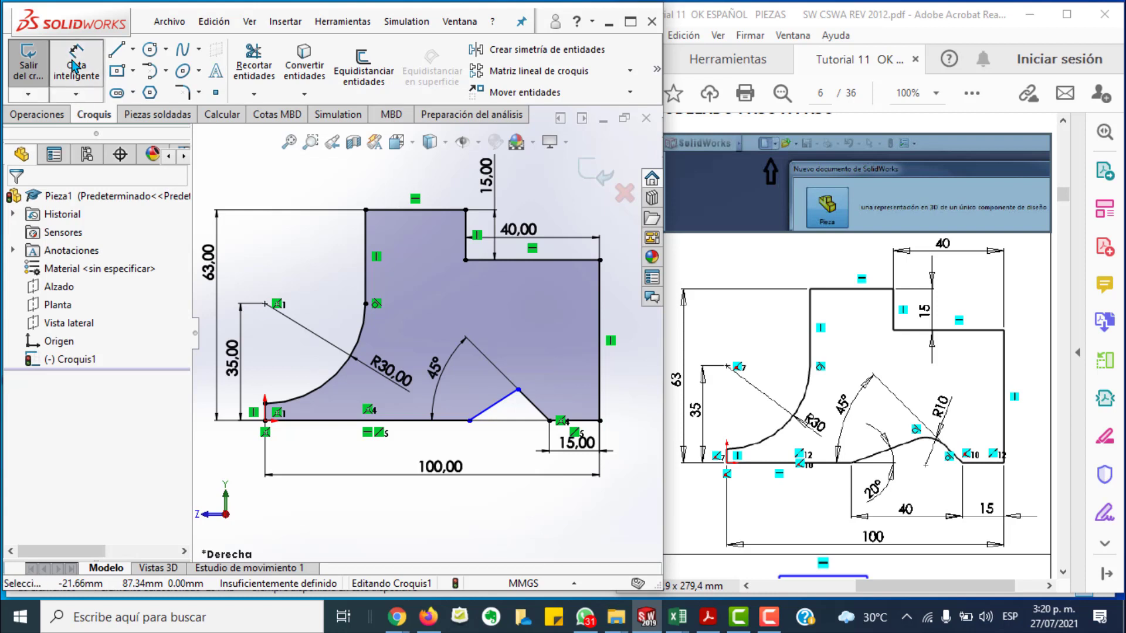
left_click(477, 428)
left_click(549, 422)
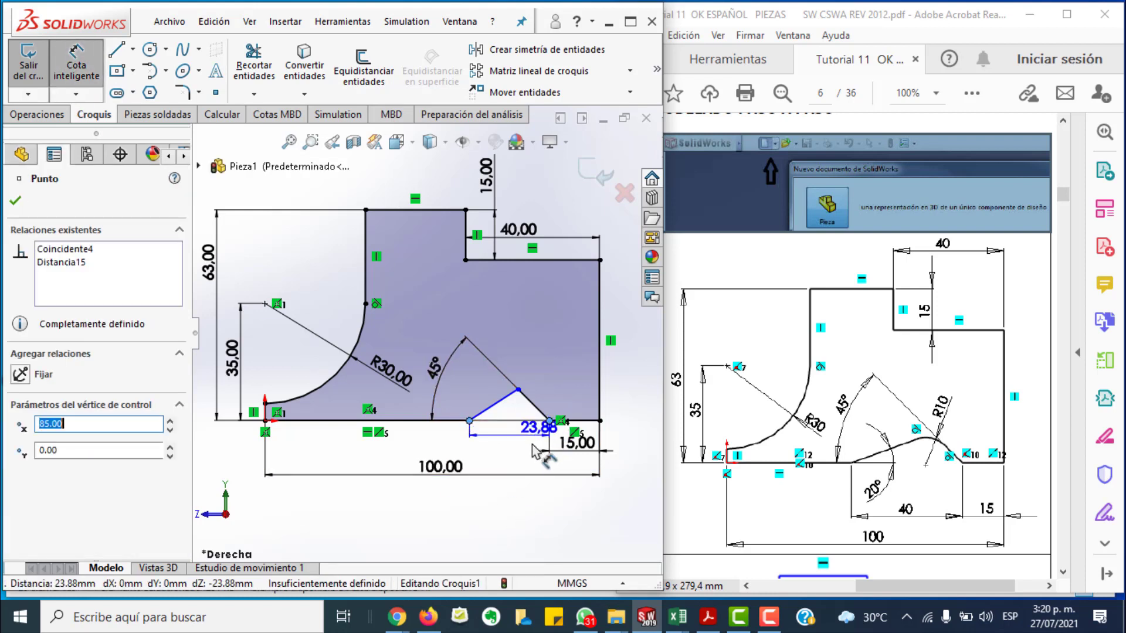
left_click(526, 478)
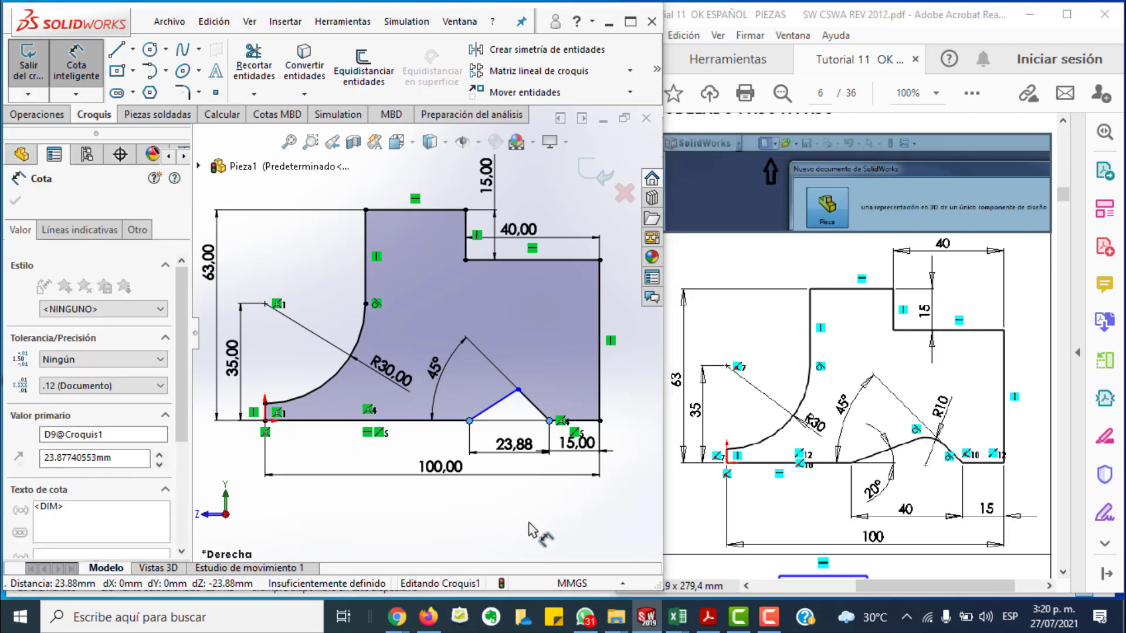
type("4")
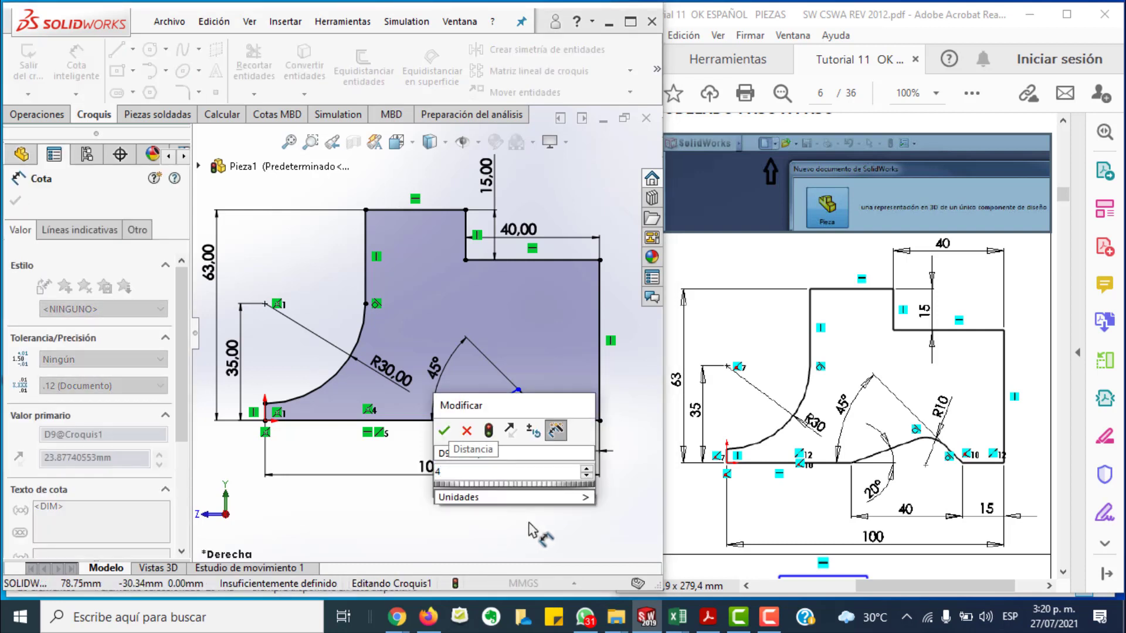
type("0")
key("Return")
key("Escape")
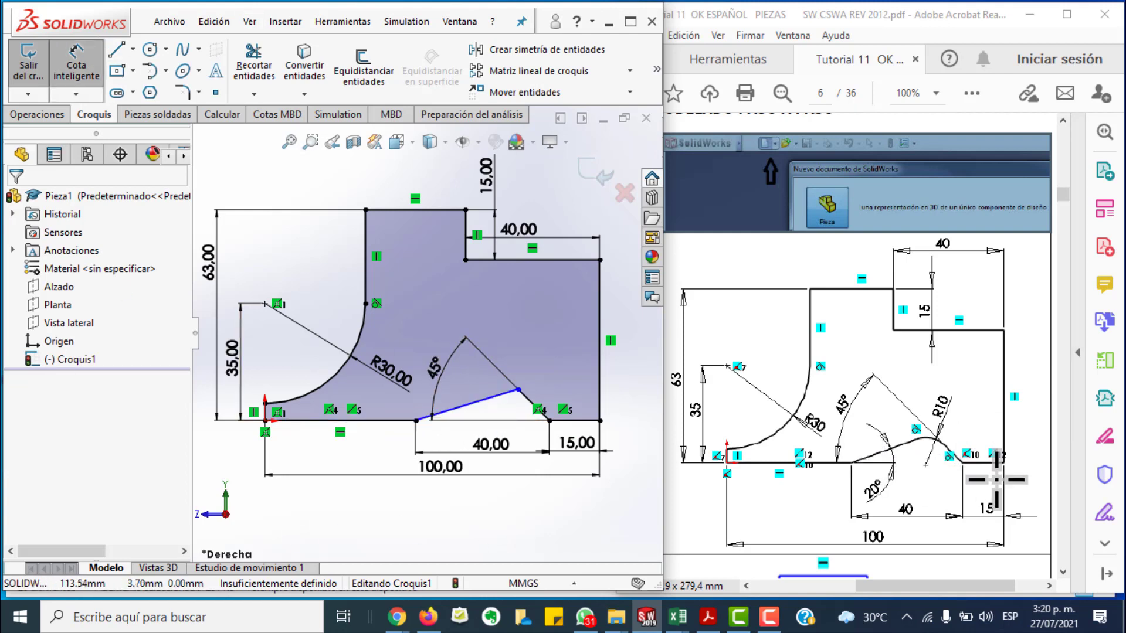
Step: Dimension the lower slanted line at 20° to the bottom edge, then zoom into the corner
left_click(463, 424)
left_click(390, 420)
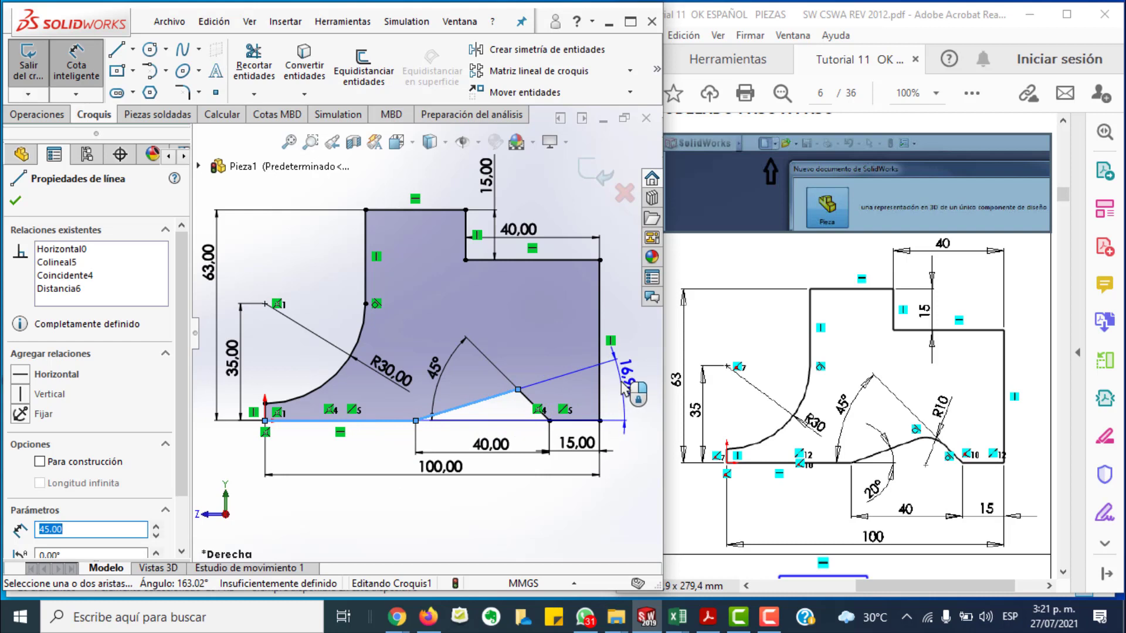
left_click(623, 387)
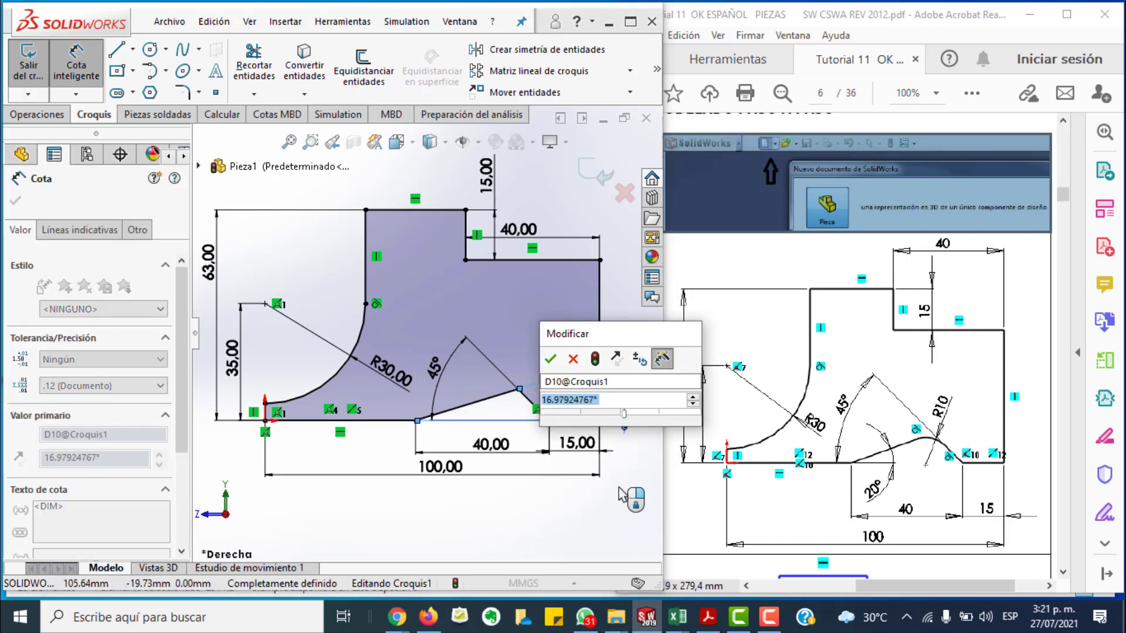
type("20")
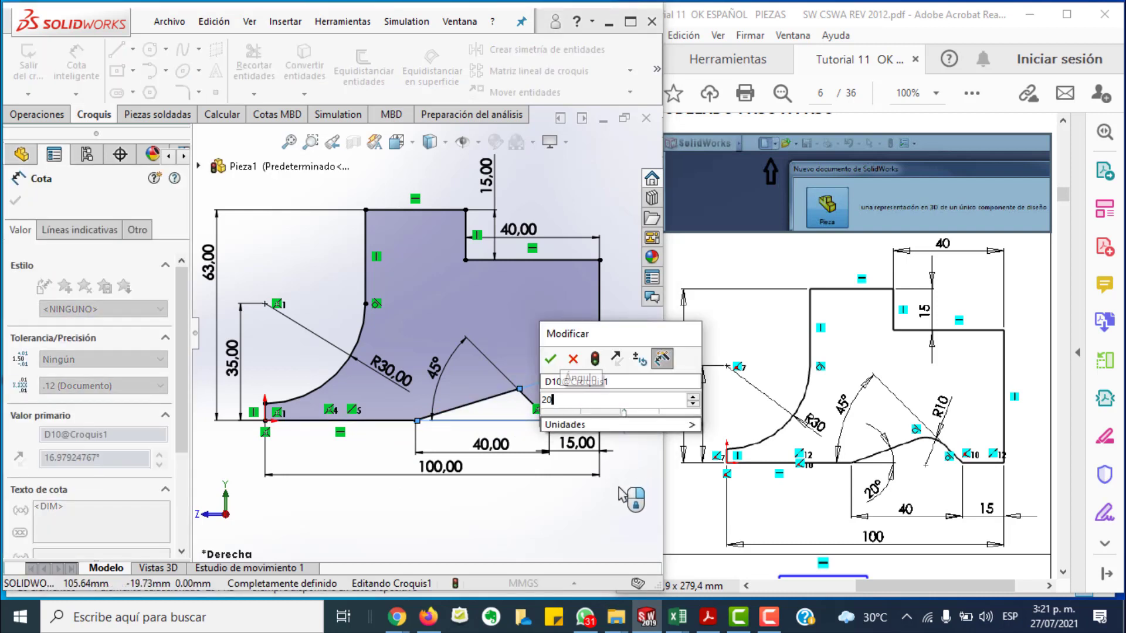
key("Return")
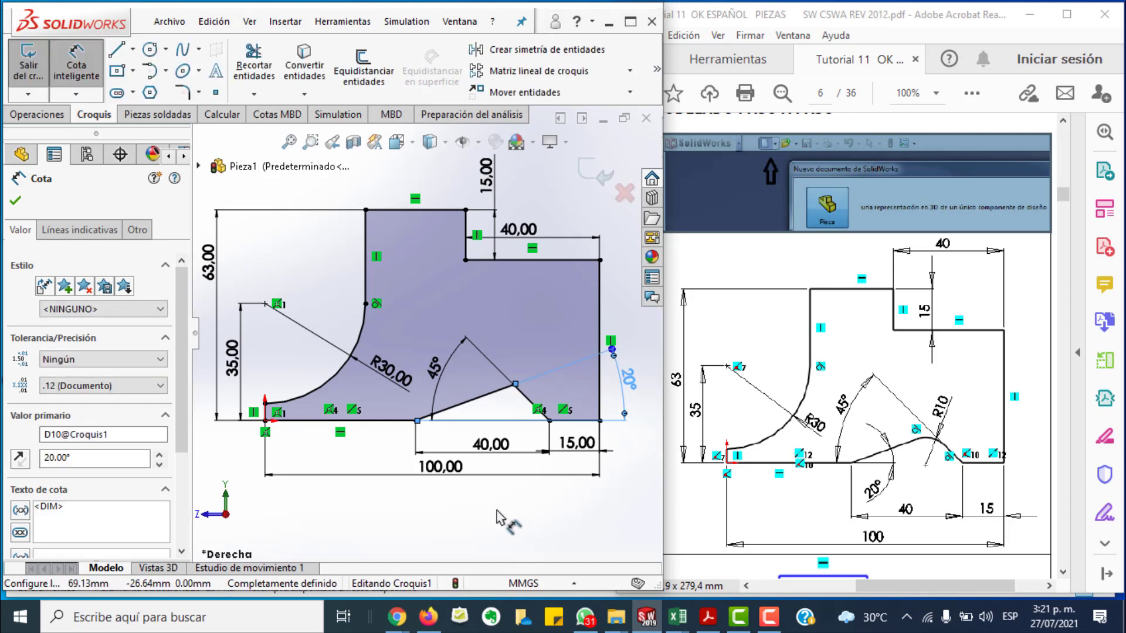
key("Escape")
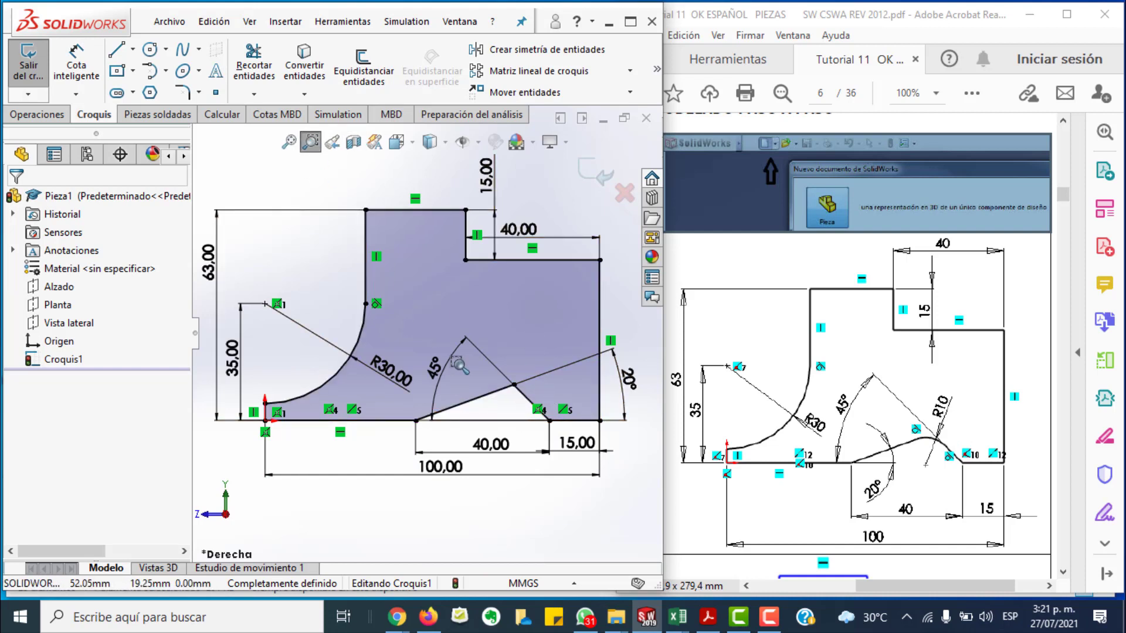
left_click_drag(455, 360, 588, 458)
Step: Round the vertex where the two slanted lines meet with a 10 mm sketch fillet
key("Escape")
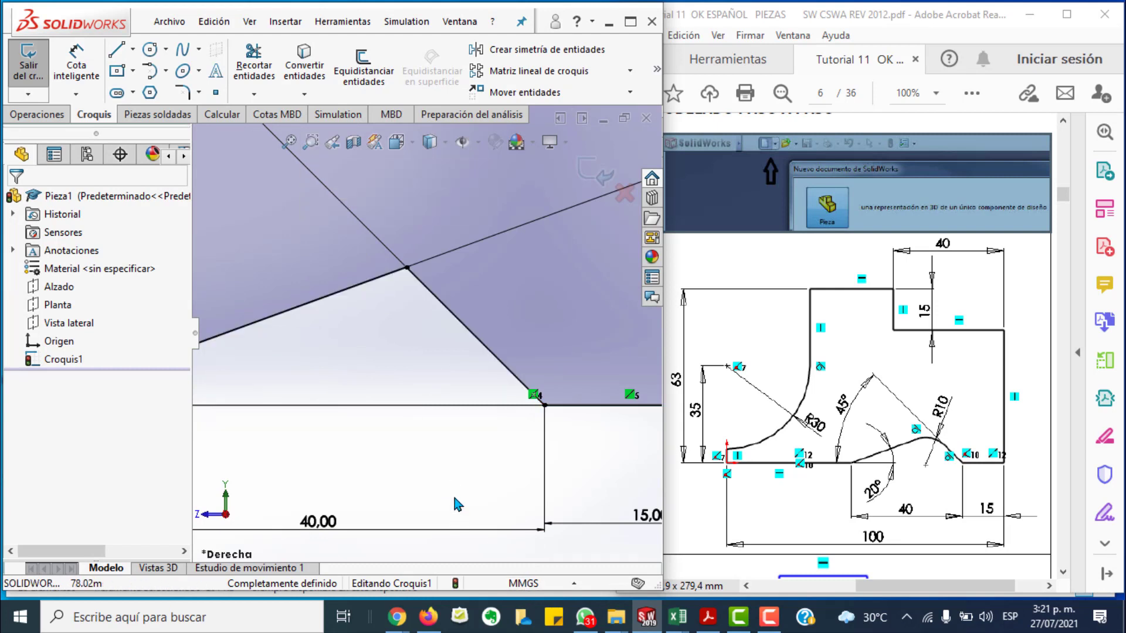
left_click(184, 93)
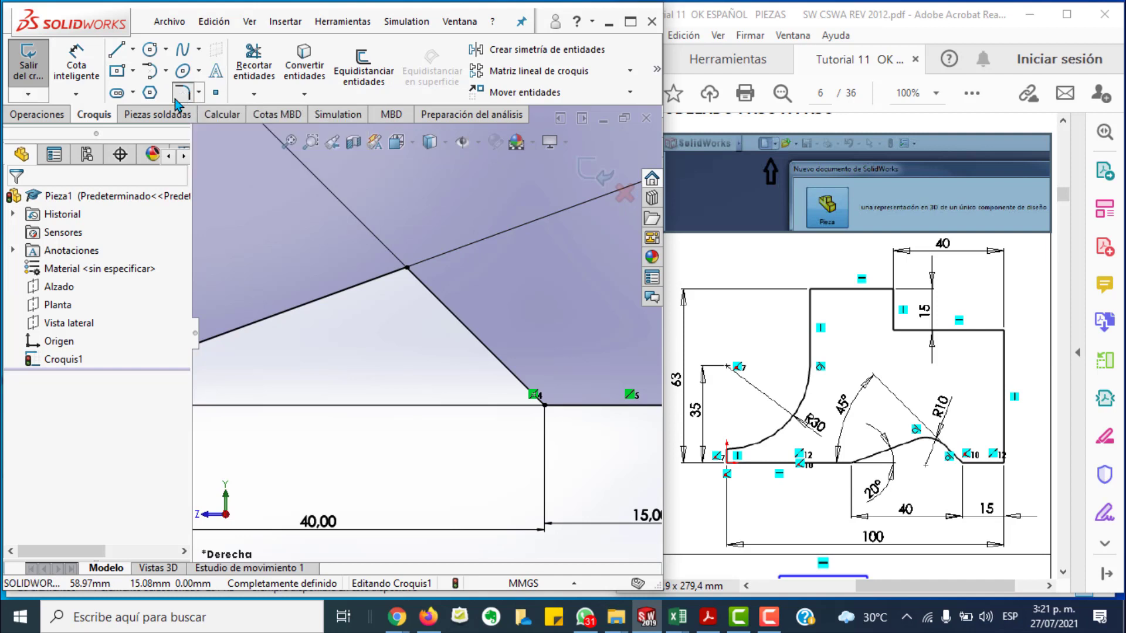
left_click(407, 269)
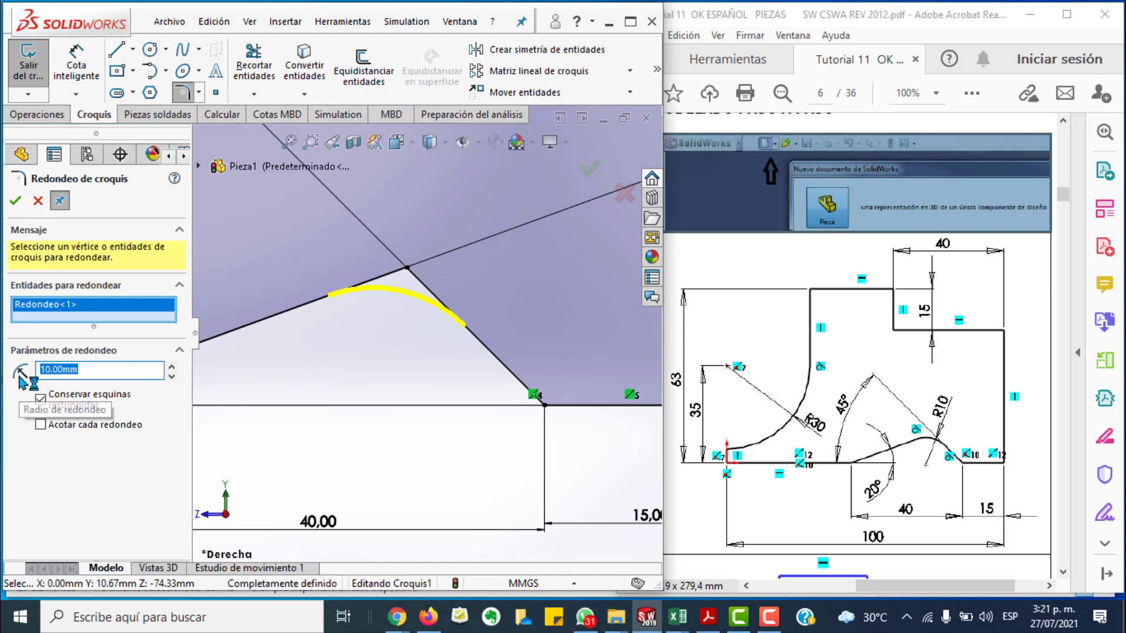
left_click(112, 372)
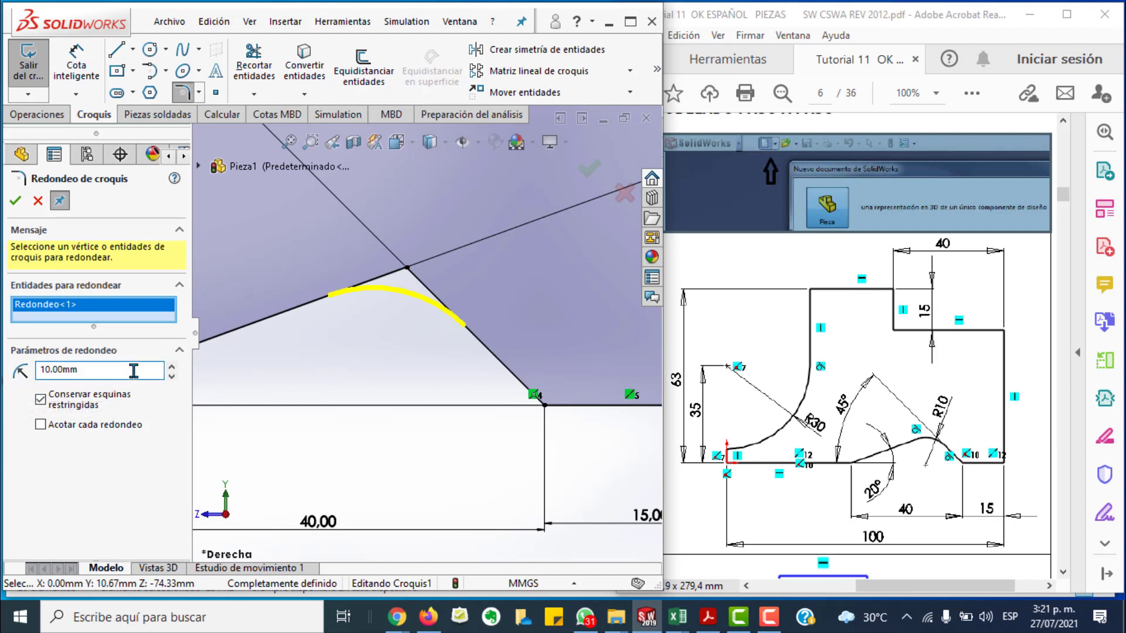
left_click(18, 202)
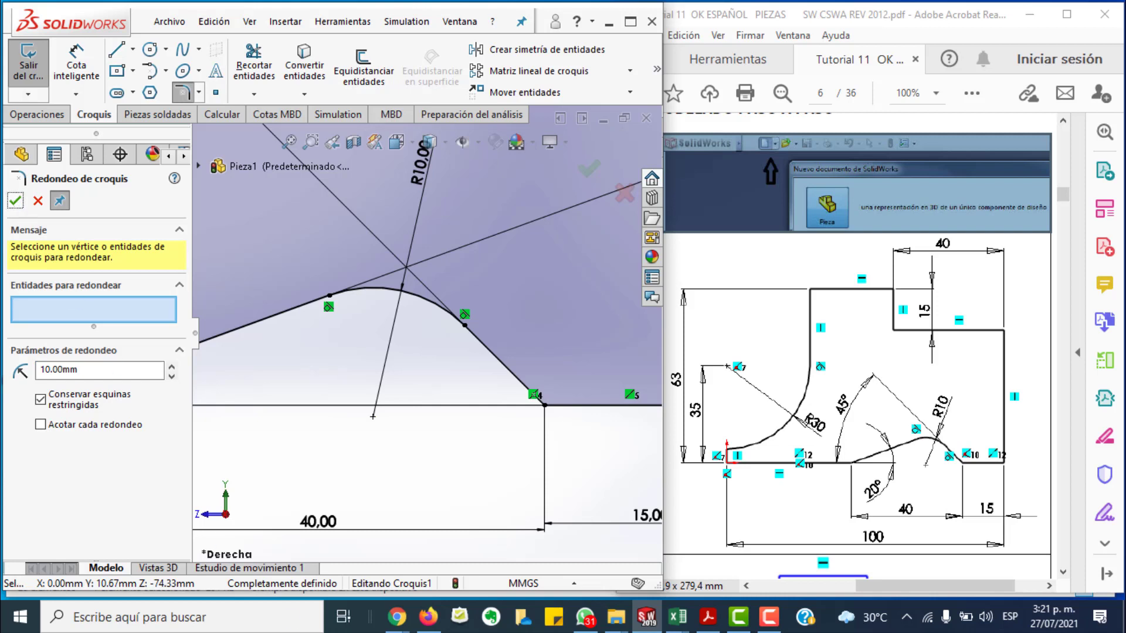
key("f")
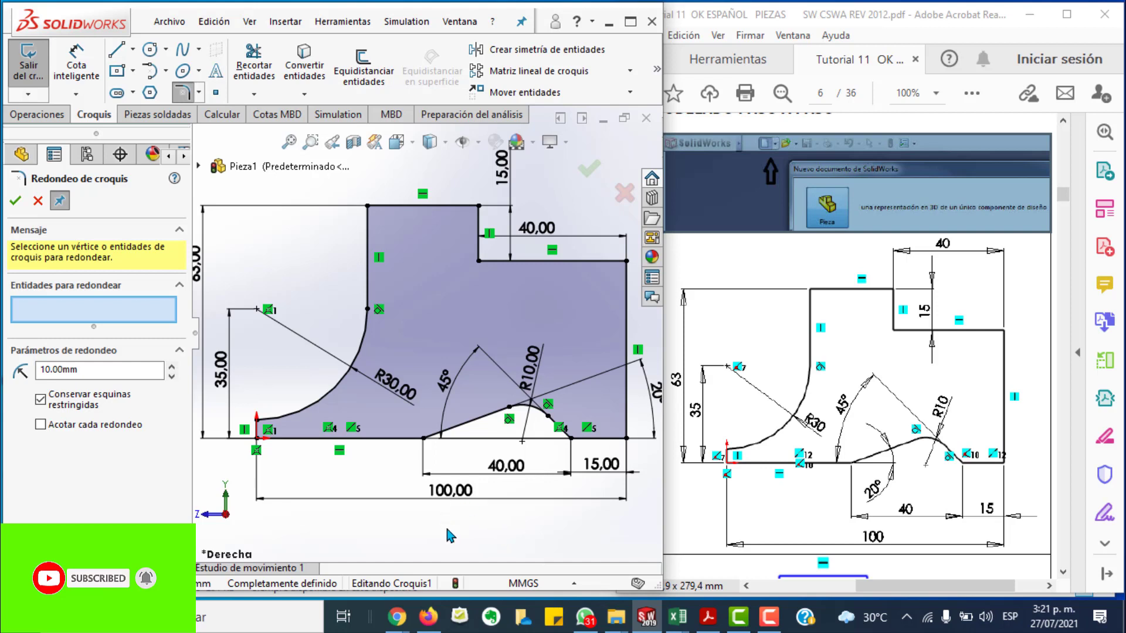
key("Escape")
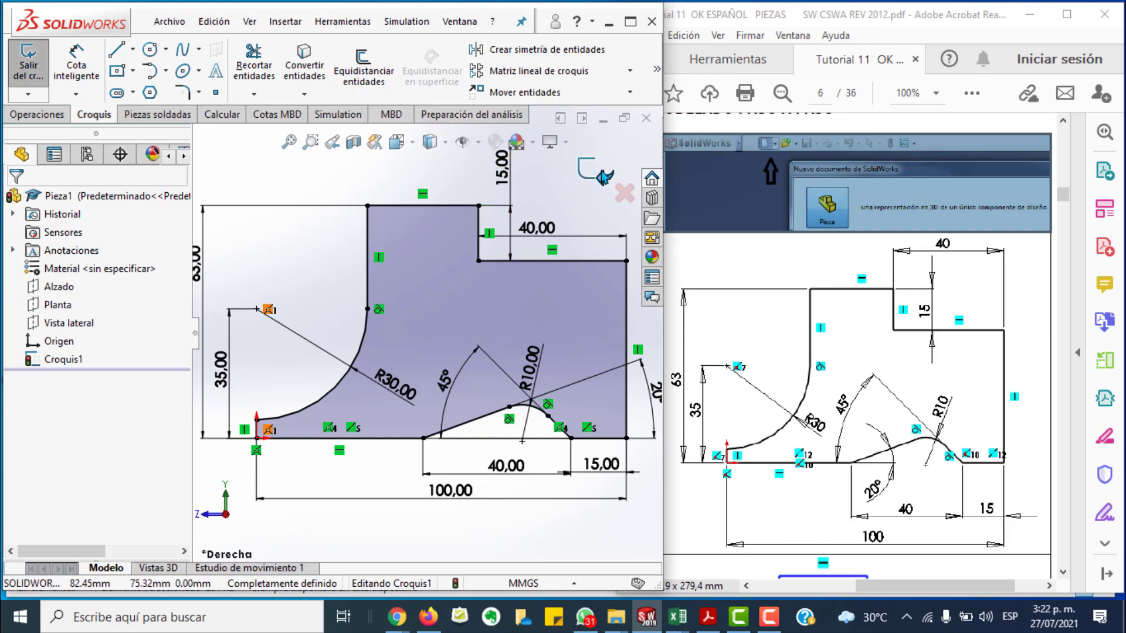
Step: Exit the sketch, switch to the isometric view, and scroll the tutorial PDF
left_click(29, 66)
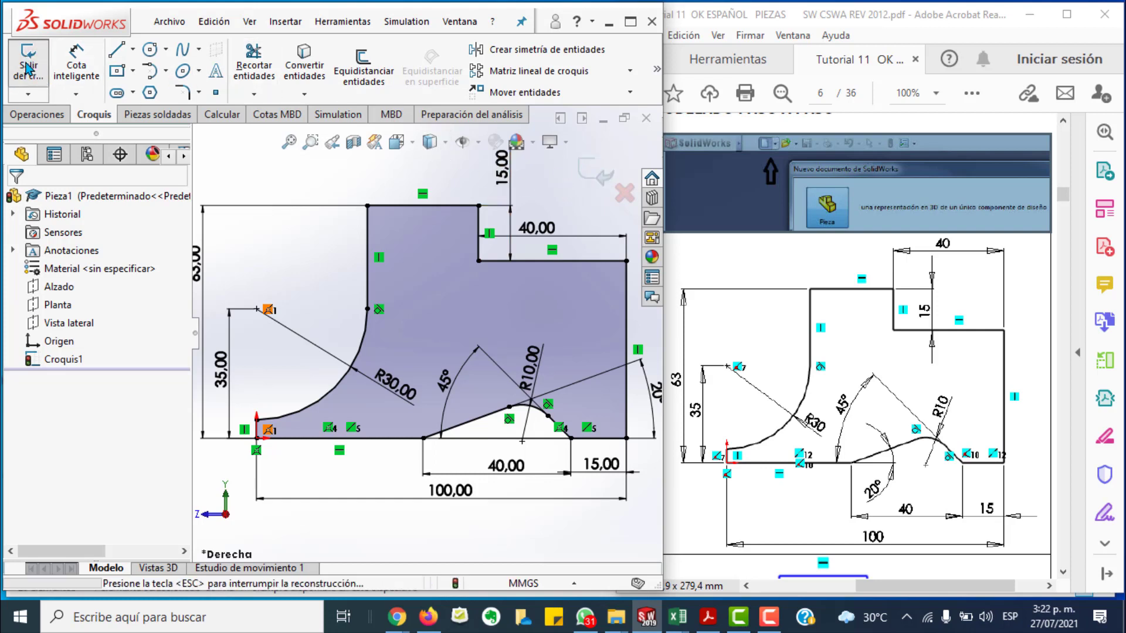
left_click(257, 183)
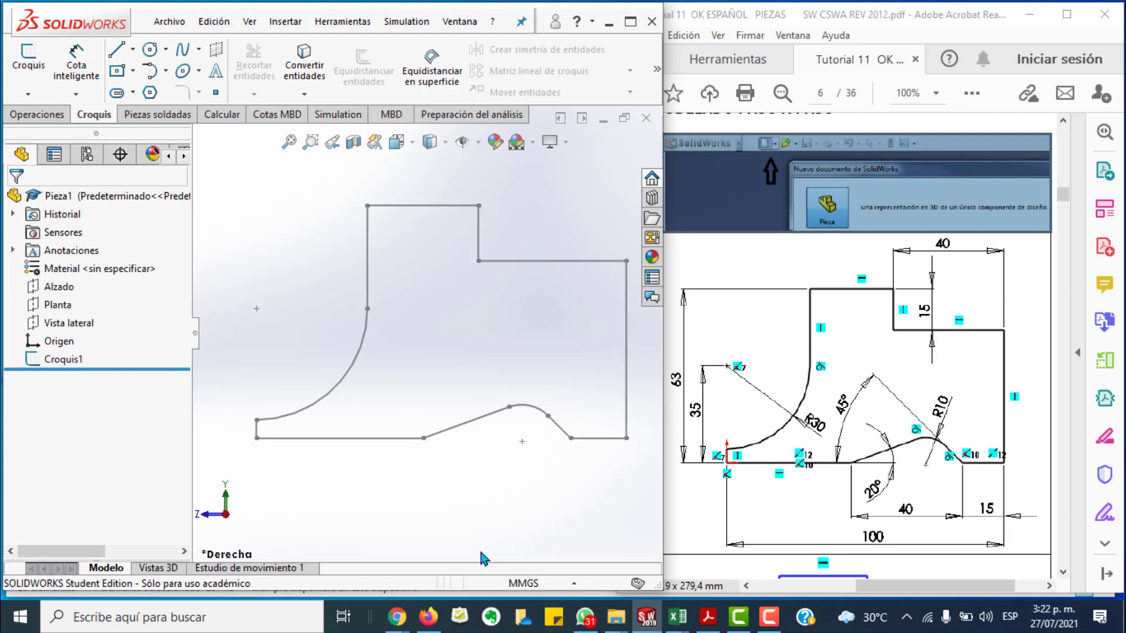
key("space")
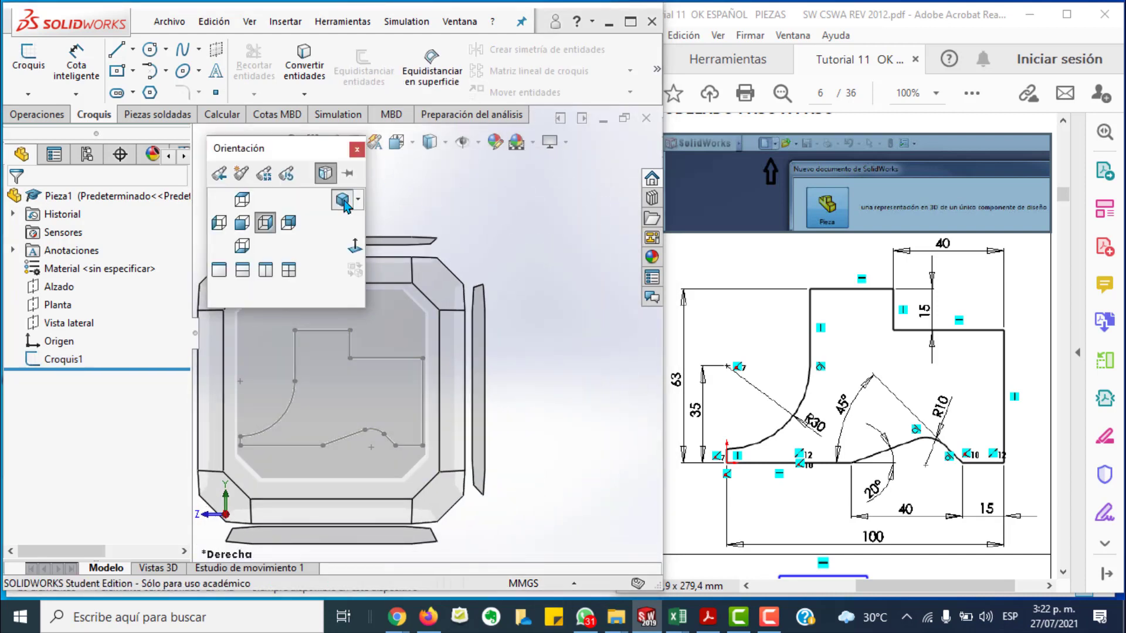
left_click(343, 200)
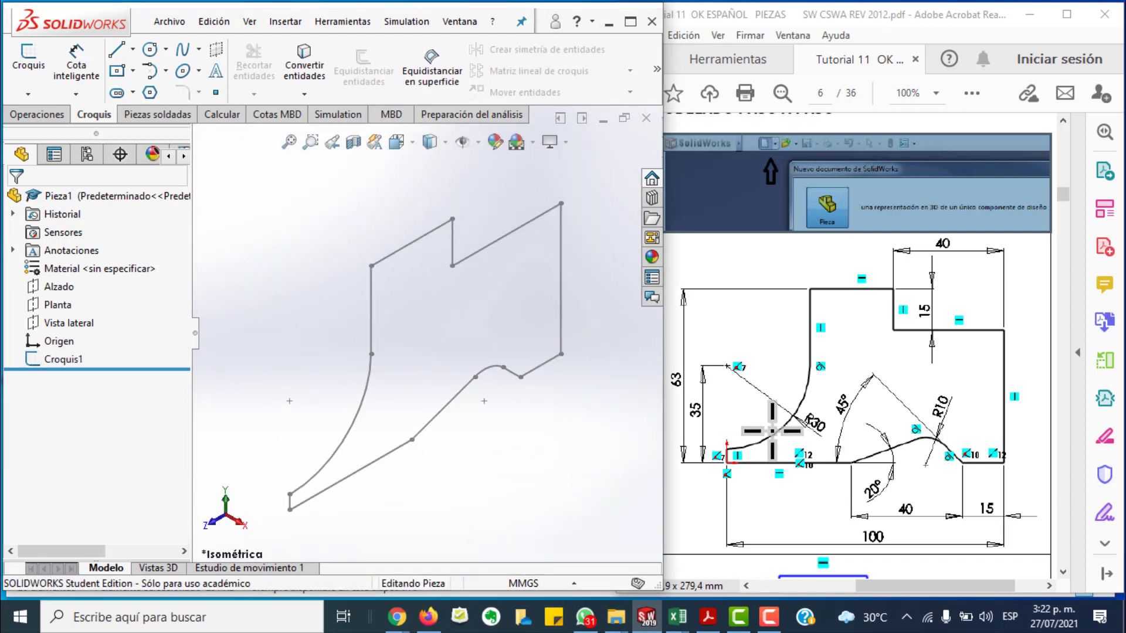
left_click(1036, 402)
scroll(1020, 410, "down", 5)
scroll(1008, 419, "down", 1)
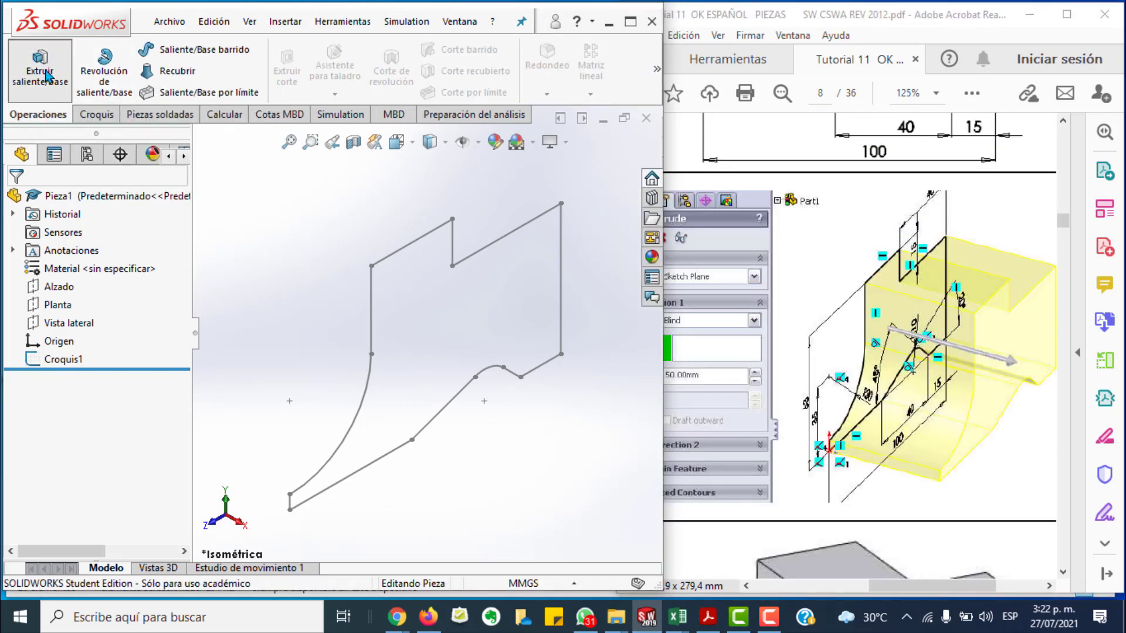
Step: Extrude Croquis1 as a boss with a 50 mm blind depth
left_click(40, 71)
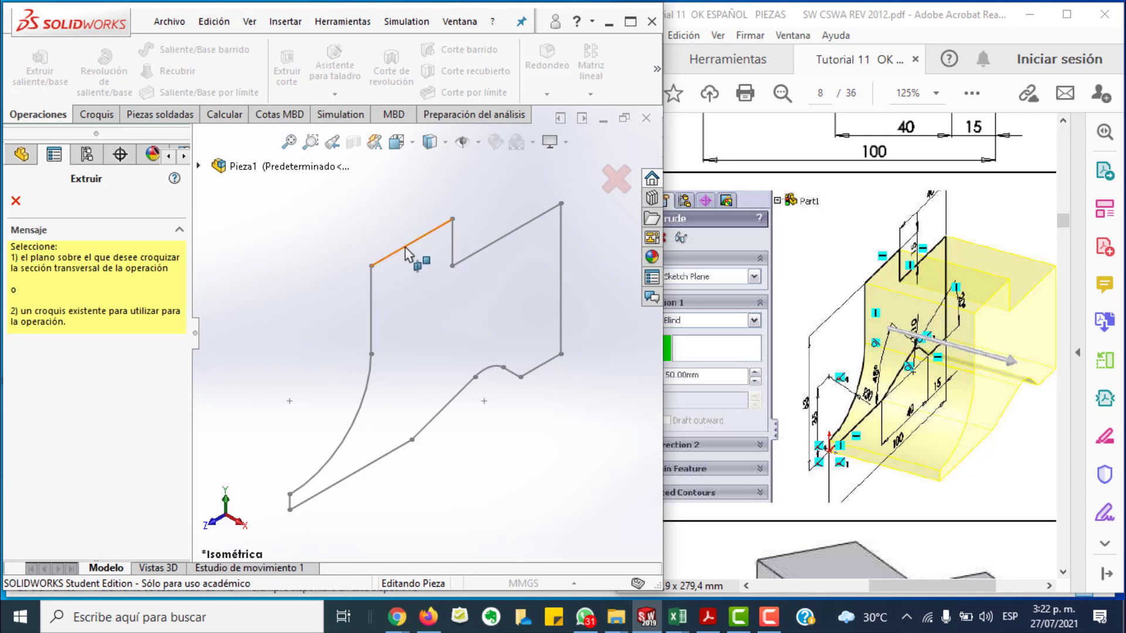
left_click(198, 166)
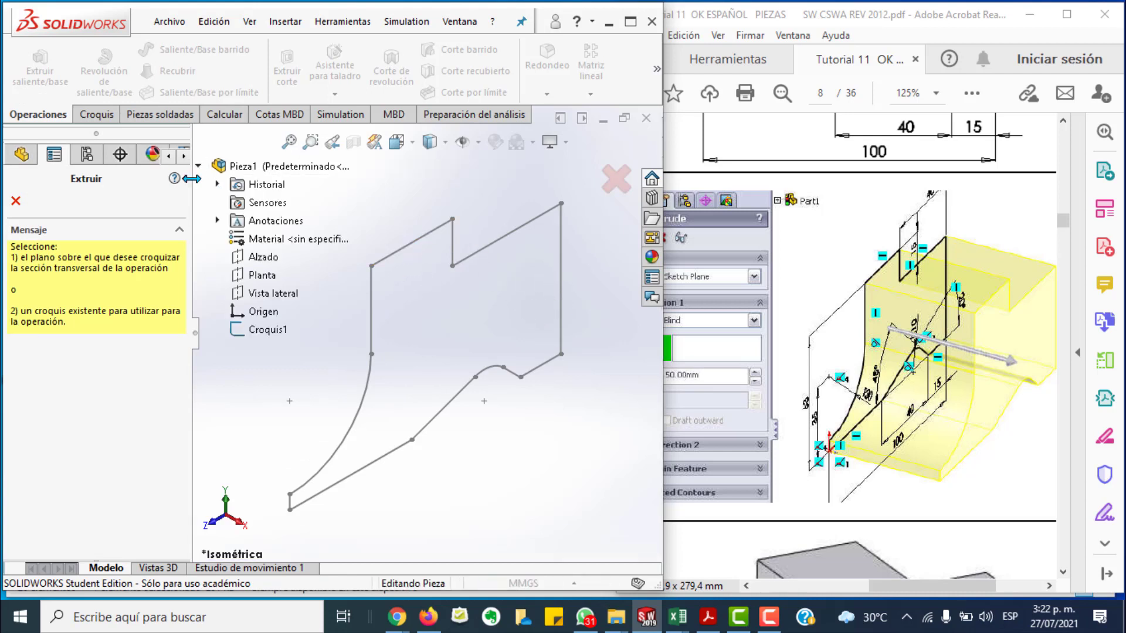
left_click(266, 332)
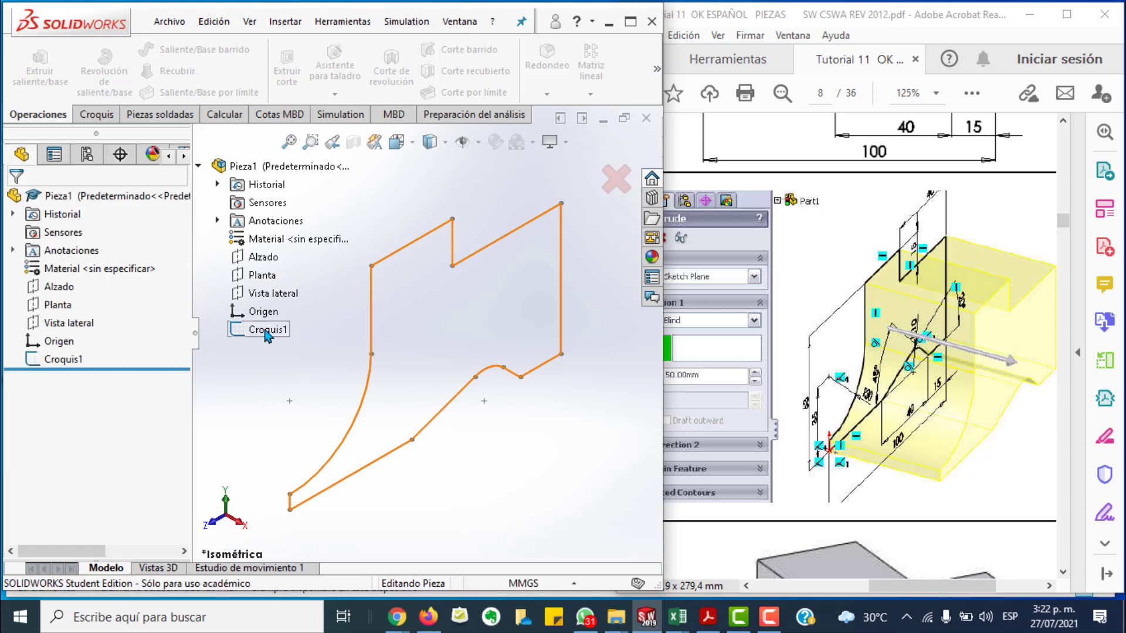
left_click(266, 333)
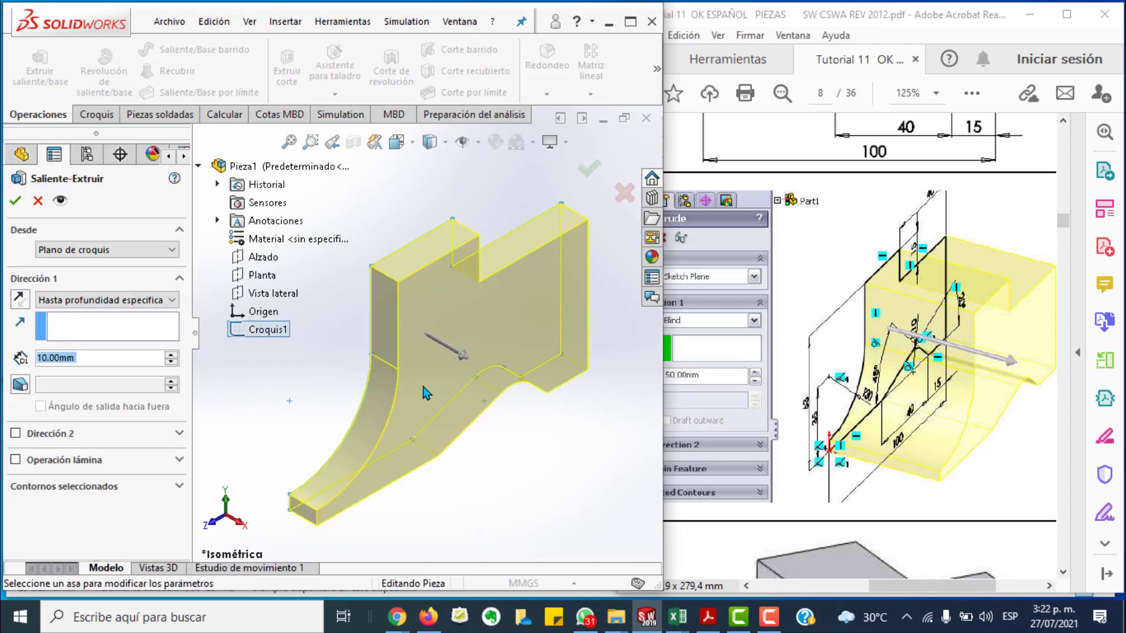
left_click_drag(464, 355, 331, 295)
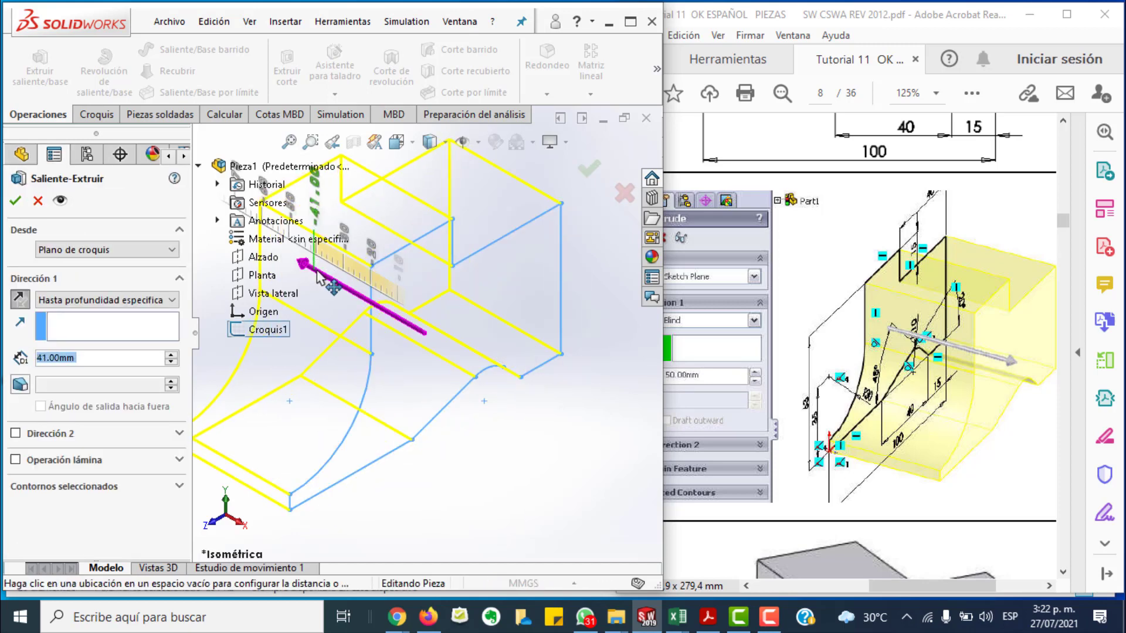
left_click_drag(331, 295, 328, 292)
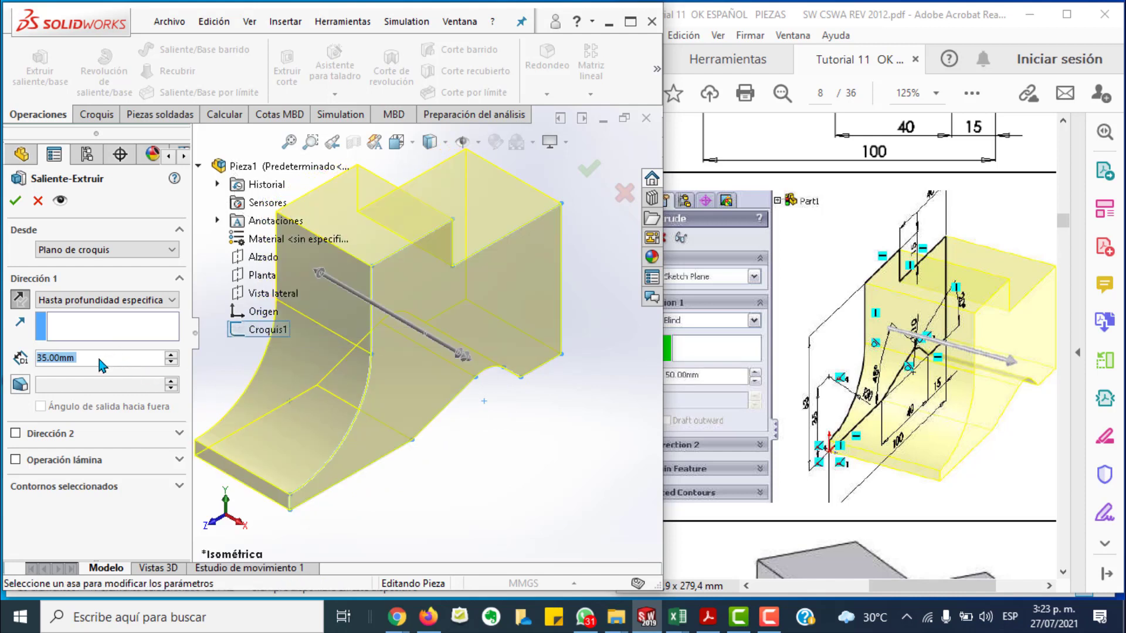
left_click(116, 359)
type("5")
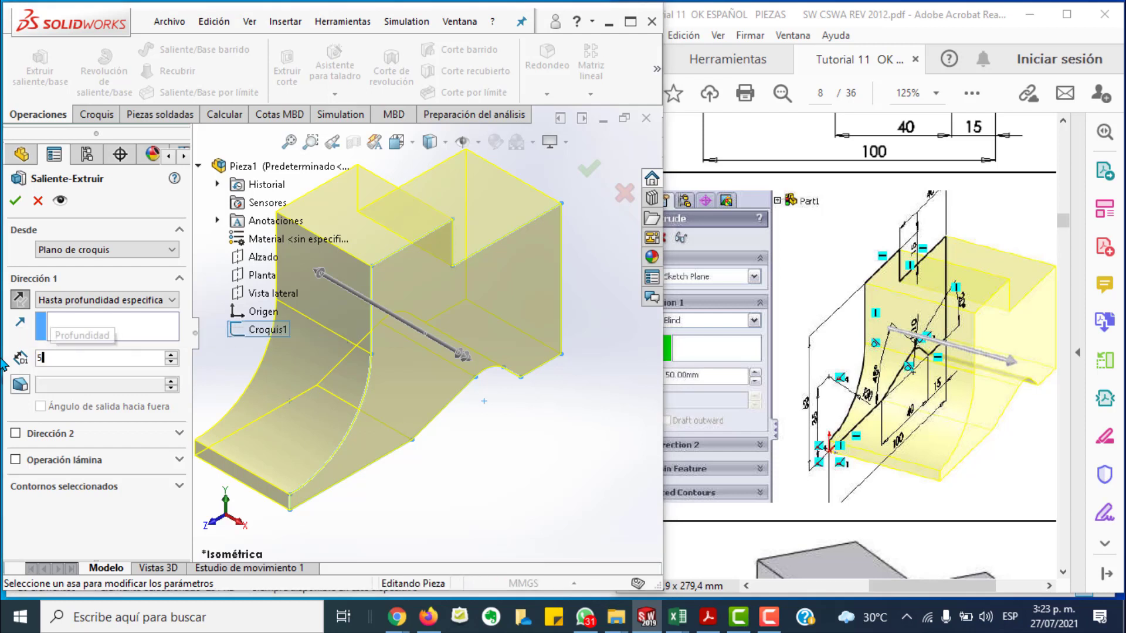
type("0")
key("Return")
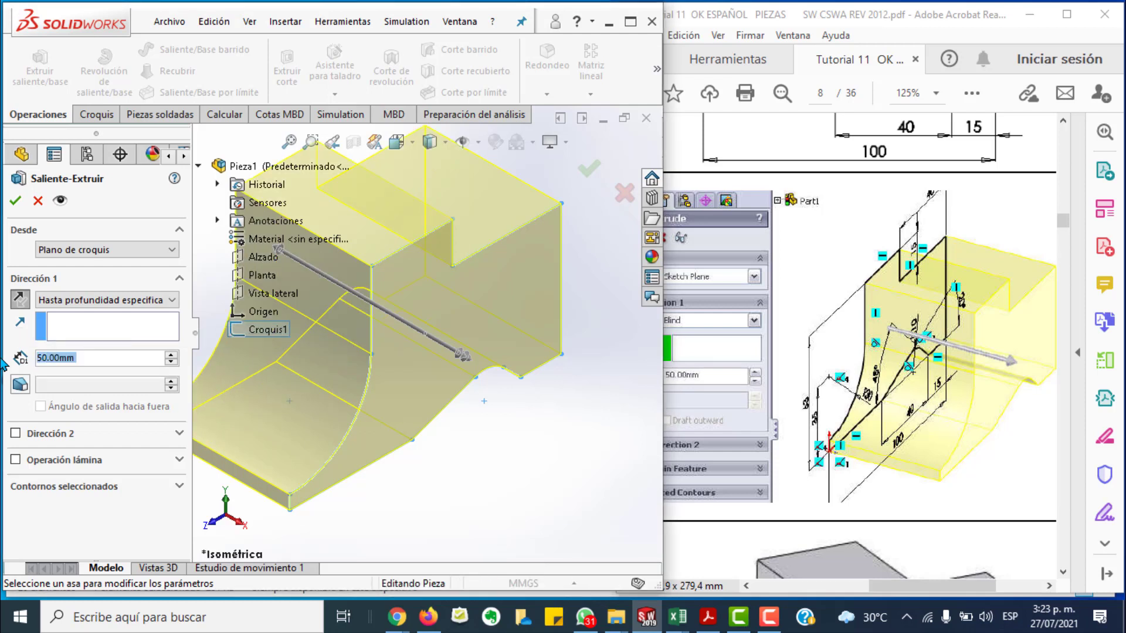
left_click(14, 203)
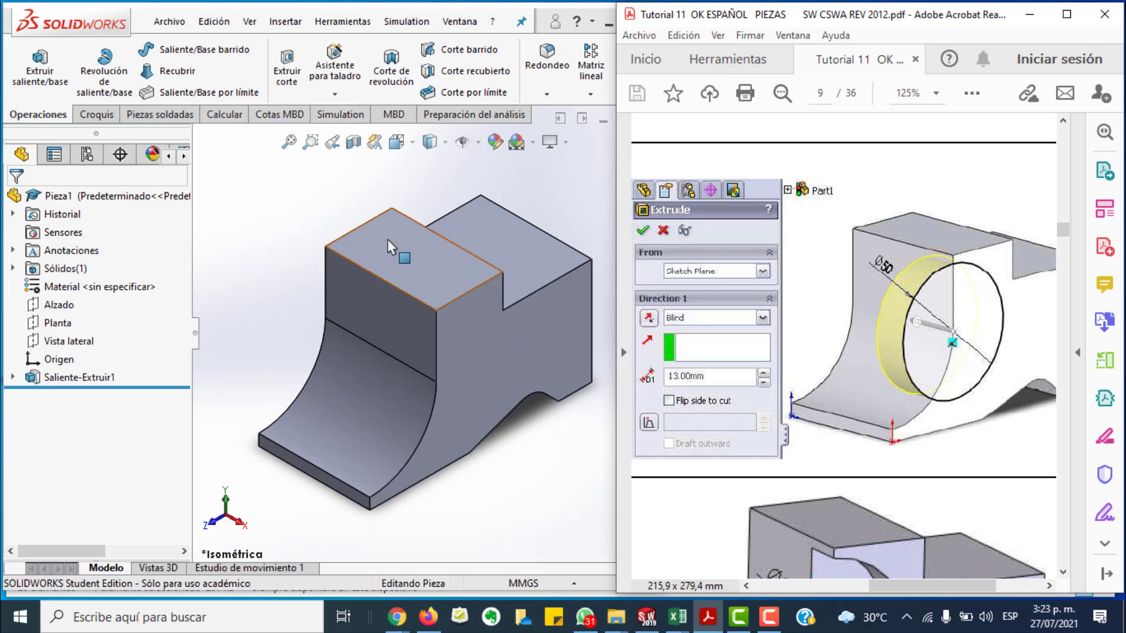
Step: Bring up the Croquis sketching tools
left_click(77, 115)
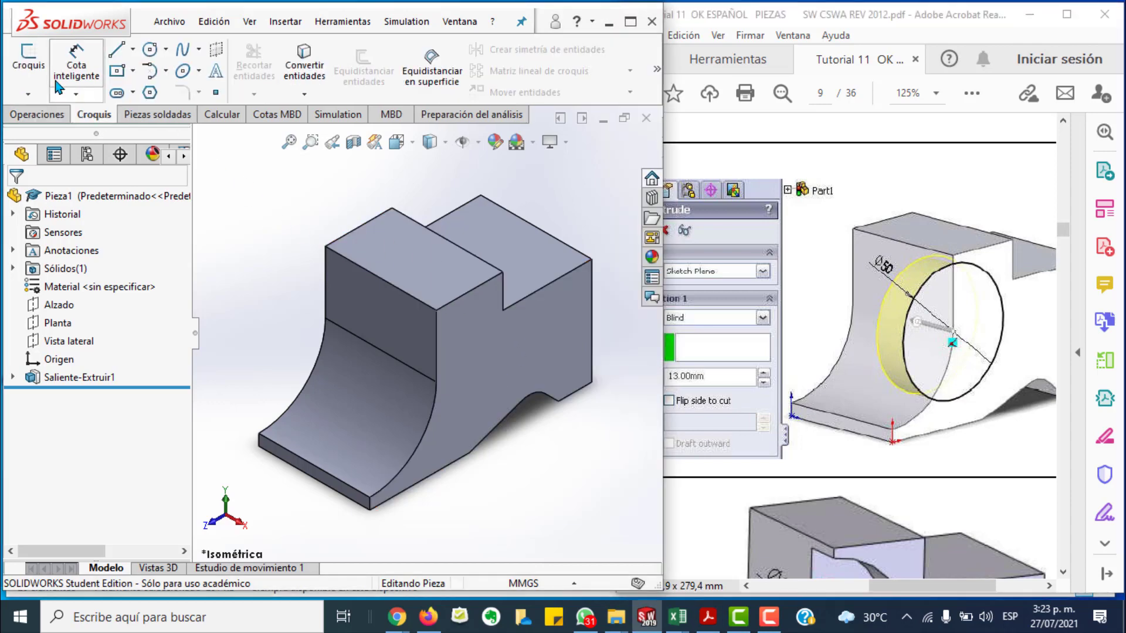
Step: Start a new sketch on the bracket's side face, viewed Normal To
left_click(26, 88)
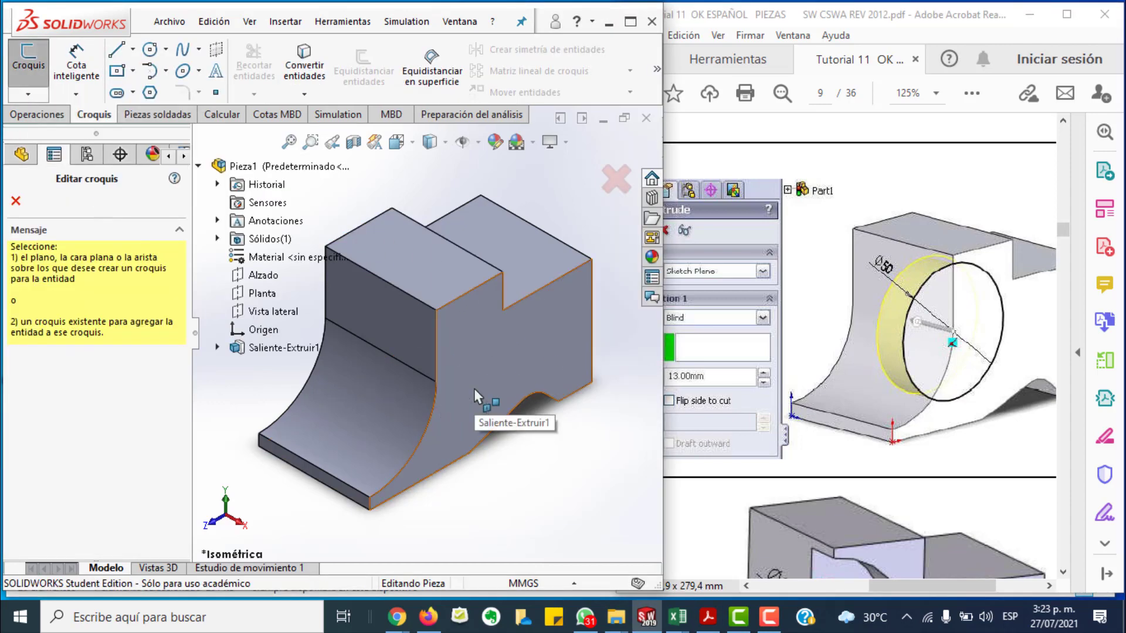
left_click(489, 379)
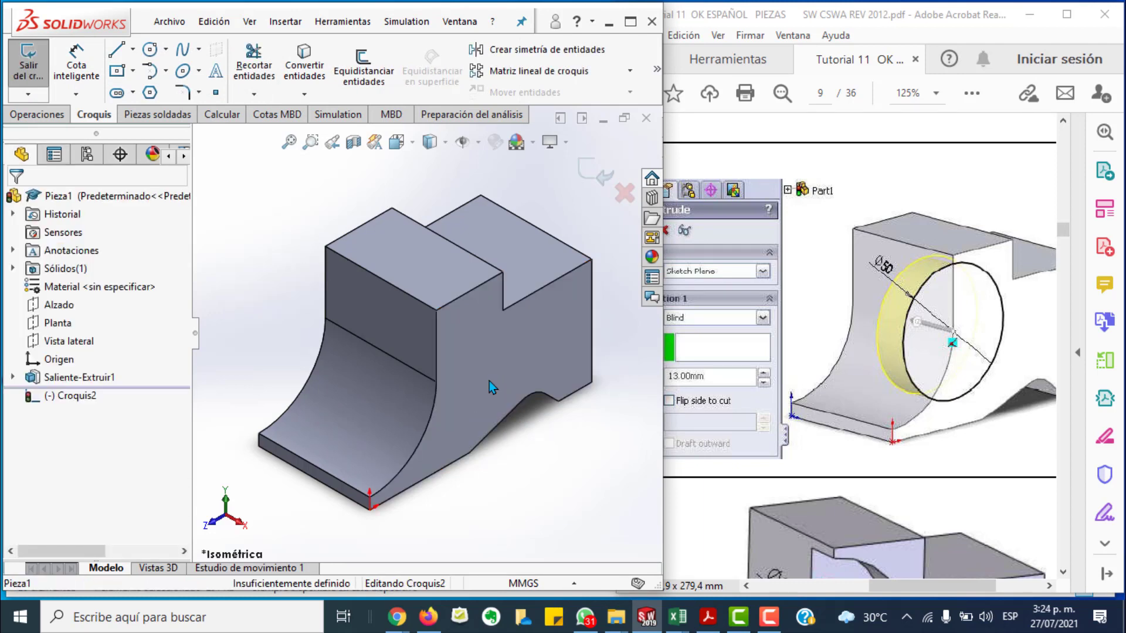
left_click(413, 147)
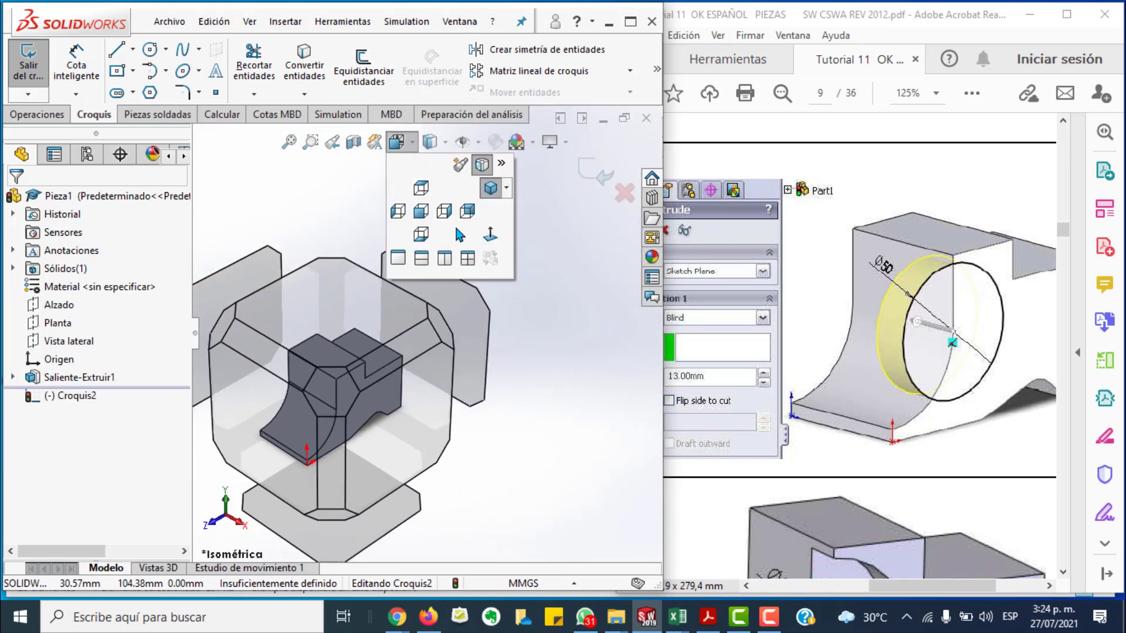
left_click(491, 236)
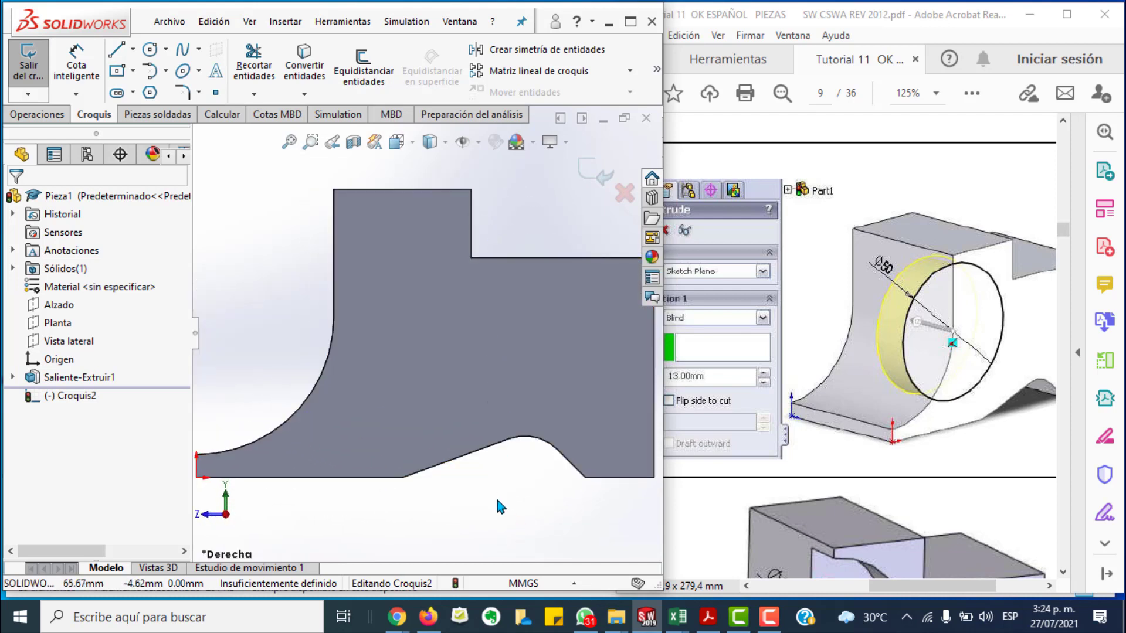
Step: Draw a Ø50 circle centred on the profile's vertical edge and exit the sketch
left_click(150, 51)
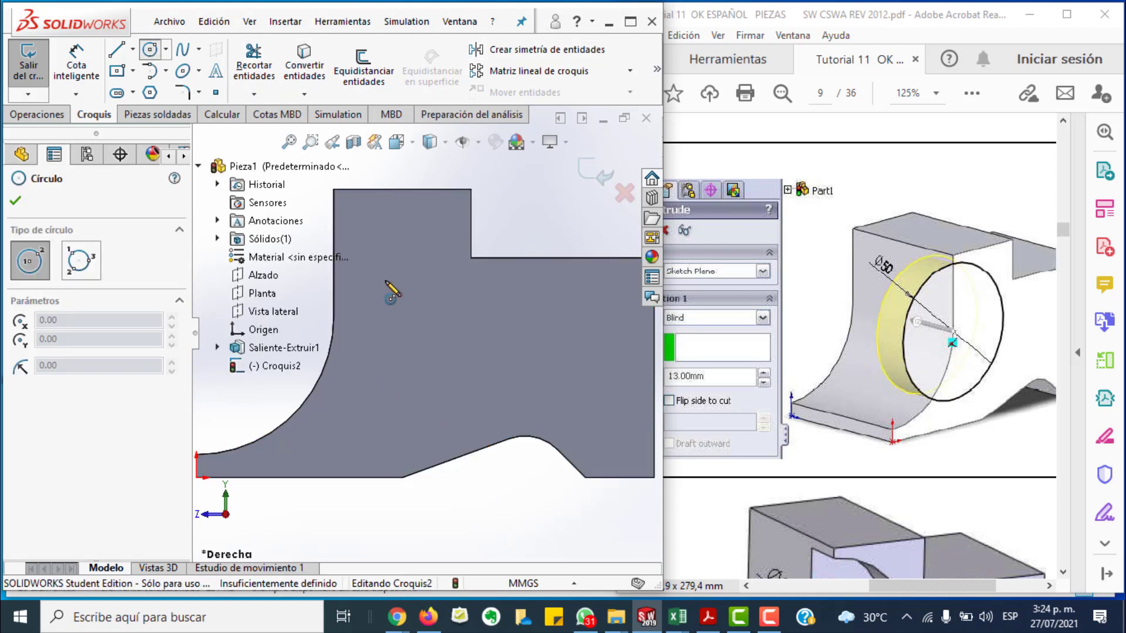
left_click(333, 318)
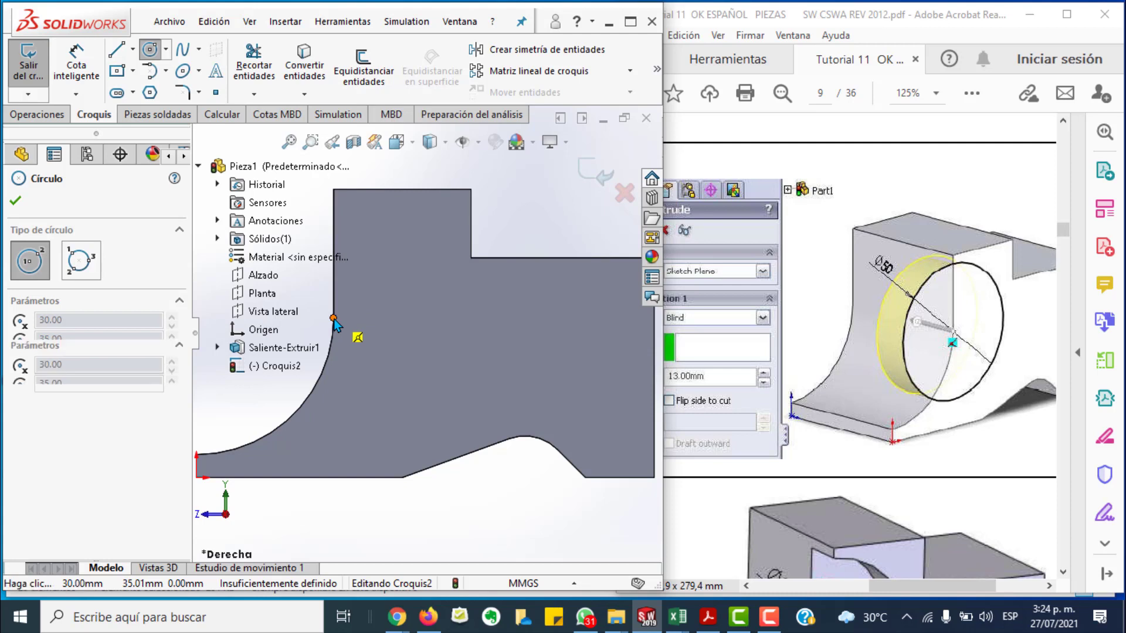
left_click(390, 251)
key("Escape")
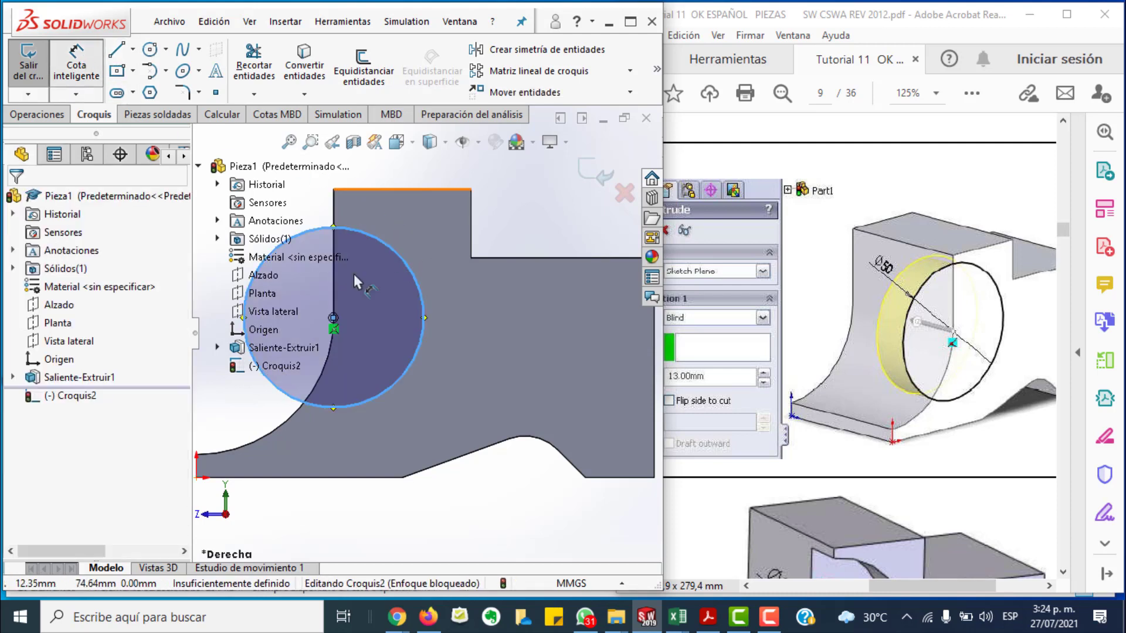
key("d")
left_click(423, 308)
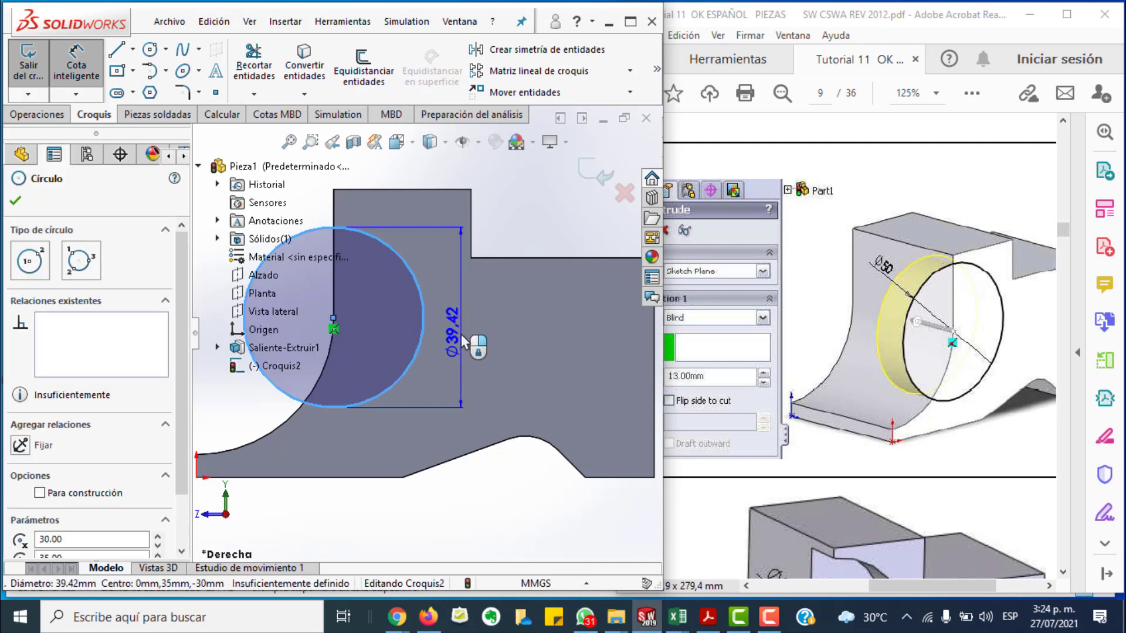
left_click(466, 342)
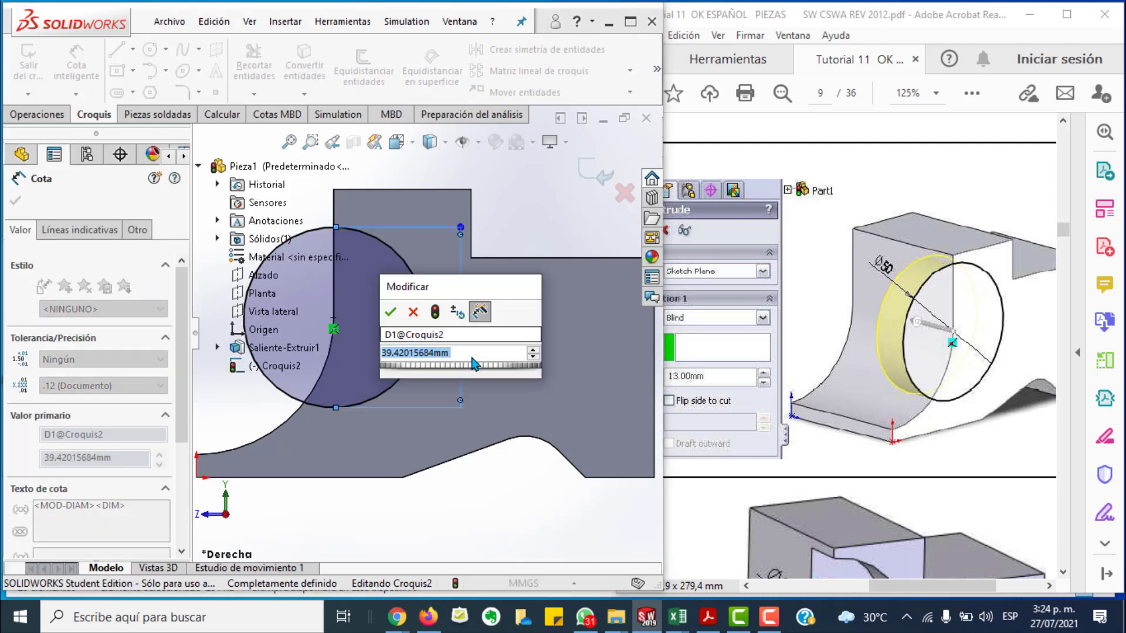
type("50")
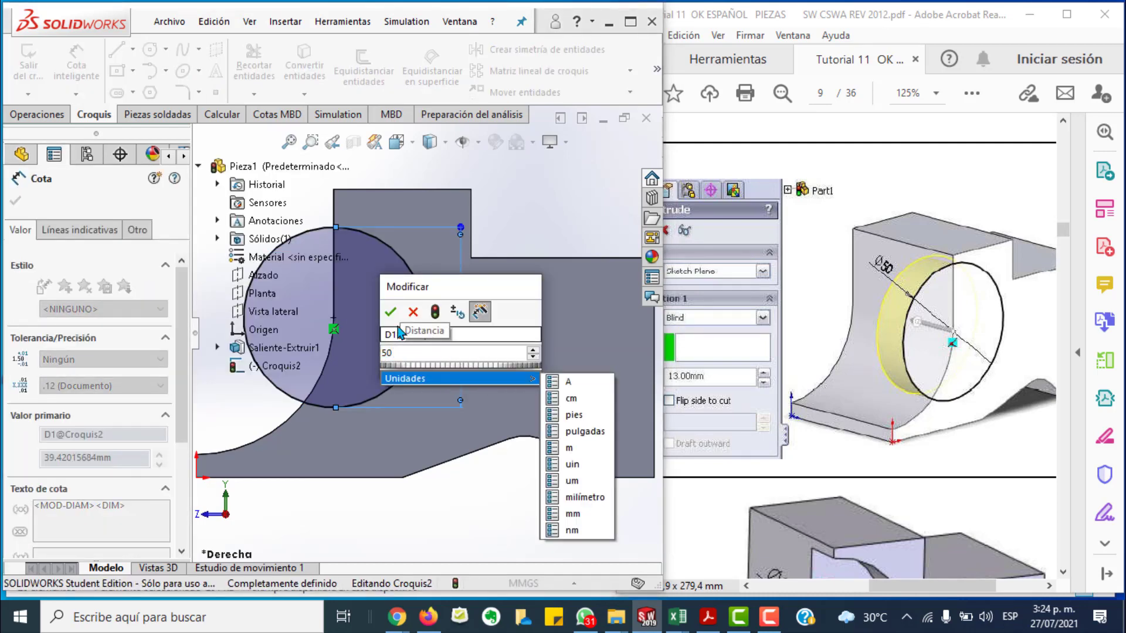
key("Escape")
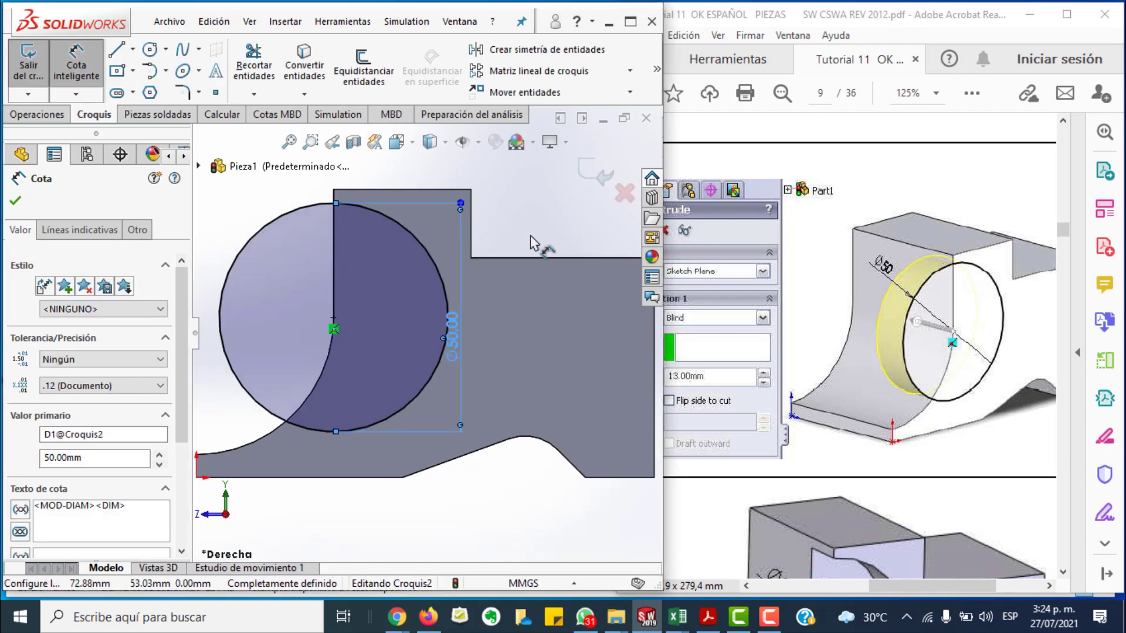
left_click(530, 235)
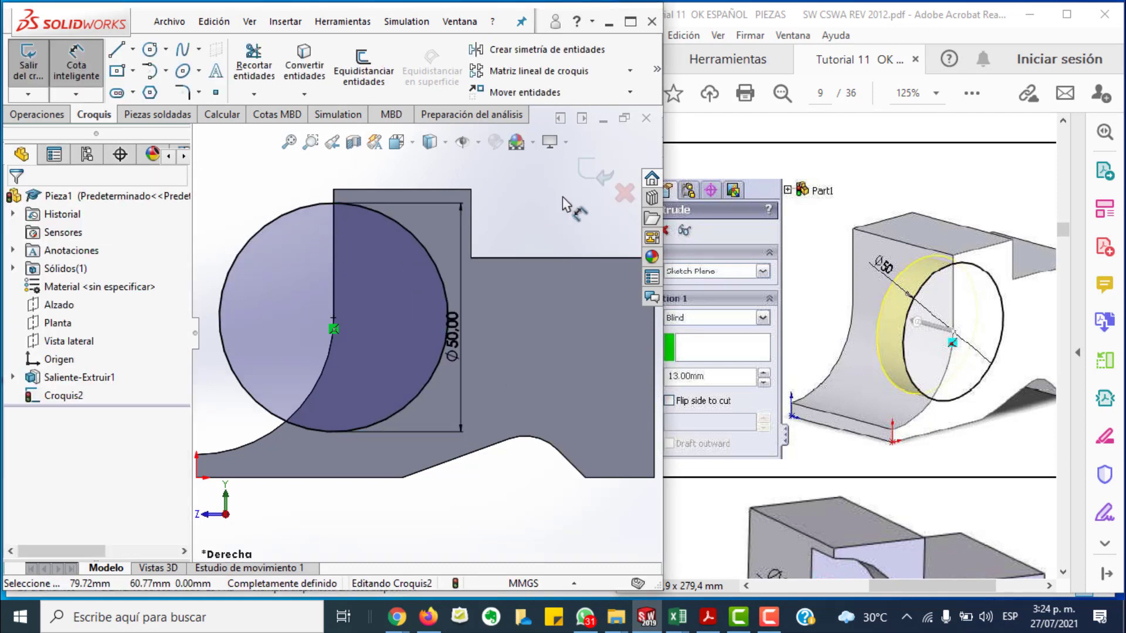
left_click(607, 171)
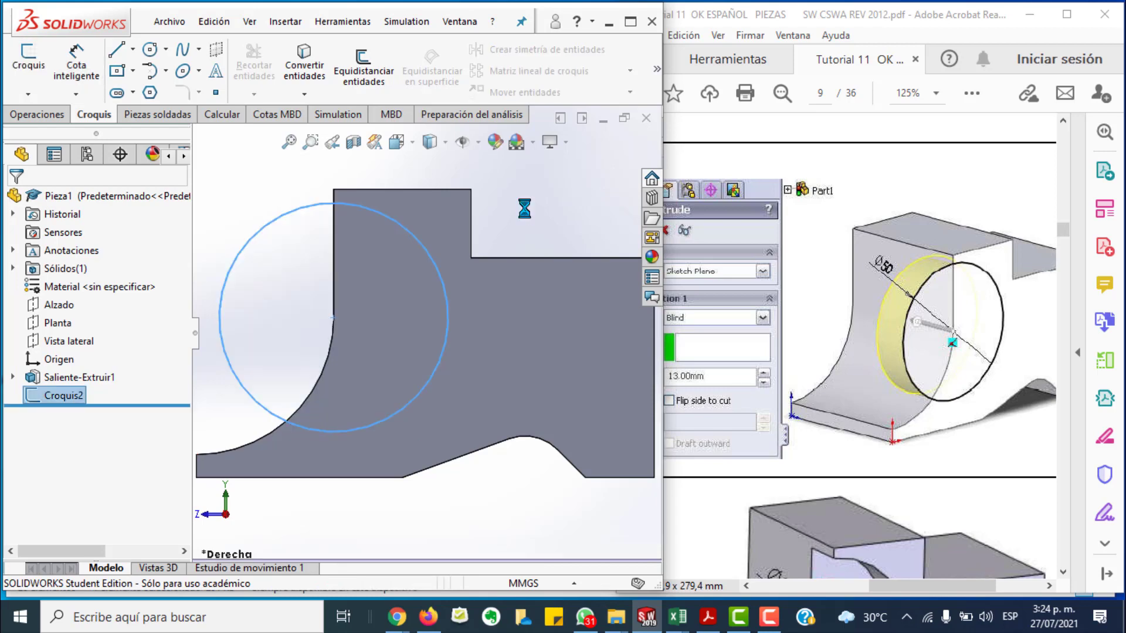
Step: Cut-extrude the Ø50 circle of Croquis2 13 mm blind into the bracket side
key("space")
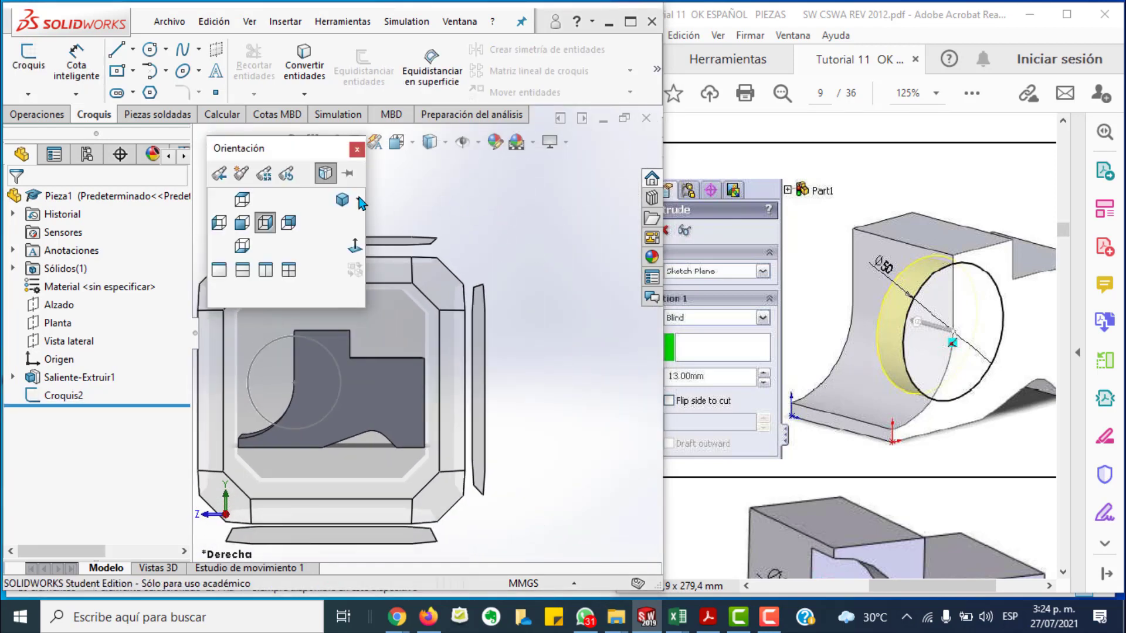
left_click(336, 201)
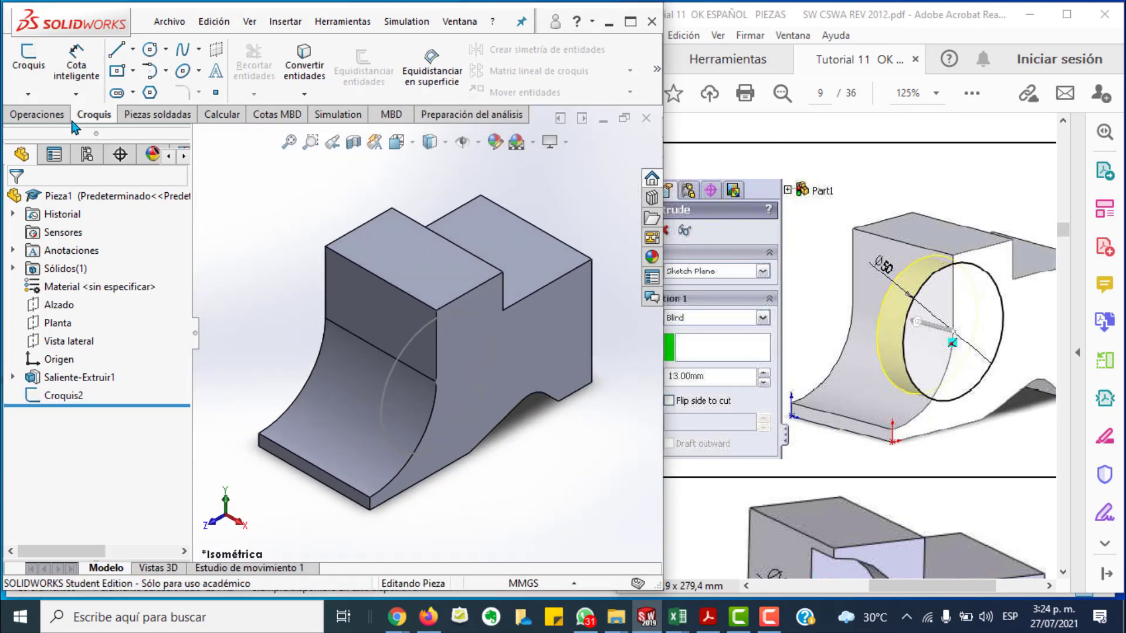
left_click(38, 114)
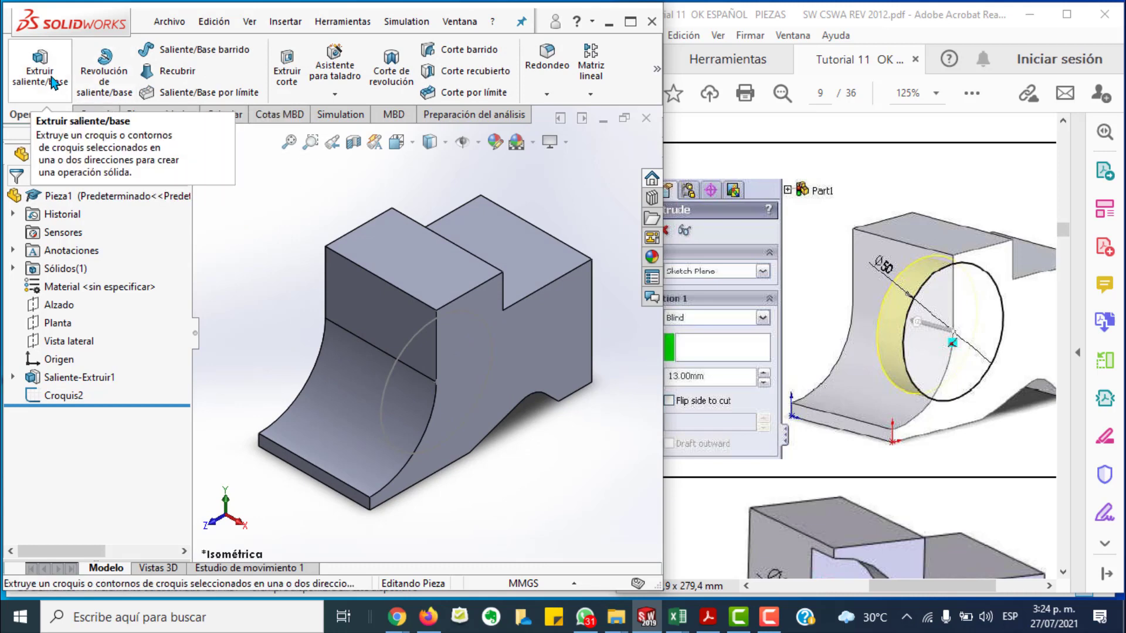
left_click(294, 71)
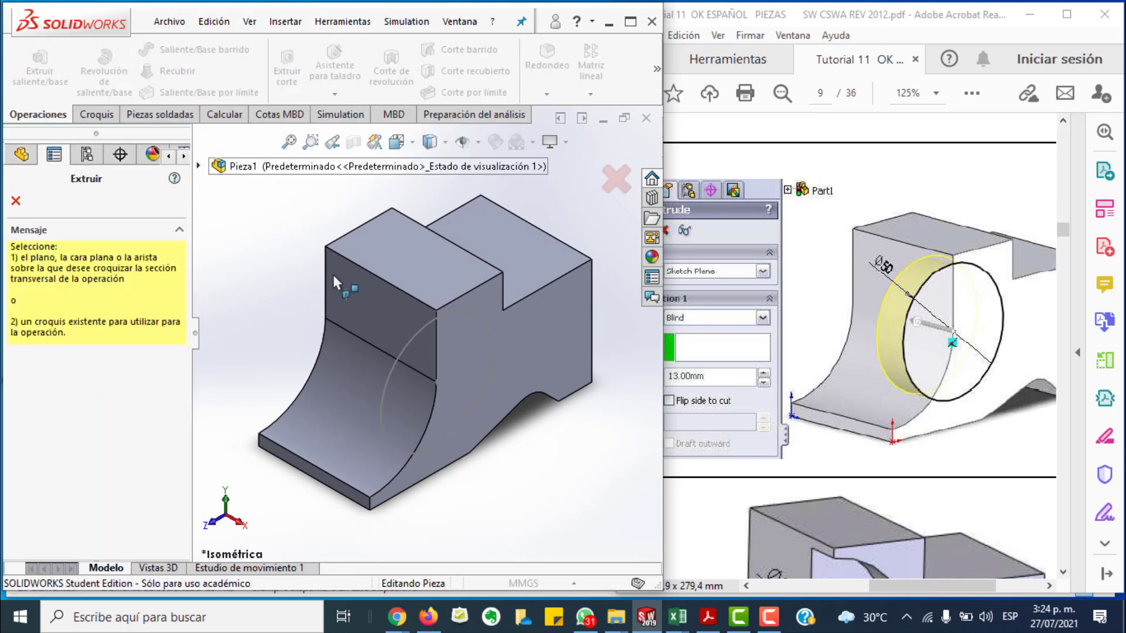
left_click(410, 339)
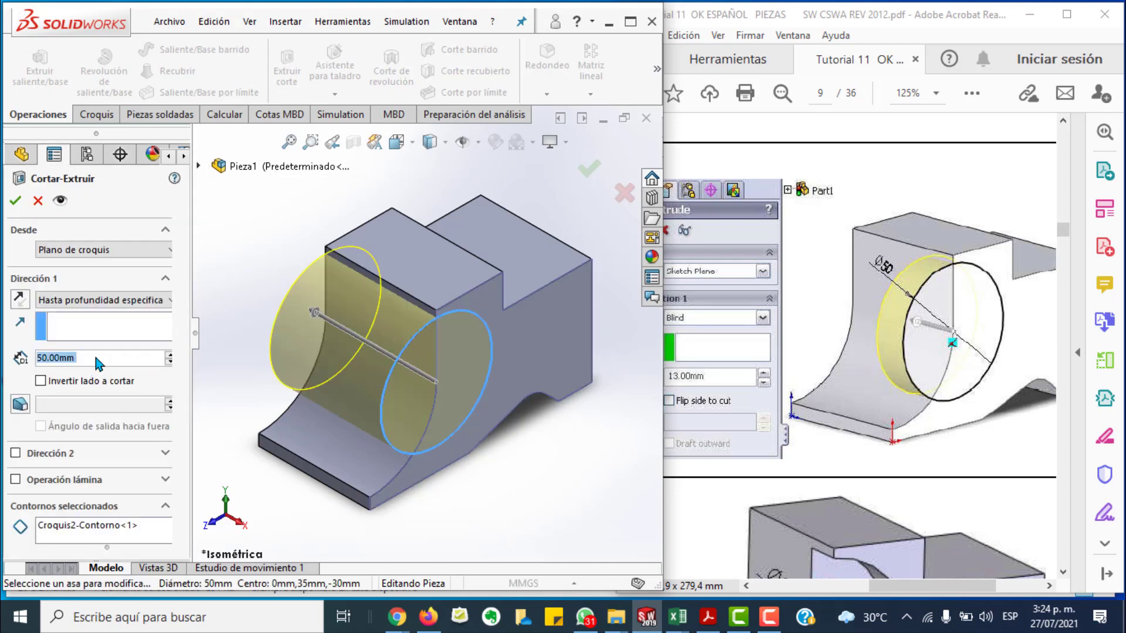
left_click(97, 359)
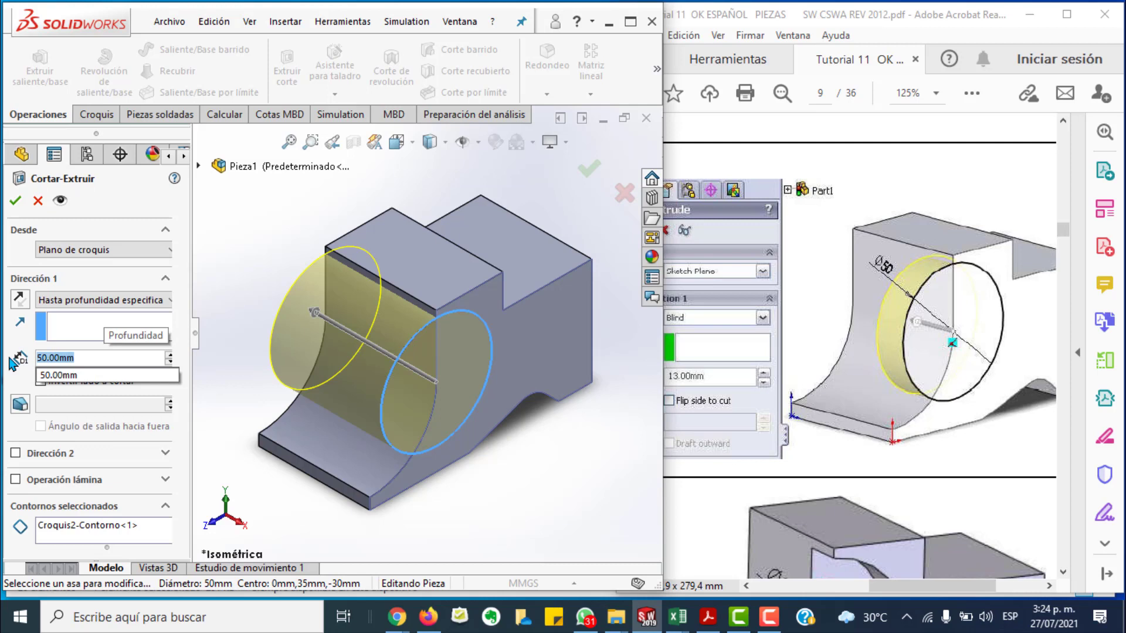
type("13")
key("Return")
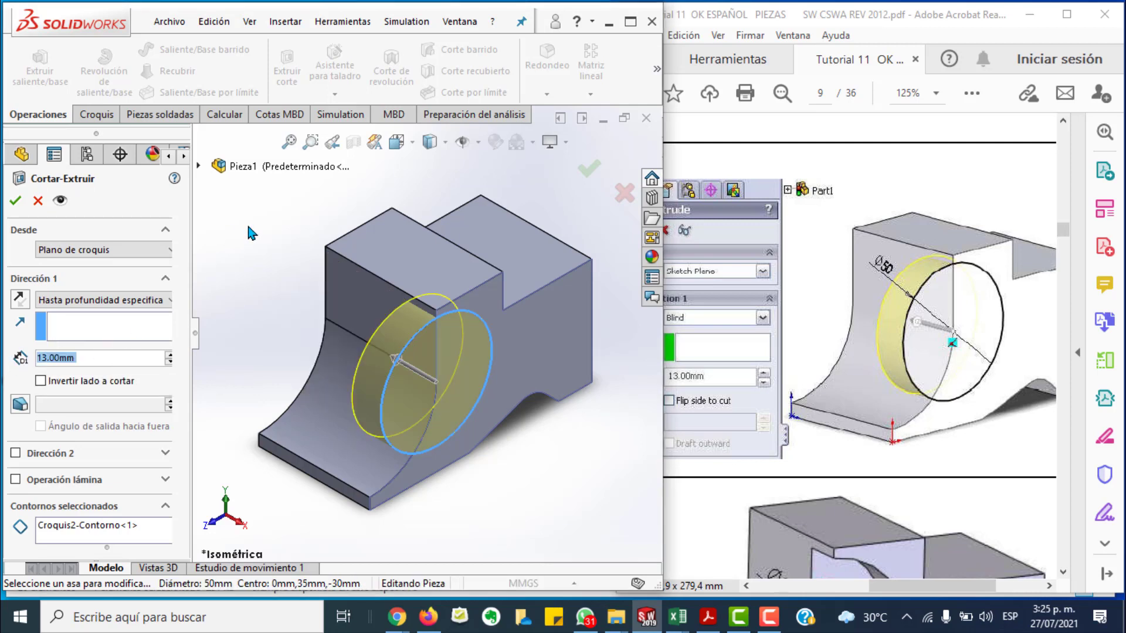
left_click(24, 200)
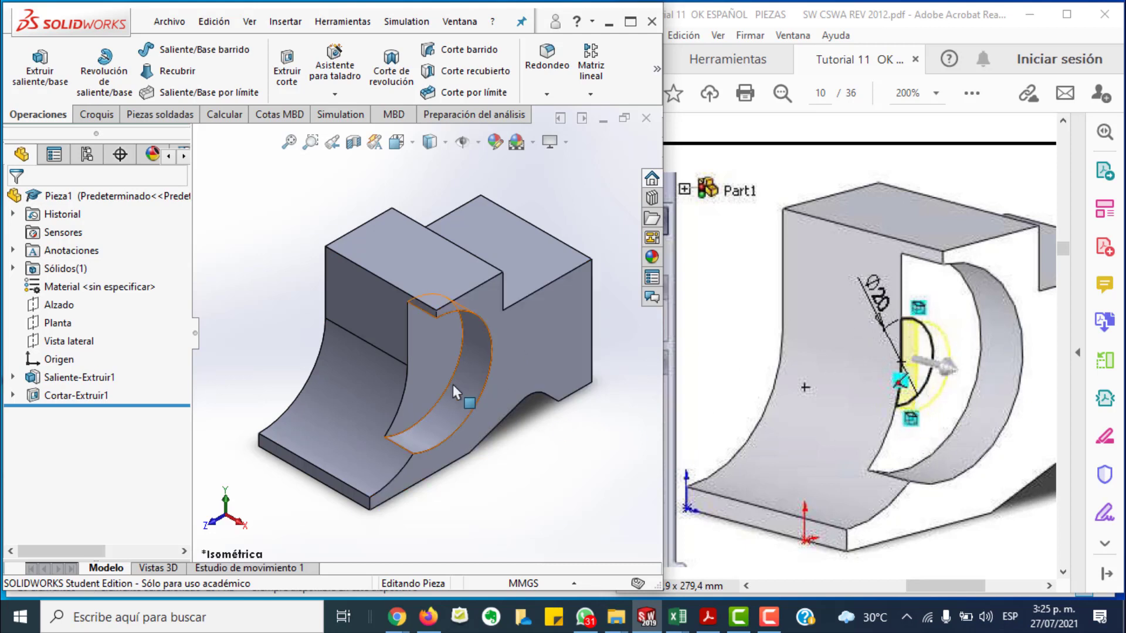
Step: Inspect the cut's curved face, deselect it, and bring up the sketching tools
left_click(433, 375)
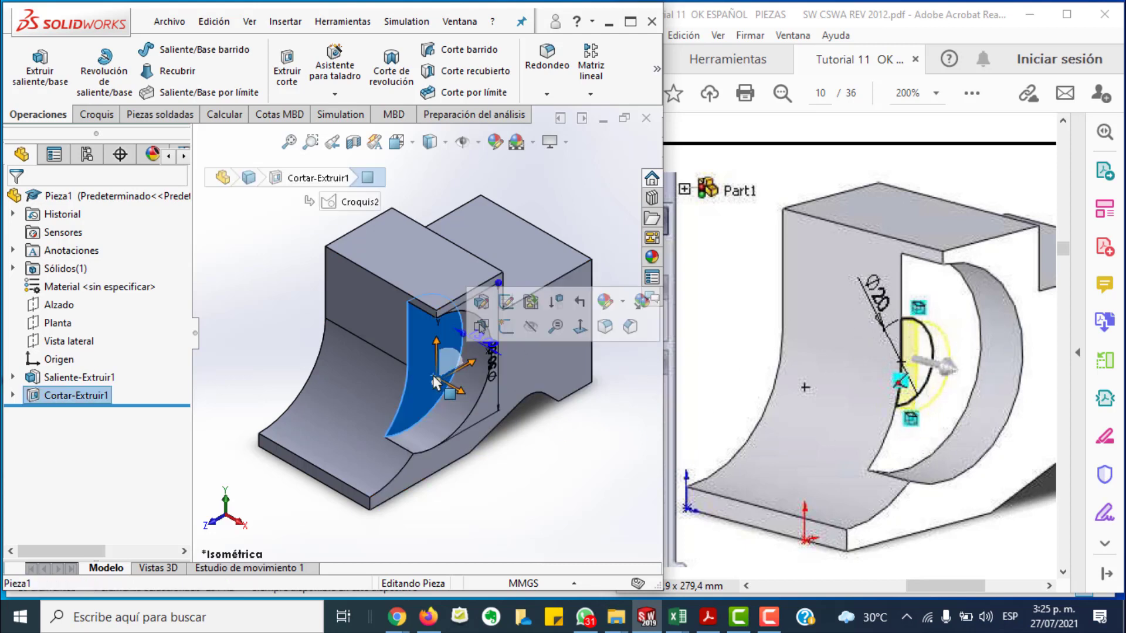
left_click(544, 526)
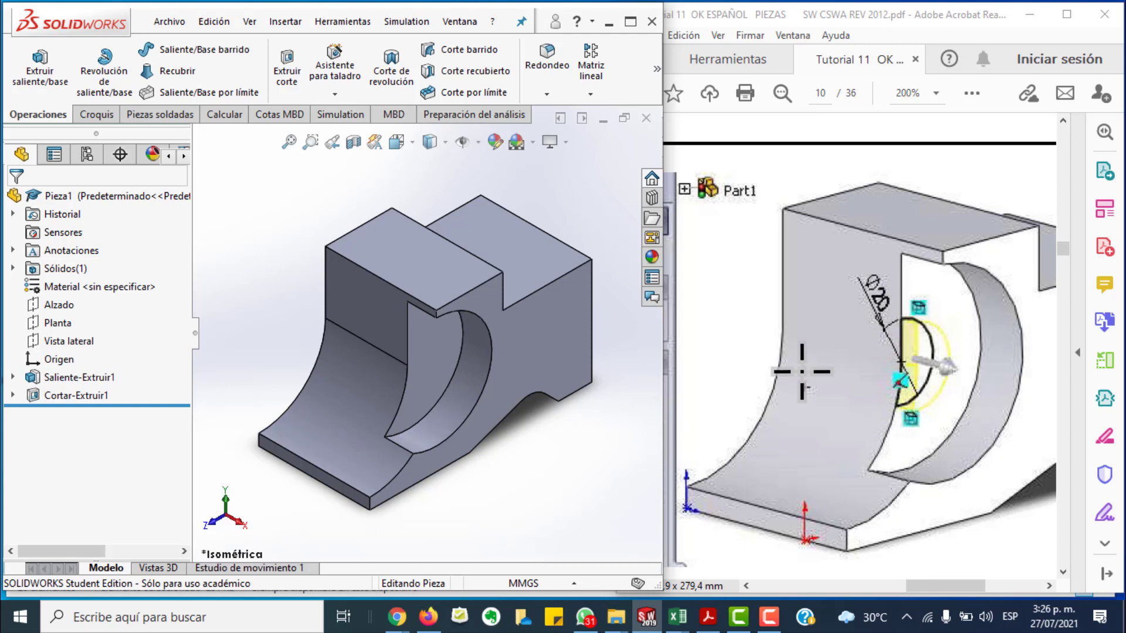
left_click(94, 114)
Step: Start a new sketch on the cut's flat face, viewed Normal To
left_click(28, 56)
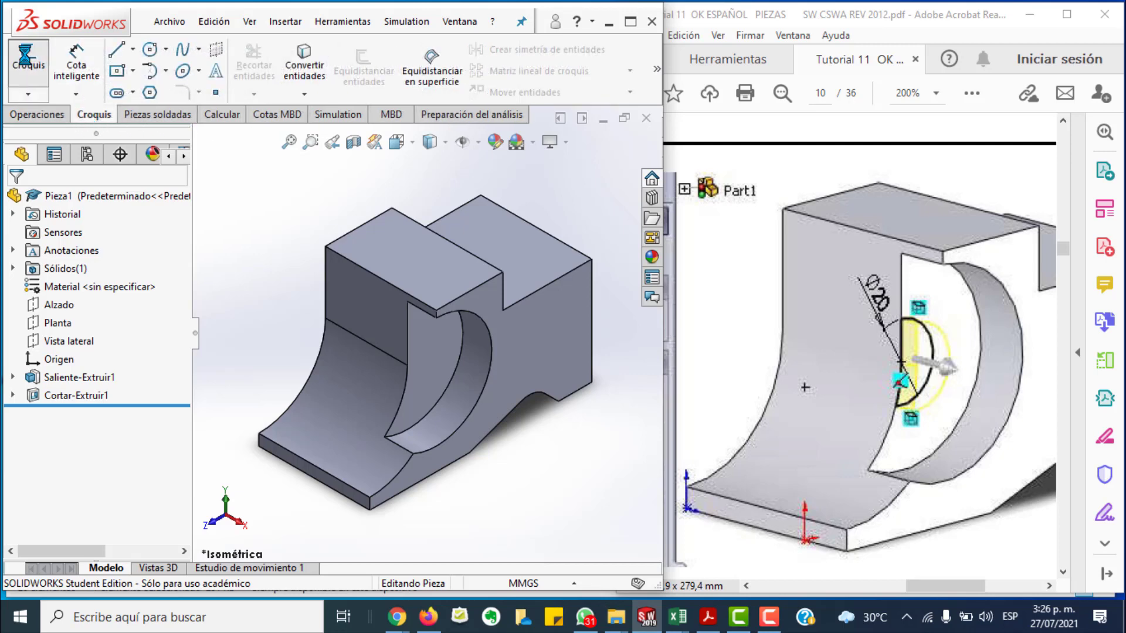
left_click(428, 350)
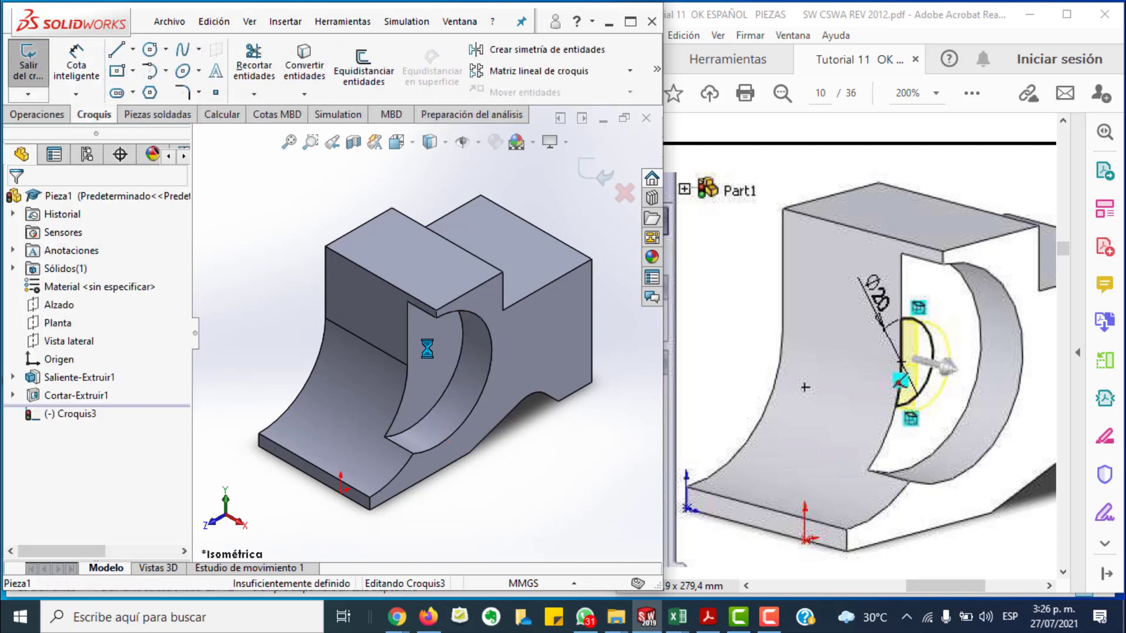
key("space")
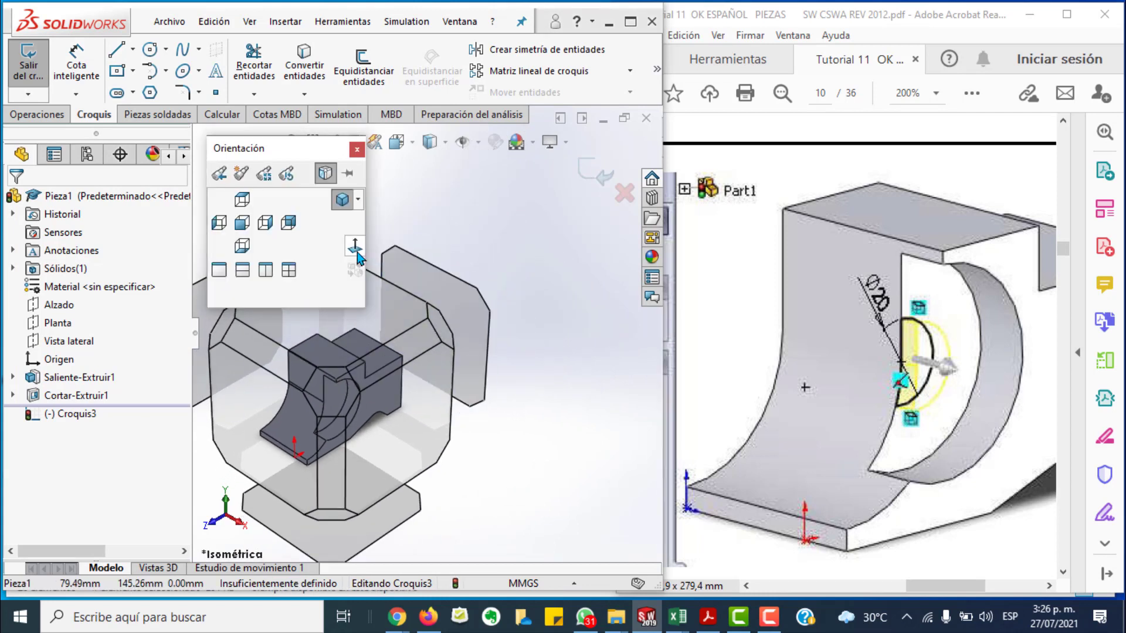
left_click(358, 252)
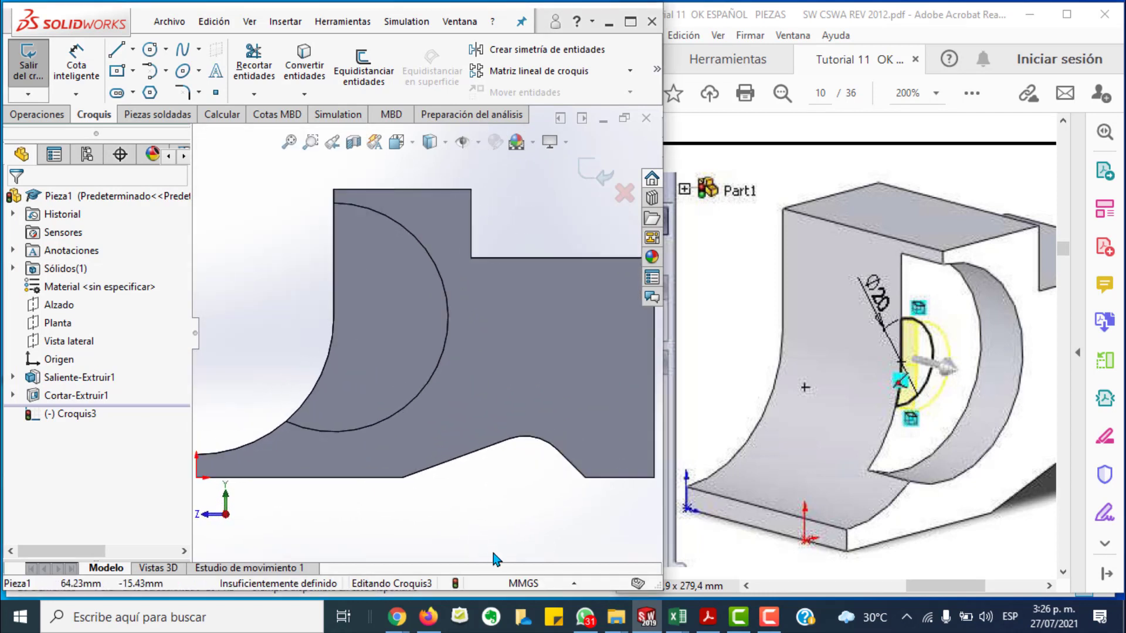
Step: Draw a Ø20 circle centred on the pocket's straight edge
left_click(149, 50)
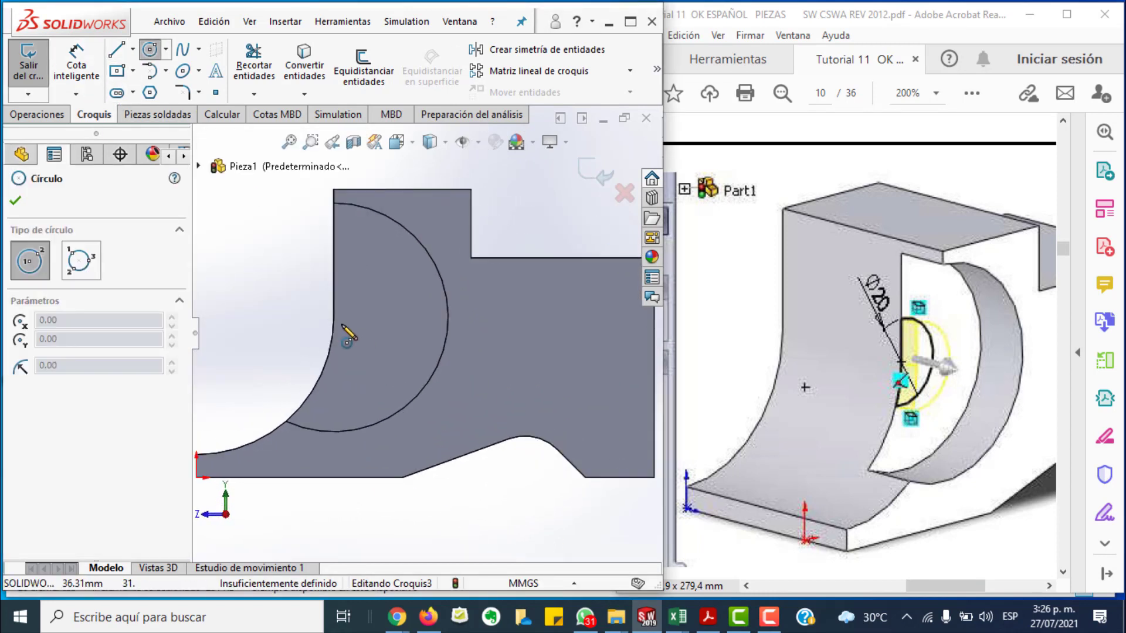
left_click(333, 318)
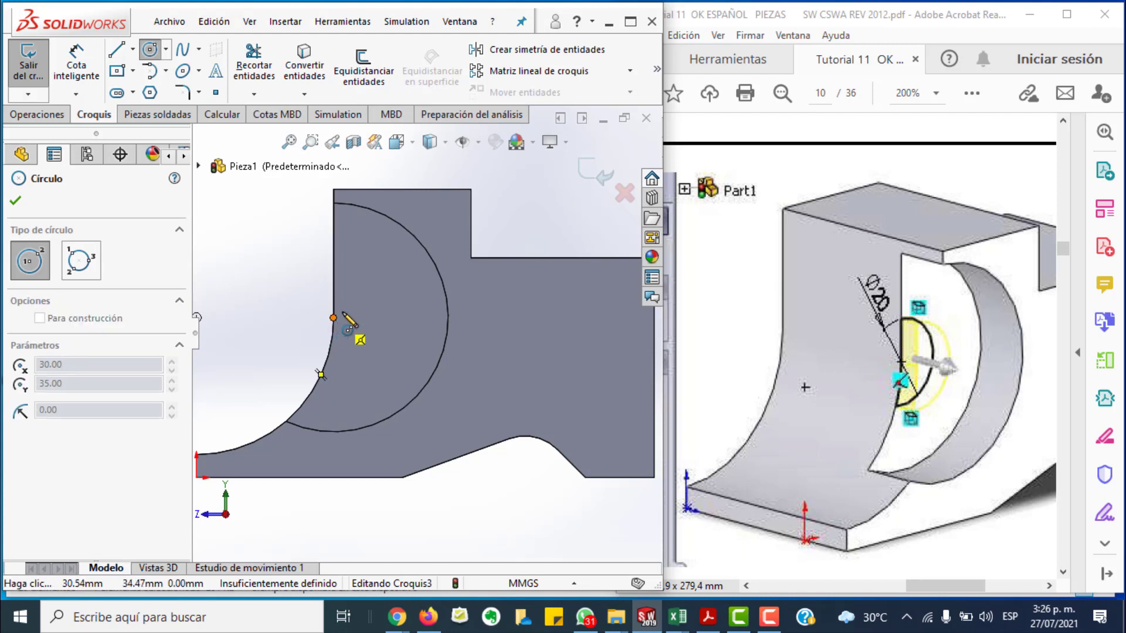
left_click(384, 296)
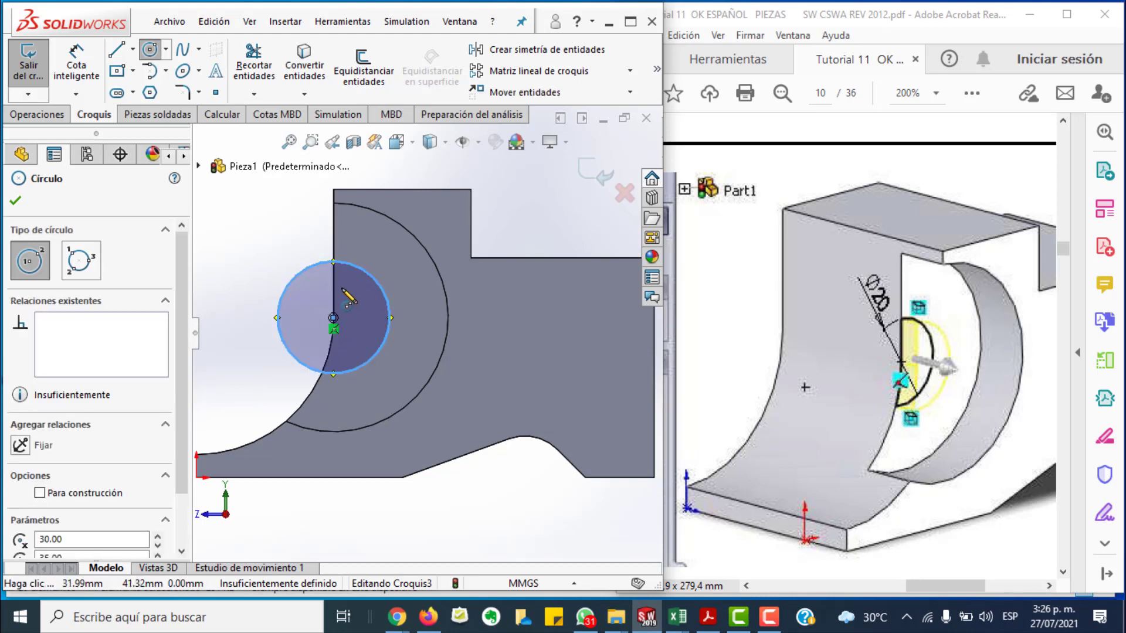
key("Escape")
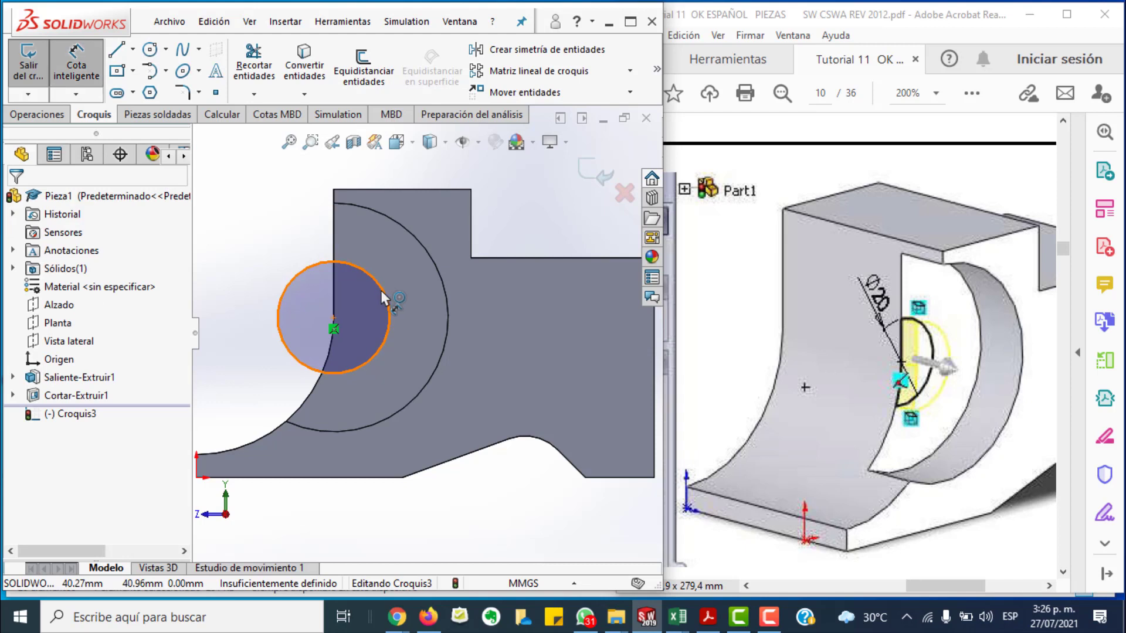
left_click(387, 291)
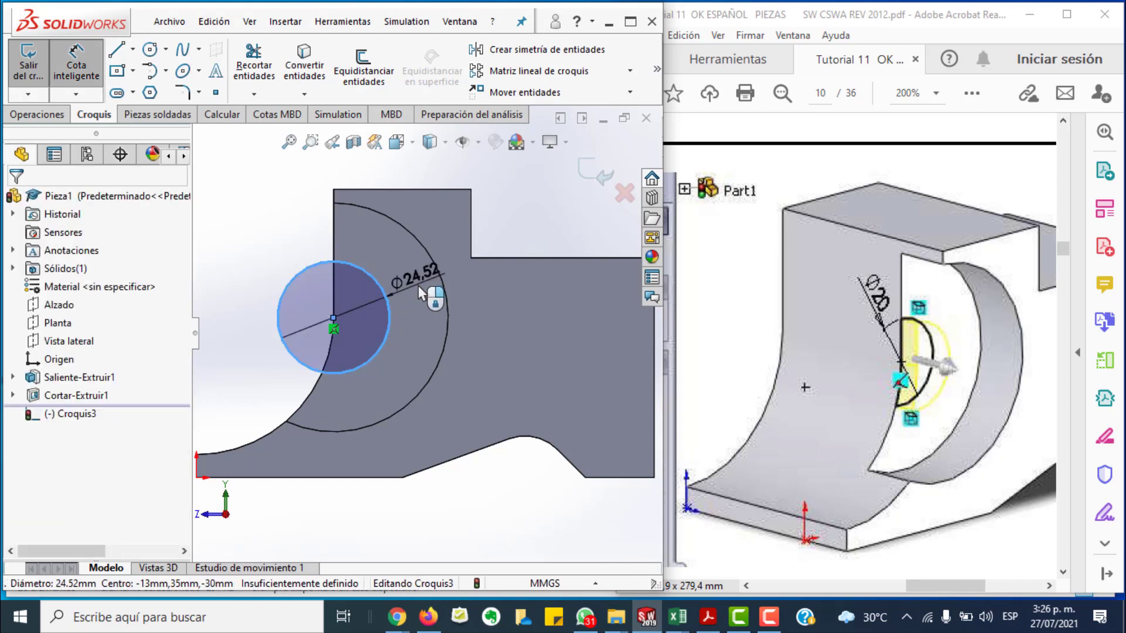
type("20")
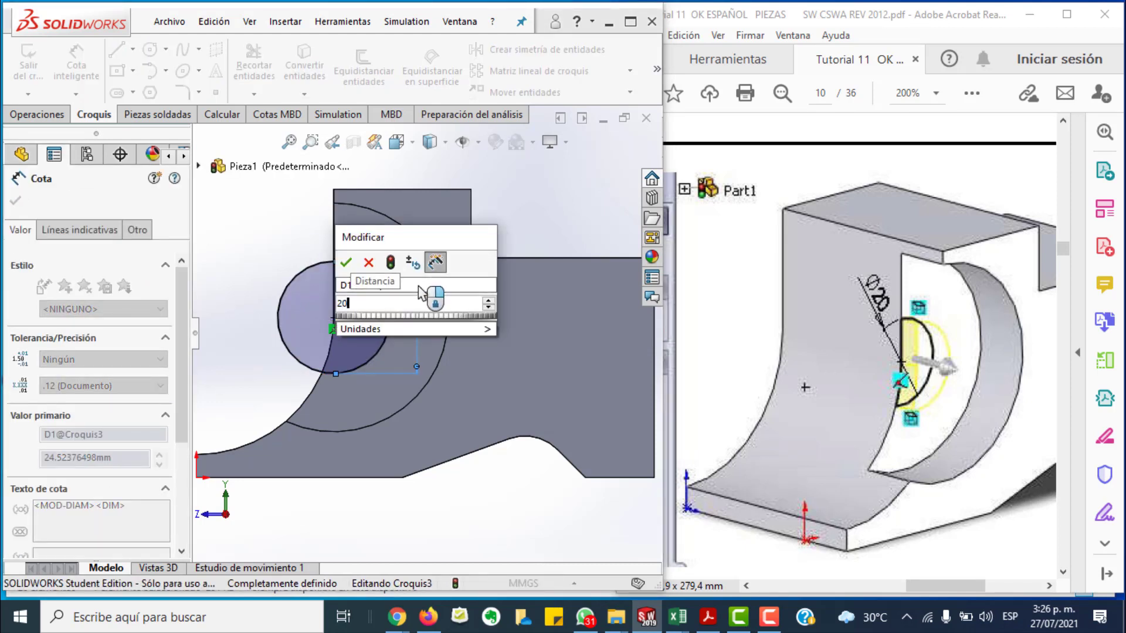
key("Return")
key("Escape")
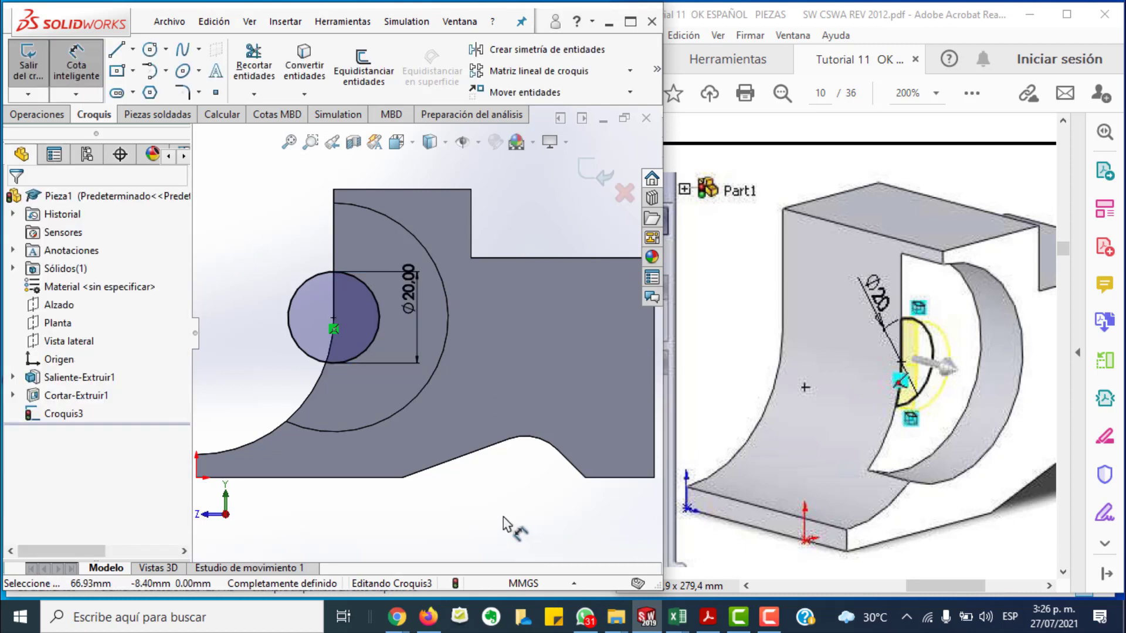
key("Escape")
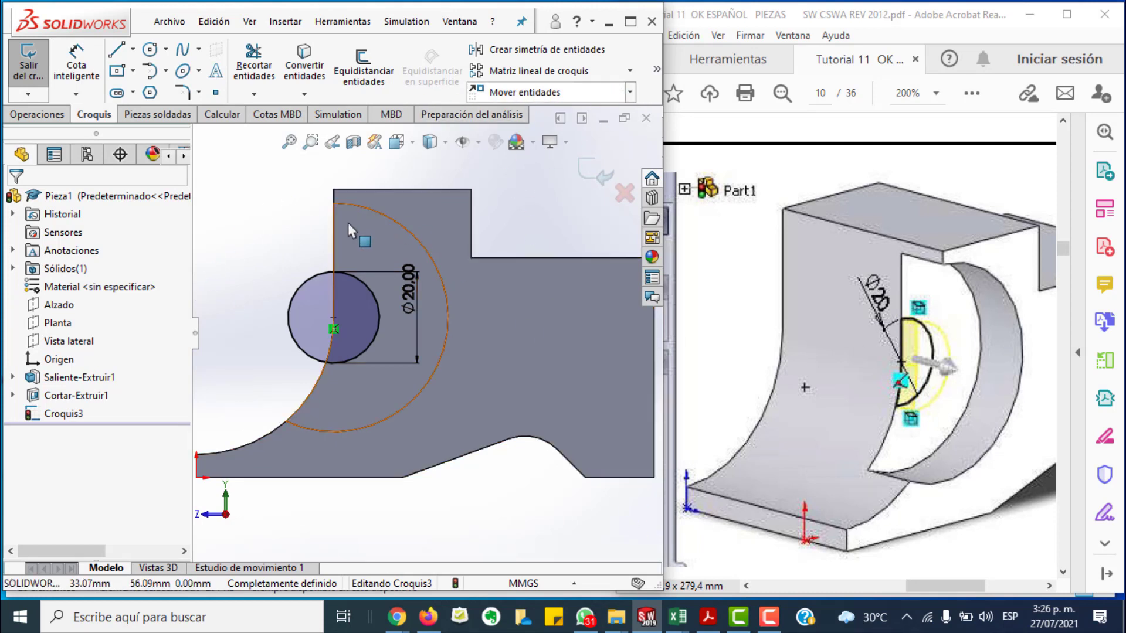
Step: Convert the pocket's straight model edge and arc into Croquis3 sketch entities
left_click(333, 245)
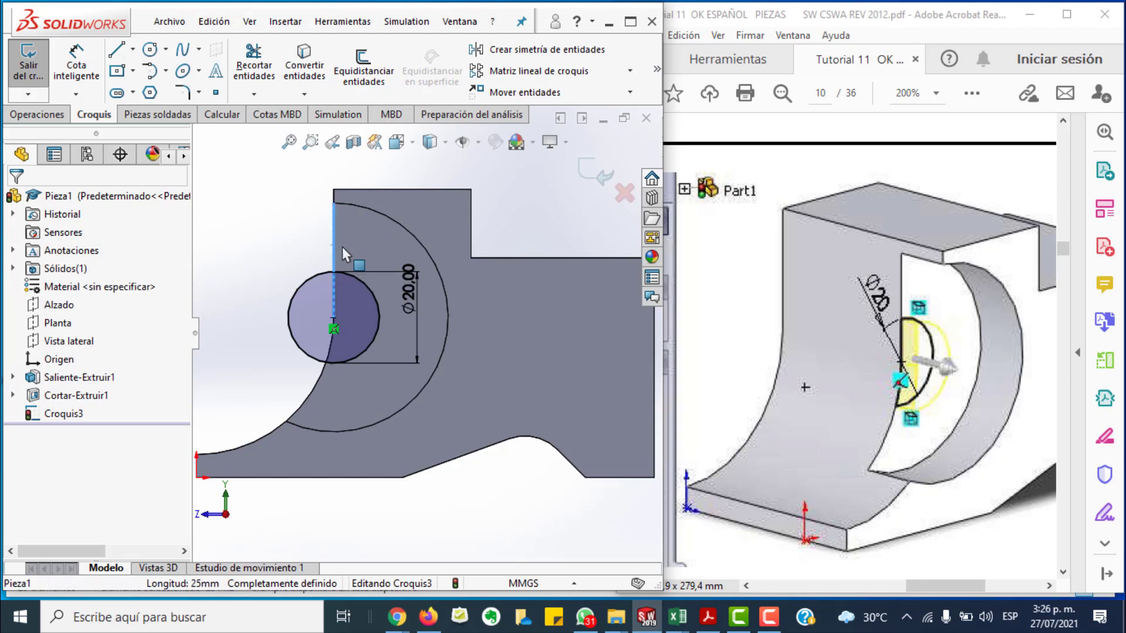
left_click(317, 391, "ctrl")
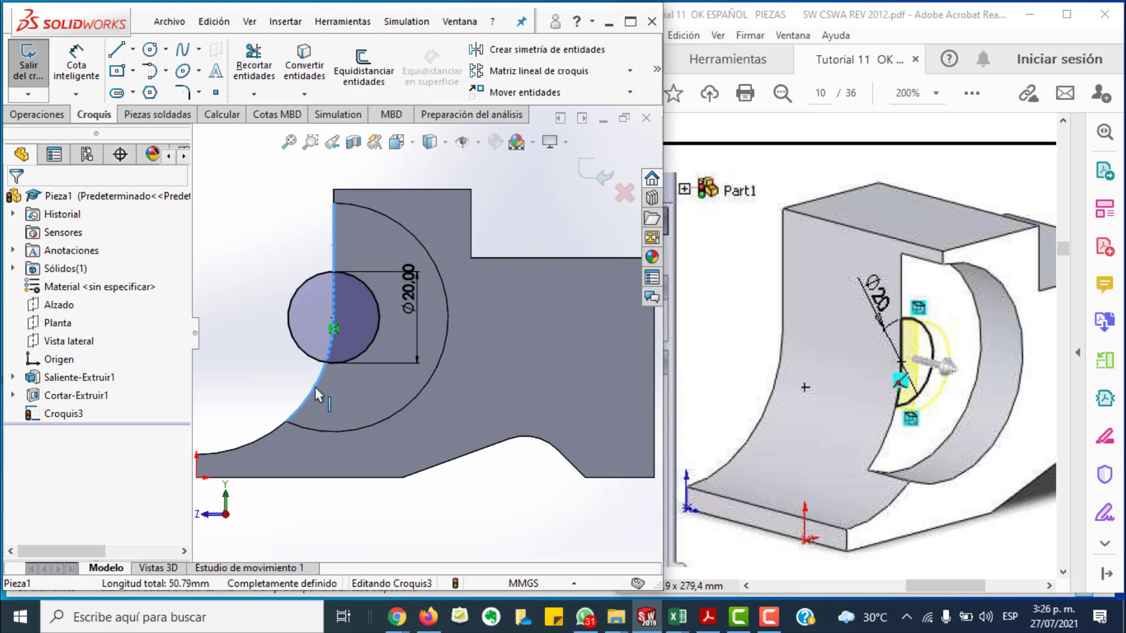
key("Escape")
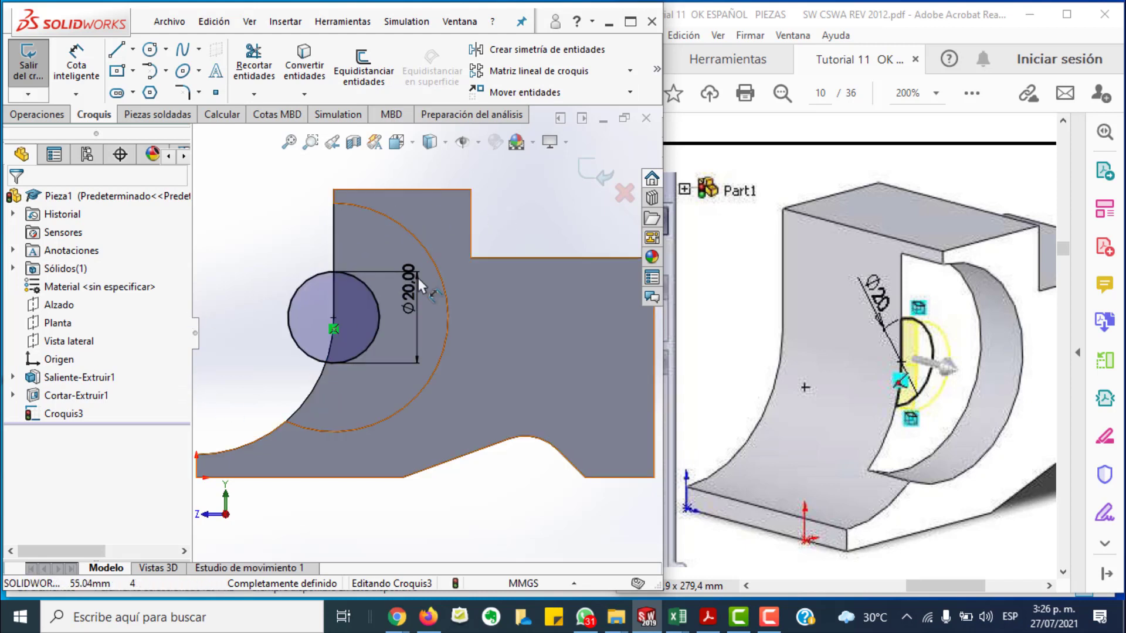
left_click(330, 320)
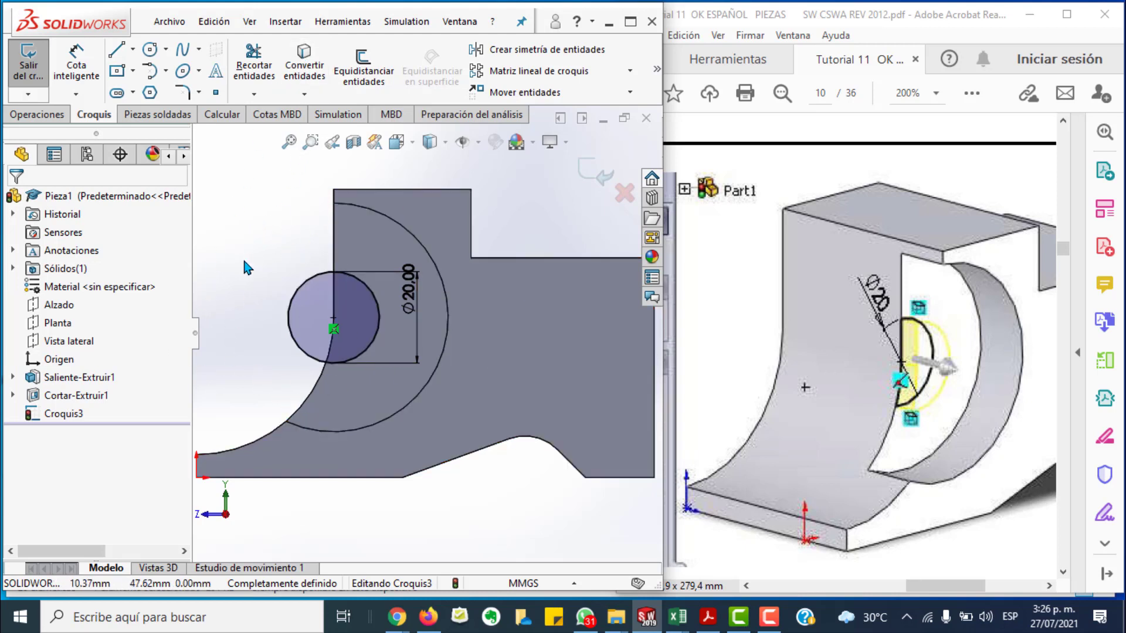
left_click(333, 244)
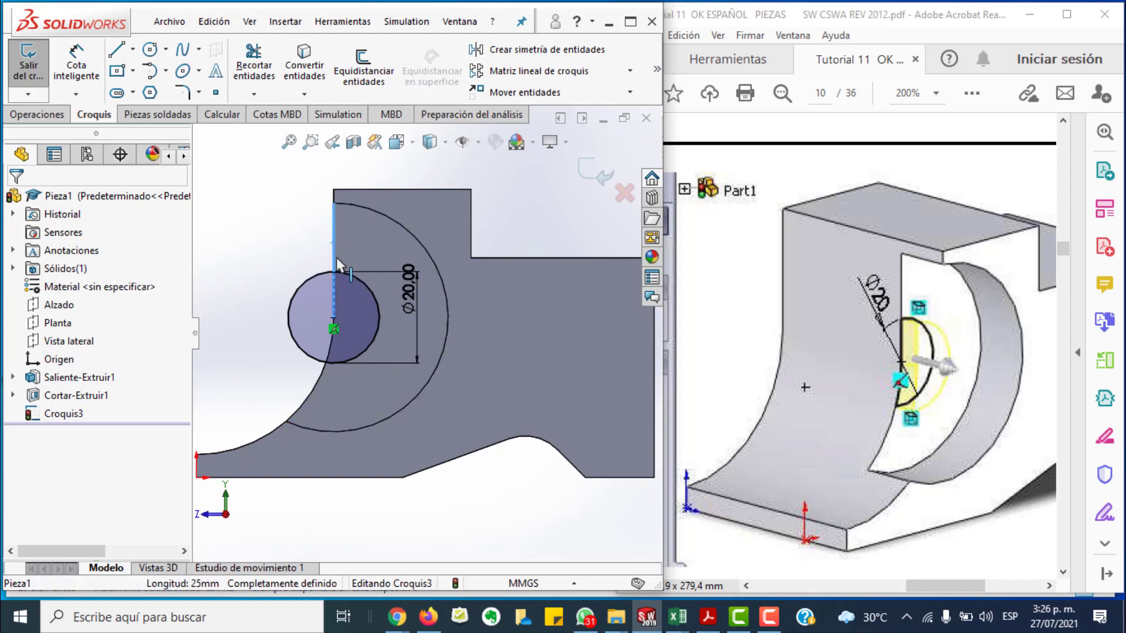
left_click(311, 399, "ctrl")
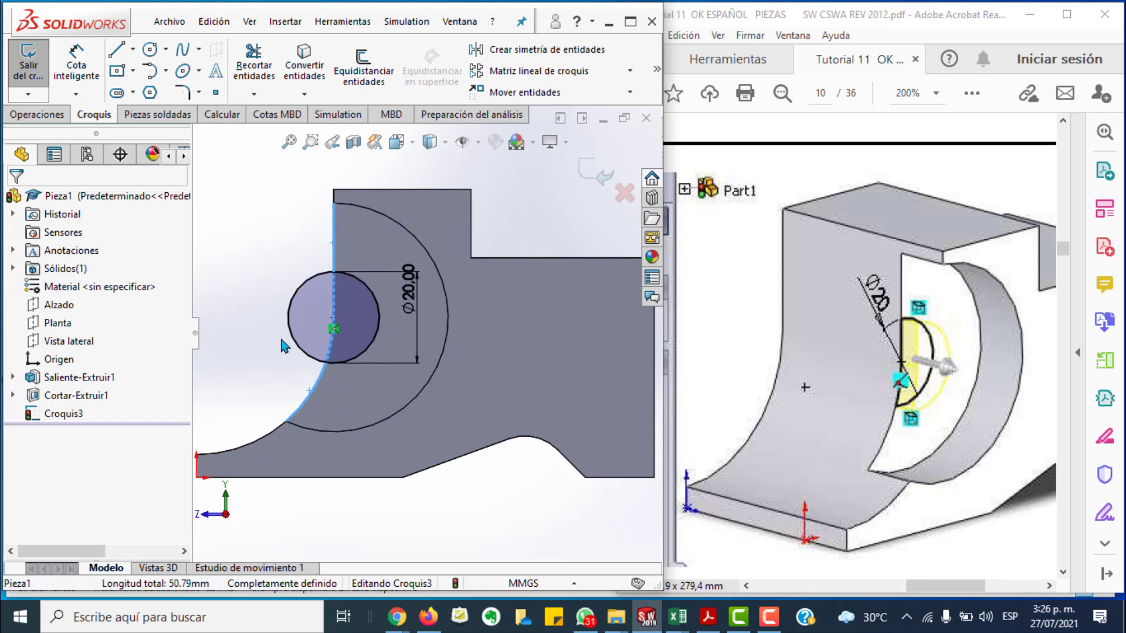
left_click(309, 73)
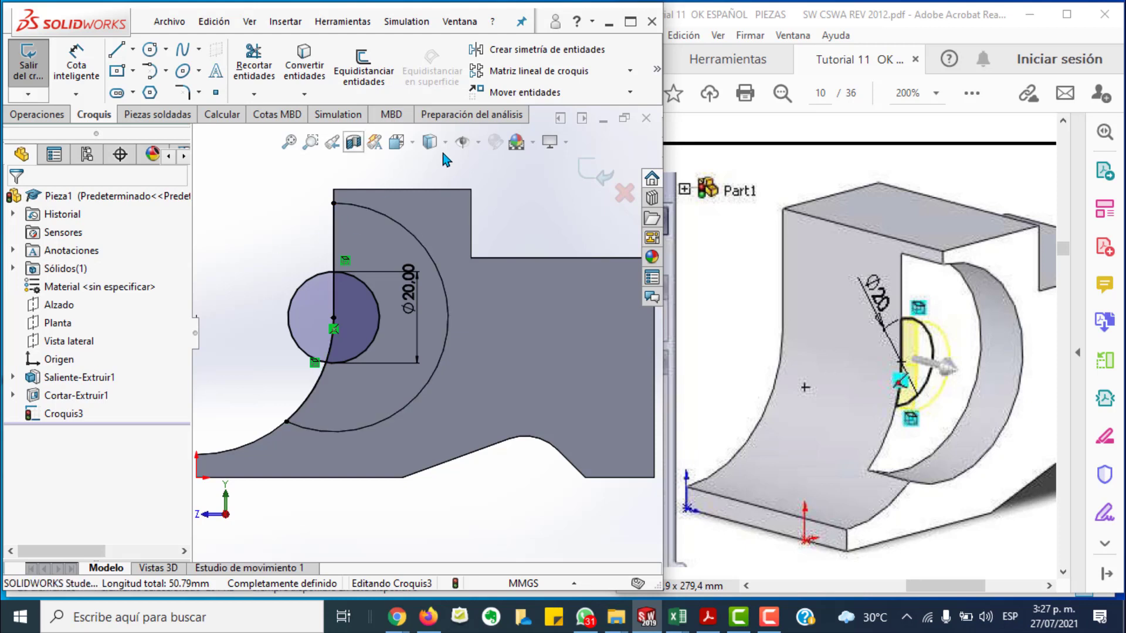
Step: Trim the Ø20 circle's left half and the extra line into a closed half-disc, then exit the sketch
left_click(254, 65)
left_click_drag(372, 240, 312, 298)
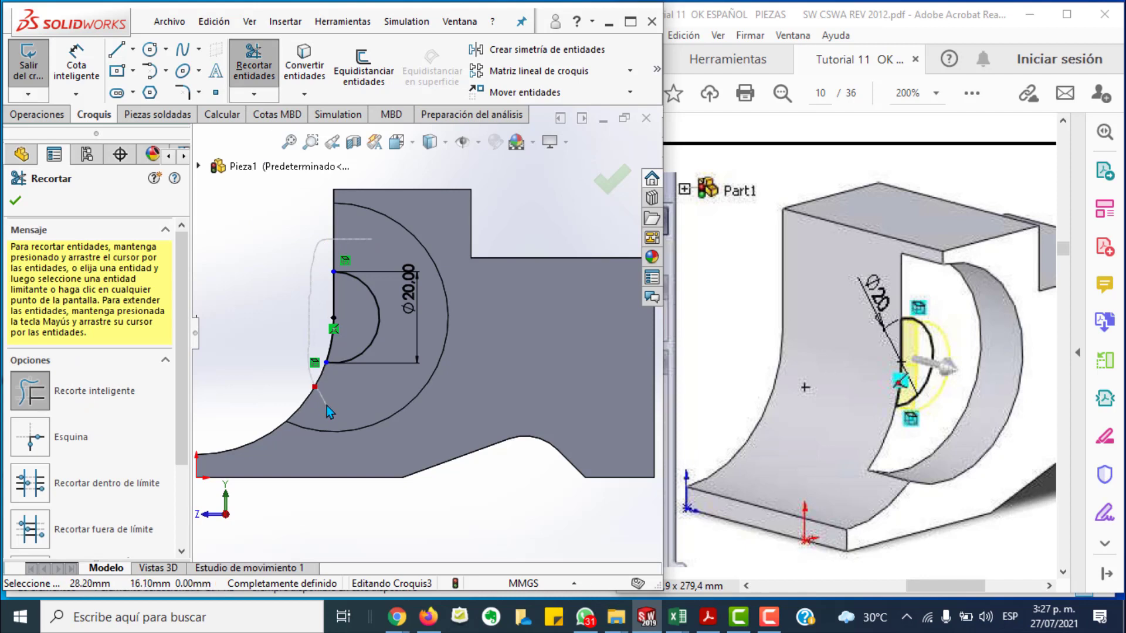
left_click_drag(326, 406, 321, 401)
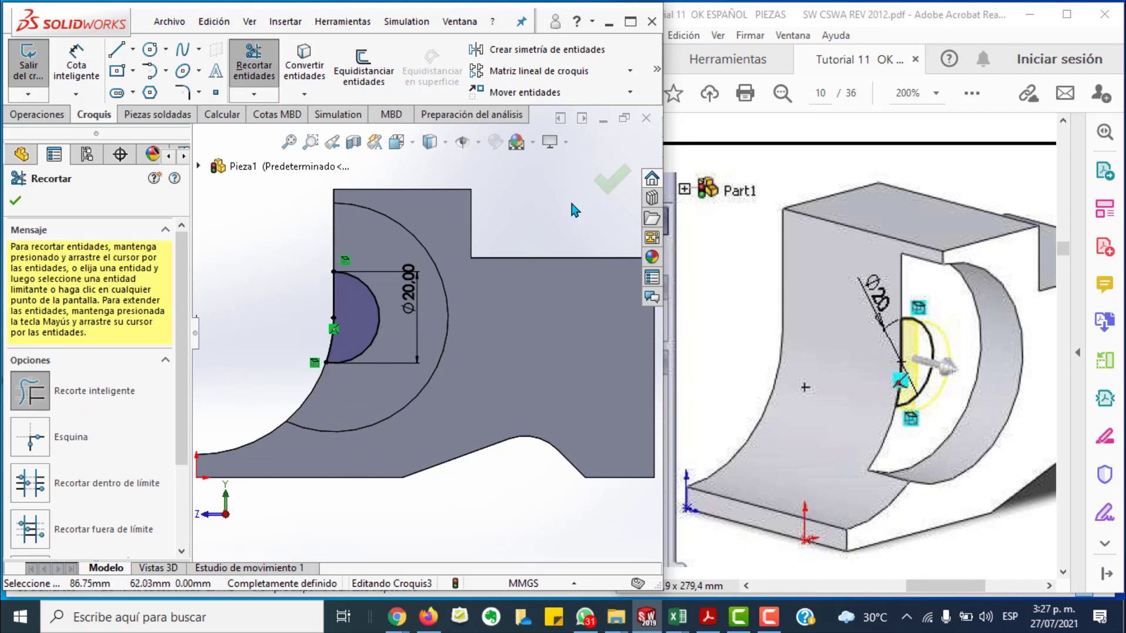
key("Escape")
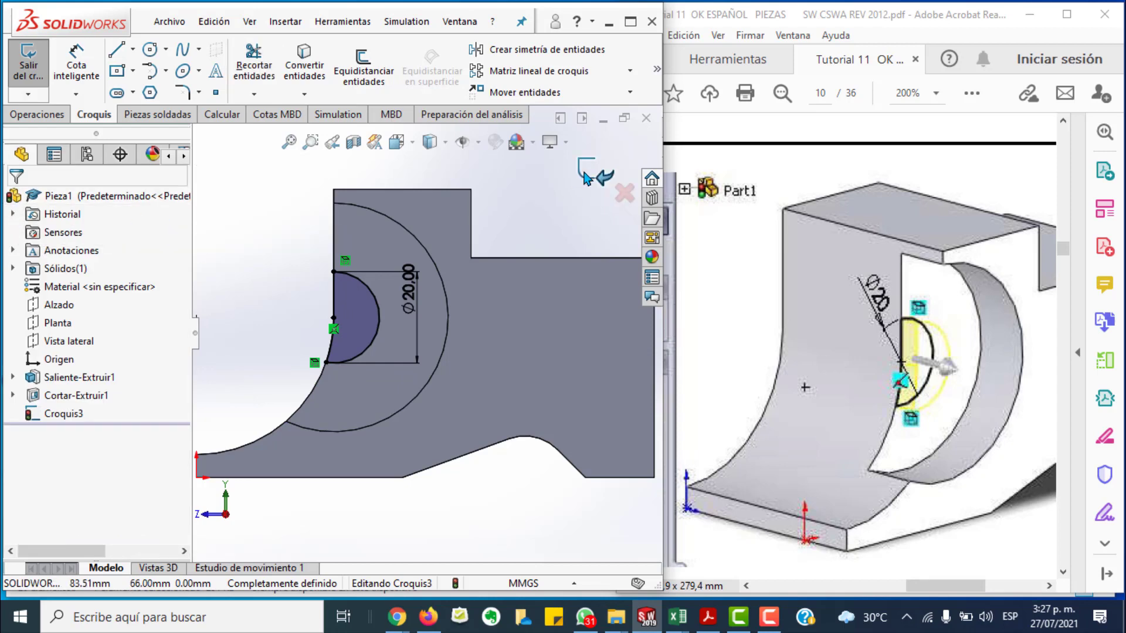
left_click(585, 178)
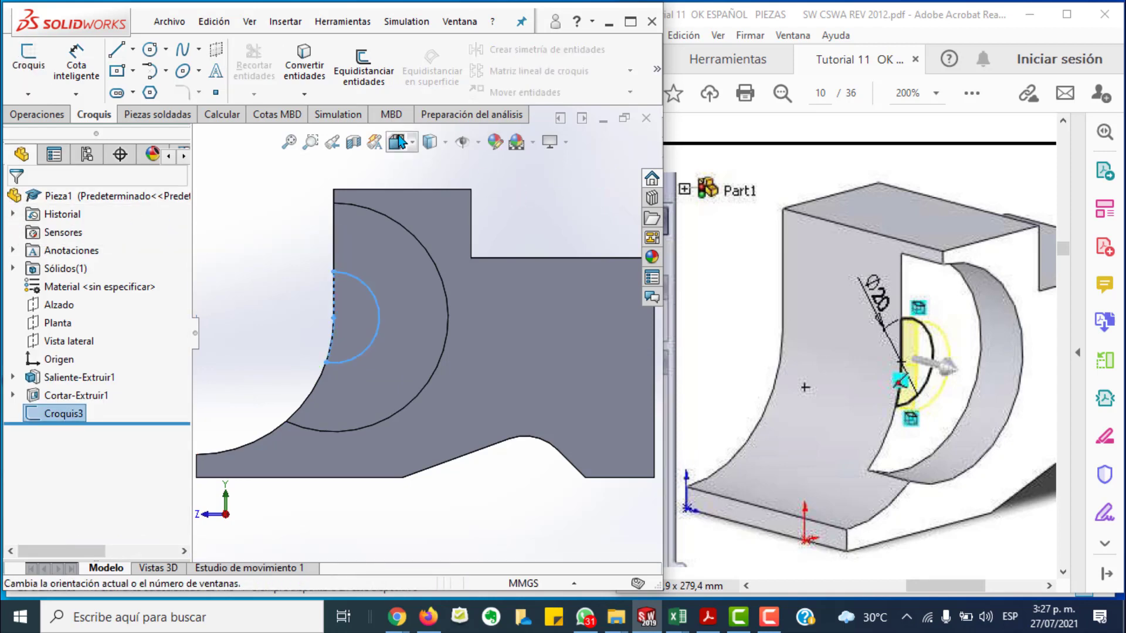
Step: Switch the model to an isometric view and clear the sketch selection
left_click(398, 142)
left_click(451, 206)
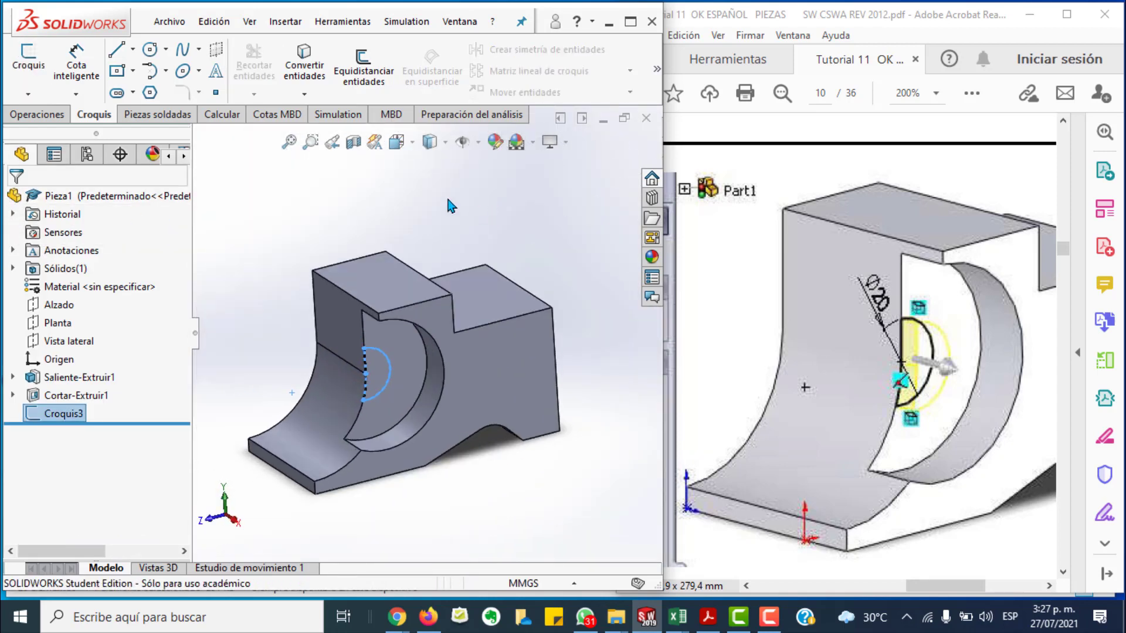
left_click(244, 221)
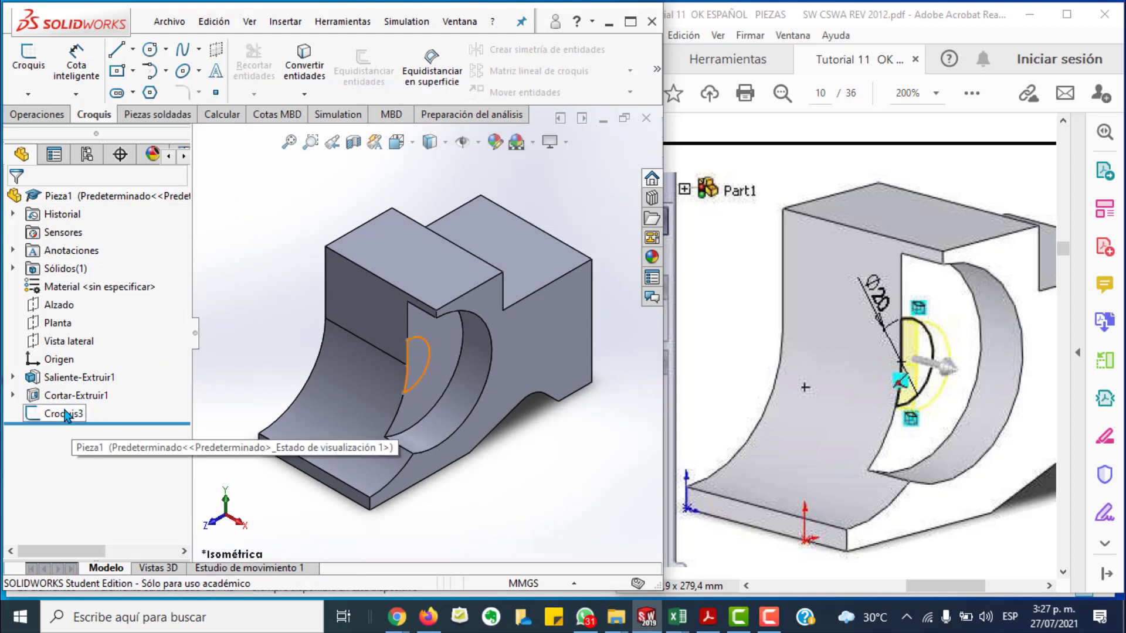
Step: Bring the tutorial PDF forward and scroll down to the extrusion step
left_click(779, 427)
scroll(816, 440, "down", 2)
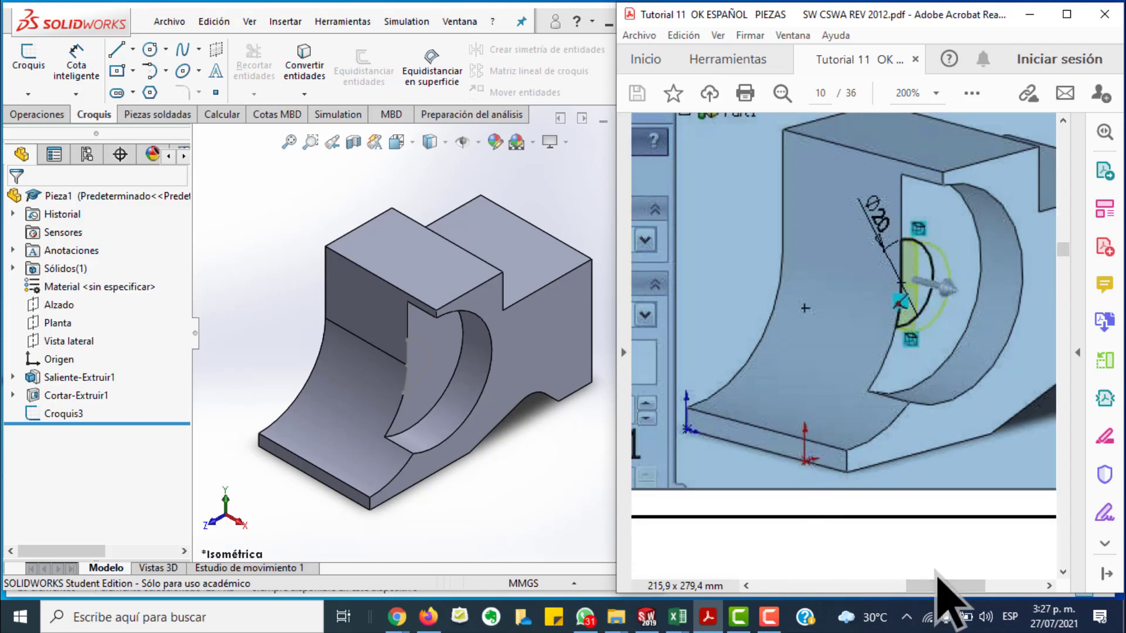
scroll(939, 580, "down", 2, "ctrl")
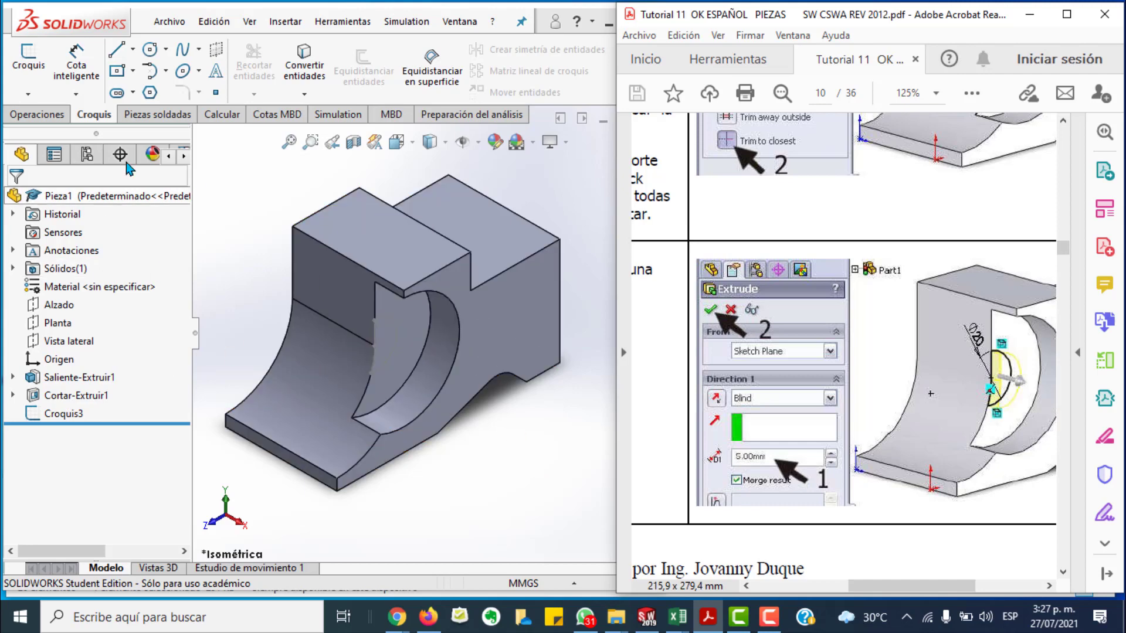
Step: Extrude the Croquis3 half-disc 5 mm into a boss, creating Saliente-Extruir2
left_click(35, 115)
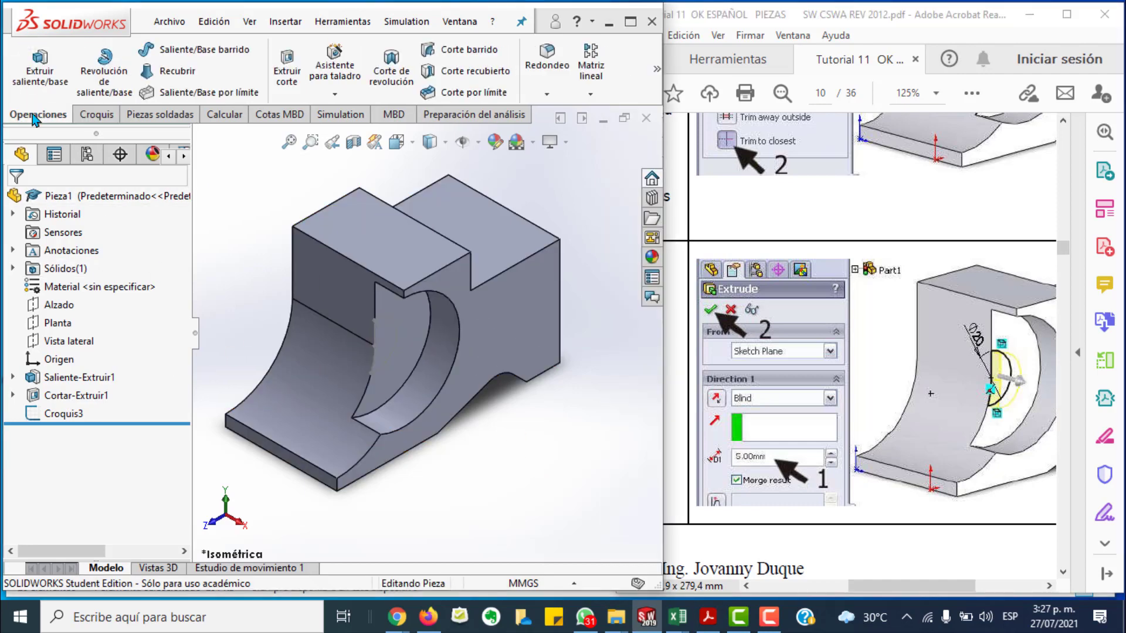
left_click(39, 74)
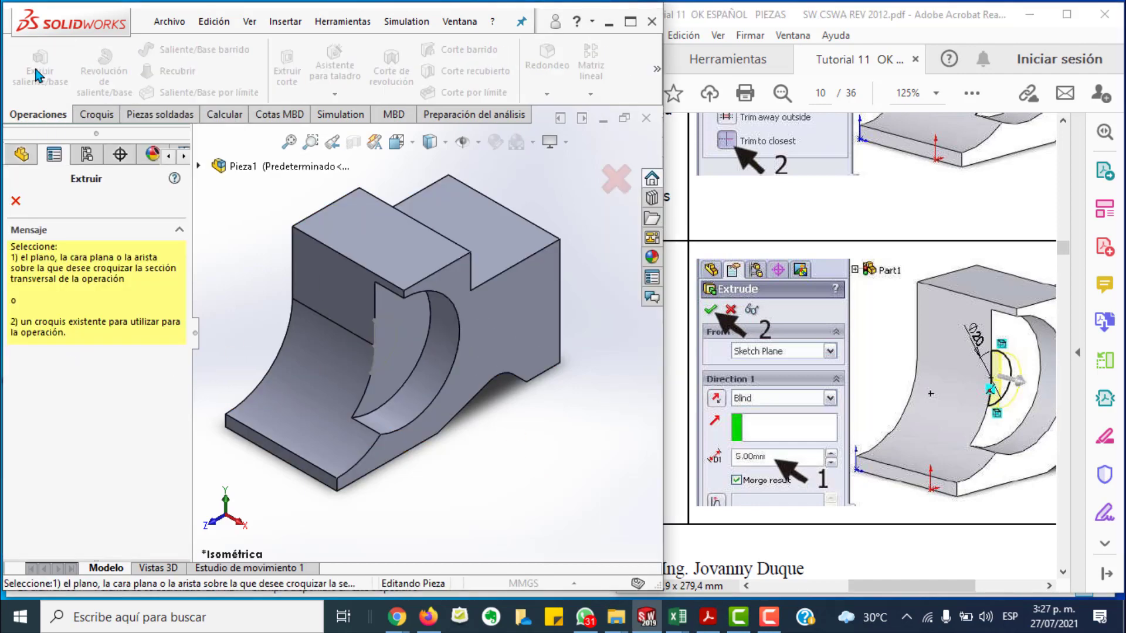
left_click(393, 349)
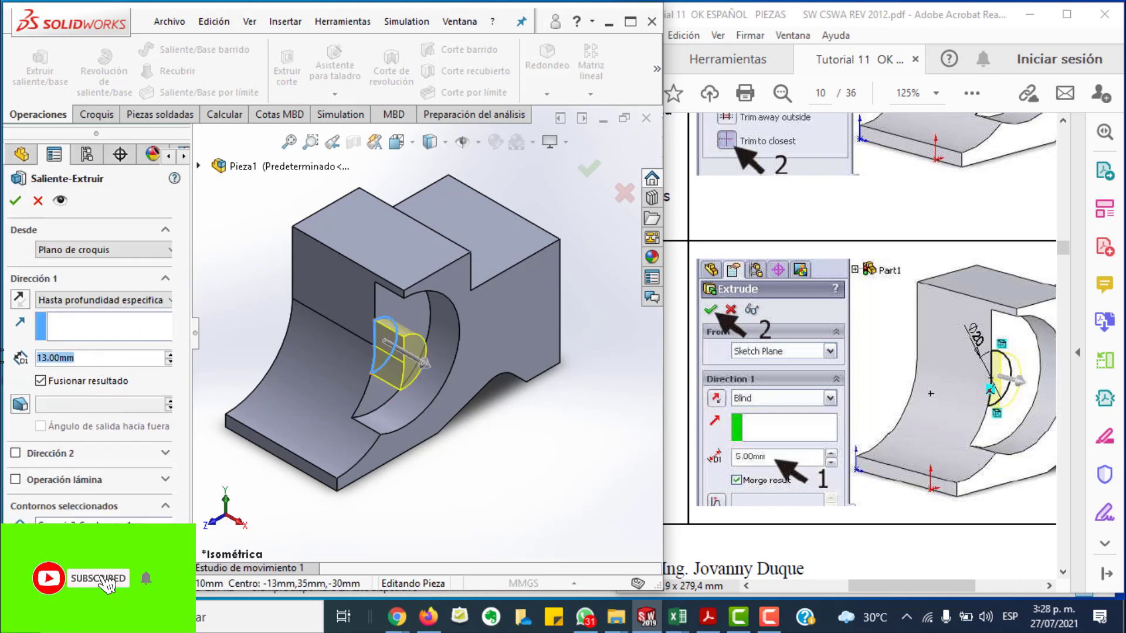
type("5")
key("Return")
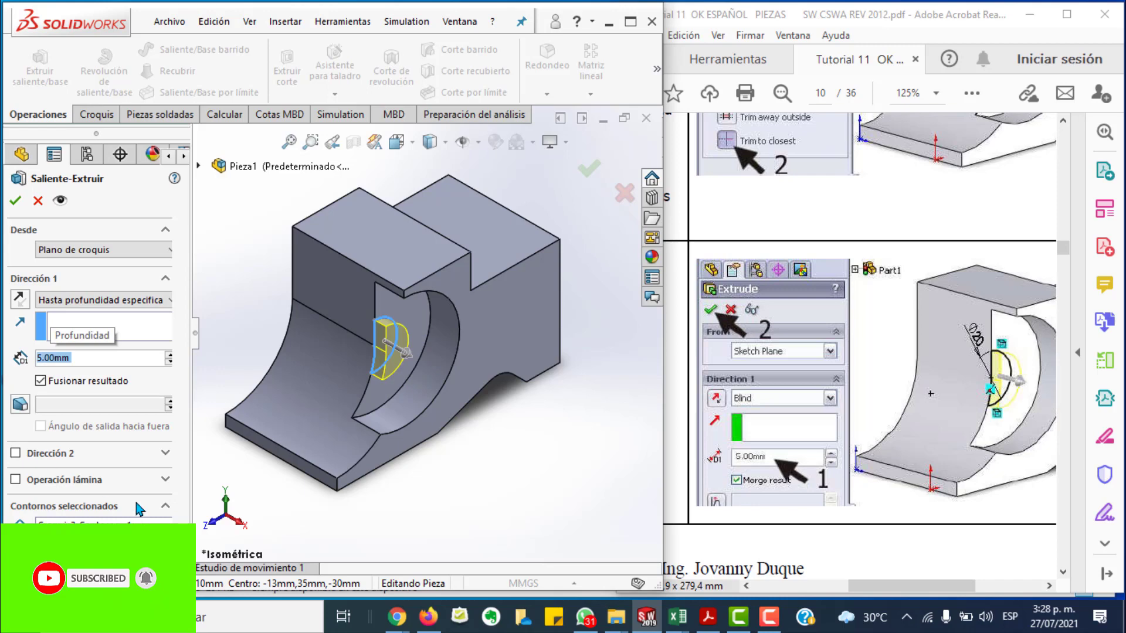
left_click(16, 202)
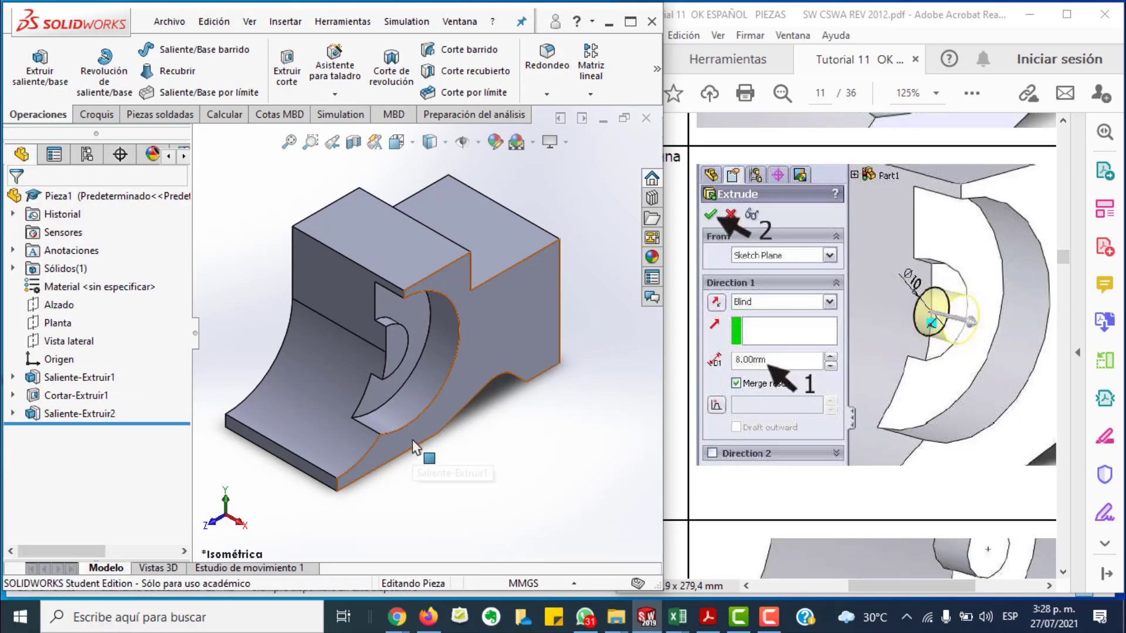
left_click(479, 463)
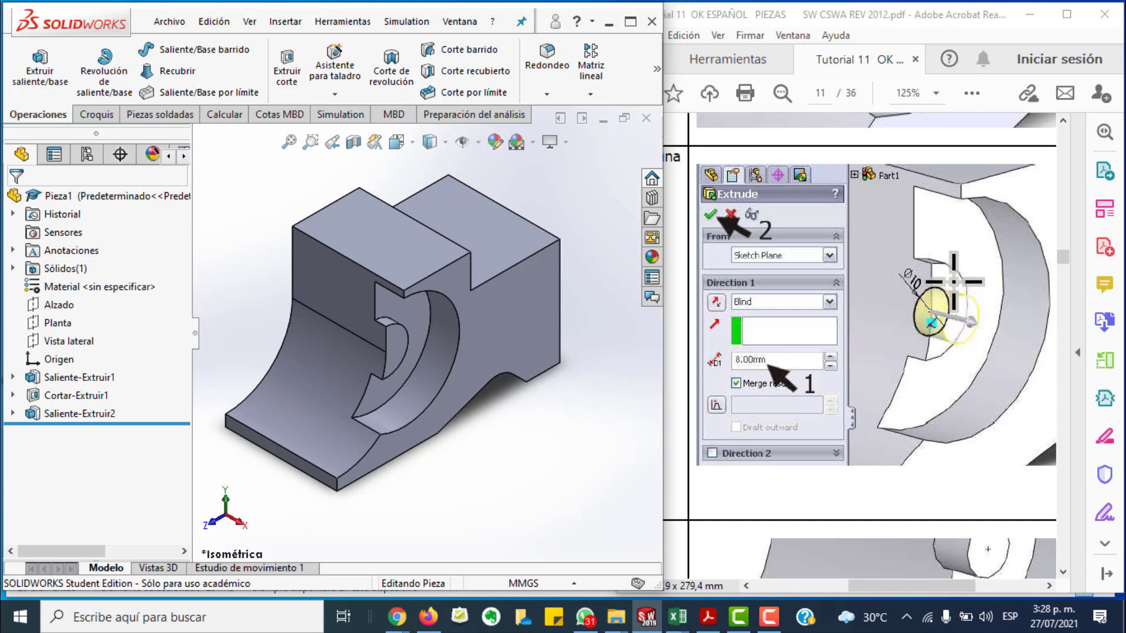
left_click(395, 350)
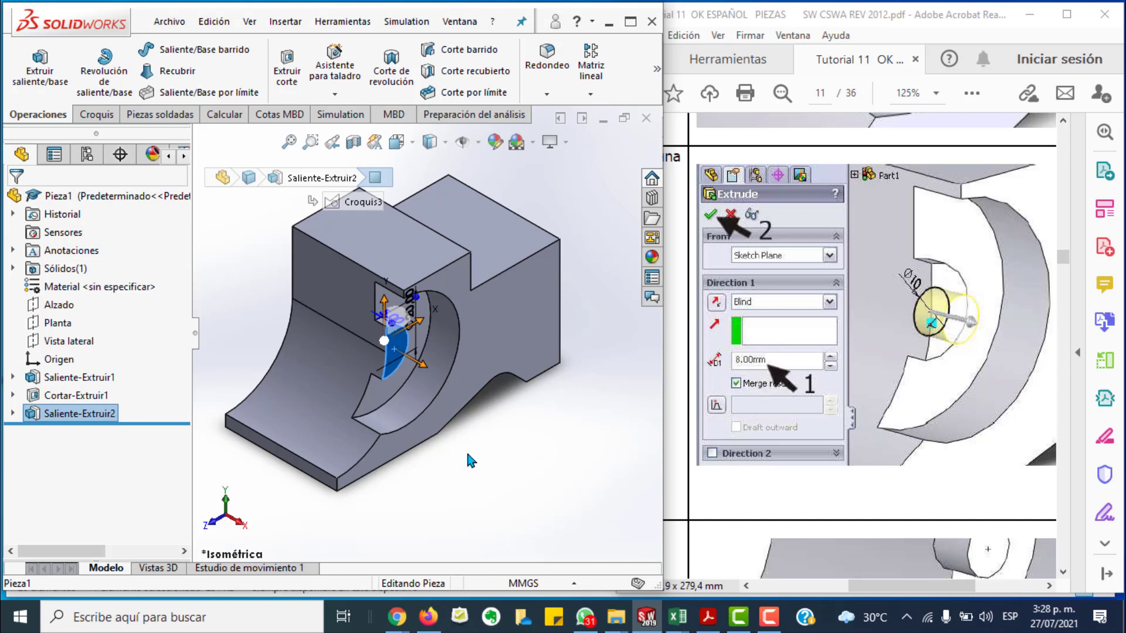
left_click(571, 477)
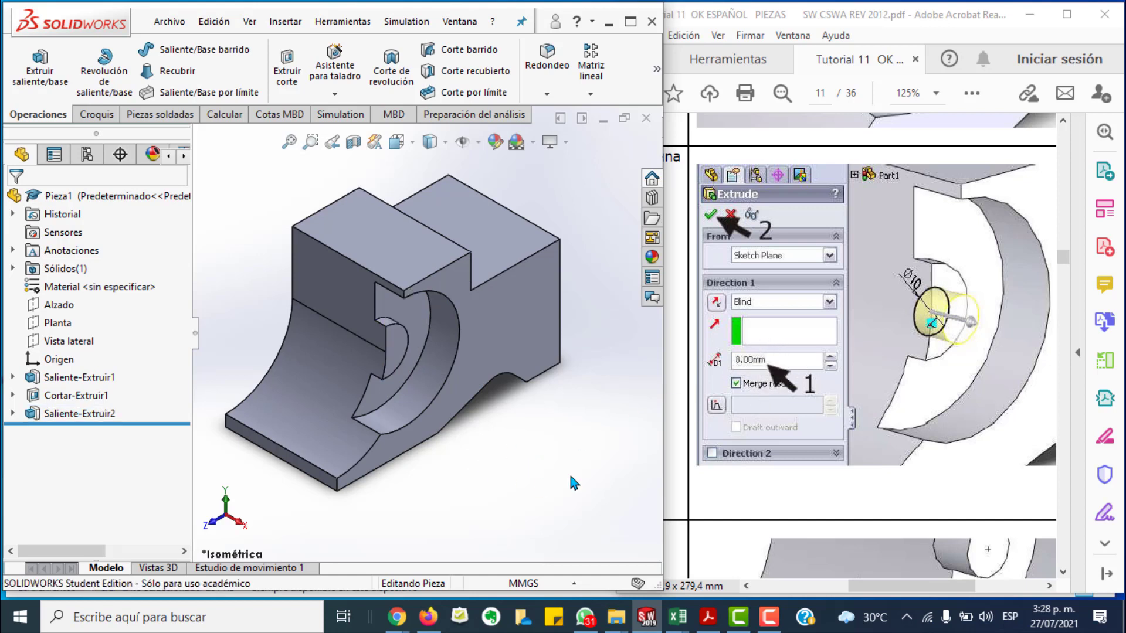
Step: Start a new sketch on the half-disc boss face, viewed normal to it
left_click(95, 114)
left_click(47, 71)
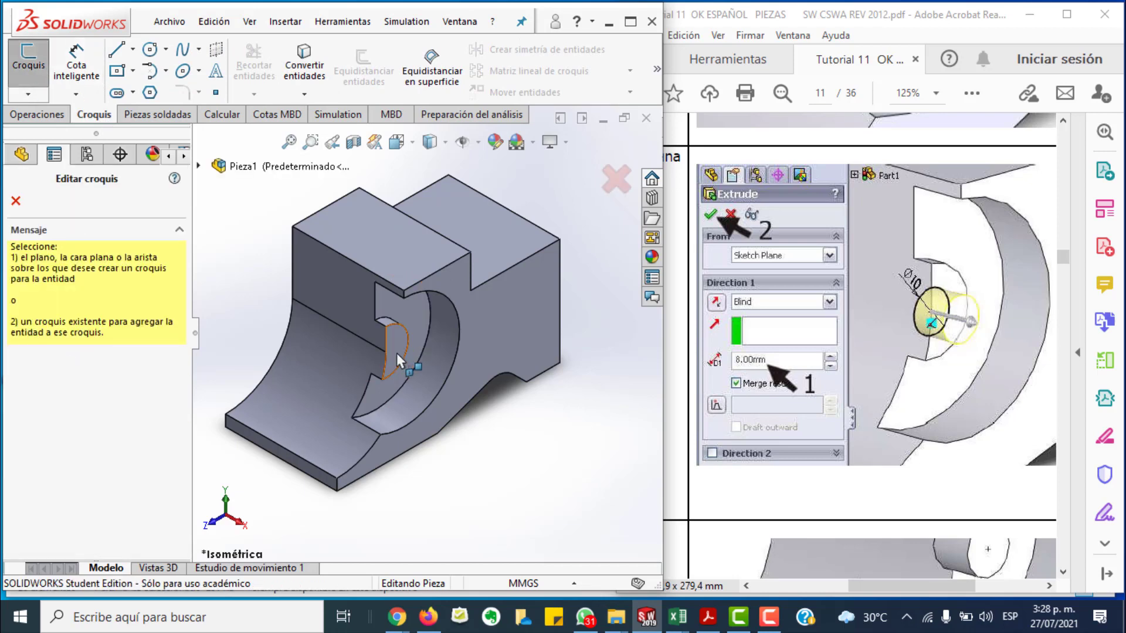
left_click(396, 353)
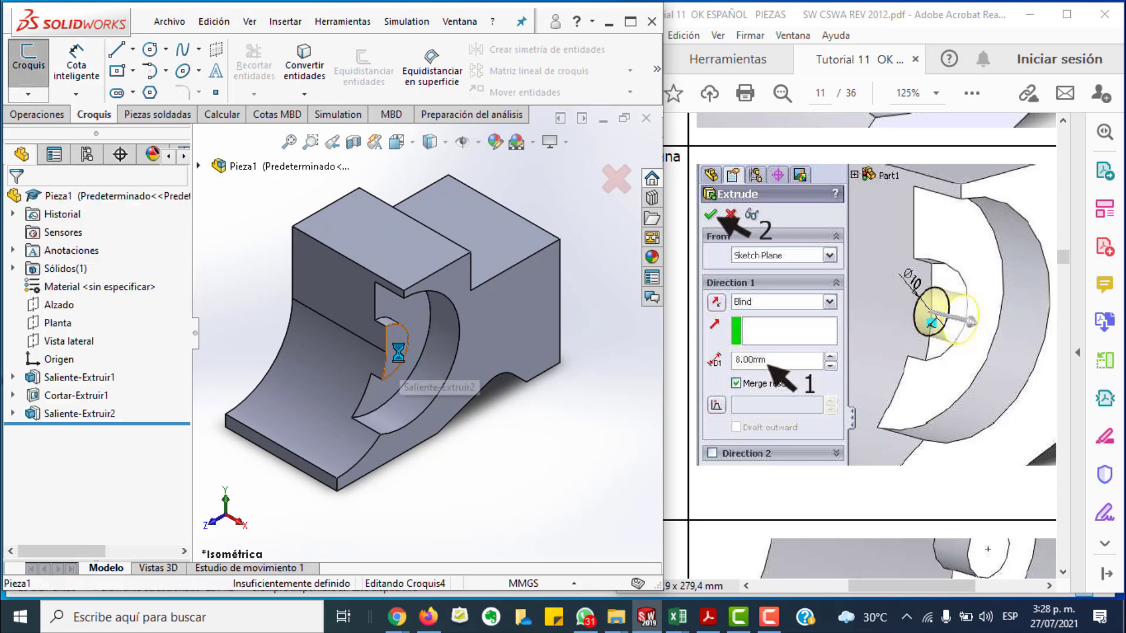
left_click(411, 143)
left_click(493, 237)
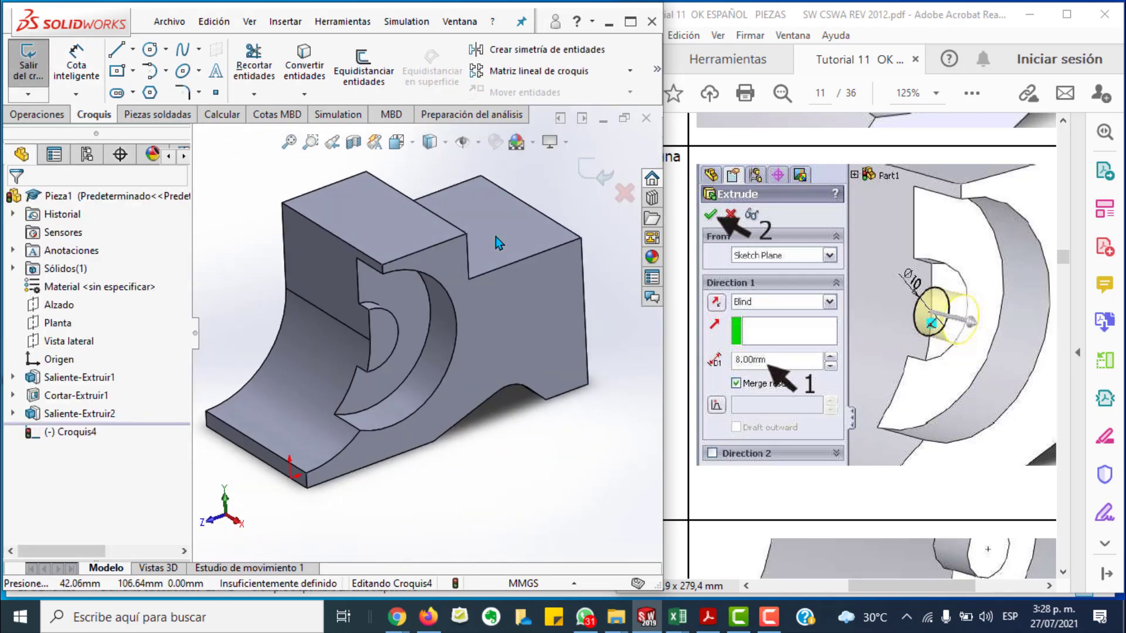
Step: Draw a Ø10 circle centred on the arcs' centre and exit the sketch
left_click(150, 50)
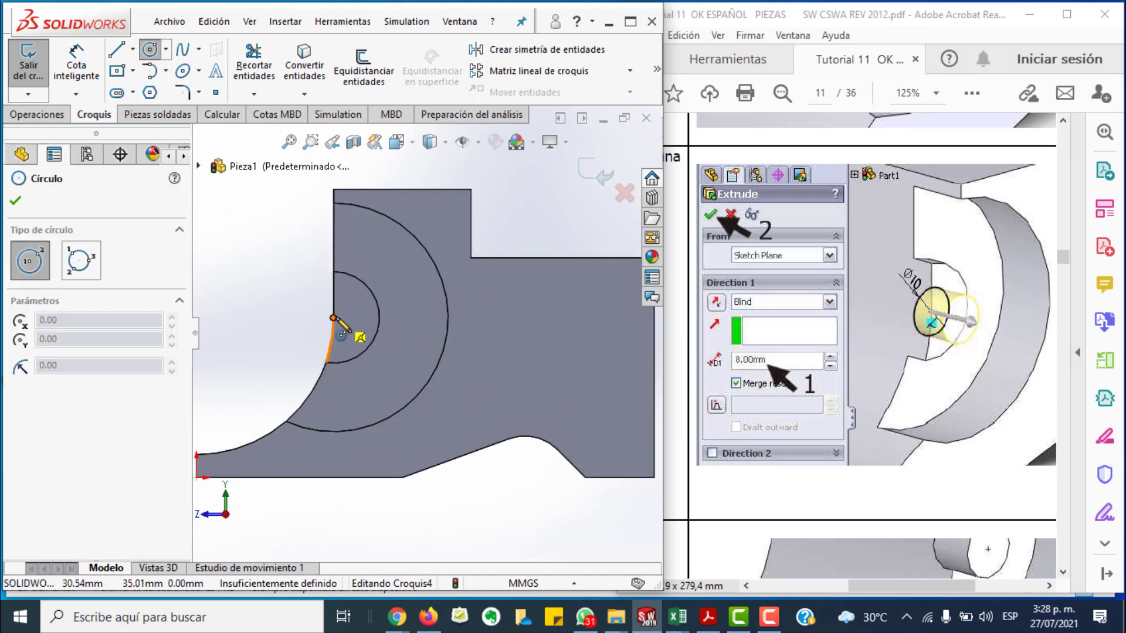
left_click(333, 318)
left_click(355, 305)
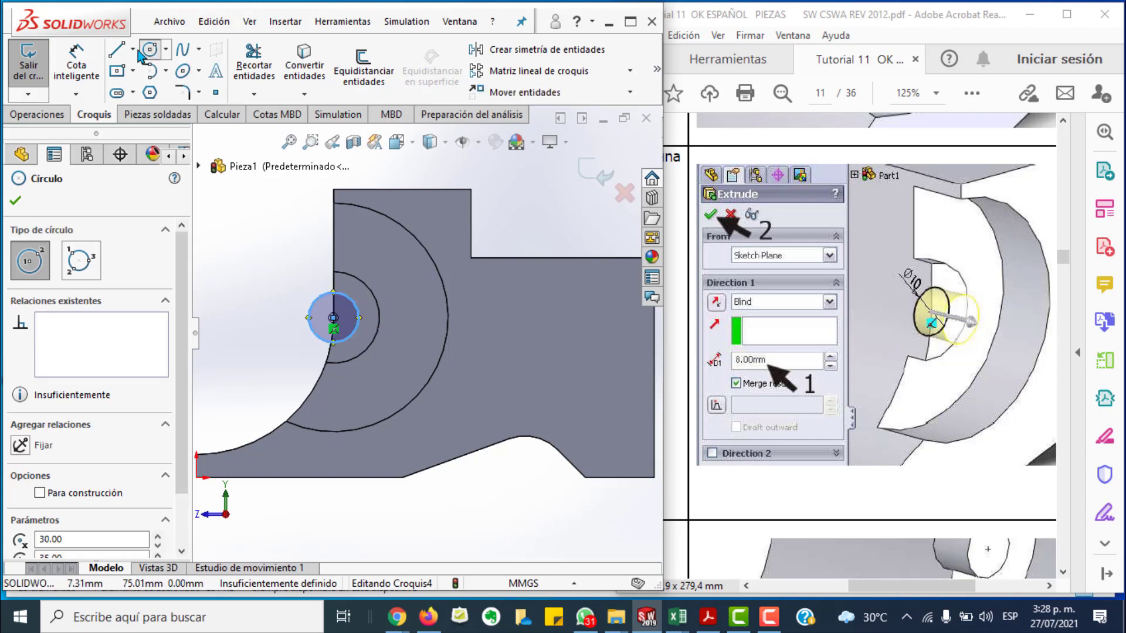
left_click(76, 66)
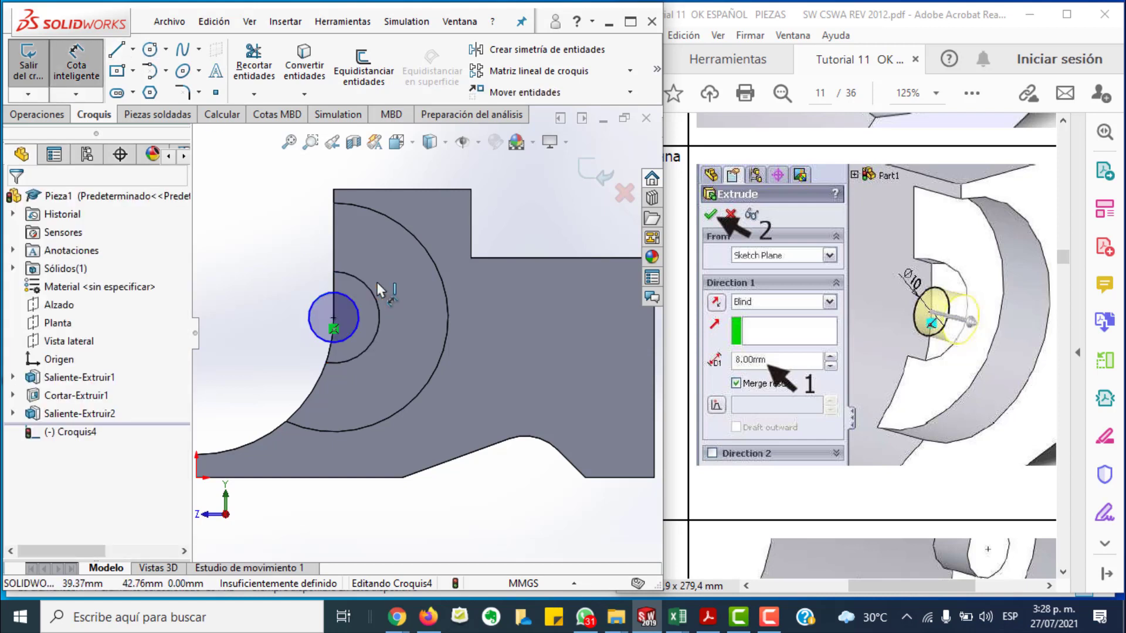
left_click(350, 301)
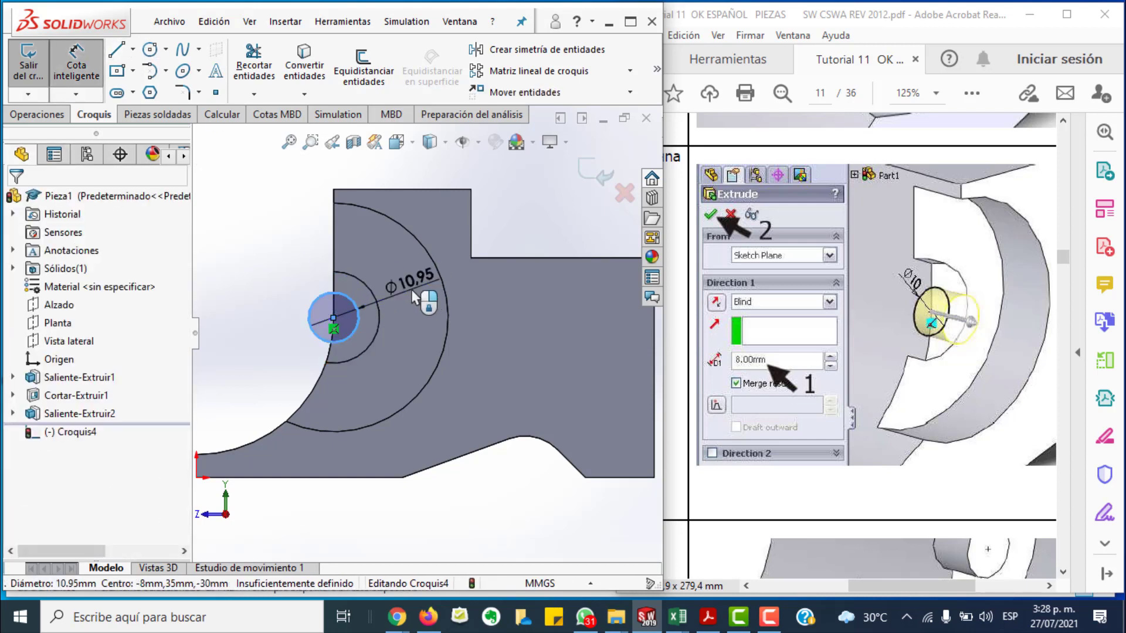
left_click(410, 290)
type("10")
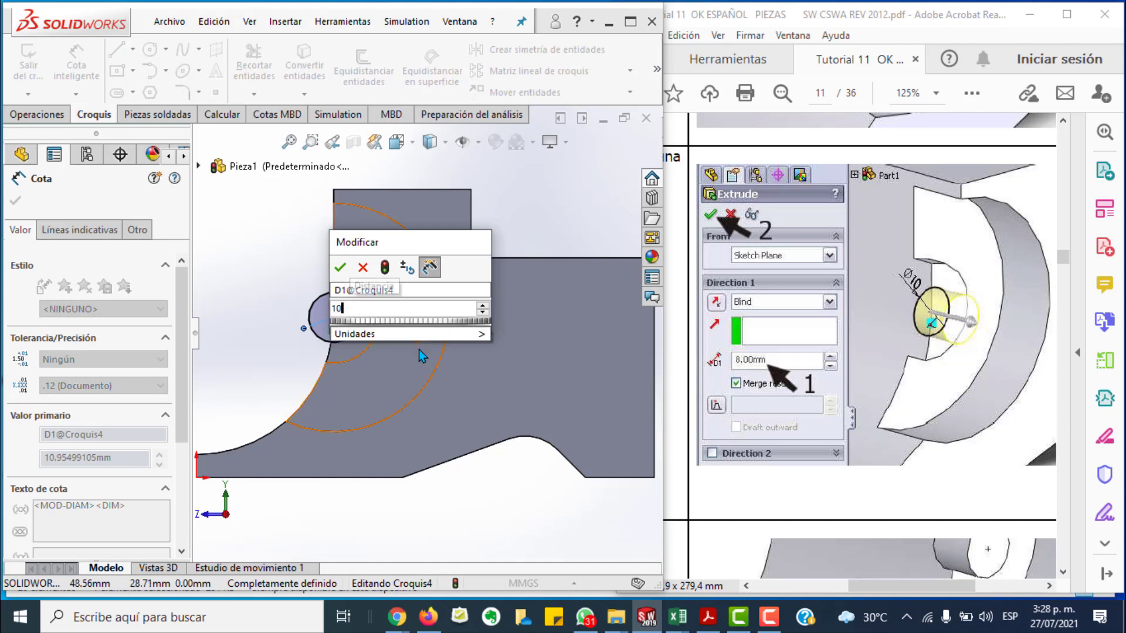
key("Return")
left_click(245, 252)
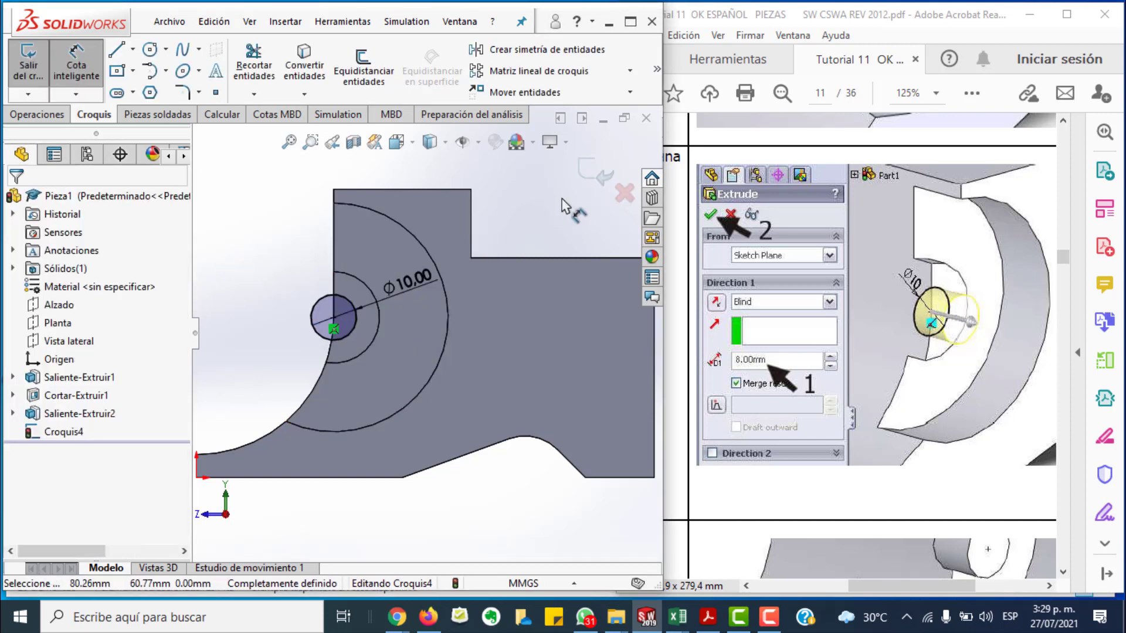
left_click(591, 173)
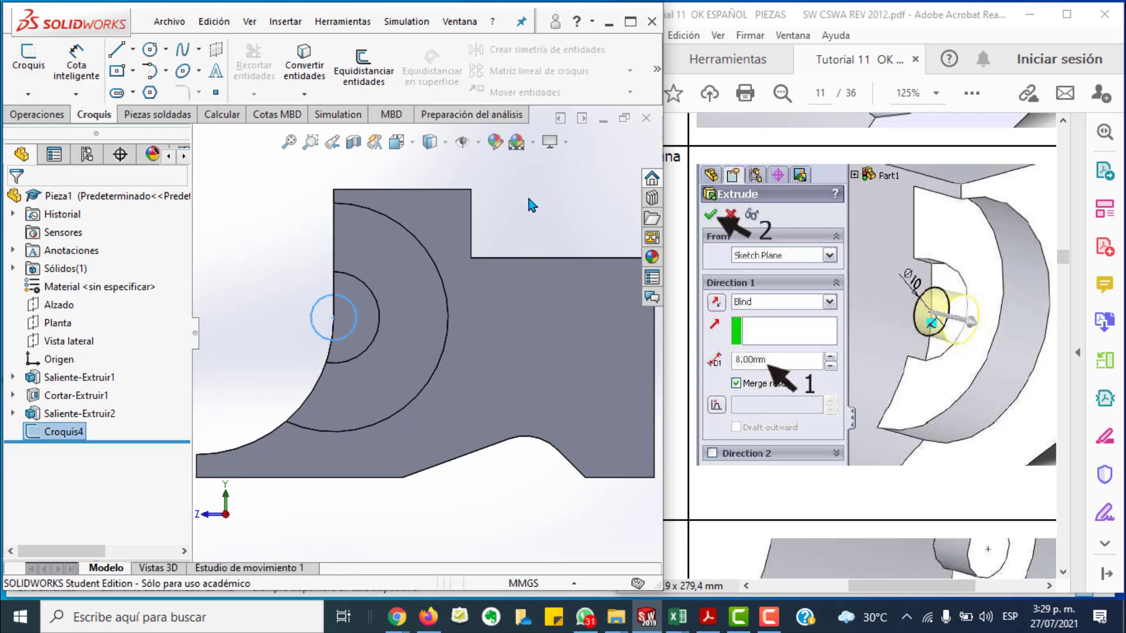
key("space")
Step: Extrude the Ø10 Croquis4 circle 8 mm into a pin, viewed isometrically
left_click(343, 201)
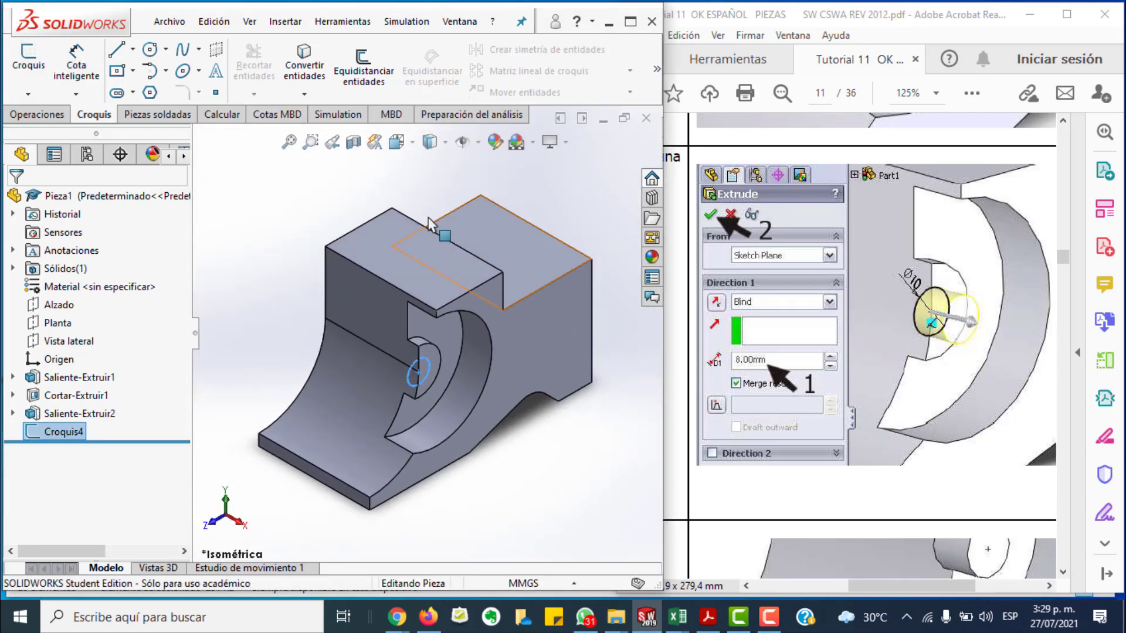
key("Escape")
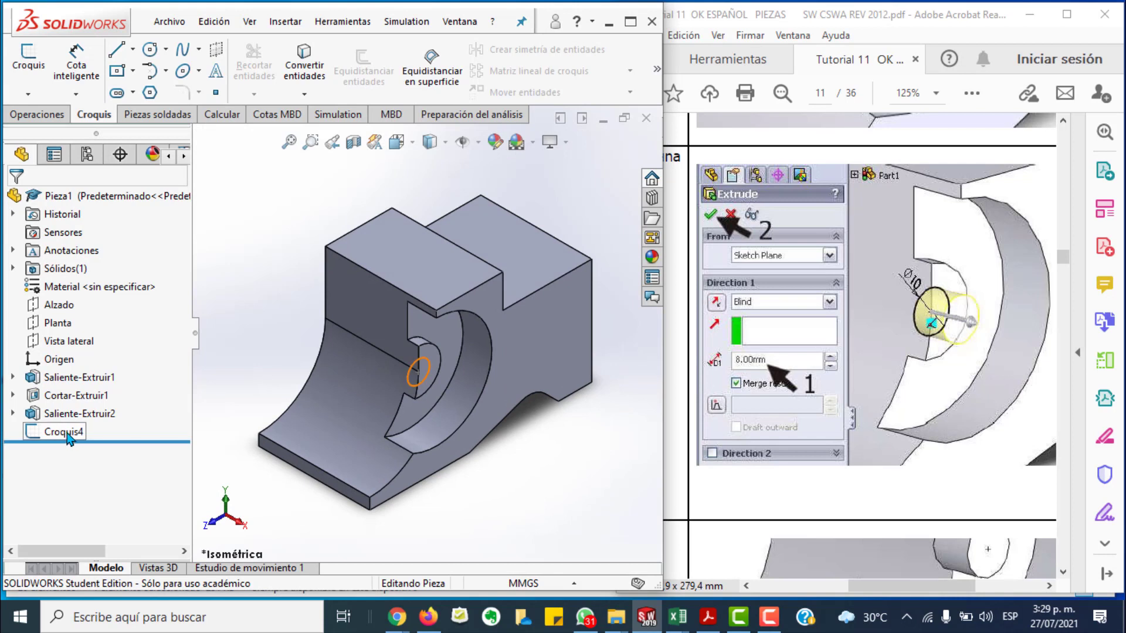
left_click(67, 435)
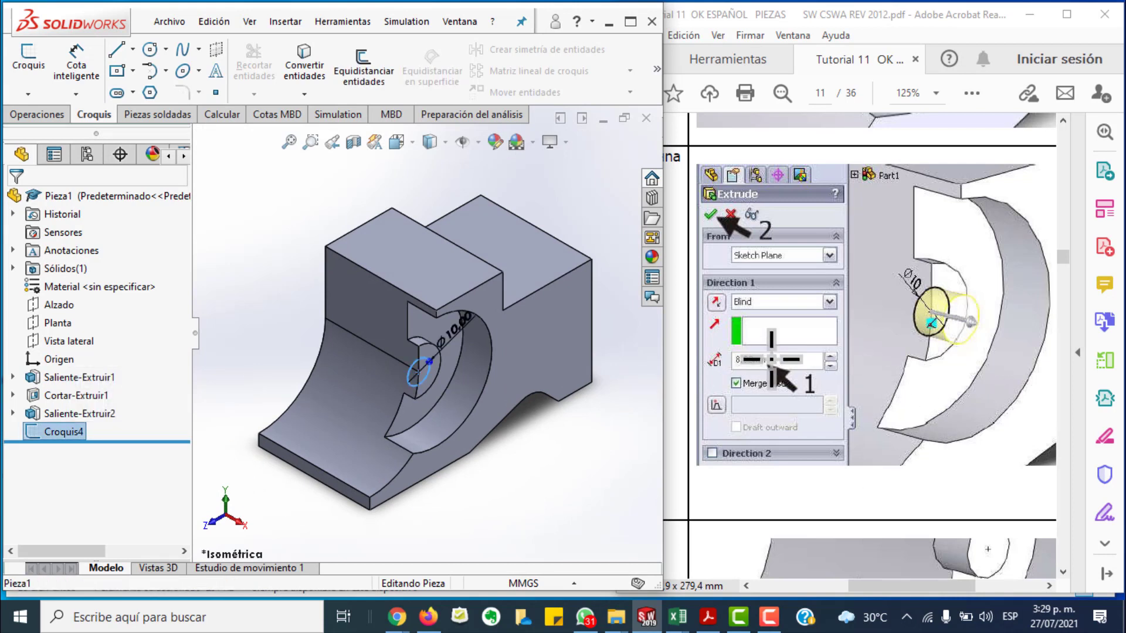
left_click(234, 267)
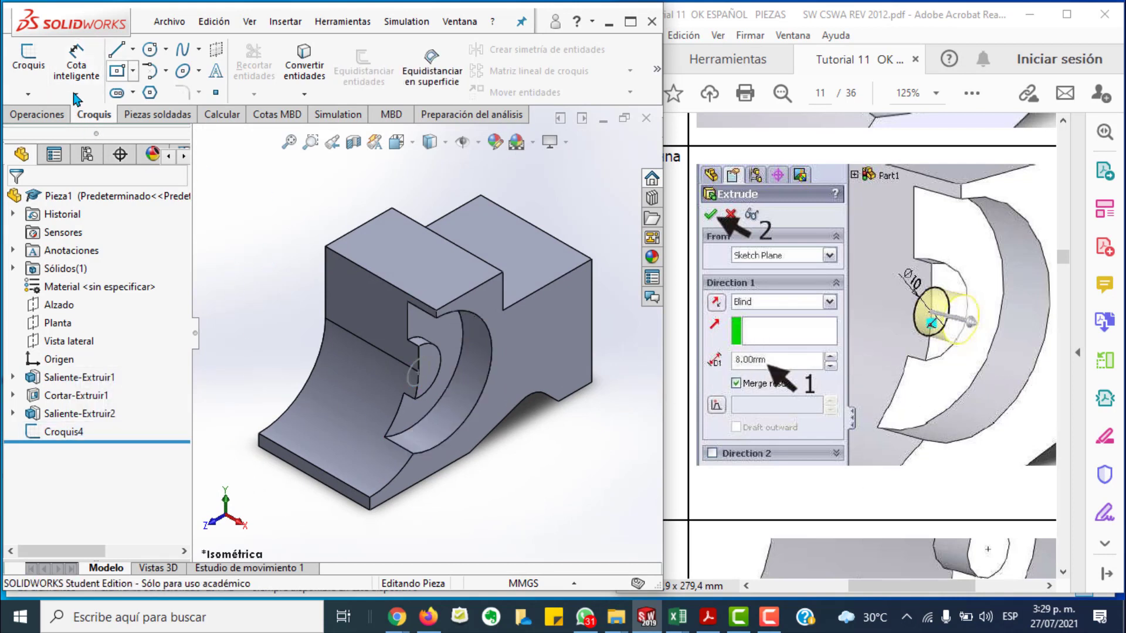
left_click(35, 115)
left_click(41, 70)
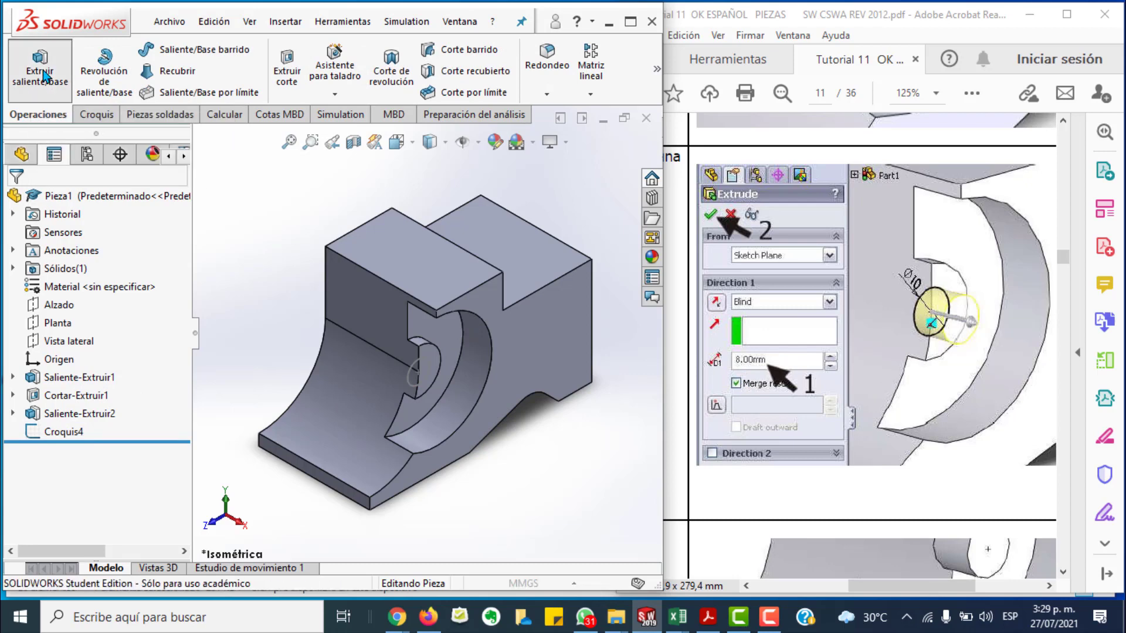
left_click(425, 382)
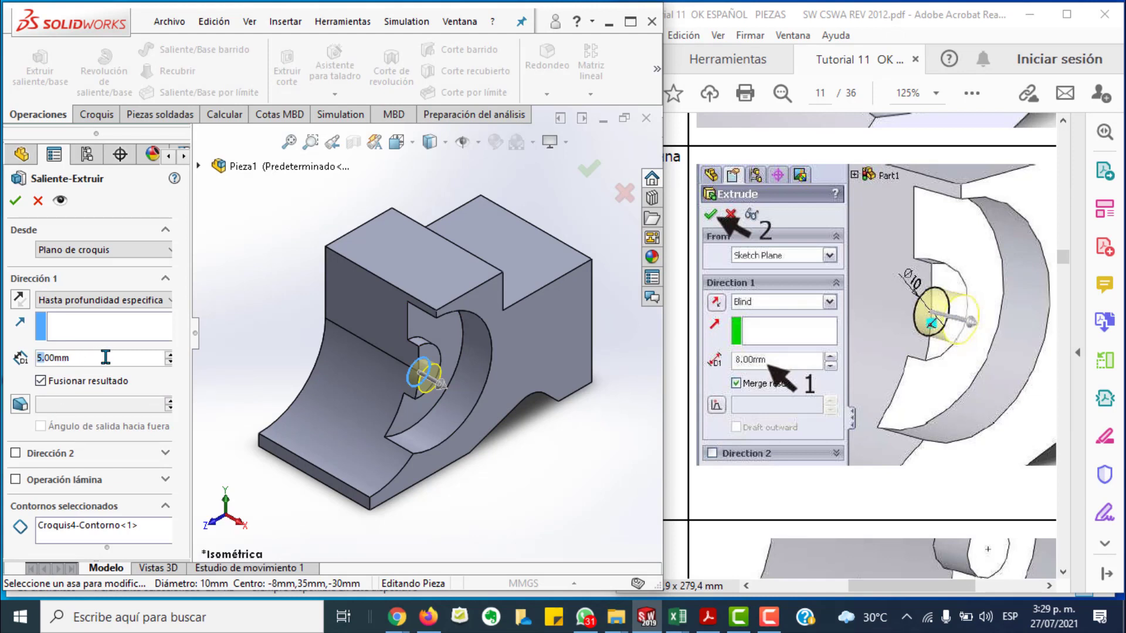
type("8")
key("Return")
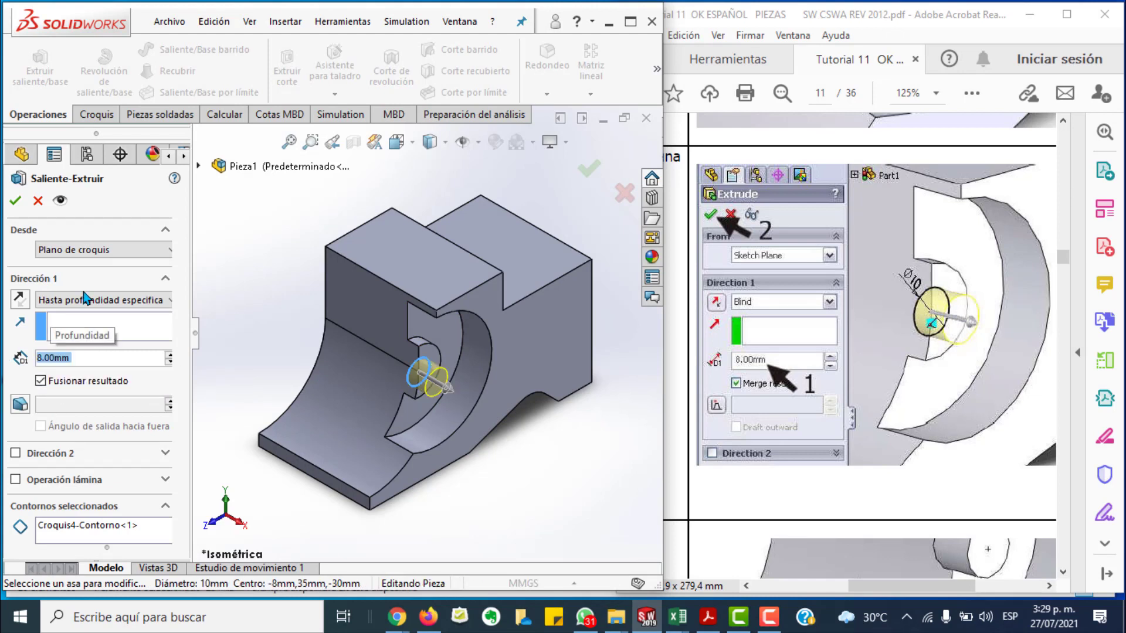
left_click(15, 200)
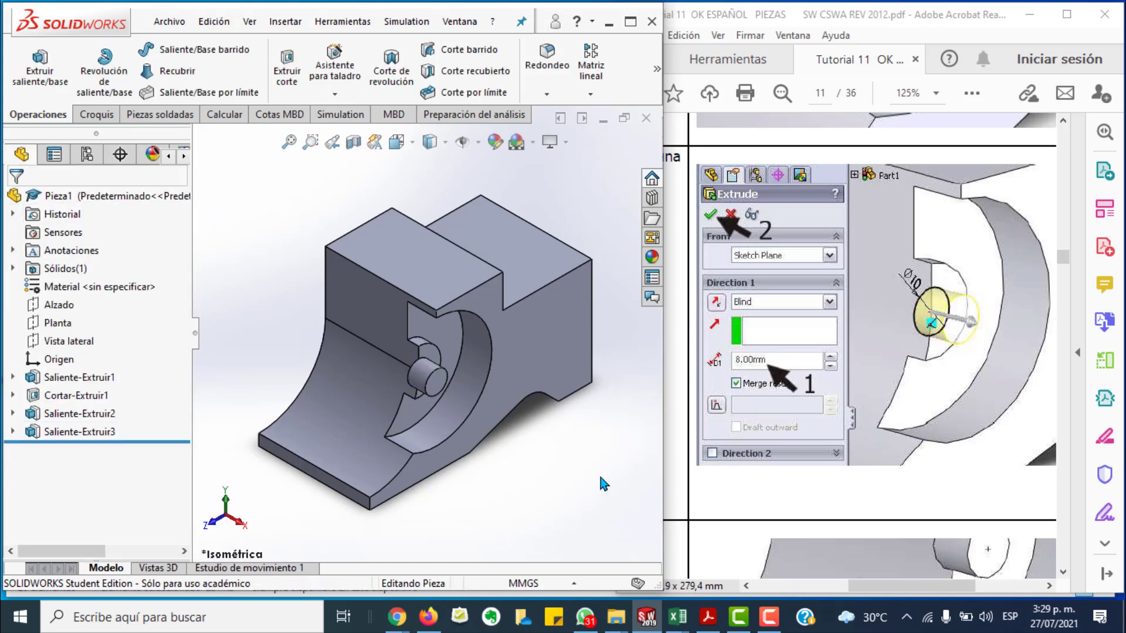
Step: Review the next tutorial step in the PDF, then bring up the Croquis sketch tools
left_click(923, 489)
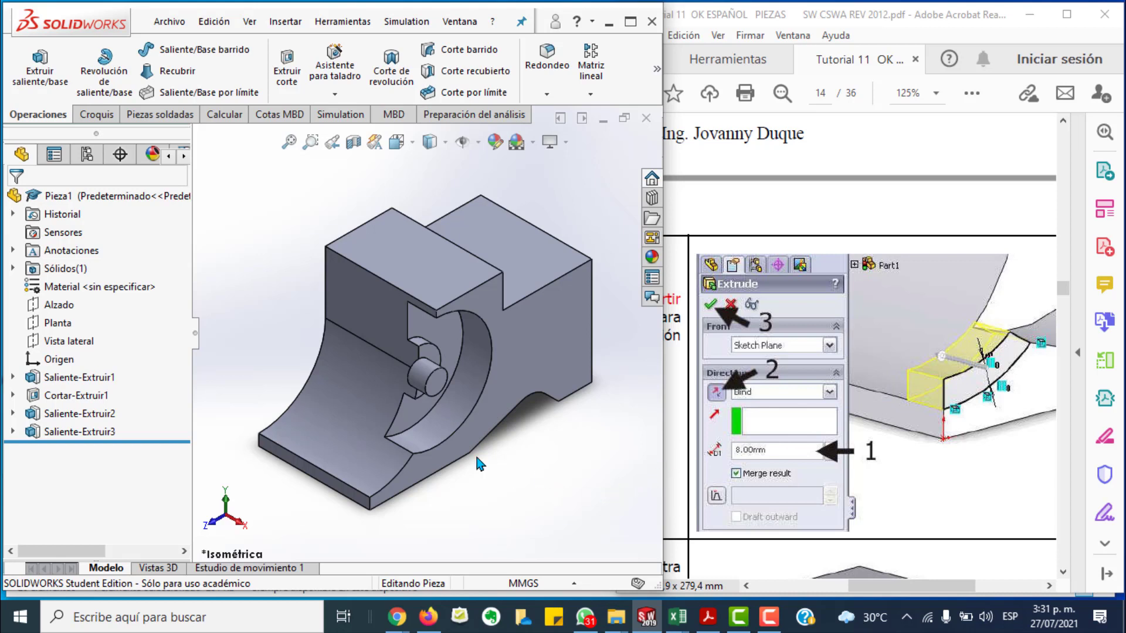
left_click(96, 114)
Step: Start Croquis5 on the bracket's side face, view it normal, and zoom to the lower curved edge
left_click(34, 66)
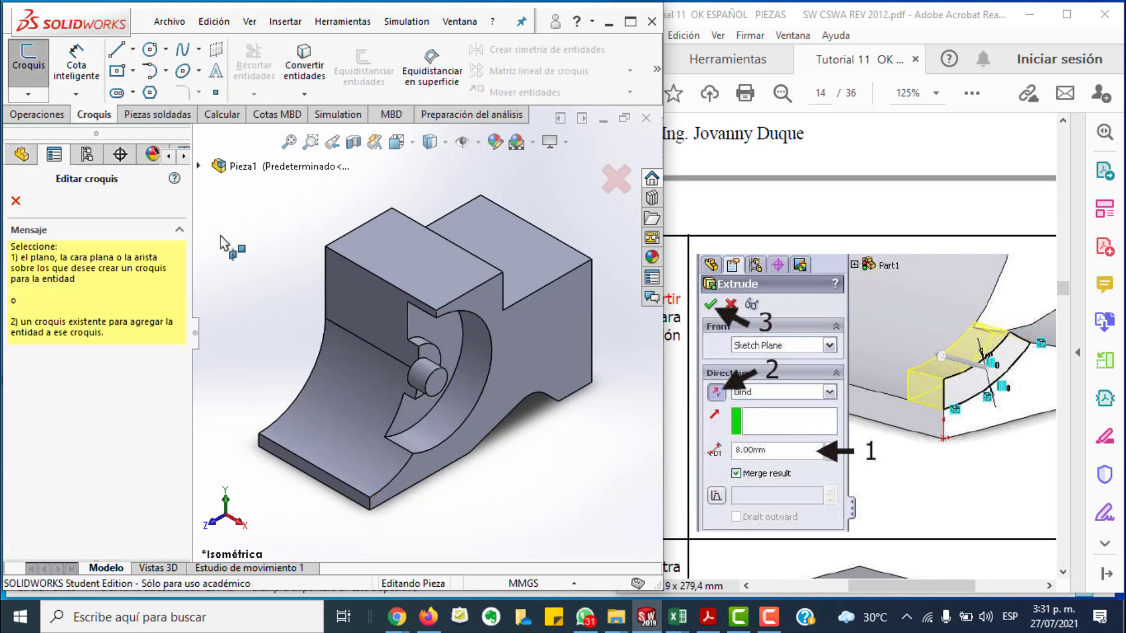
left_click(479, 433)
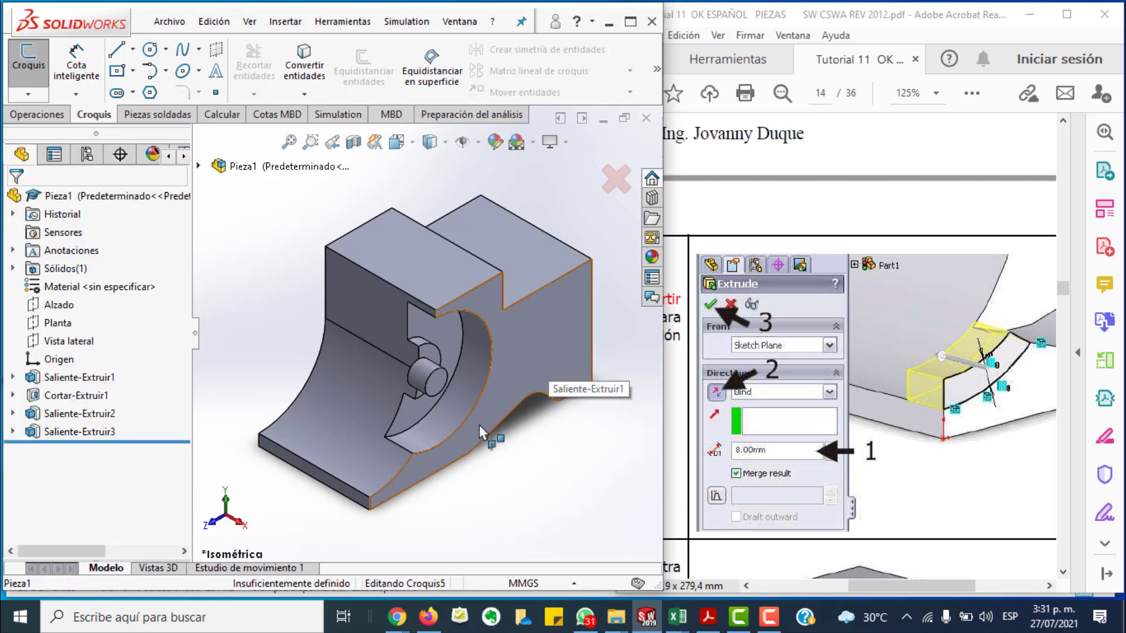
key("space")
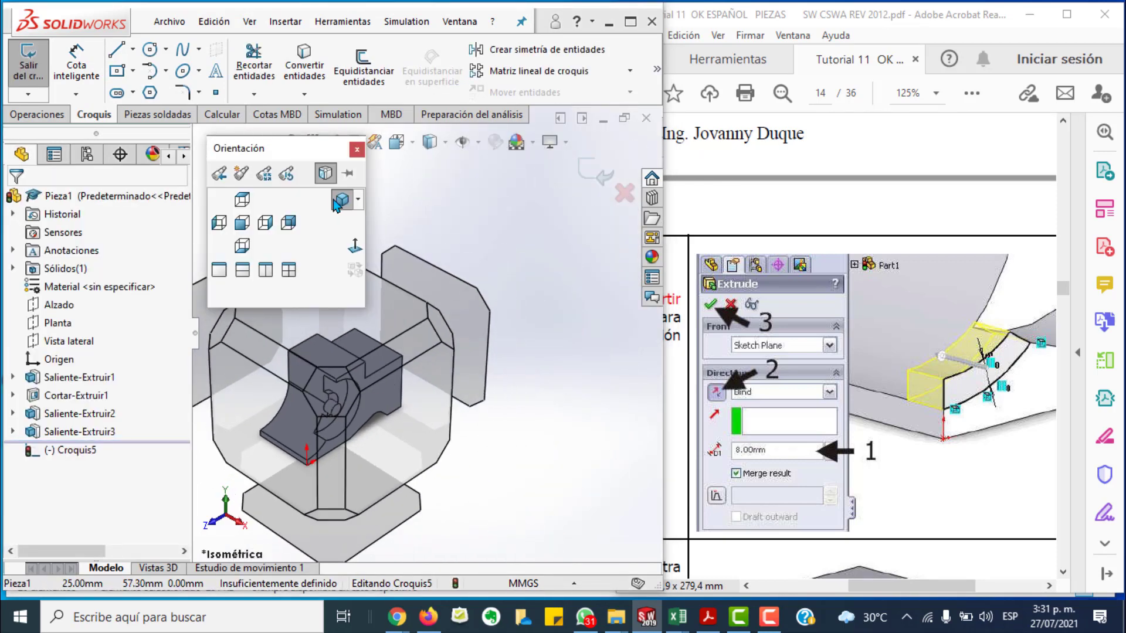
left_click(354, 249)
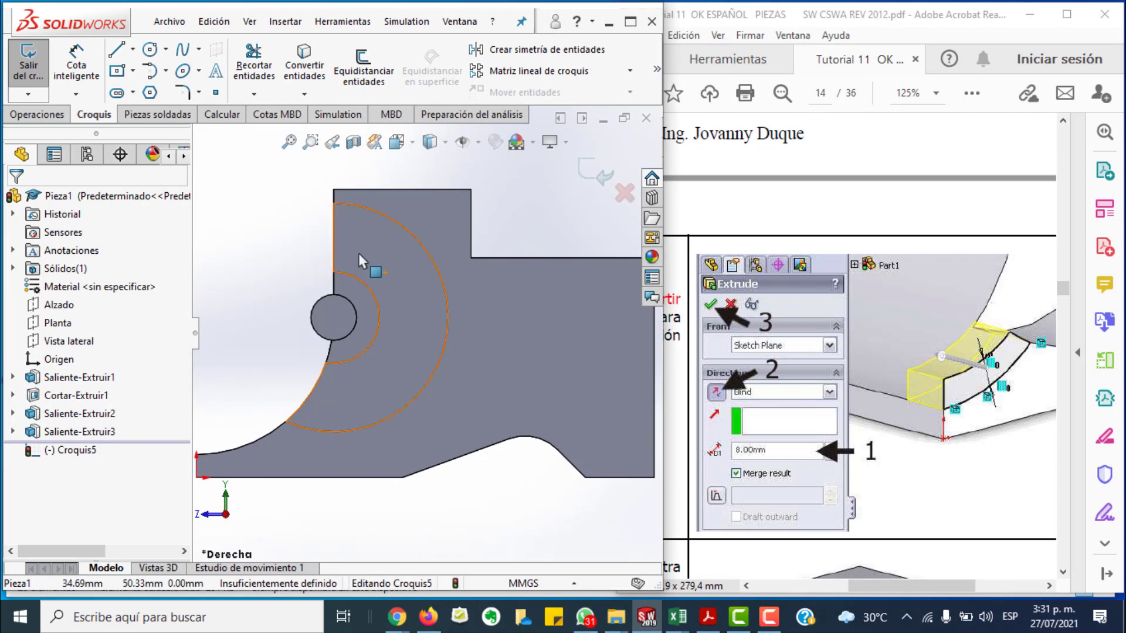
left_click(313, 146)
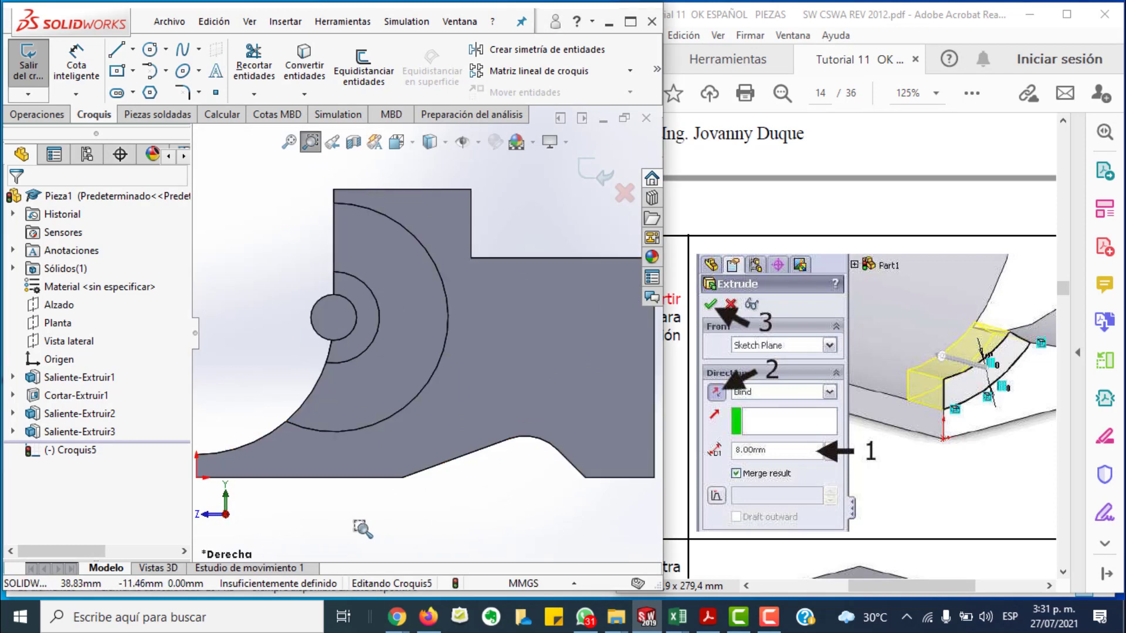
left_click_drag(365, 527, 170, 264)
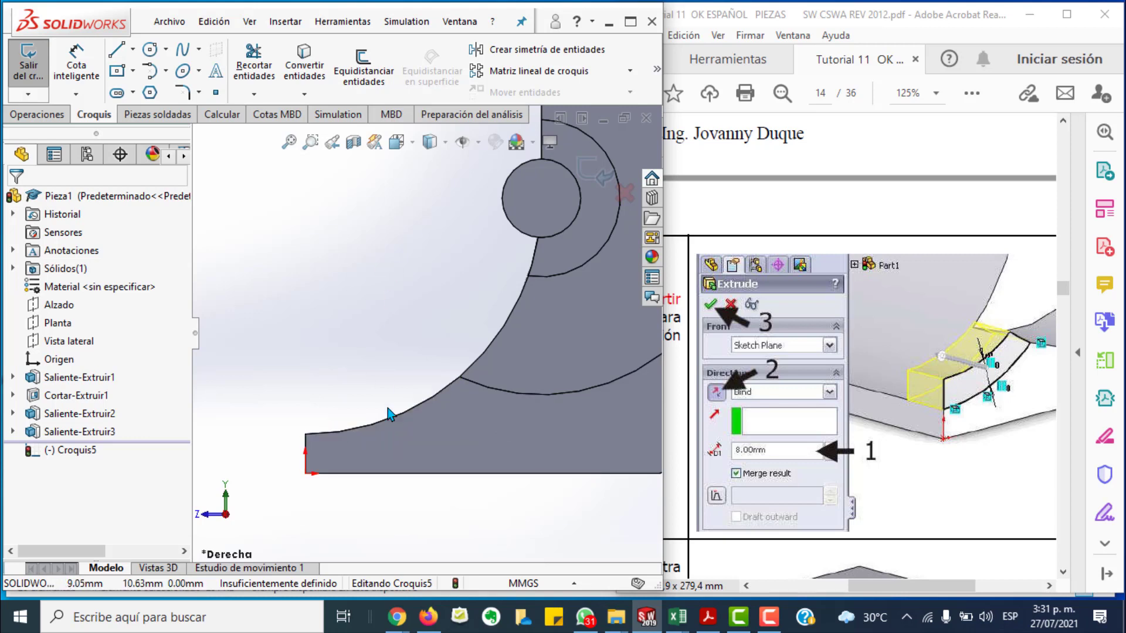
Step: Convert the part's lower R30 arc edge into Croquis5 and select the converted arc
left_click(368, 428)
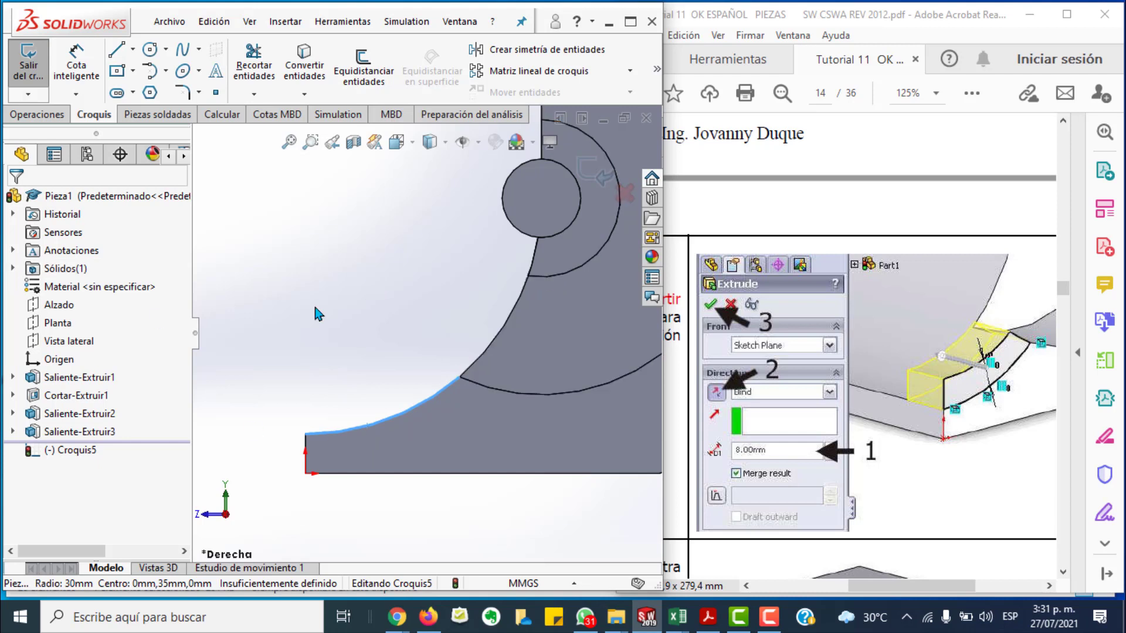
left_click(304, 65)
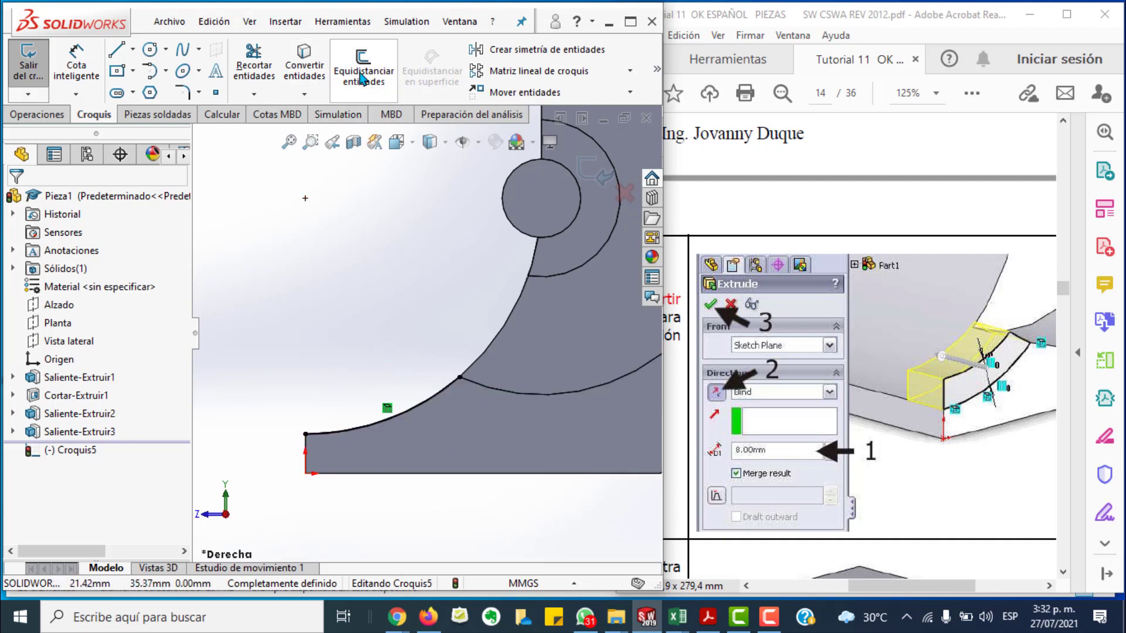
left_click(420, 403)
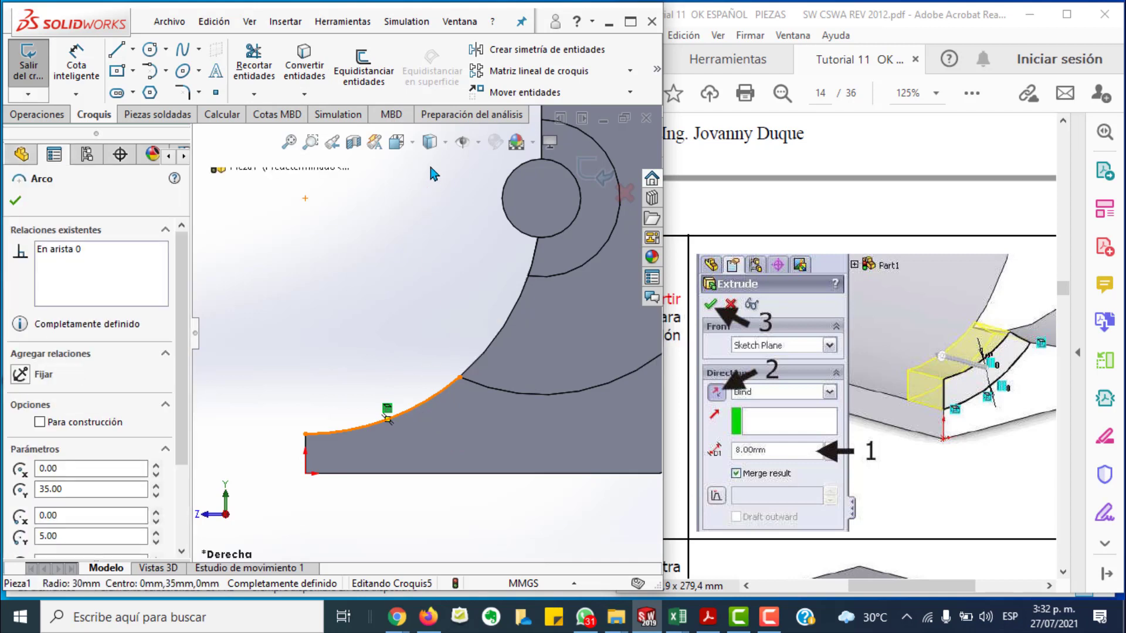
Step: Offset the lower arc 5 mm in the reversed direction and lengthen the new arc upward
left_click(369, 84)
type("5")
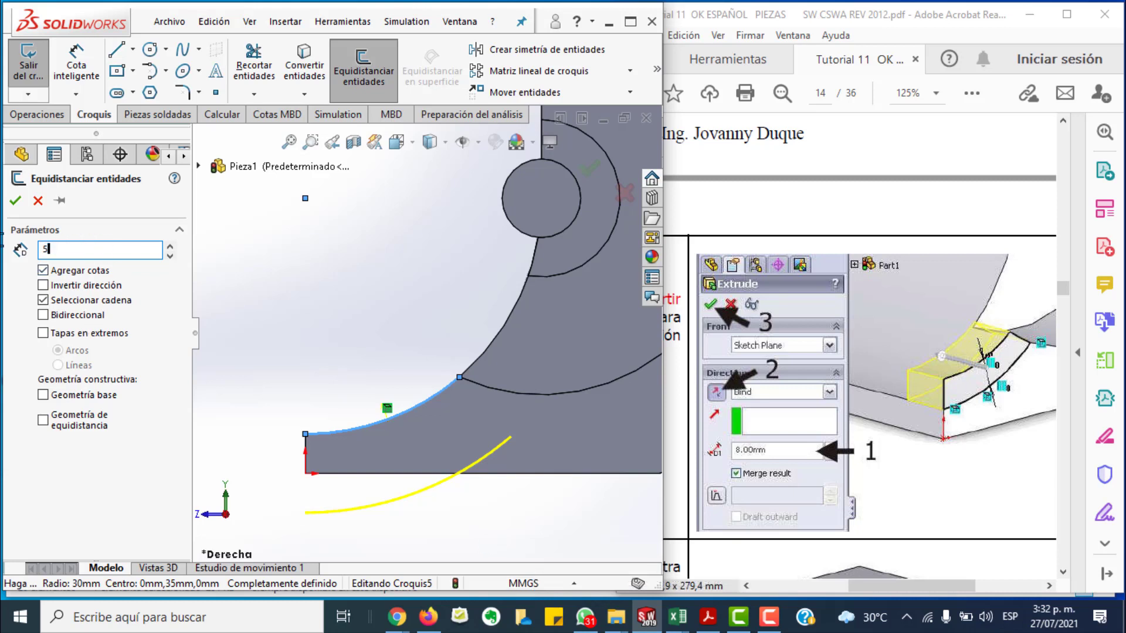
key("Return")
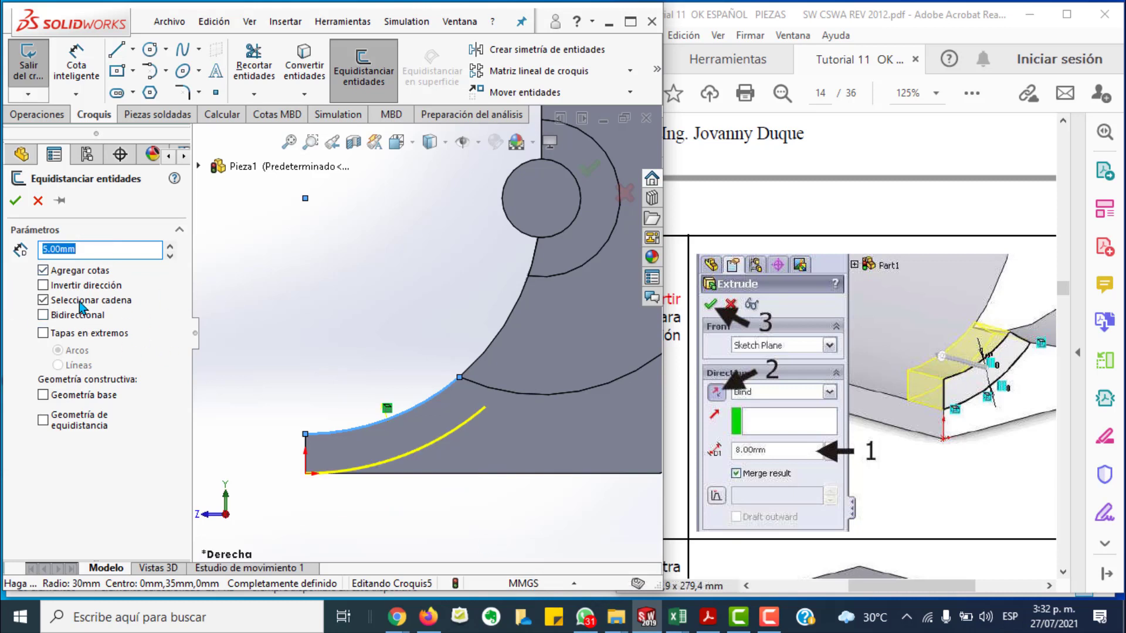
left_click(43, 285)
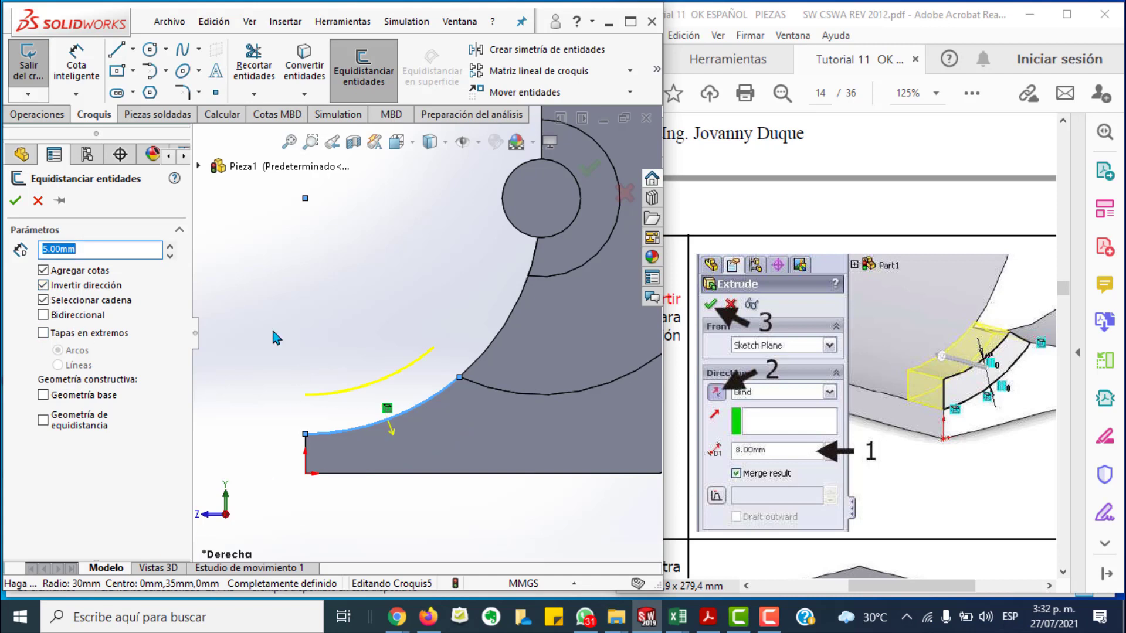
left_click(16, 201)
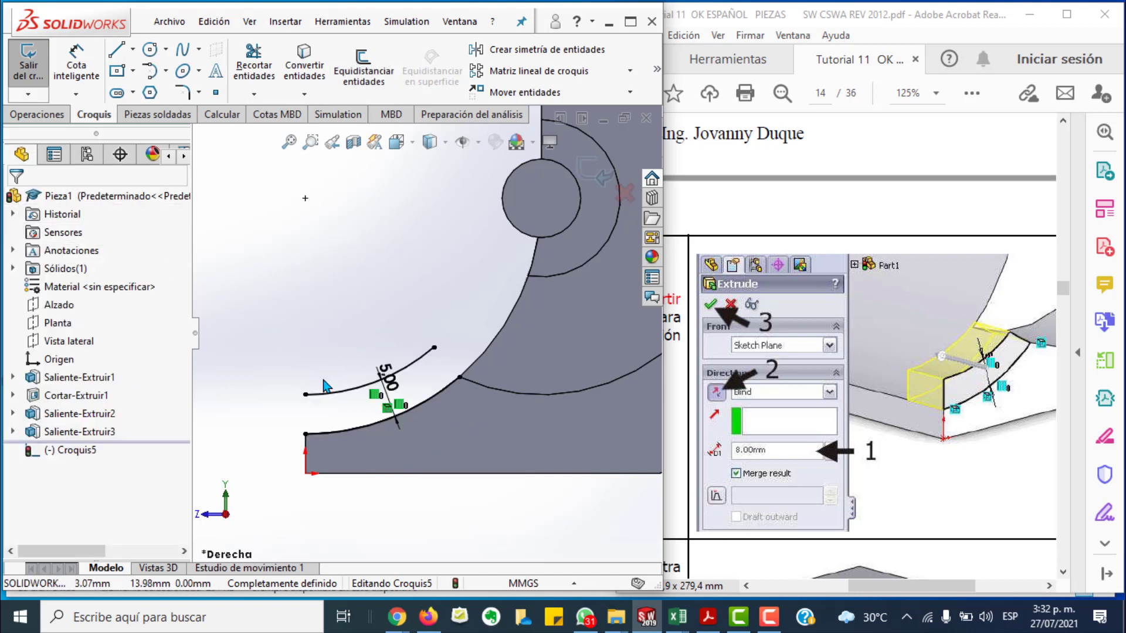
left_click_drag(434, 348, 479, 290)
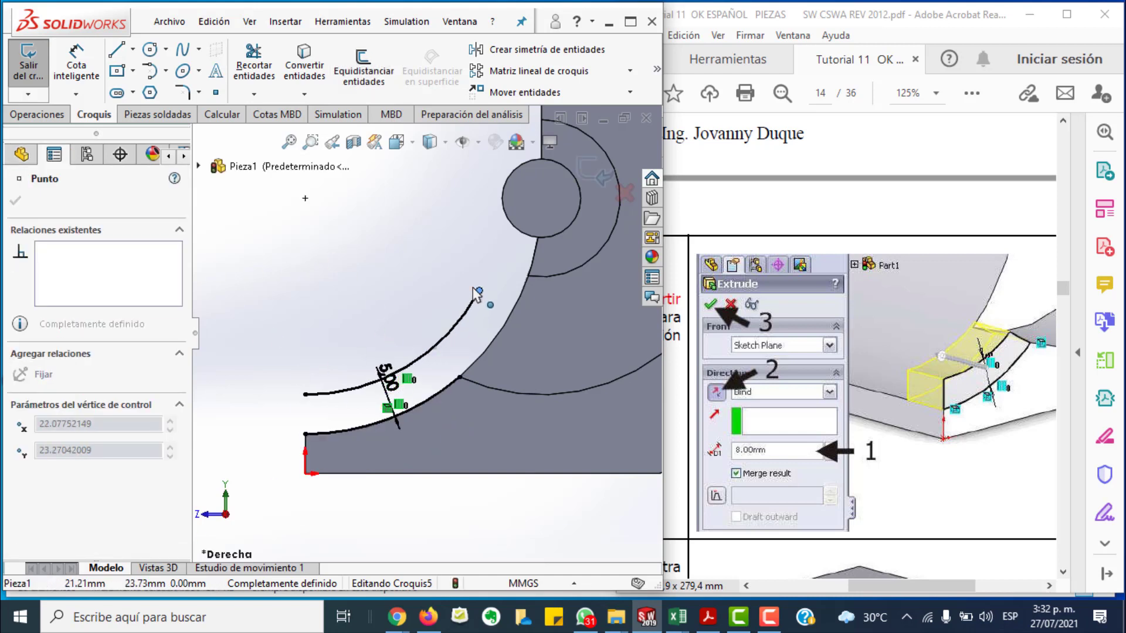
left_click(233, 455)
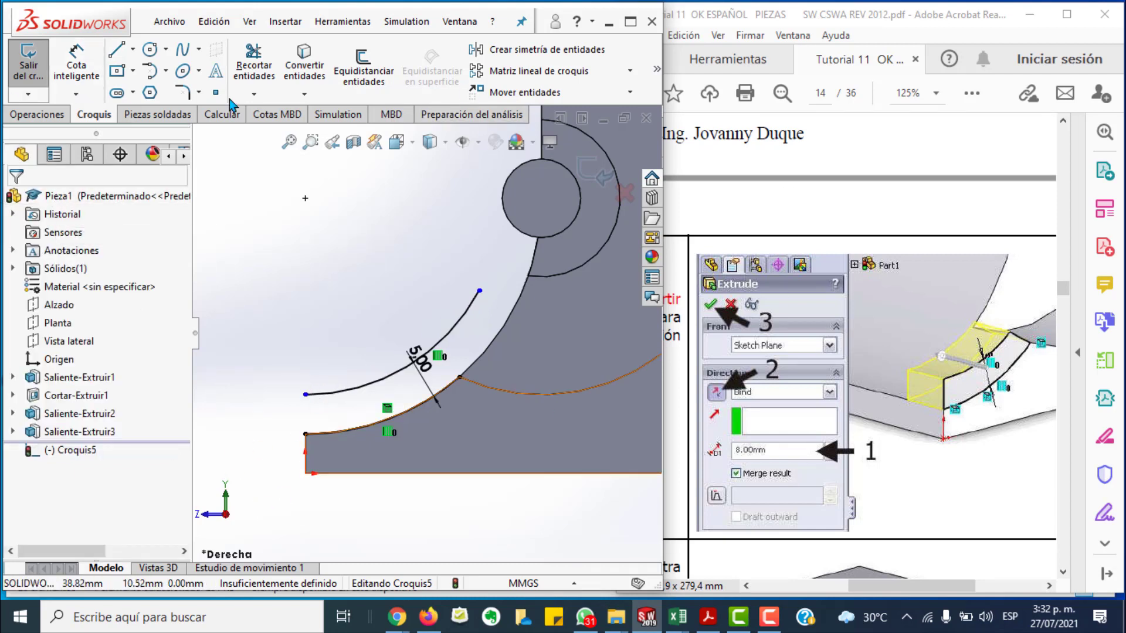
Step: Draw a vertical line joining the left ends of the two arcs
left_click(114, 54)
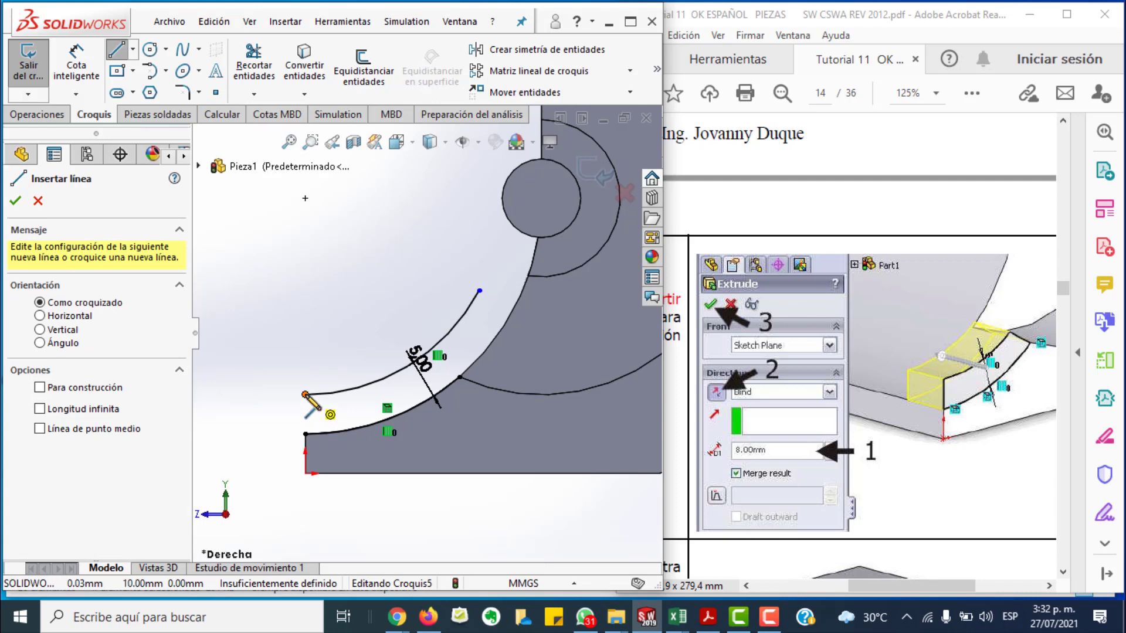
left_click_drag(304, 394, 304, 434)
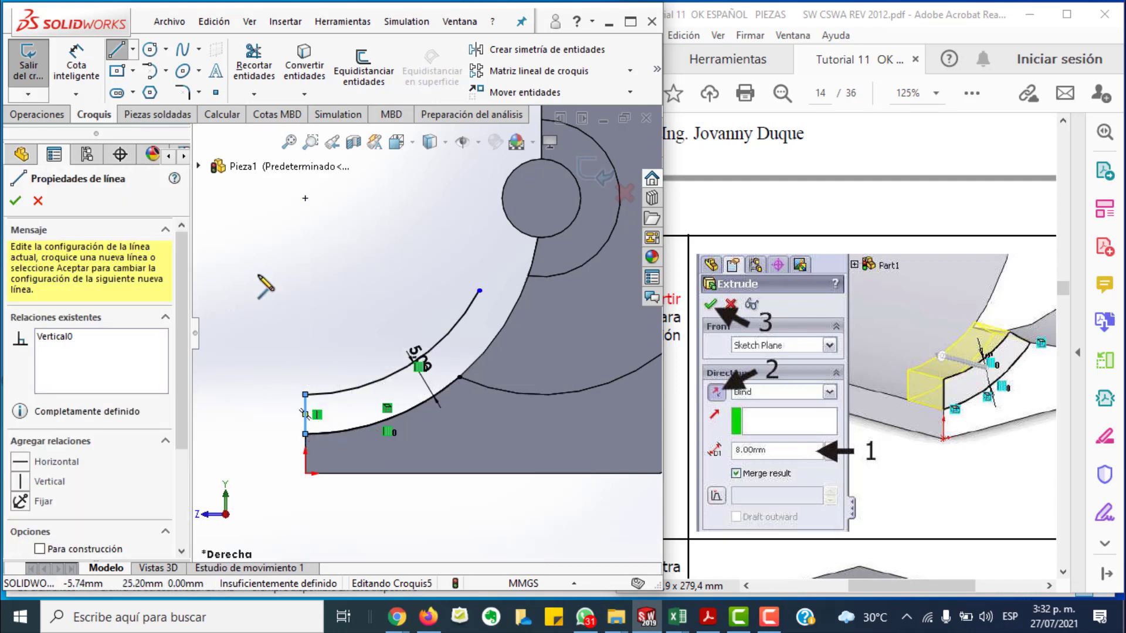
key("Escape")
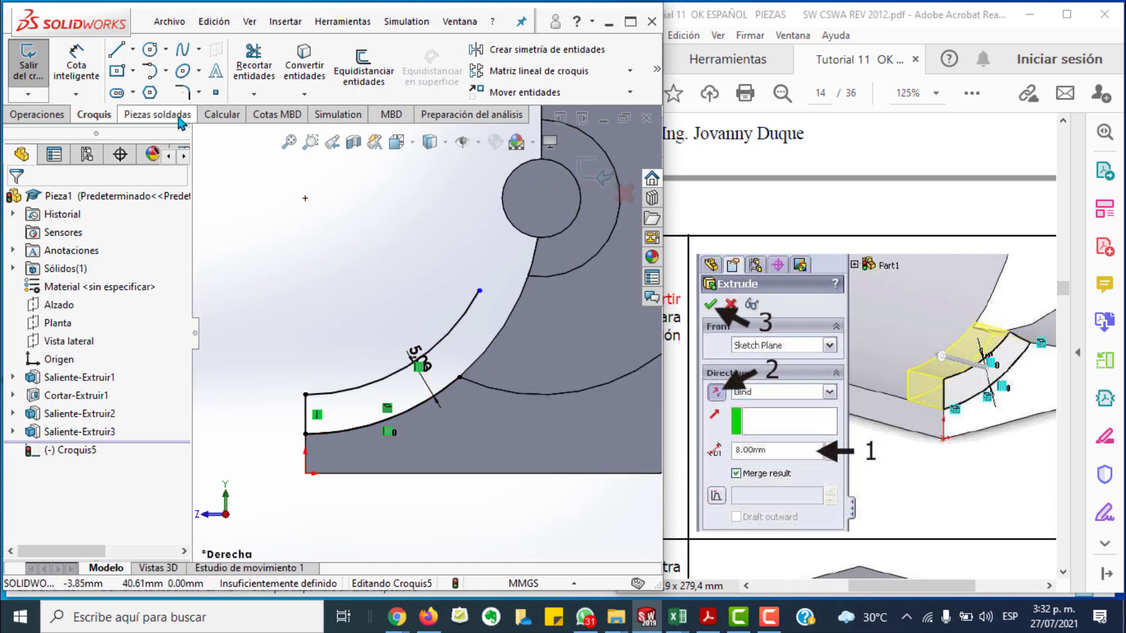
Step: Draw an R25 centre-endpoints arc centred on the pin, crossing both lower arcs
left_click(165, 72)
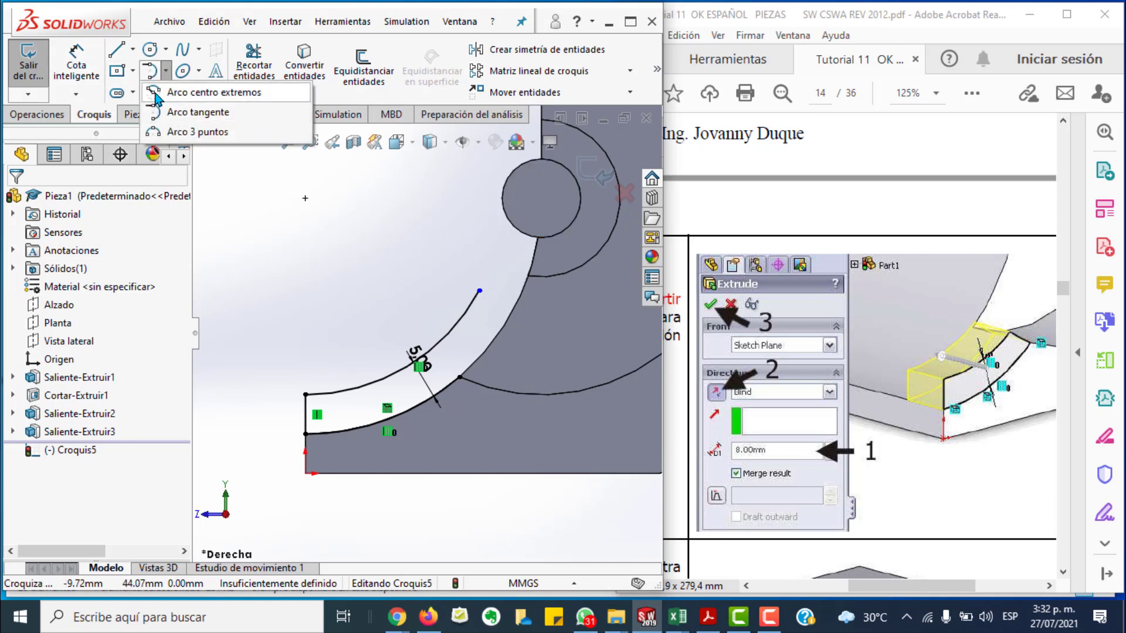
left_click(156, 93)
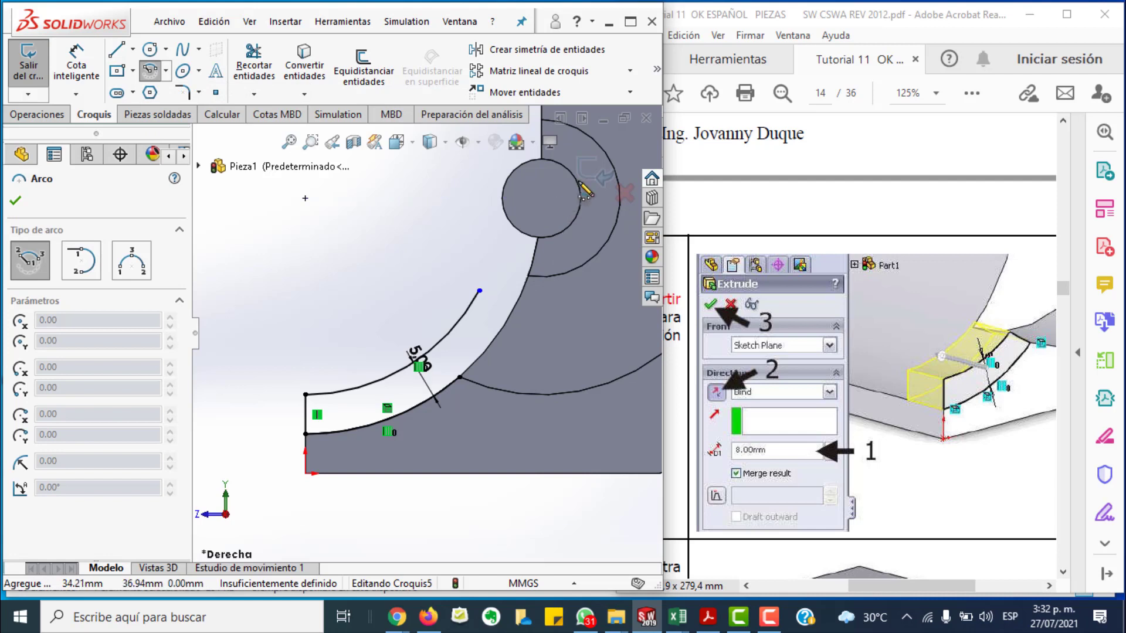
left_click(541, 200)
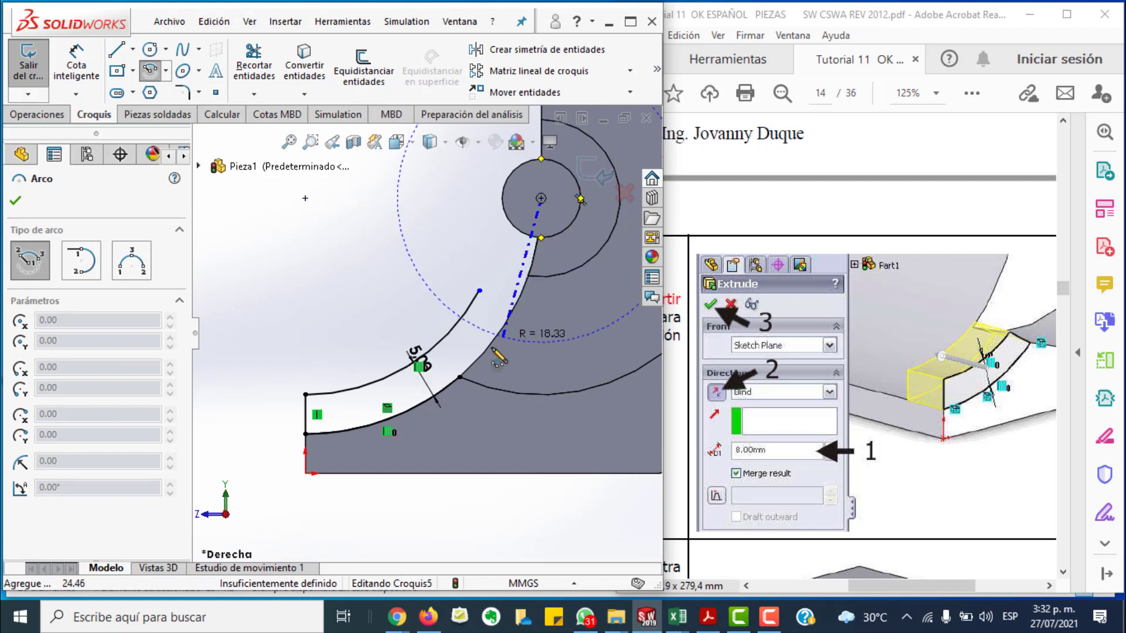
left_click(460, 377)
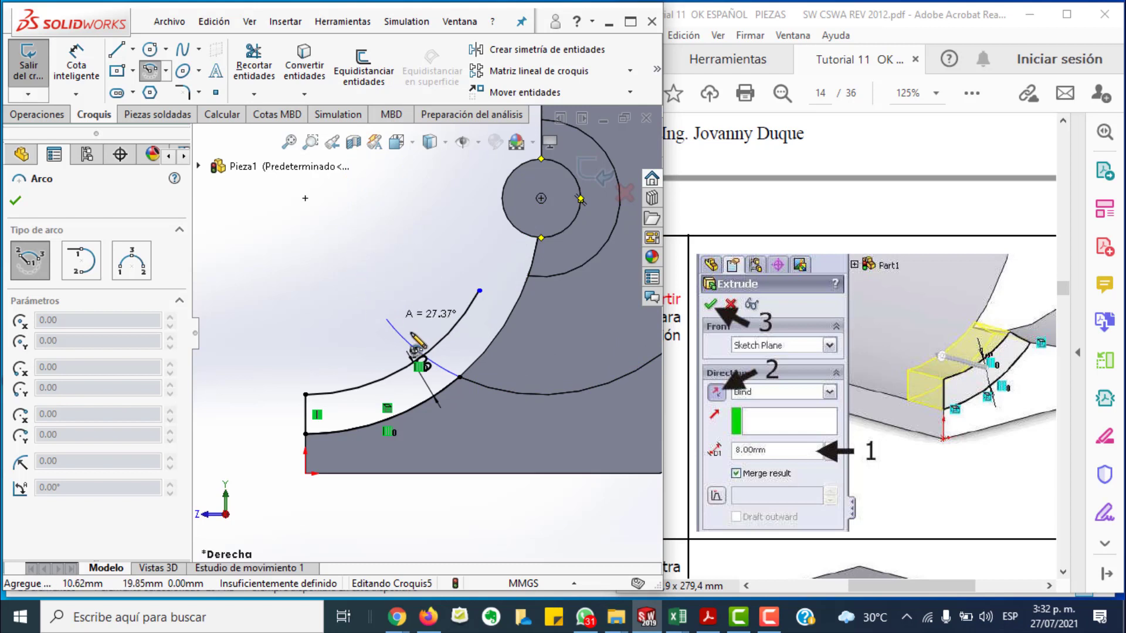
left_click(364, 284)
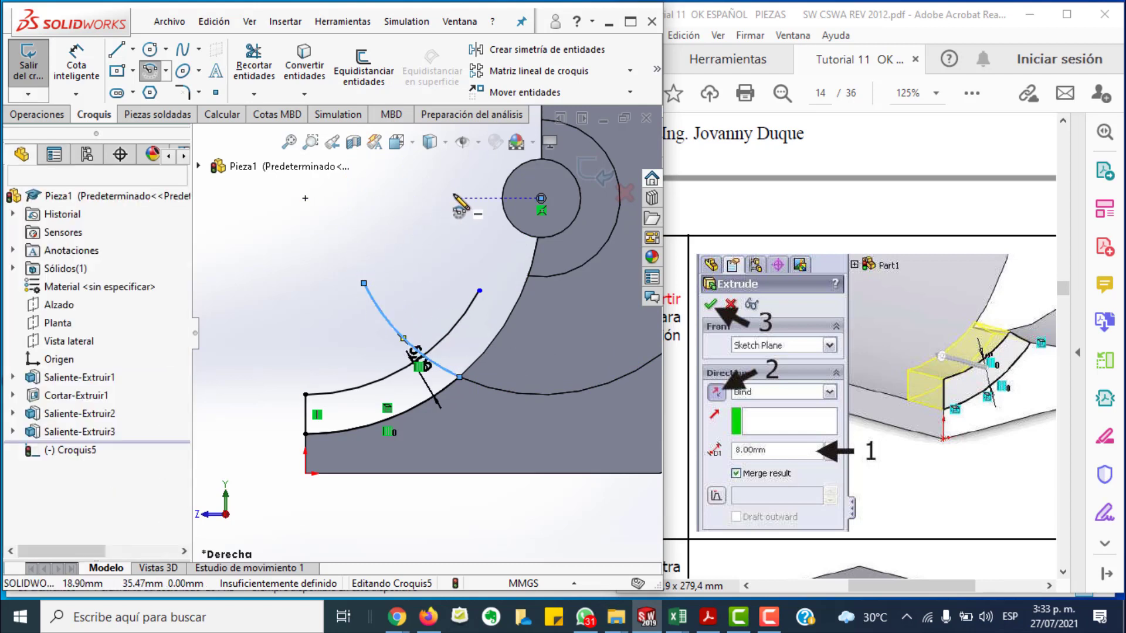
key("Escape")
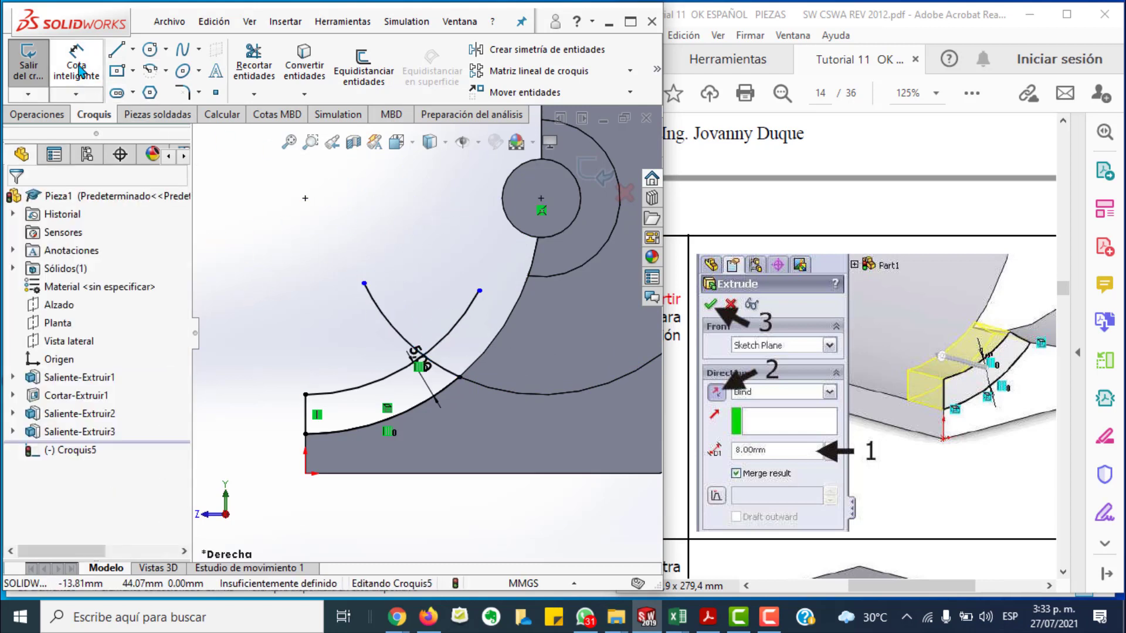
Step: Trim the excess arc segments so the strip forms a closed profile
left_click(254, 65)
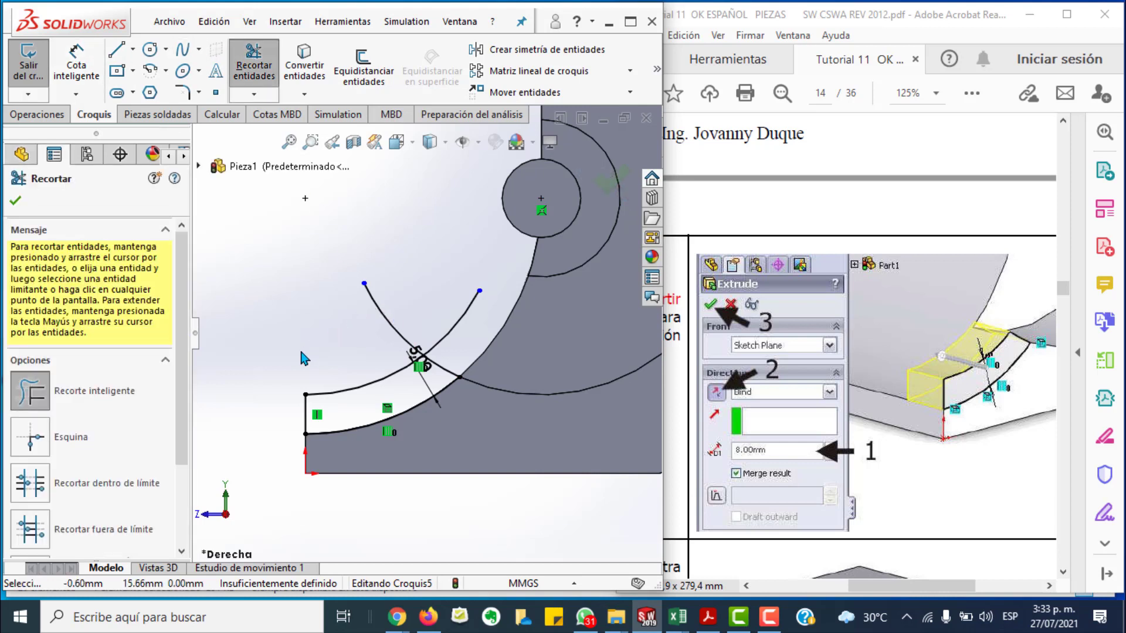
mouse_move(373, 317)
left_mouse_down()
mouse_move(422, 302)
mouse_move(473, 336)
left_mouse_up()
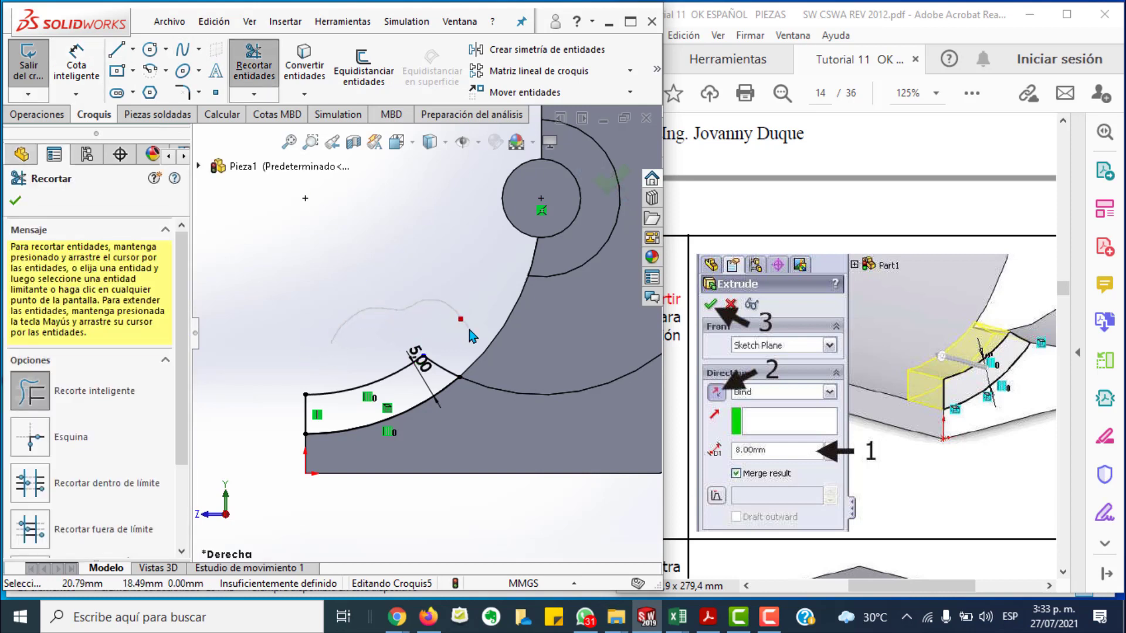
left_click_drag(496, 409, 495, 411)
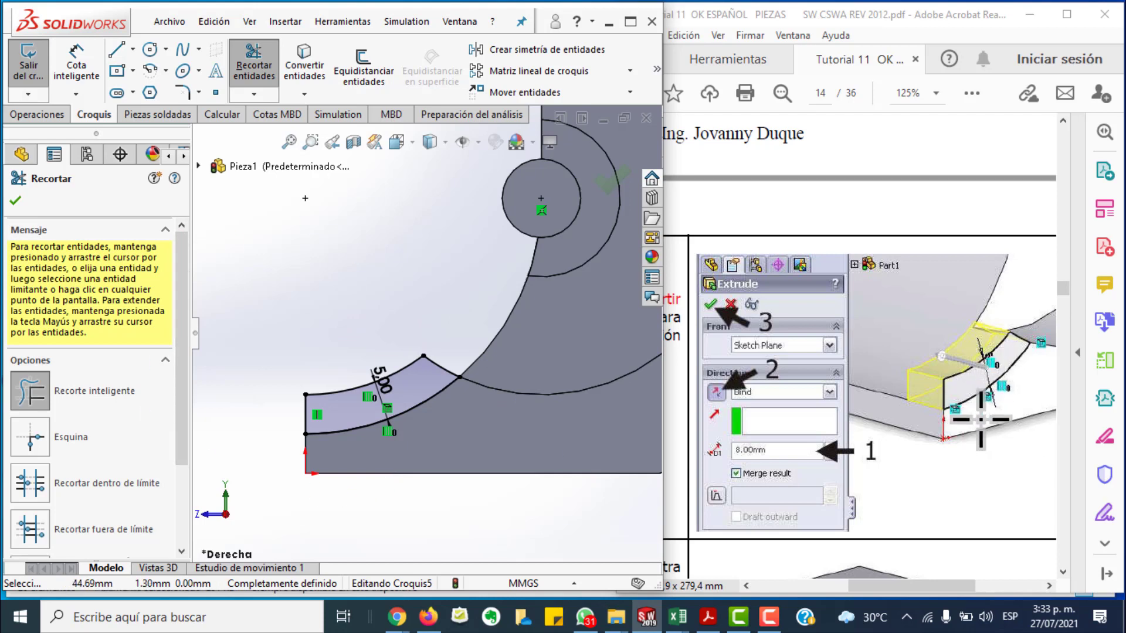
Step: Finish trimming, leave the sketch and switch to an isometric view
left_click(12, 200)
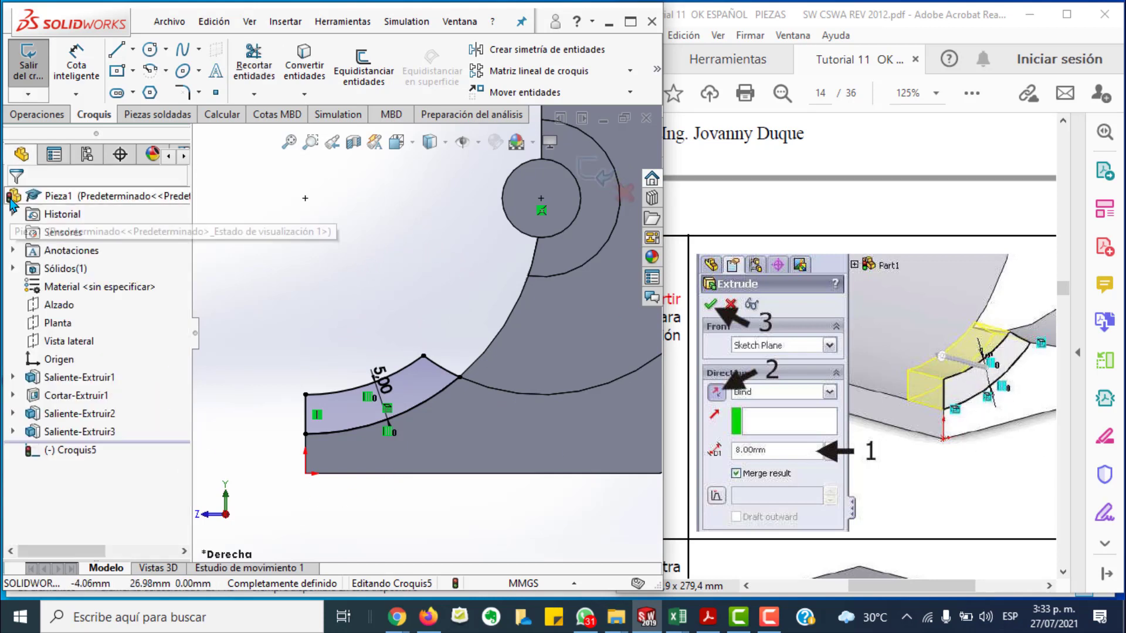
left_click(27, 49)
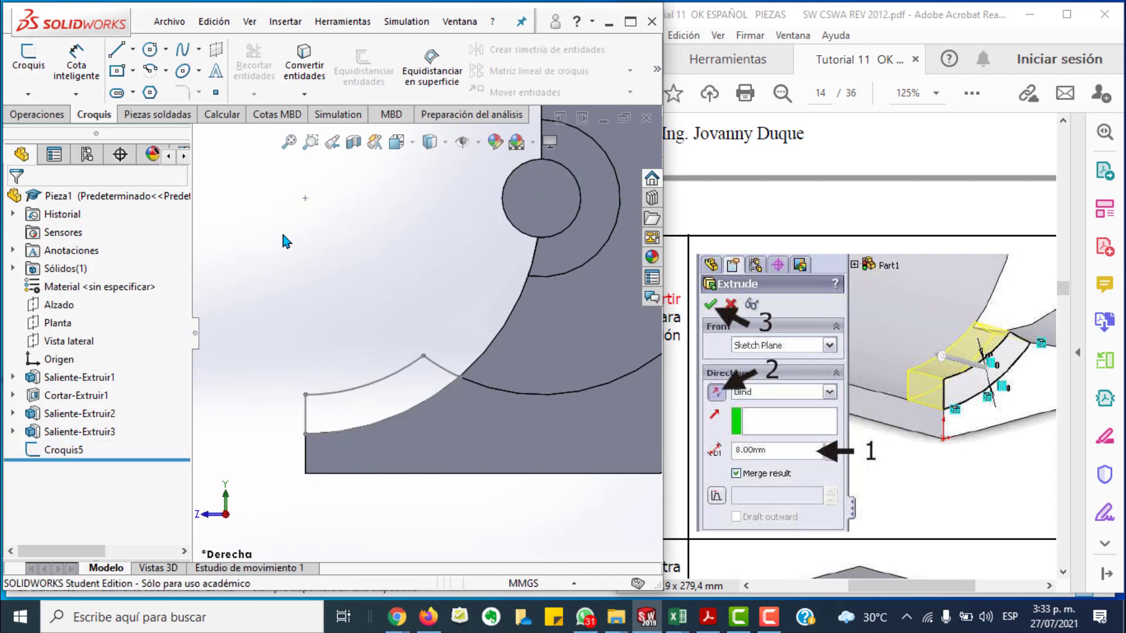
key("space")
left_click(335, 198)
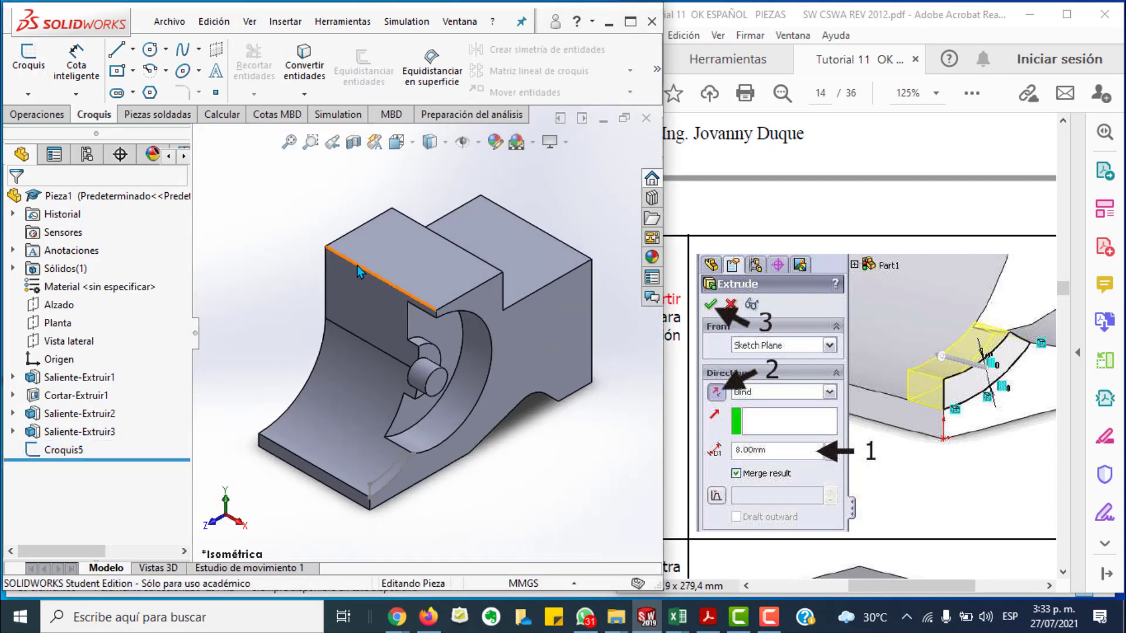
Step: Extrude Croquis5 8 mm as boss Saliente-Extruir4, flipping direction toward the arc
left_click(51, 115)
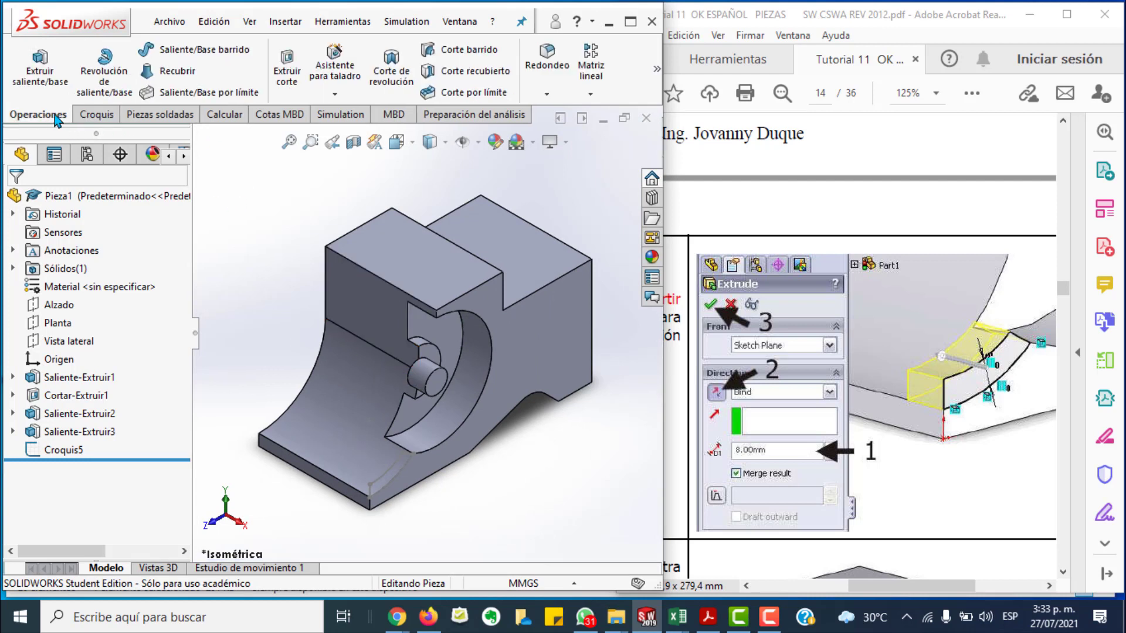
left_click(40, 69)
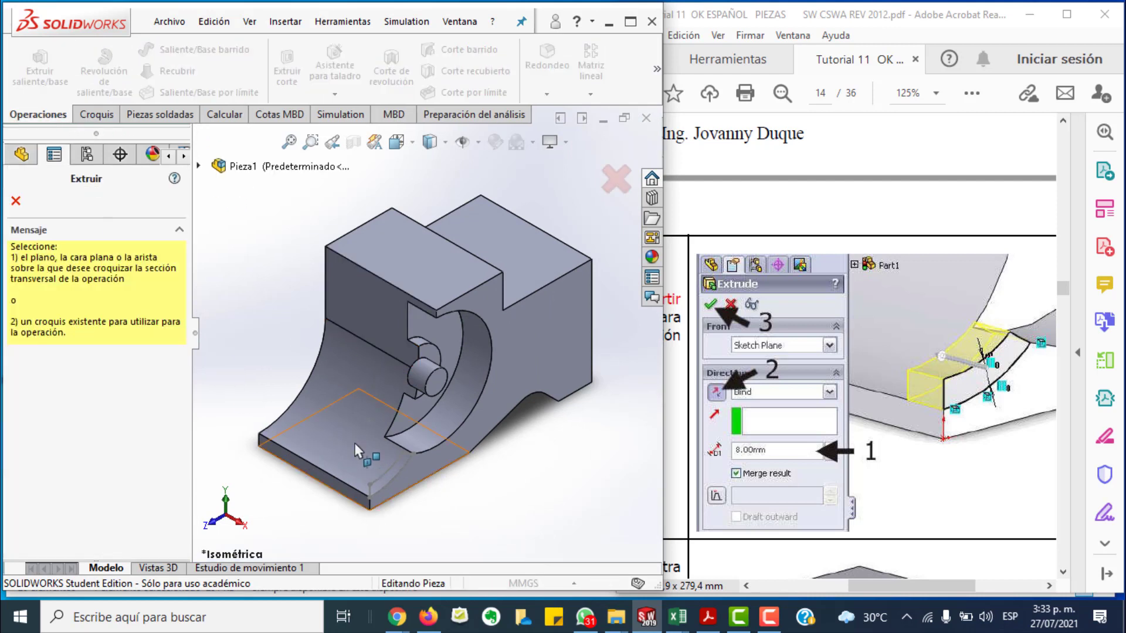
left_click(375, 489)
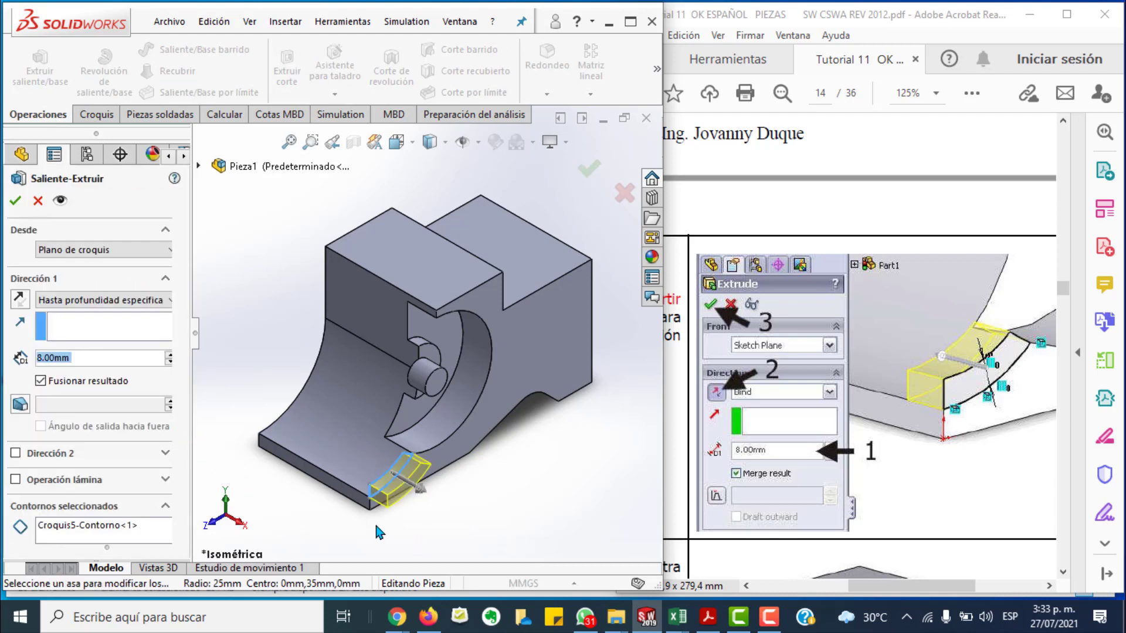
left_click(20, 300)
left_click(22, 301)
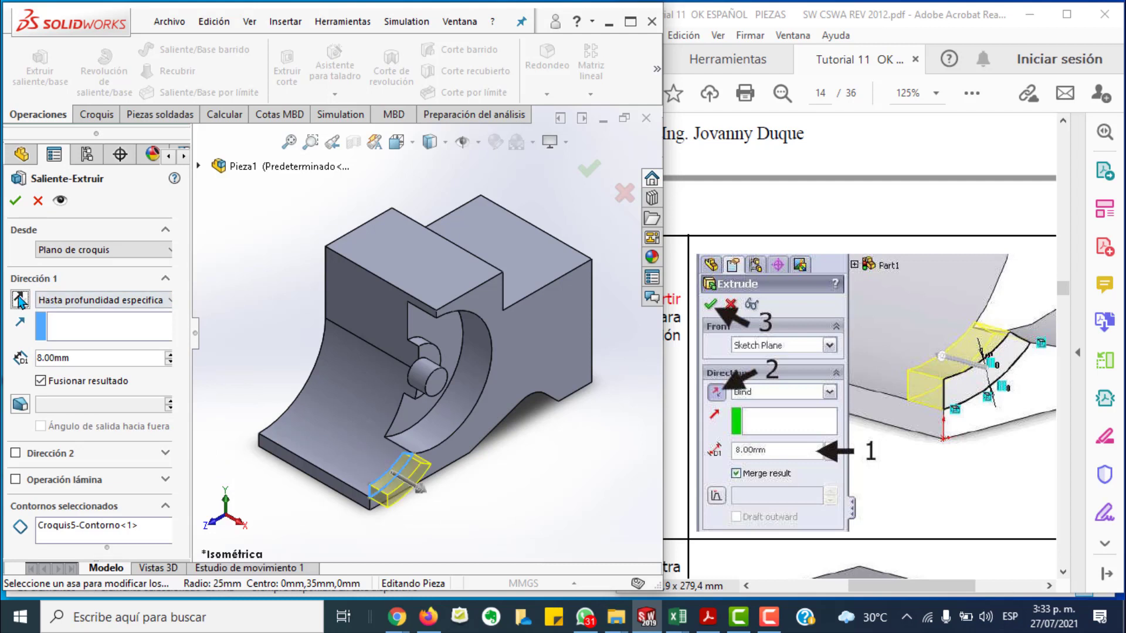
left_click(21, 301)
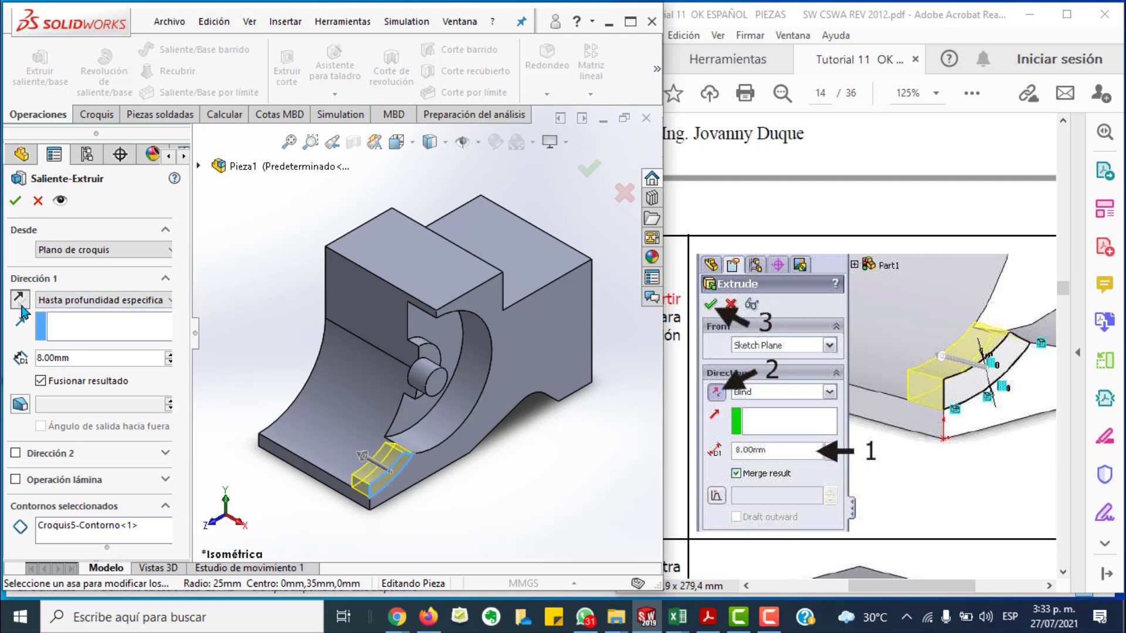
left_click(16, 202)
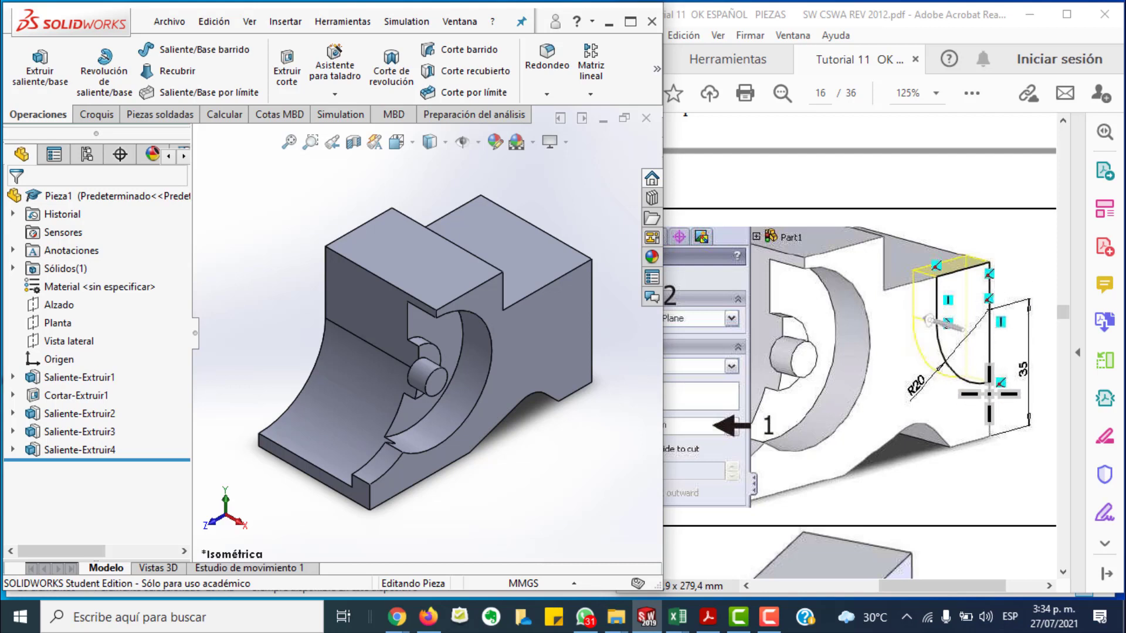
Step: Start Croquis6 on the bracket's right side face, viewed from Right and zoomed to the upper corner
left_click(706, 449)
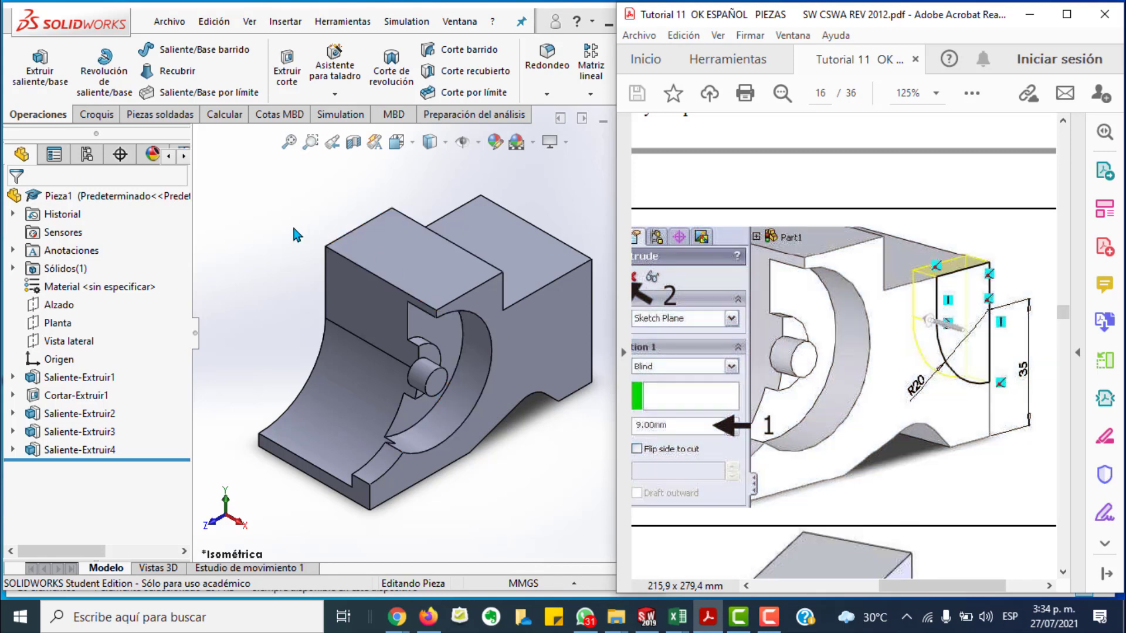
left_click(94, 114)
left_click(28, 62)
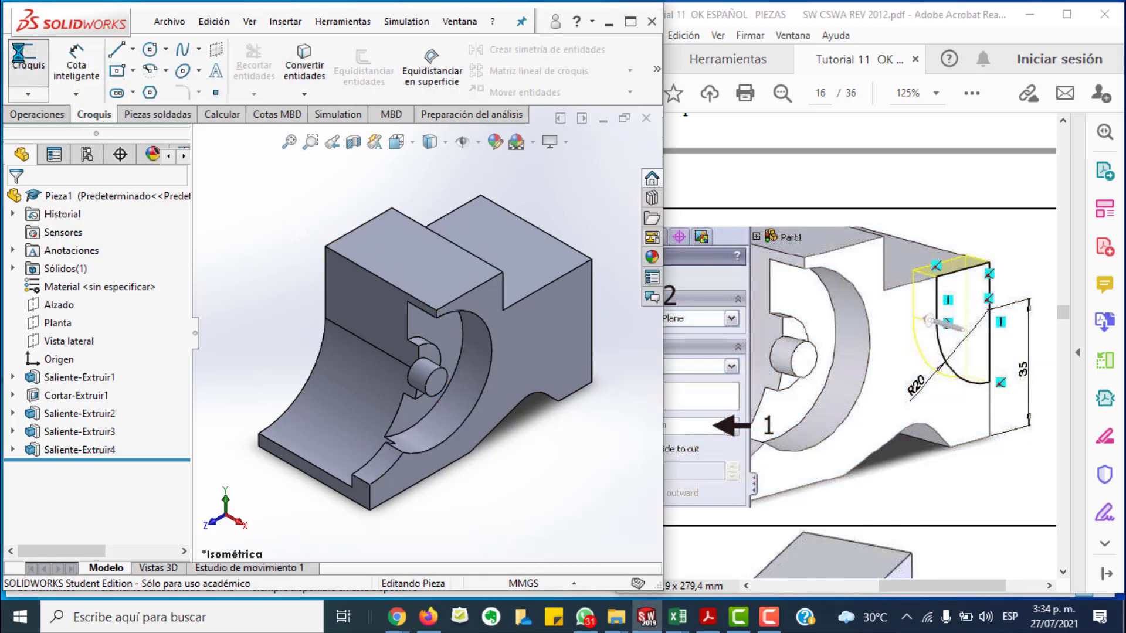
left_click(585, 348)
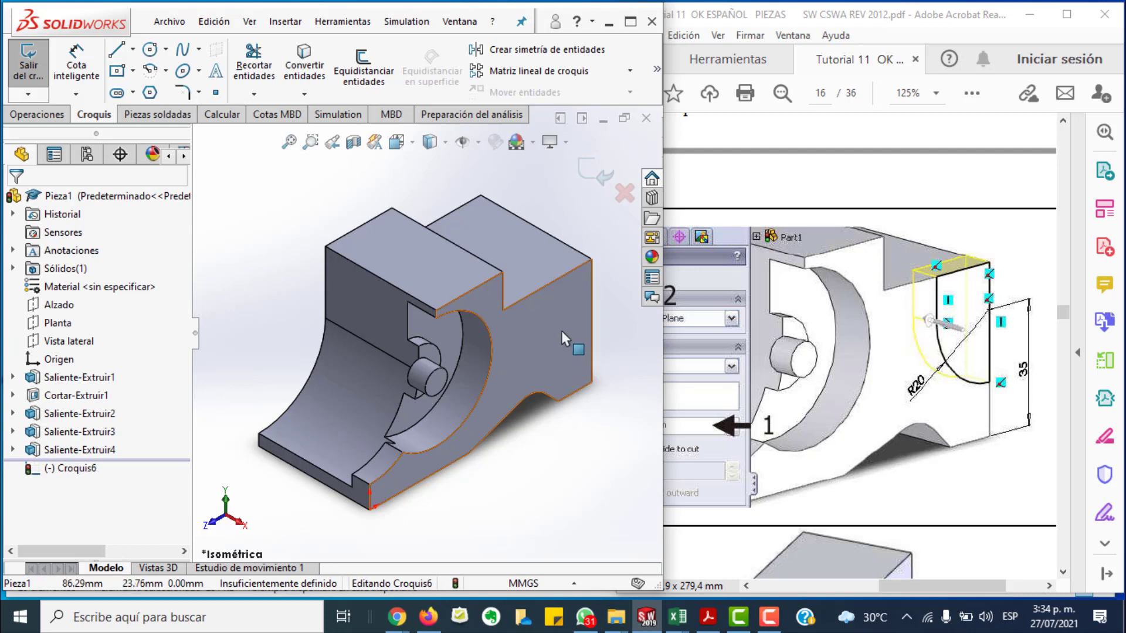
left_click(414, 149)
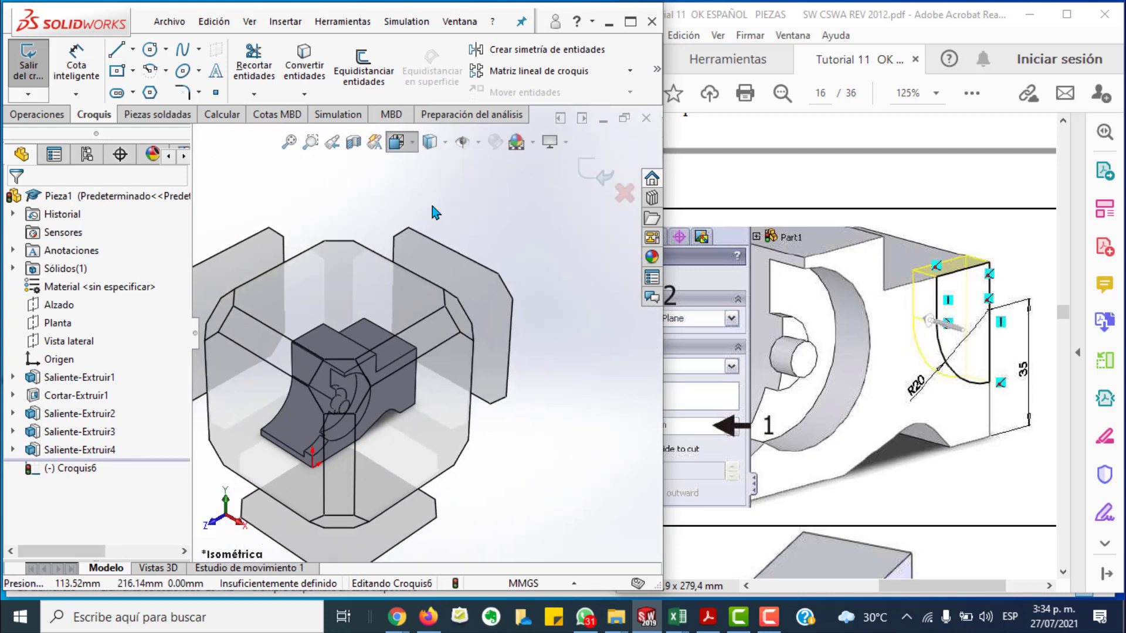
left_click(489, 237)
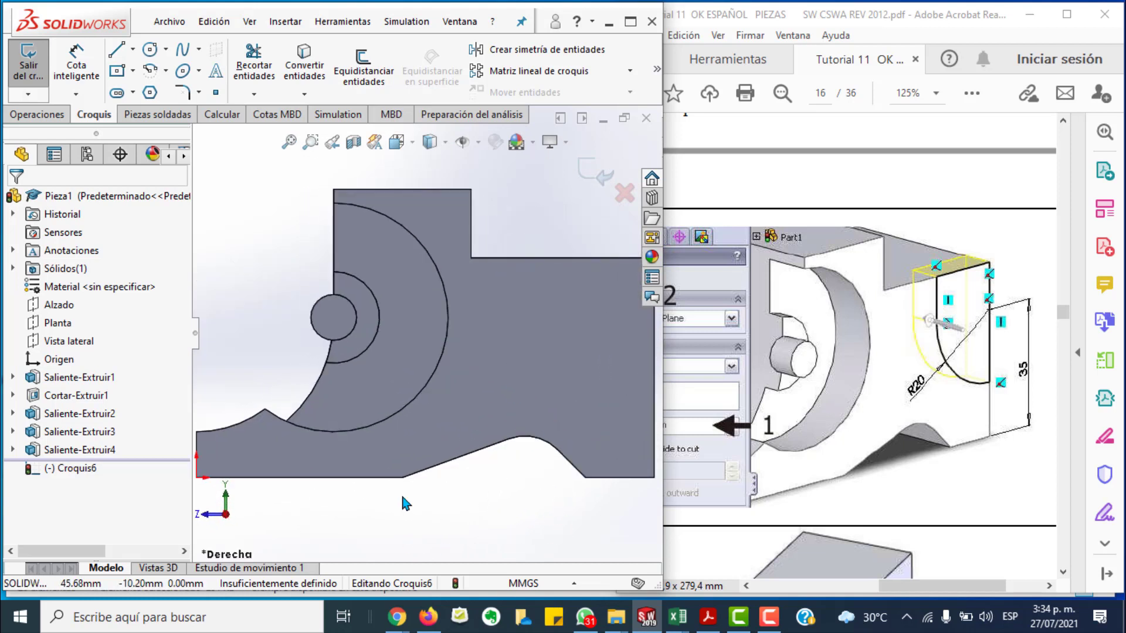
key("f")
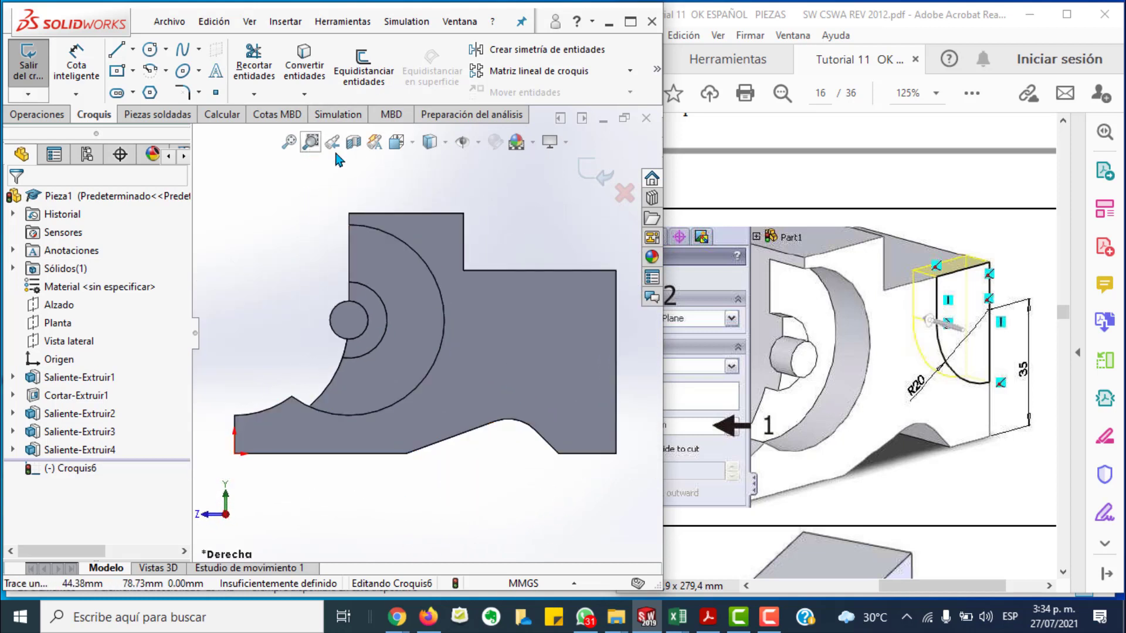
left_click_drag(492, 238, 621, 428)
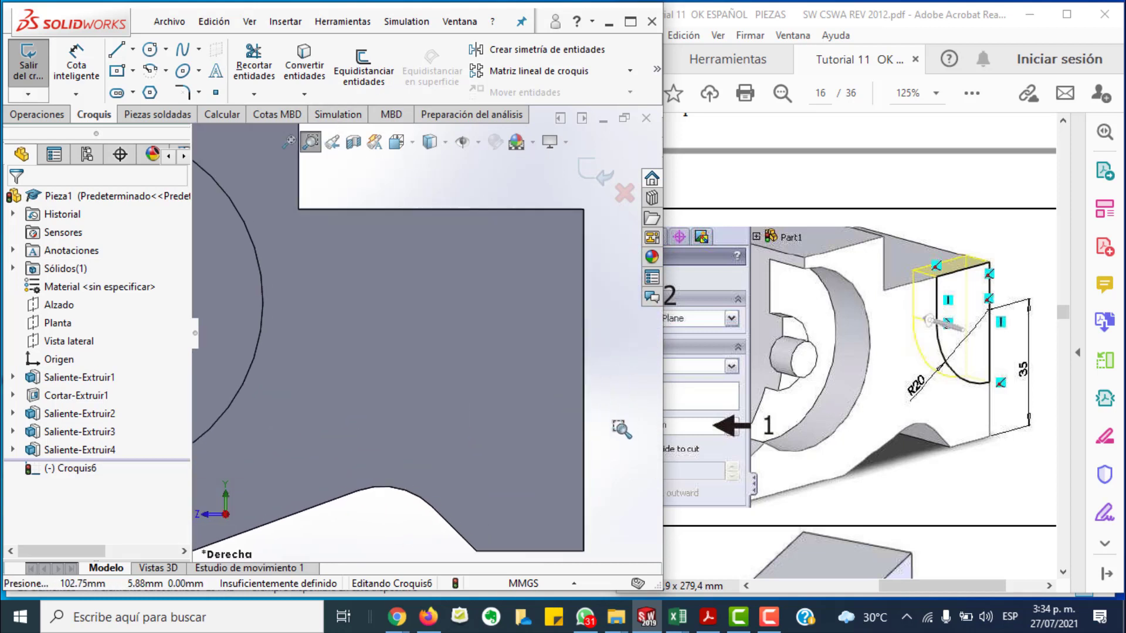
scroll(623, 401, "up", 1)
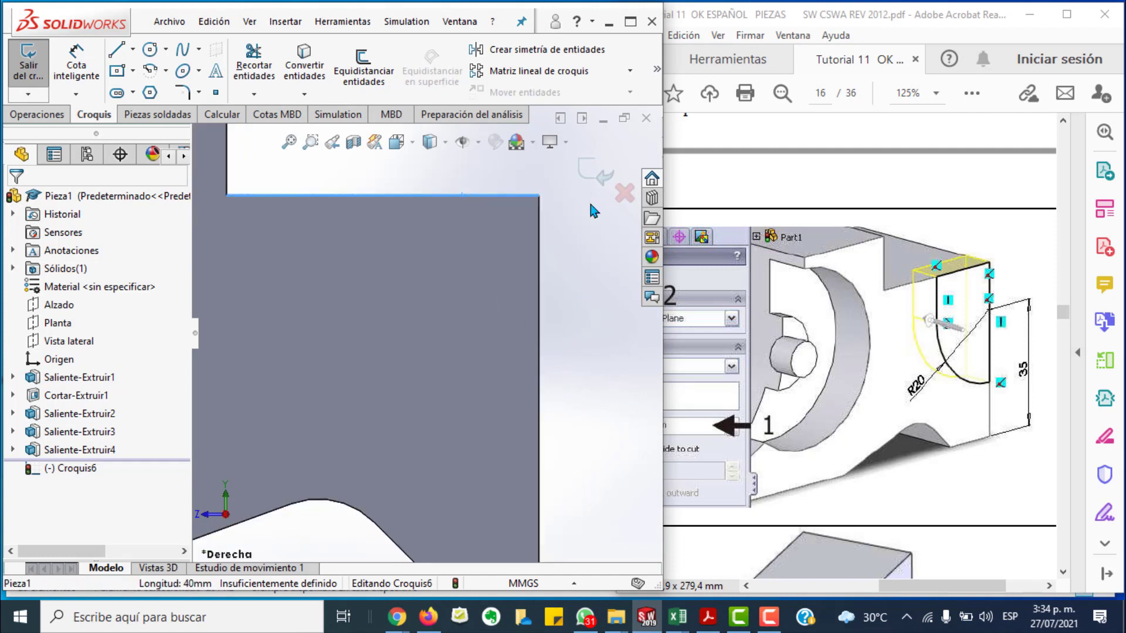
Step: Convert the top and right edges into Croquis6 and draw a vertical line from the top edge
left_click(536, 265)
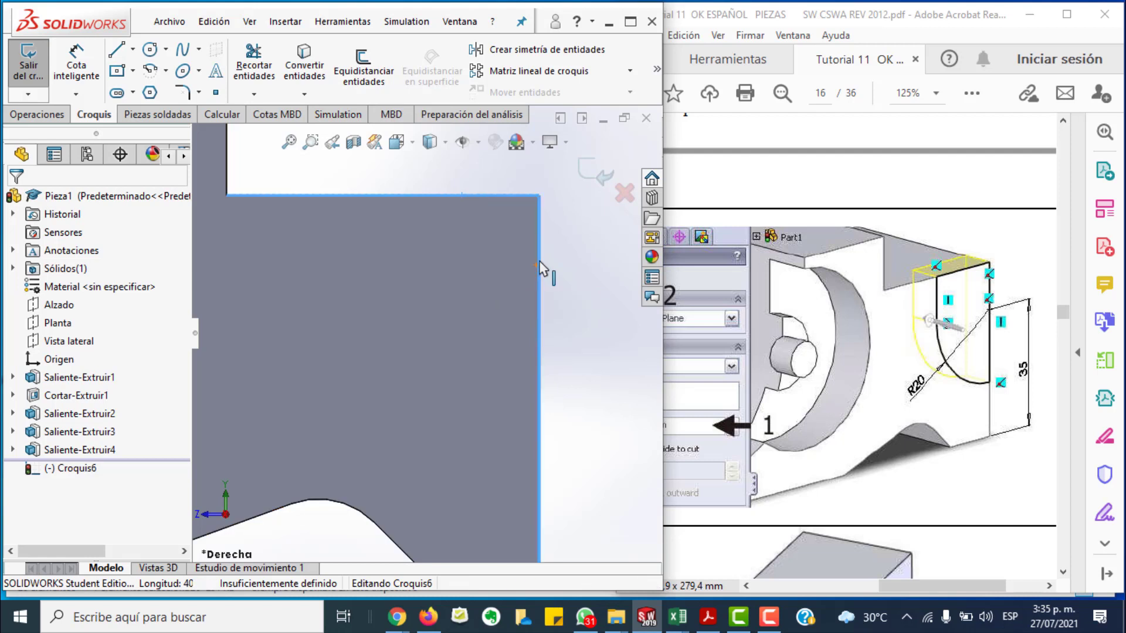
left_click(304, 67)
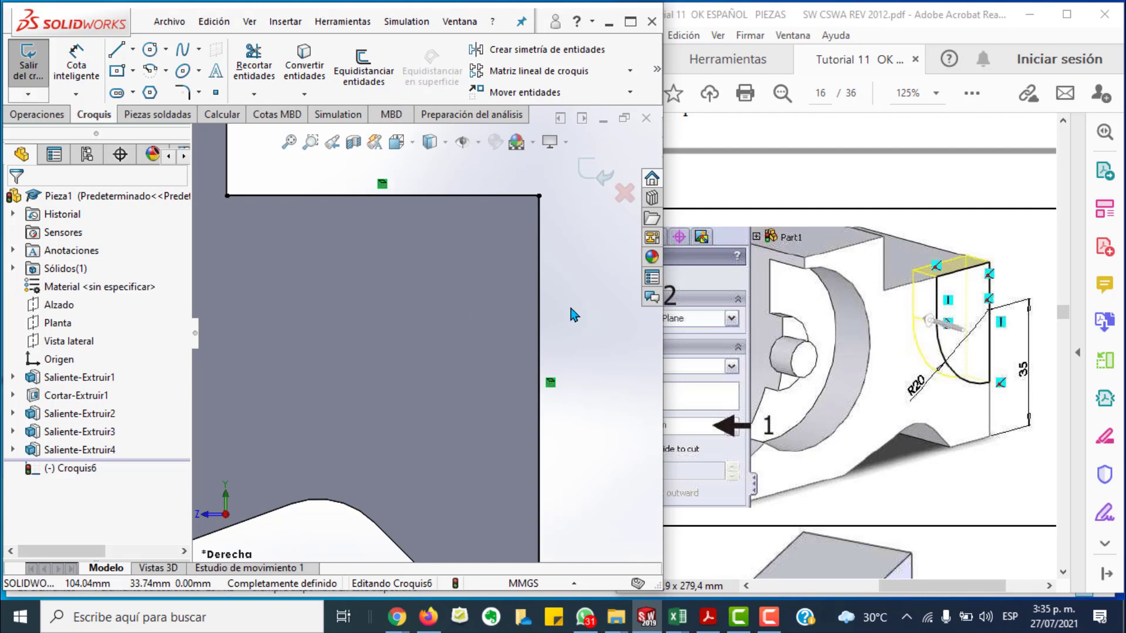
left_click(116, 49)
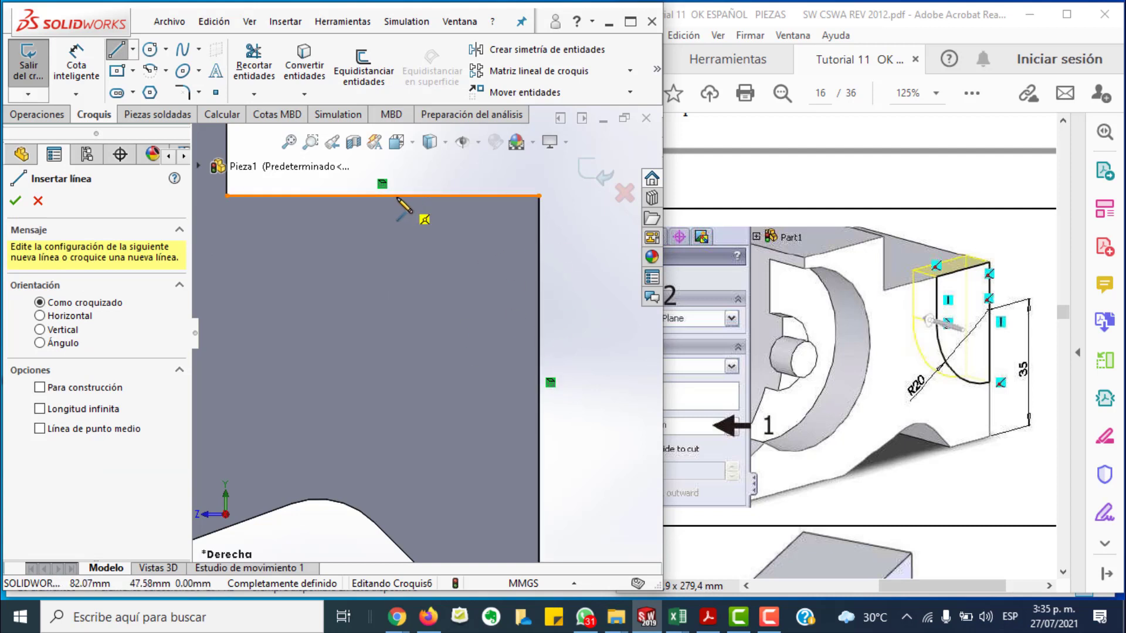
left_click(407, 196)
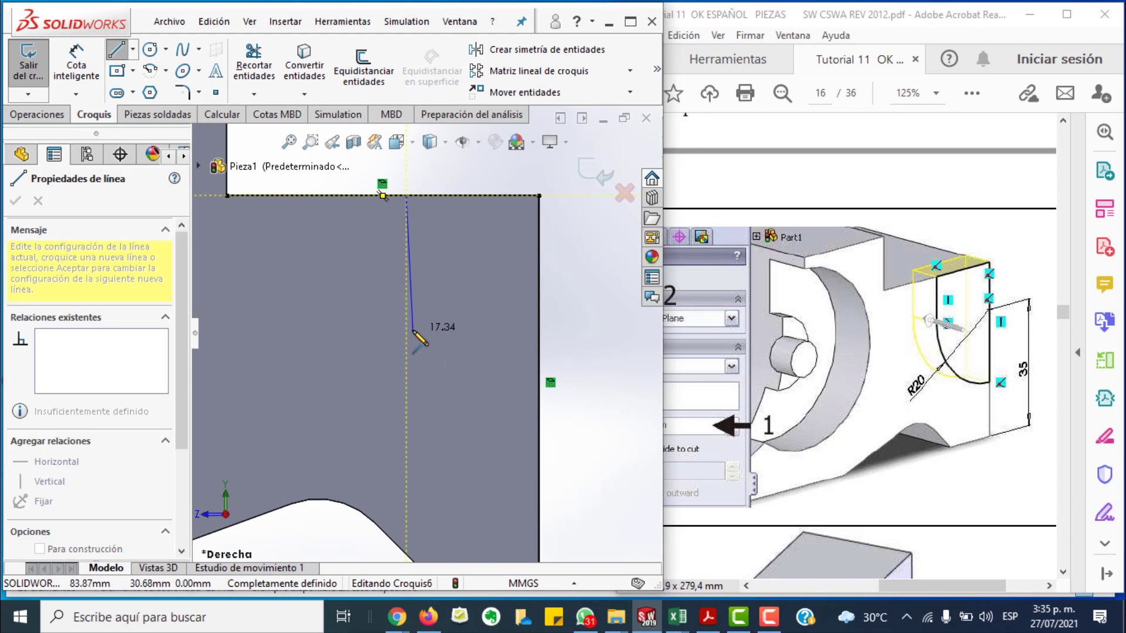
left_click(406, 343)
key("Escape")
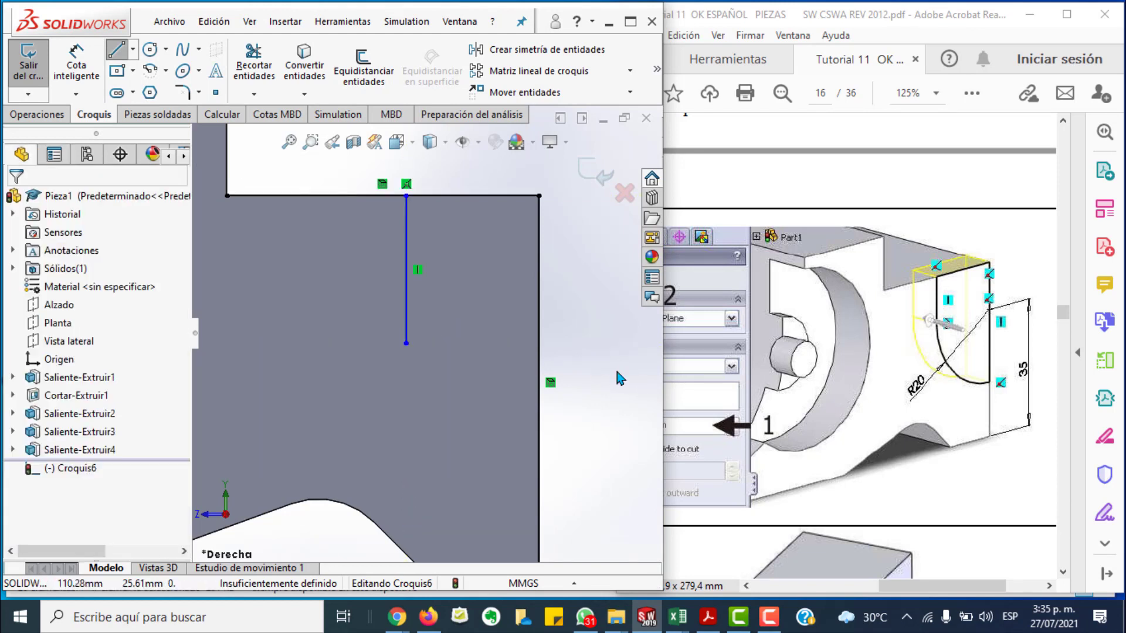
Step: Place a point on the right edge, dimensioned 35 mm above the bottom corner
scroll(578, 261, "up", 1)
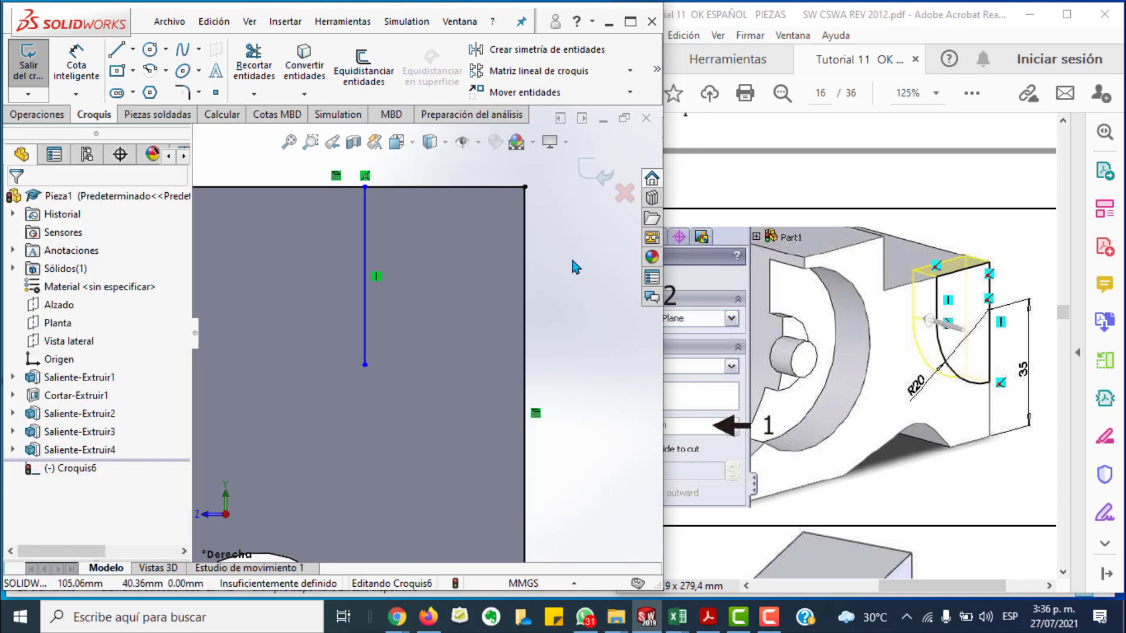
scroll(578, 263, "up", 1)
scroll(578, 264, "up", 1)
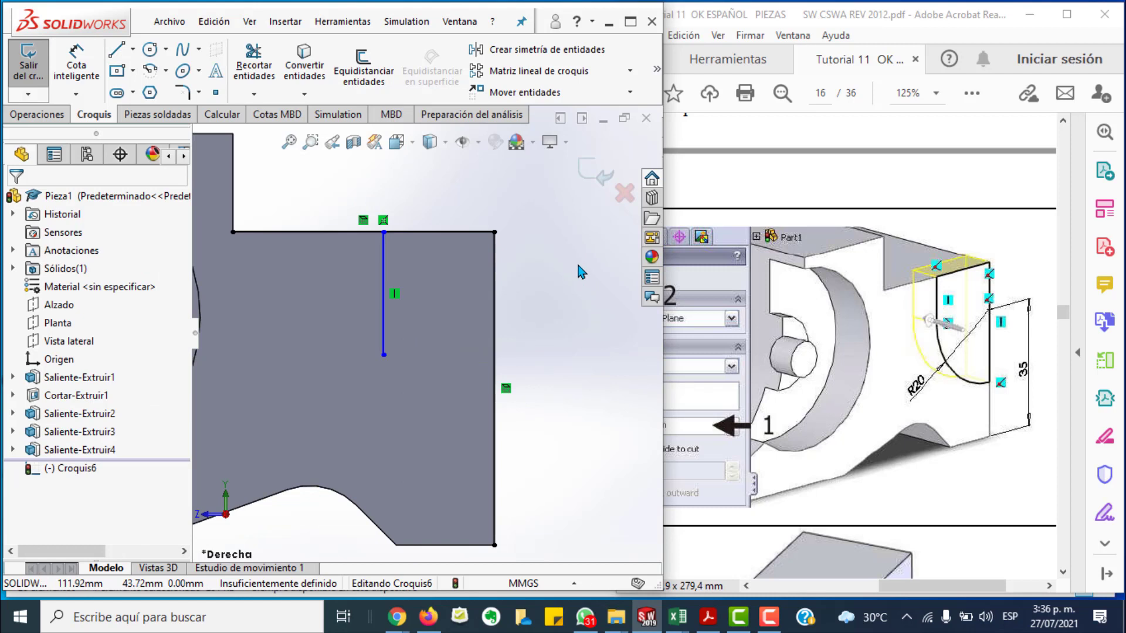
left_click(215, 94)
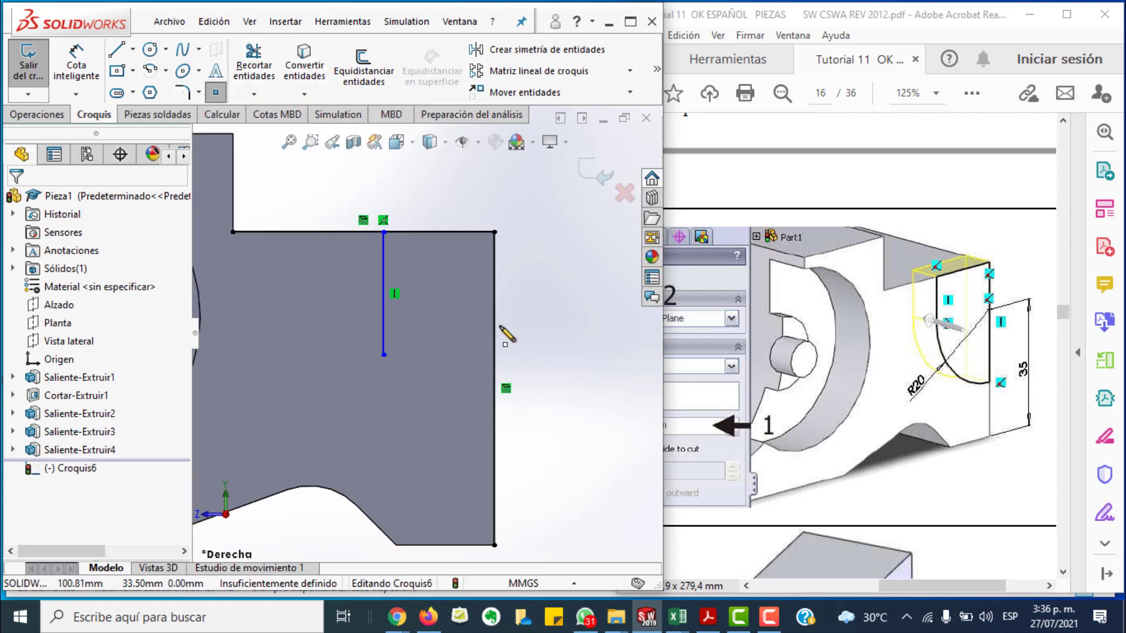
left_click(495, 389)
key("Escape")
left_click(77, 65)
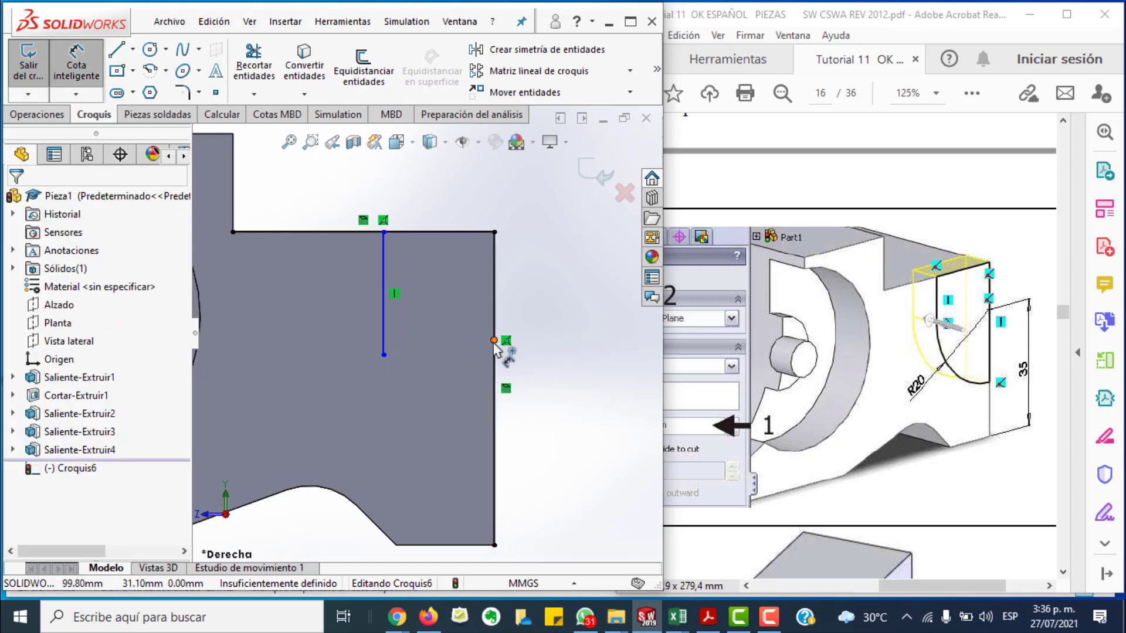
key("Escape")
left_click(495, 545)
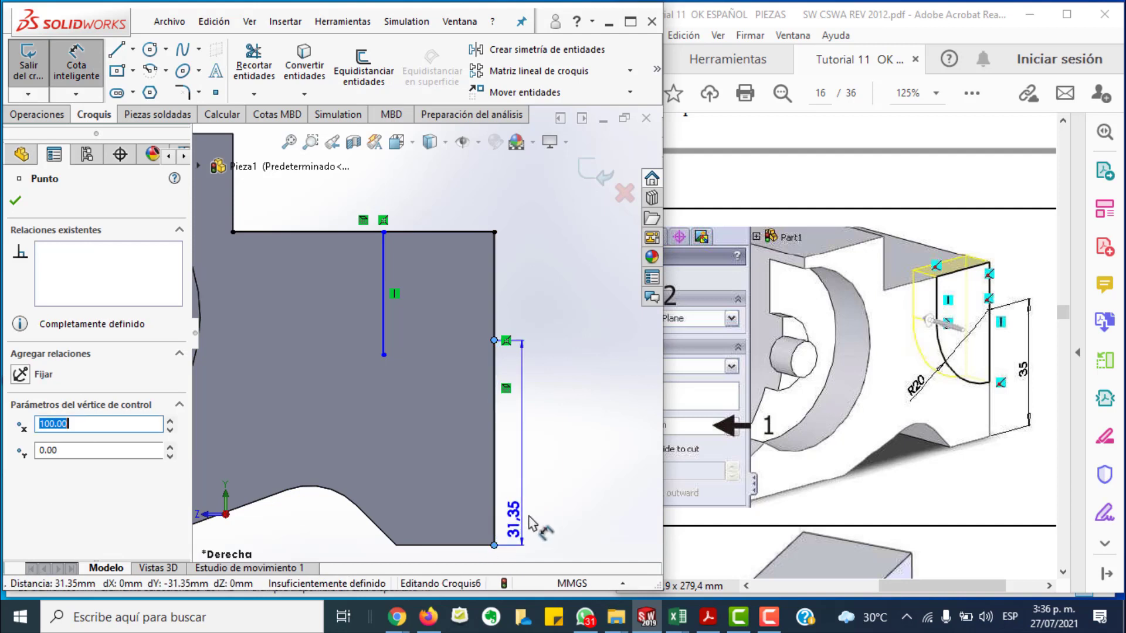
left_click(580, 463)
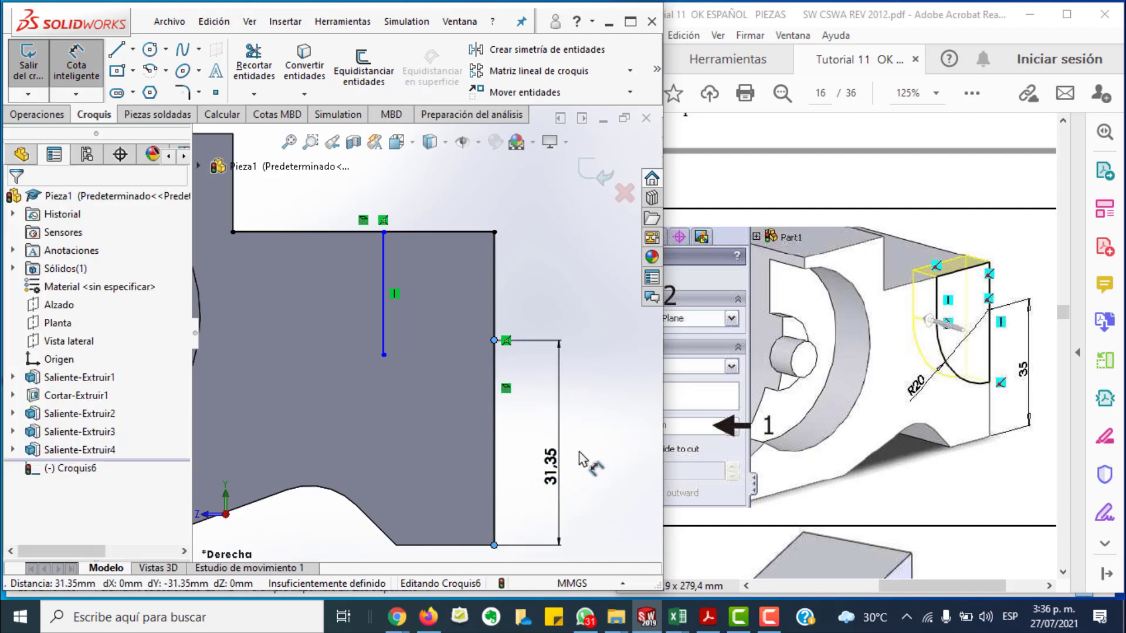
type("35")
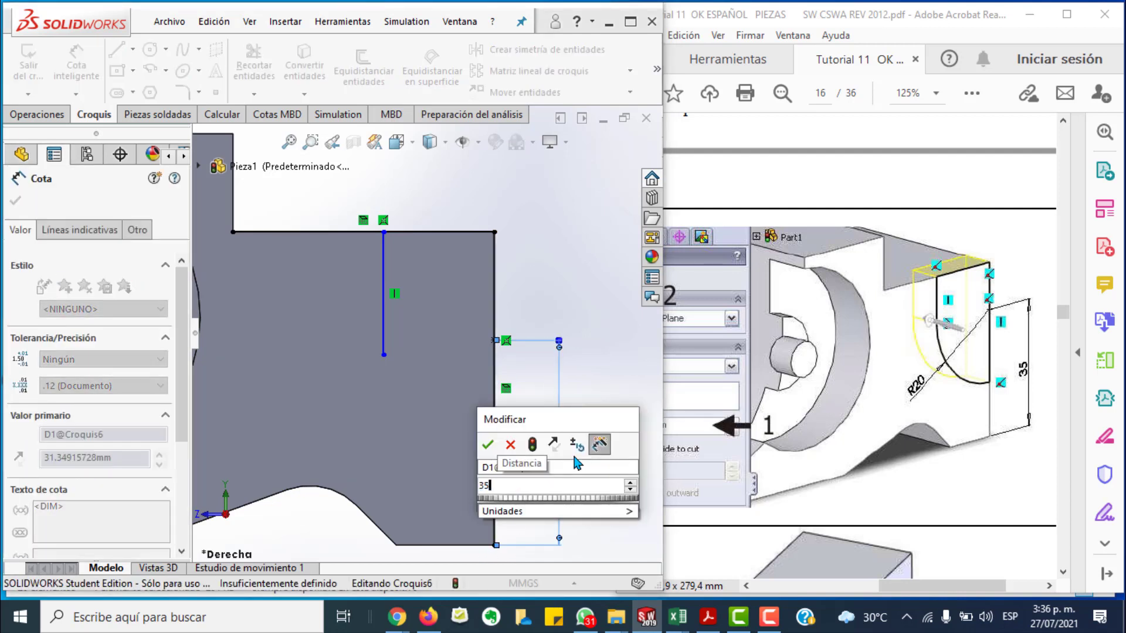
key("Return")
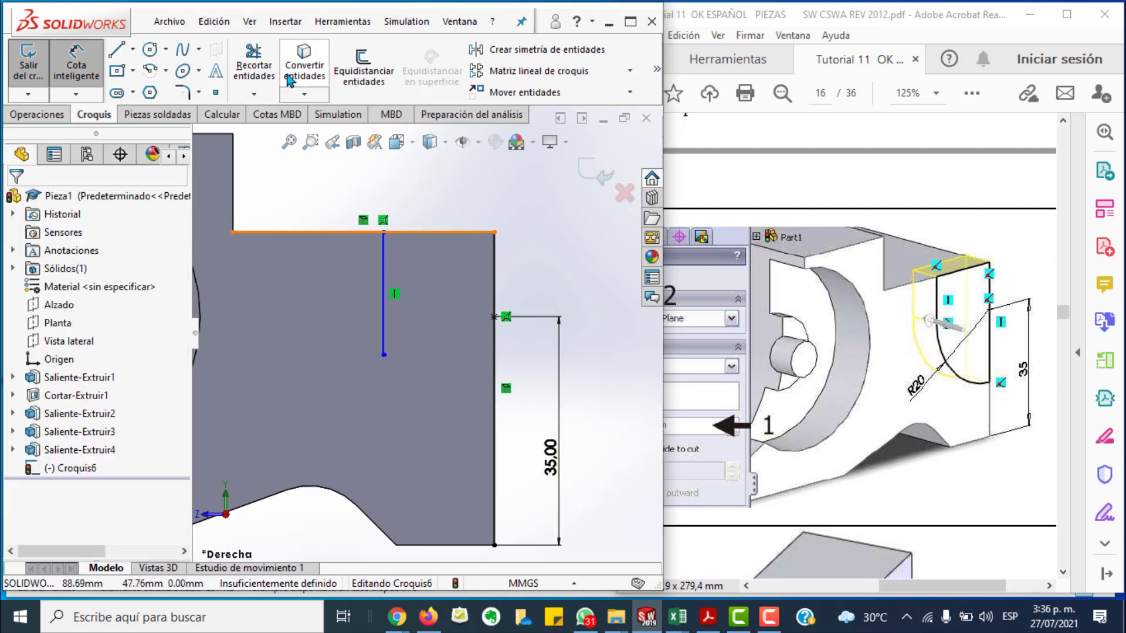
Step: Shorten the vertical line by dragging its lower endpoint upward
left_click(382, 356)
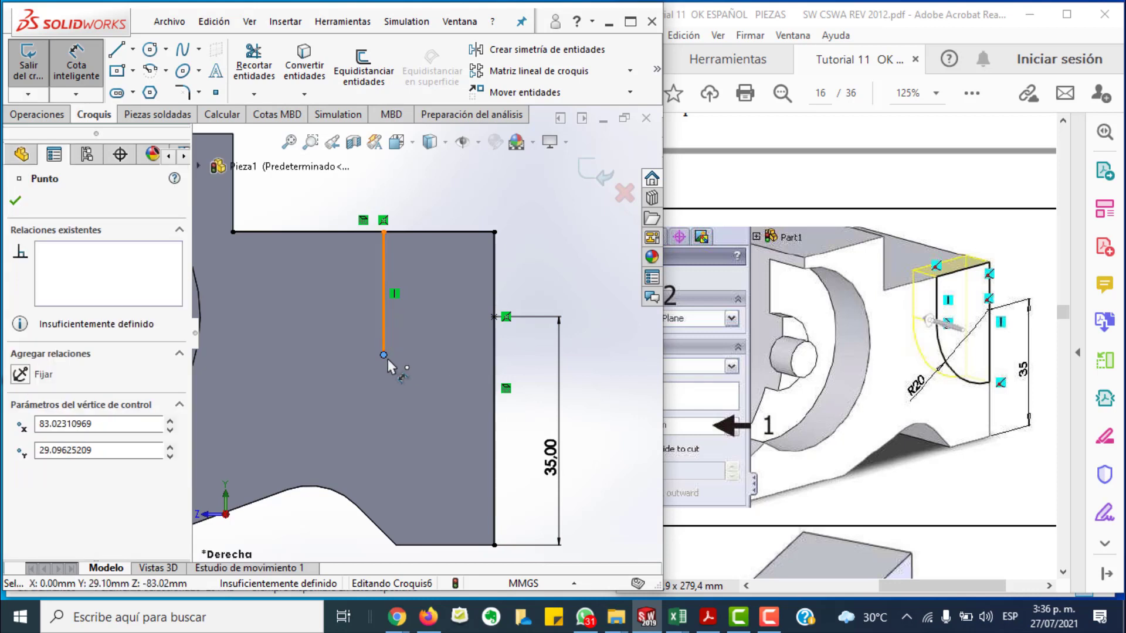
key("Escape")
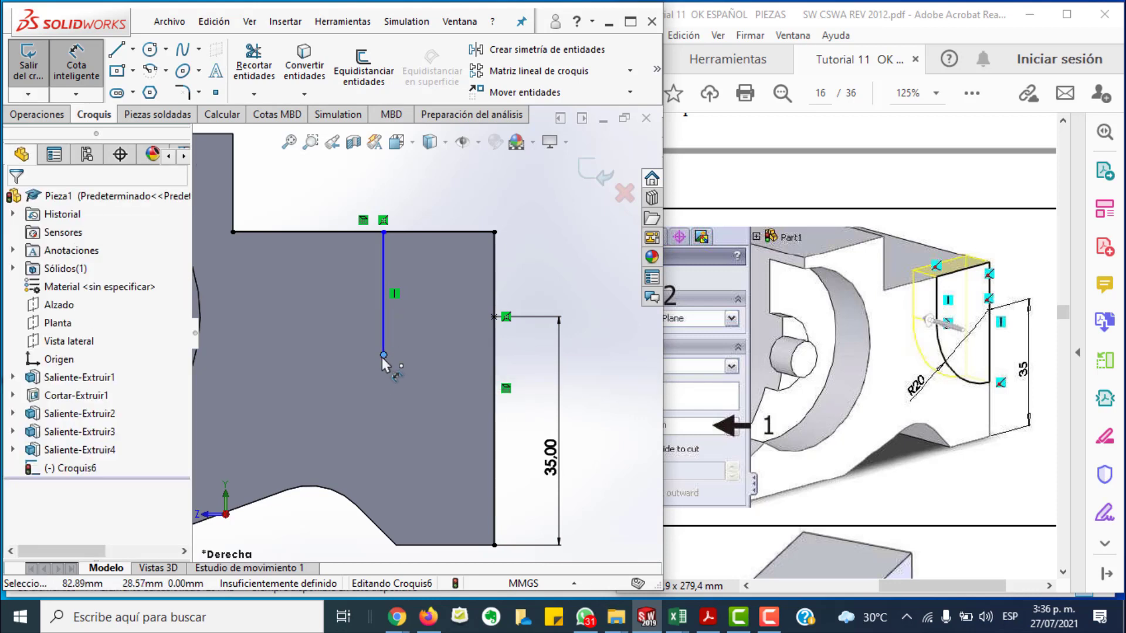
left_click(384, 355)
key("Escape")
key("Escape")
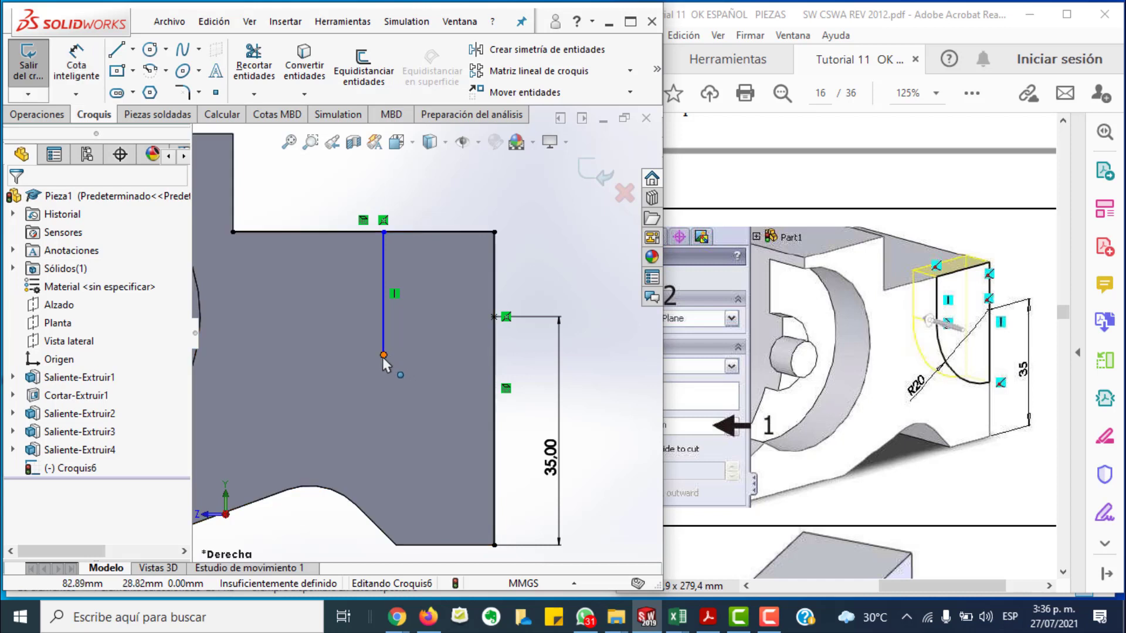
left_click_drag(384, 354, 377, 300)
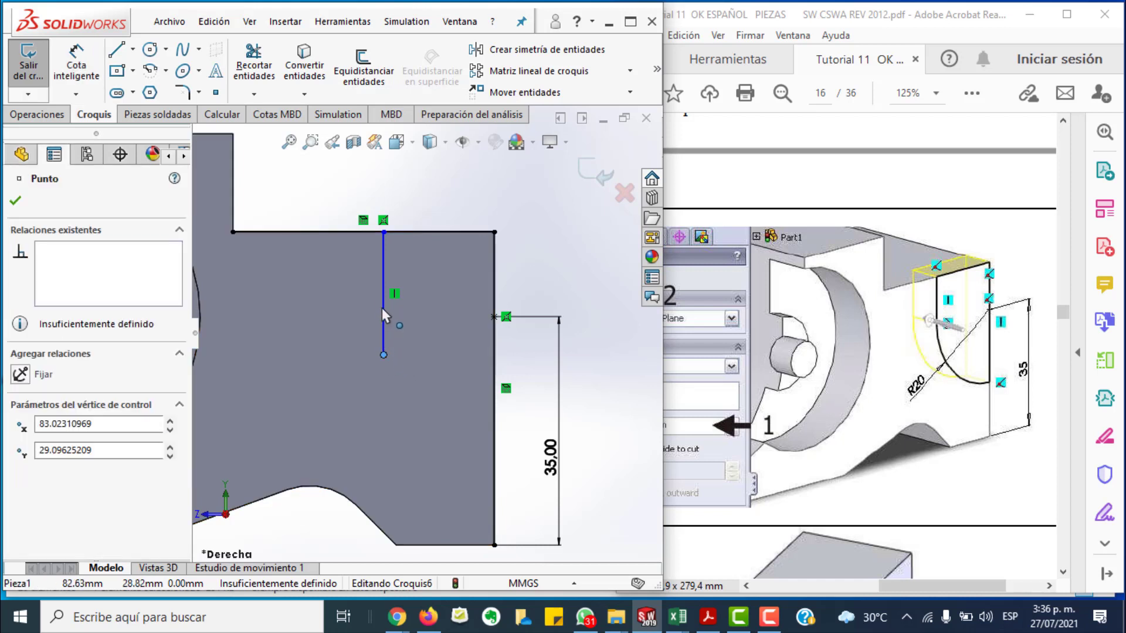
left_click(399, 383)
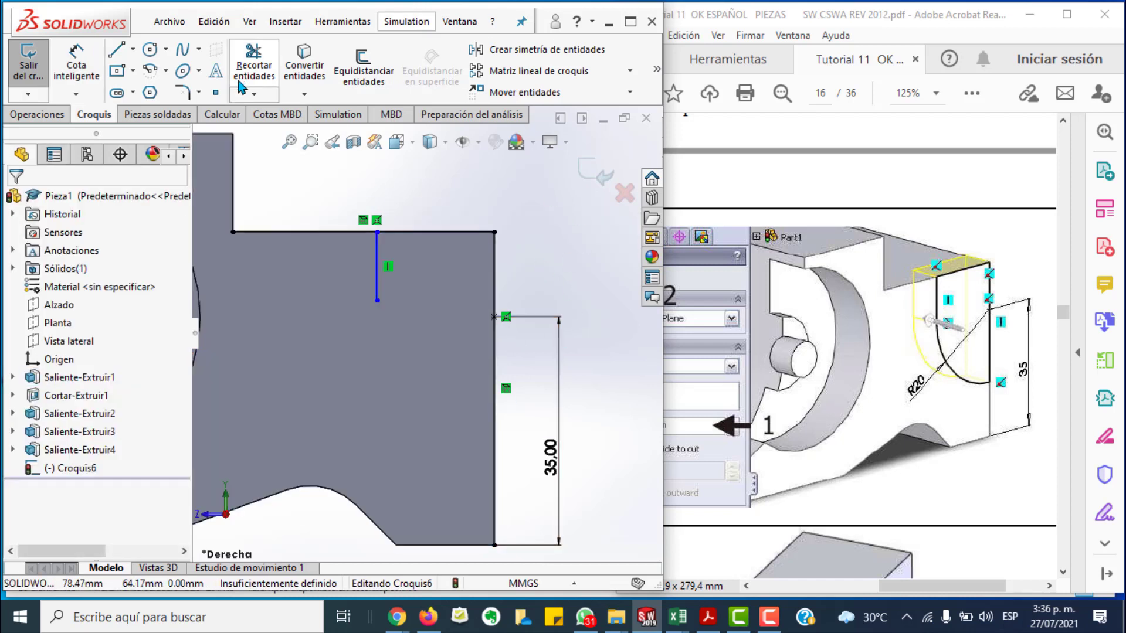
Step: Draw a centre-point arc centred on the 35 mm point, ending at the vertical line's lower end
left_click(157, 75)
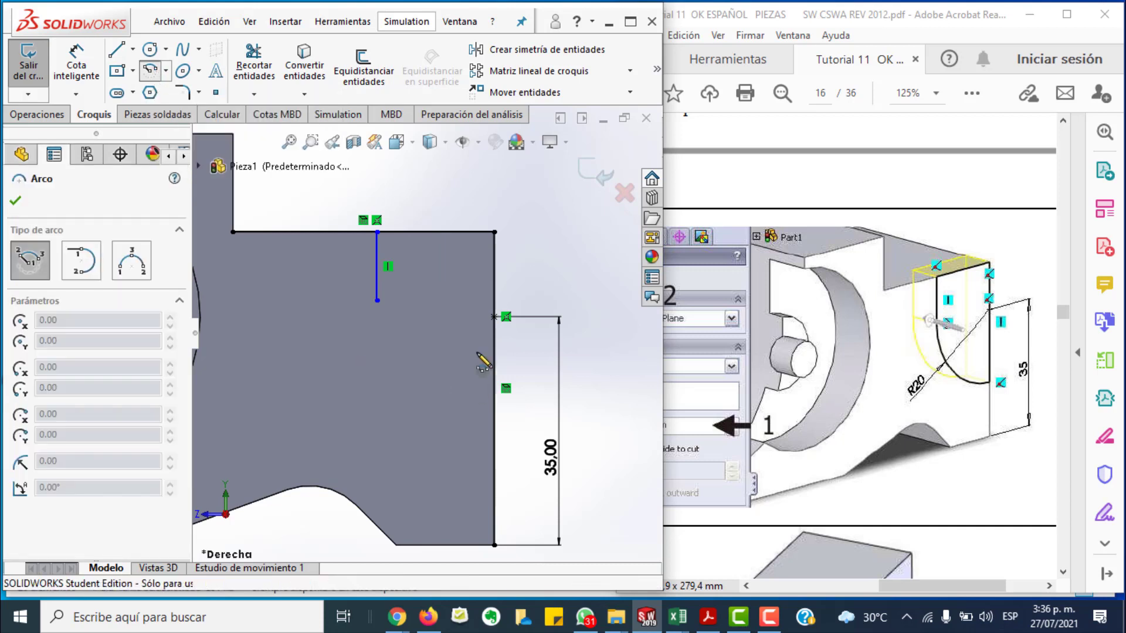
left_click(495, 317)
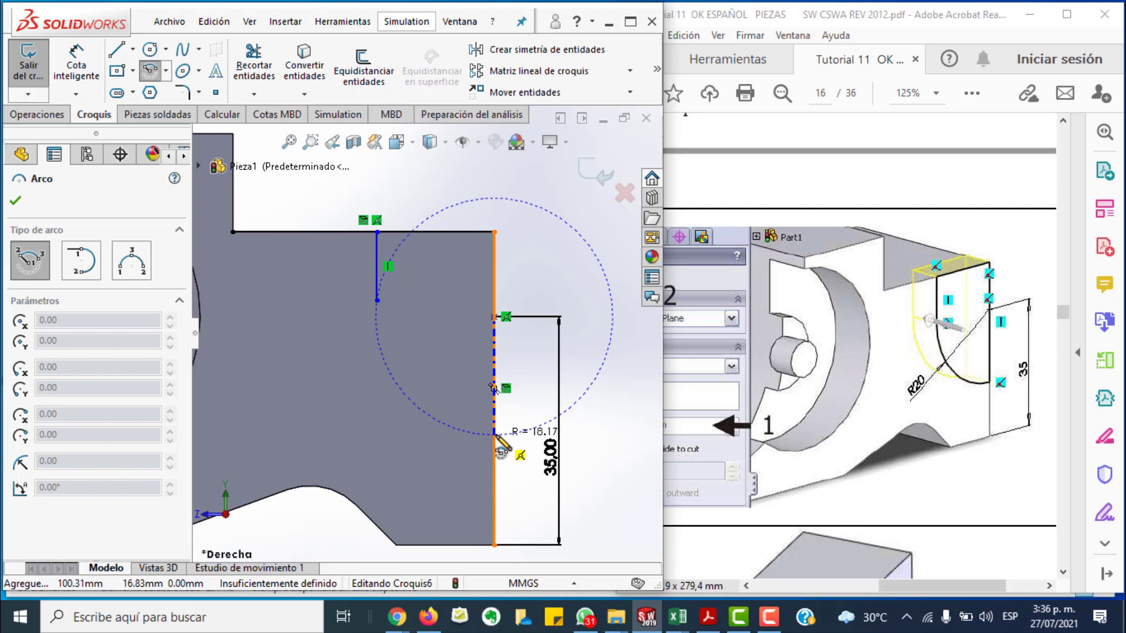
left_click(496, 437)
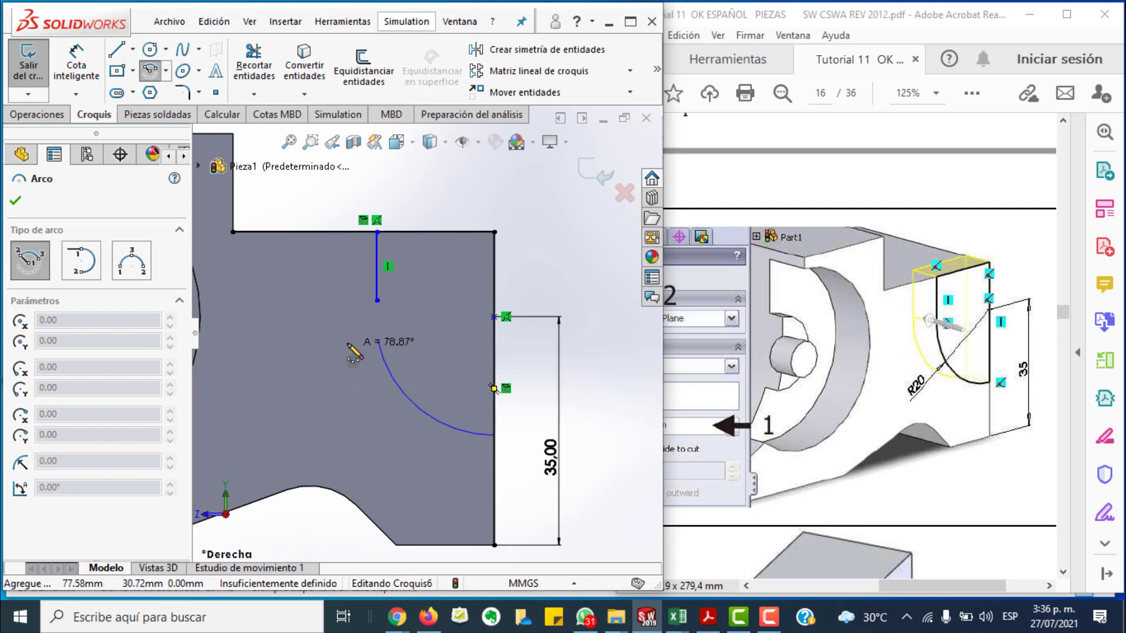
left_click(376, 319)
key("Escape")
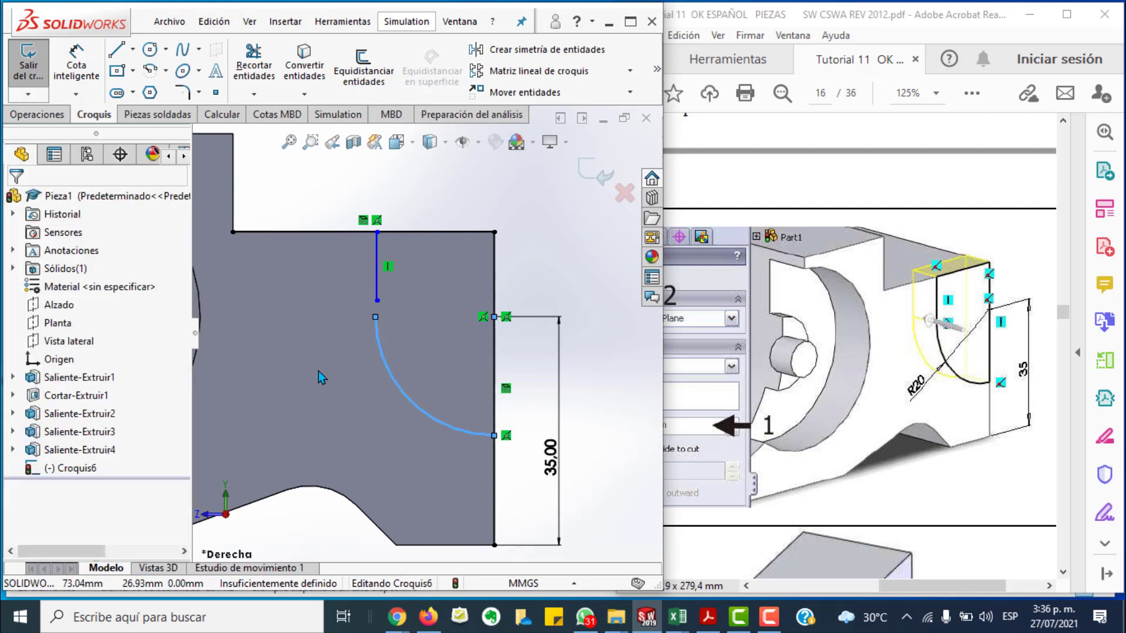
left_click(550, 256)
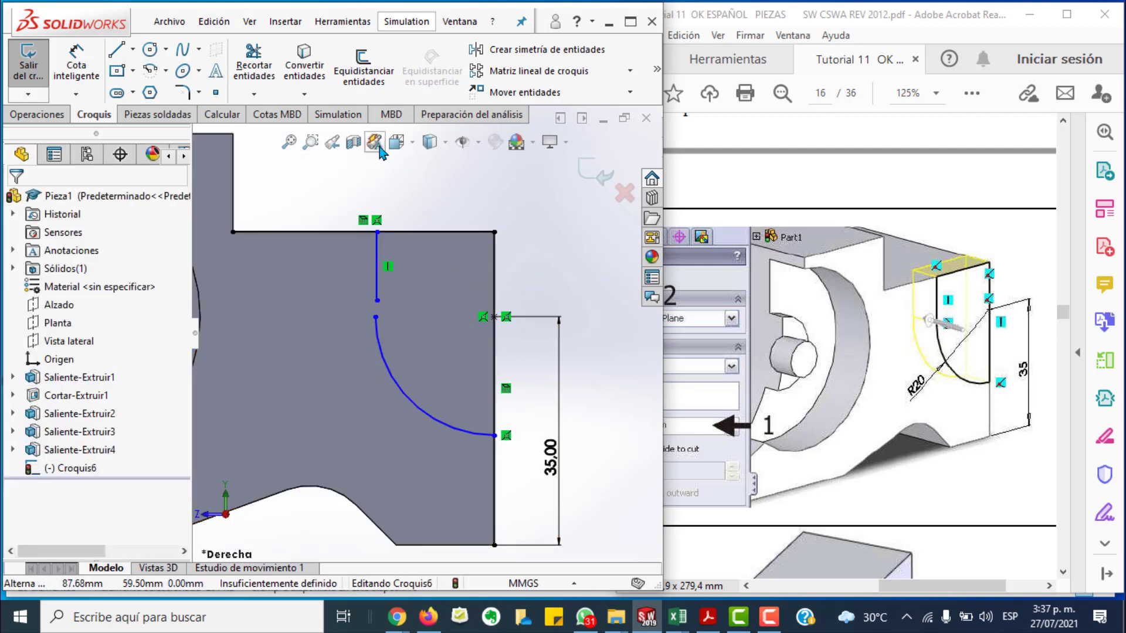
Step: Merge the arc's upper endpoint with the vertical line's lower endpoint
left_click(375, 317)
left_click(377, 300, "ctrl")
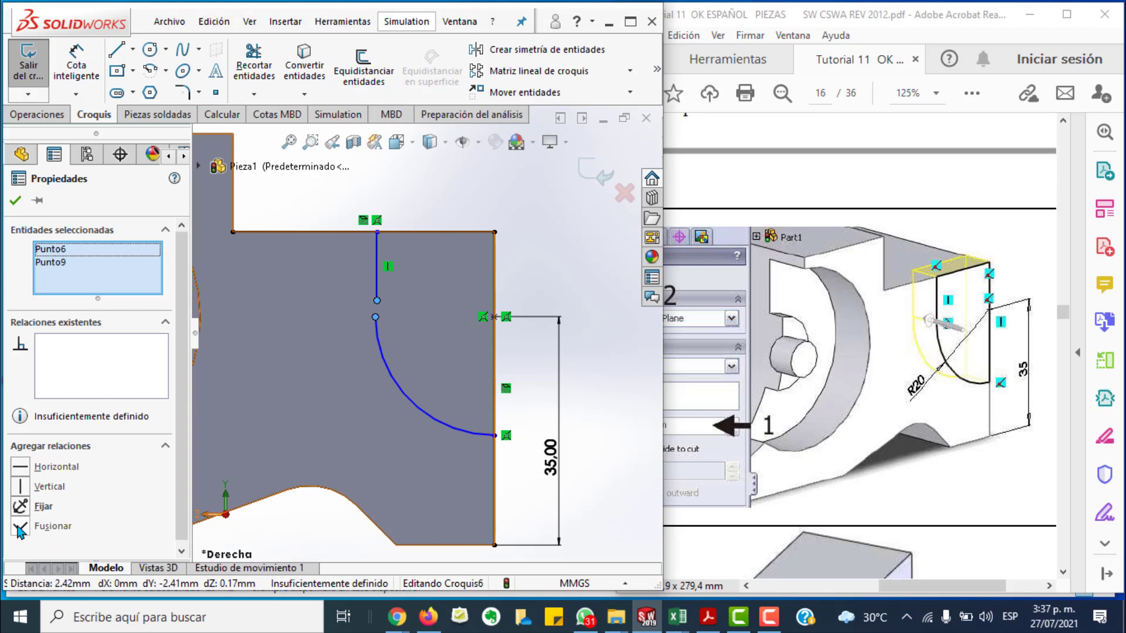
left_click(19, 529)
left_click(614, 385)
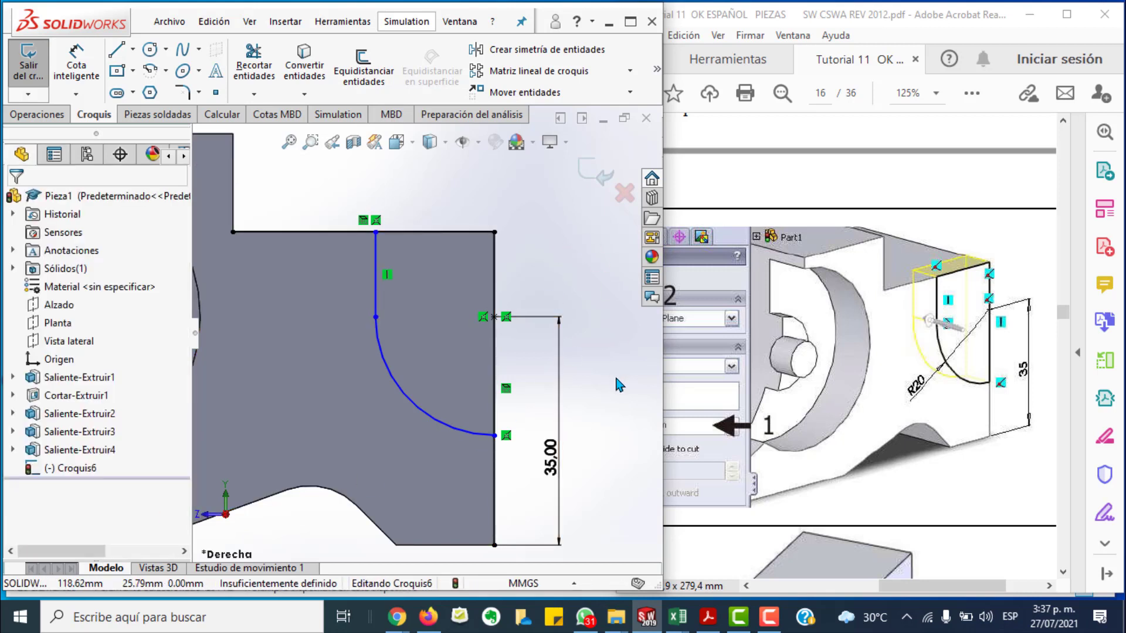
left_click(77, 66)
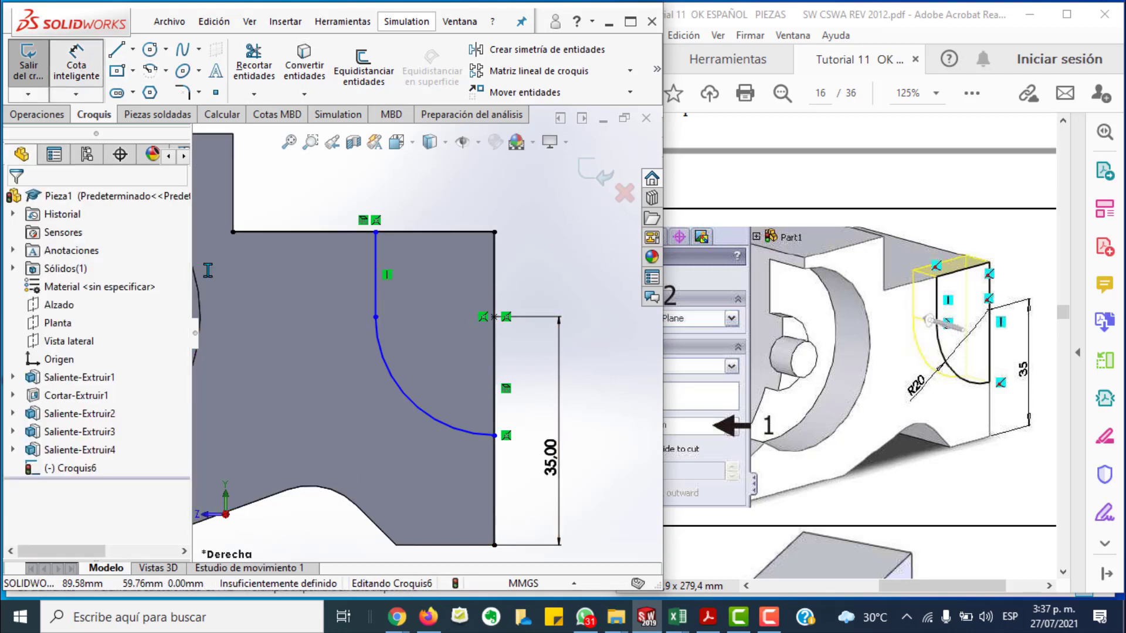
Step: Dimension the corner arc with a 20 mm radius (R20.00)
left_click(420, 417)
left_click(424, 371)
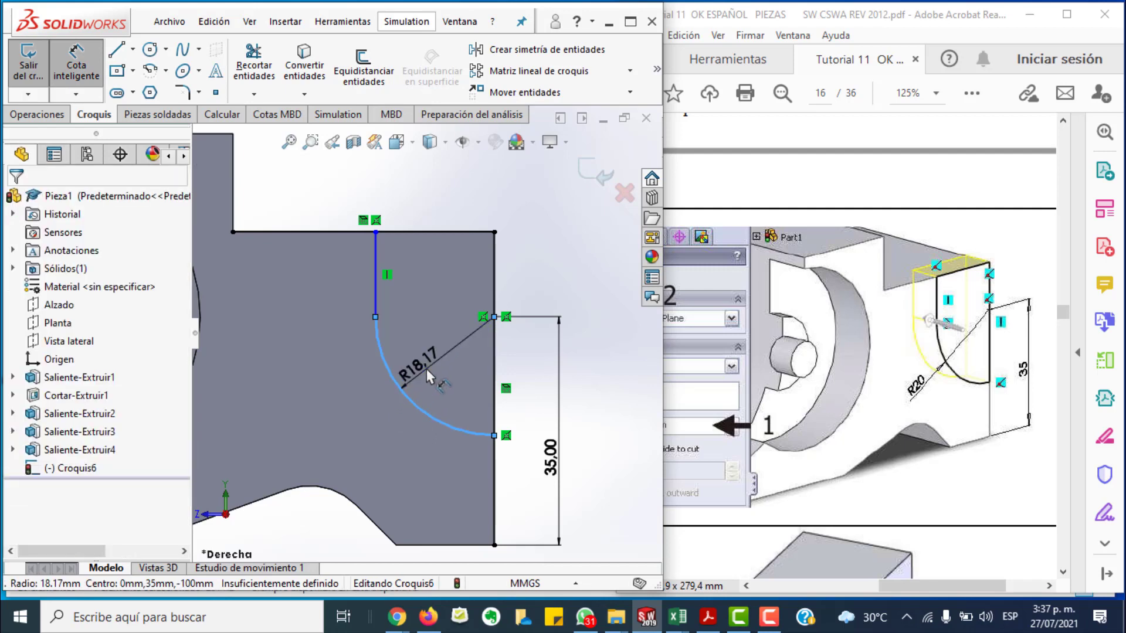
left_click(427, 368)
type("20")
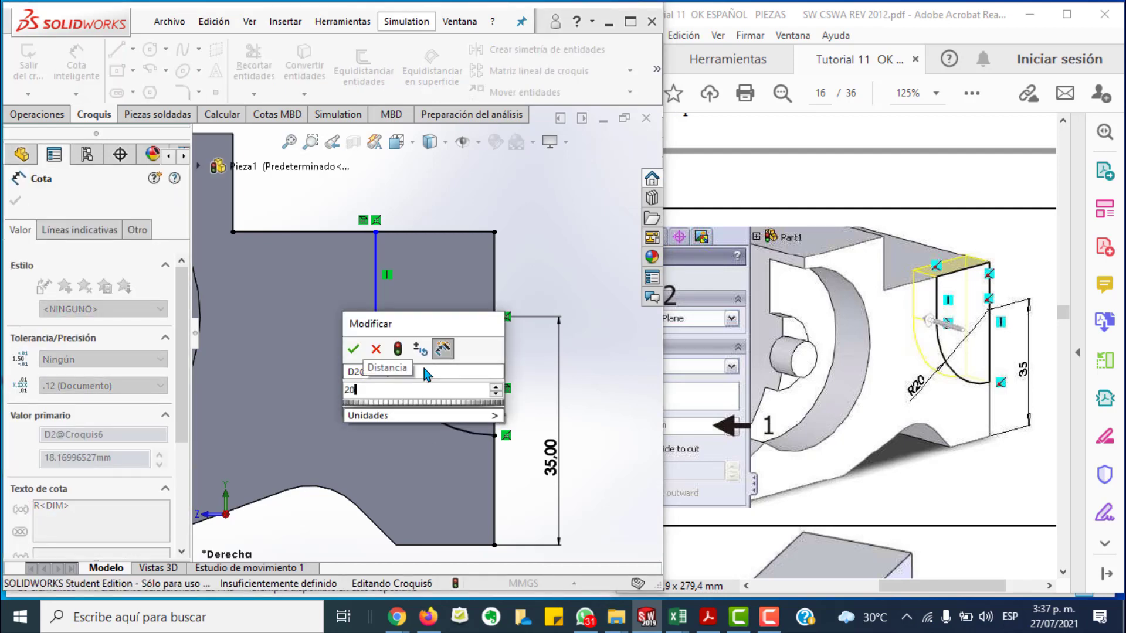
key("Return")
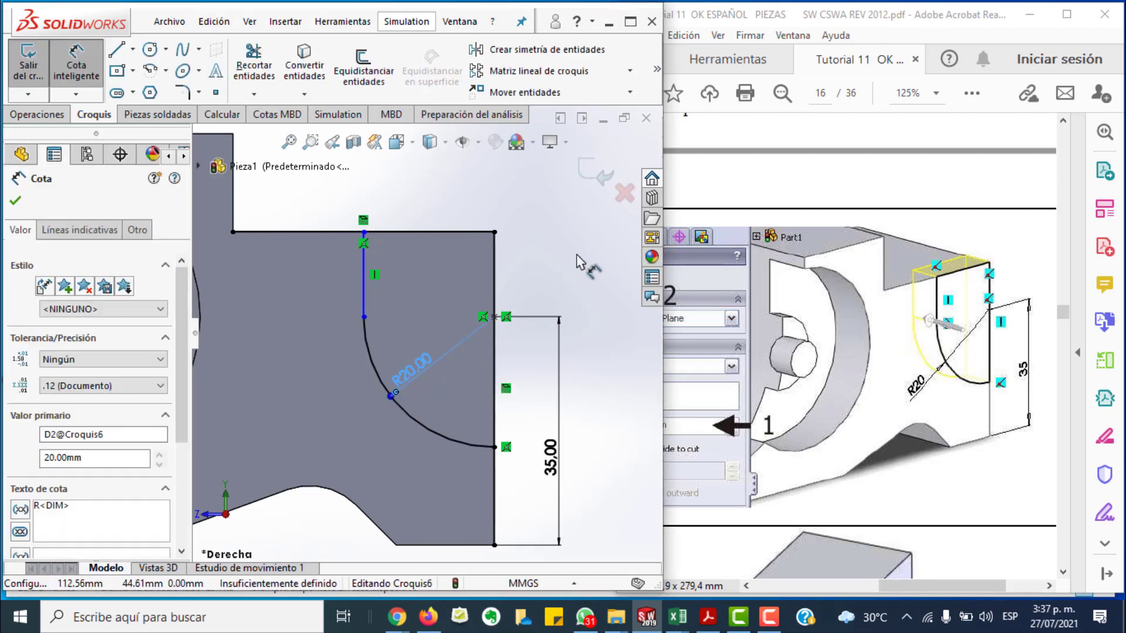
left_click(545, 267)
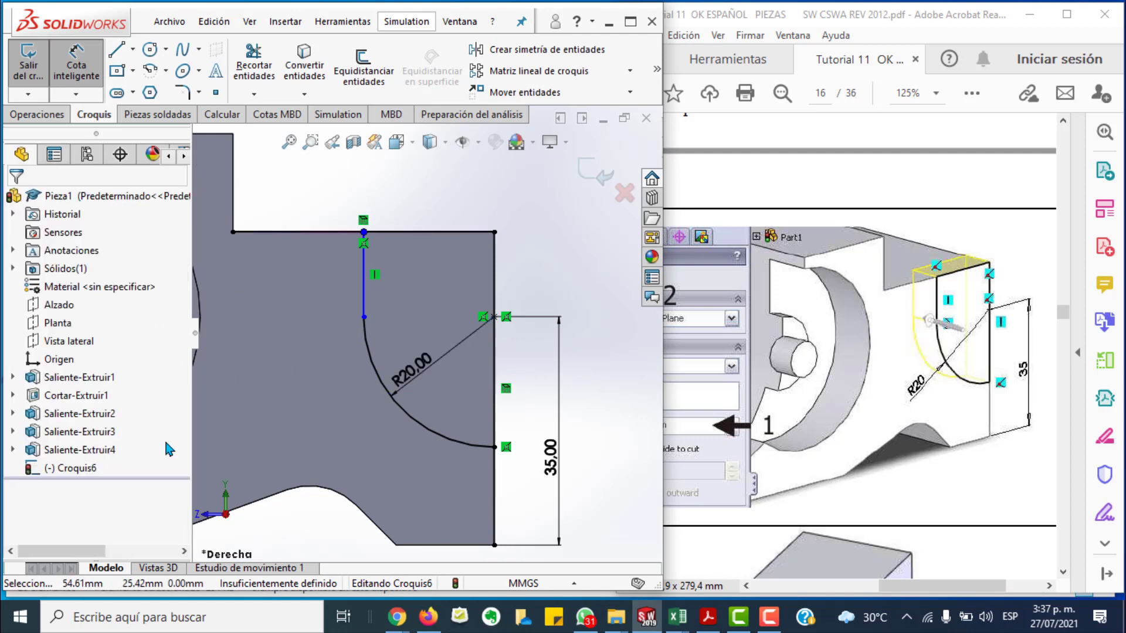
key("Escape")
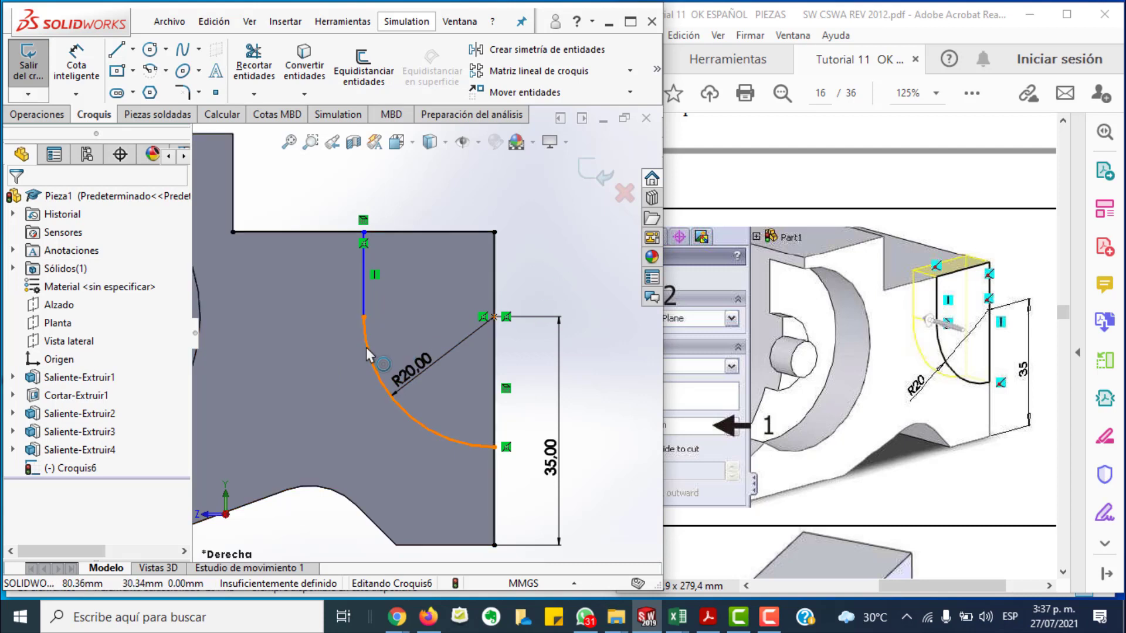
Step: Make the R20 arc tangent to the vertical line
left_click(368, 345)
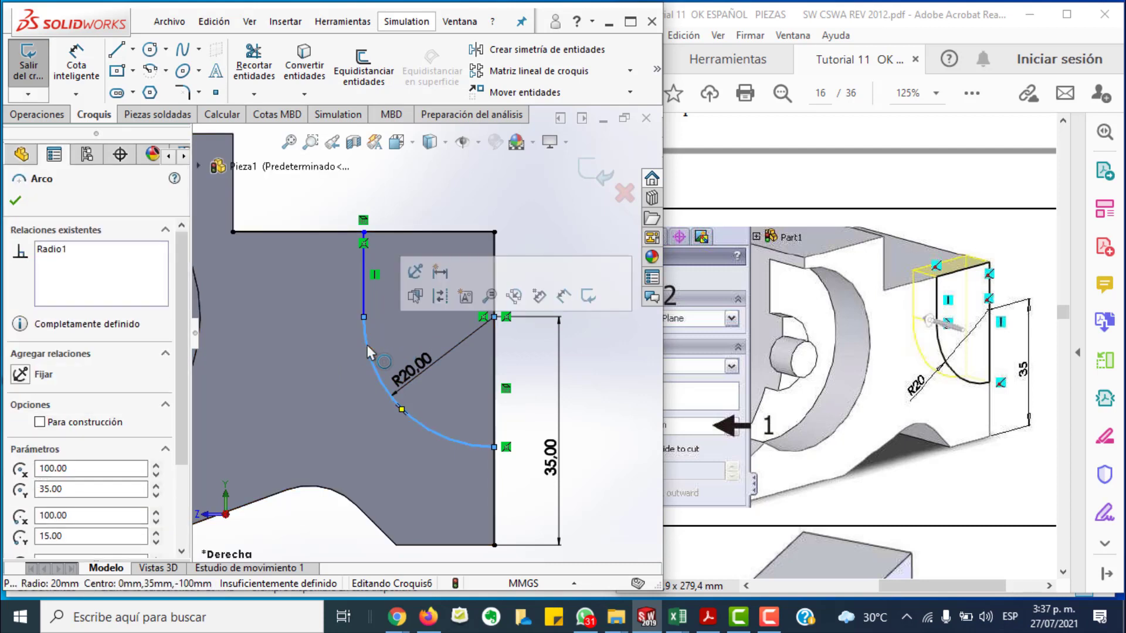
left_click(362, 286, "ctrl")
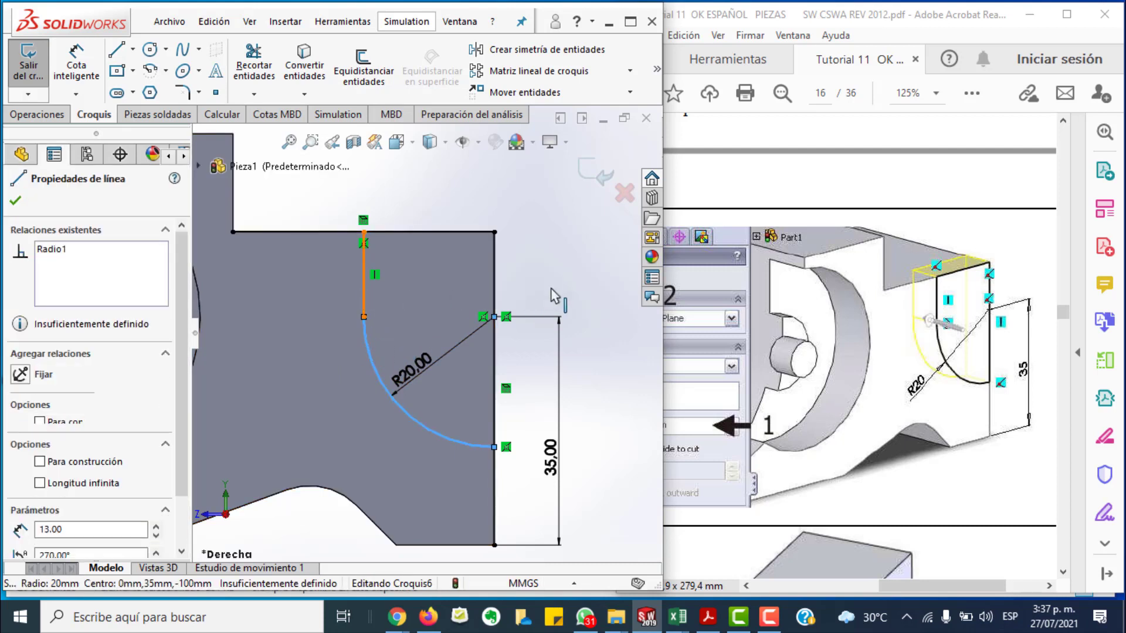
left_click(22, 469)
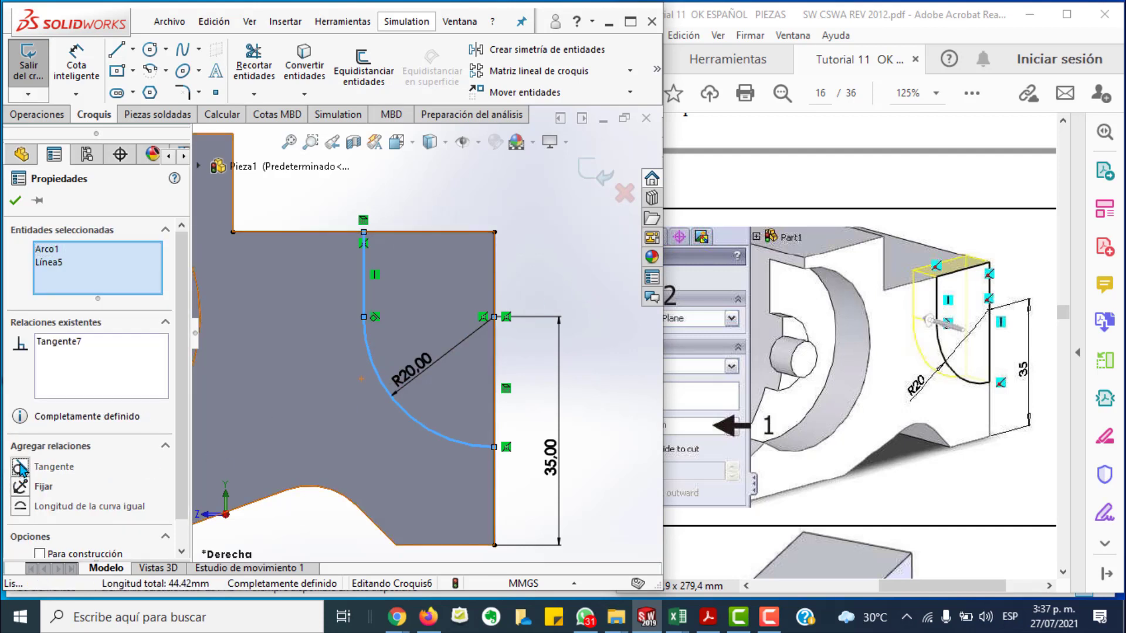
left_click(14, 203)
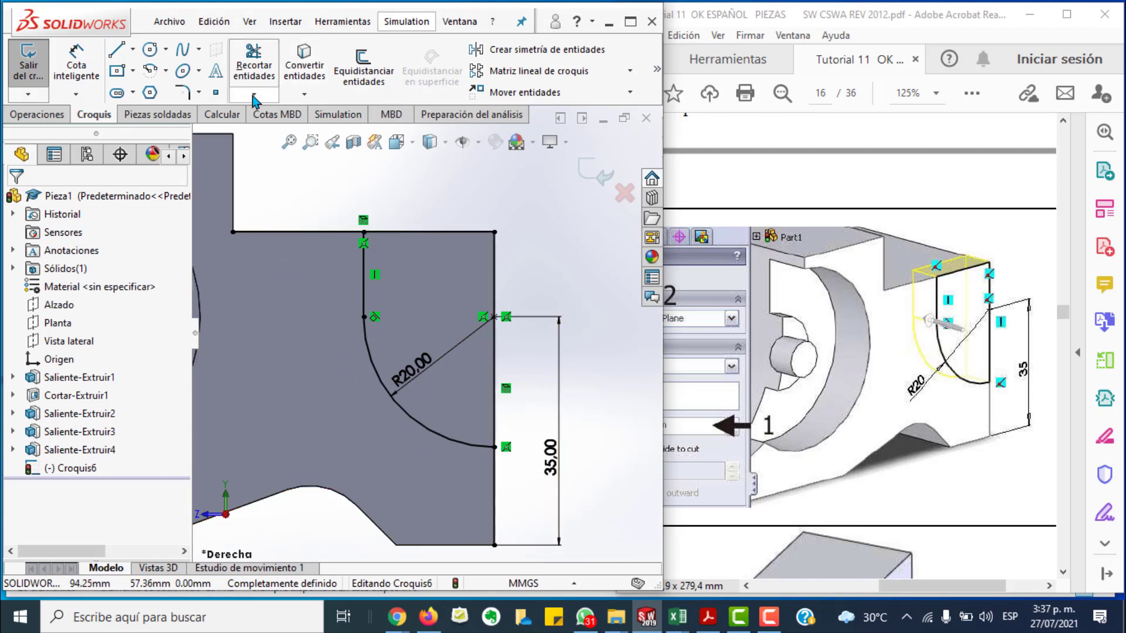
Step: Power-trim the stray edges into a closed R20 corner profile and exit the sketch
left_click(253, 64)
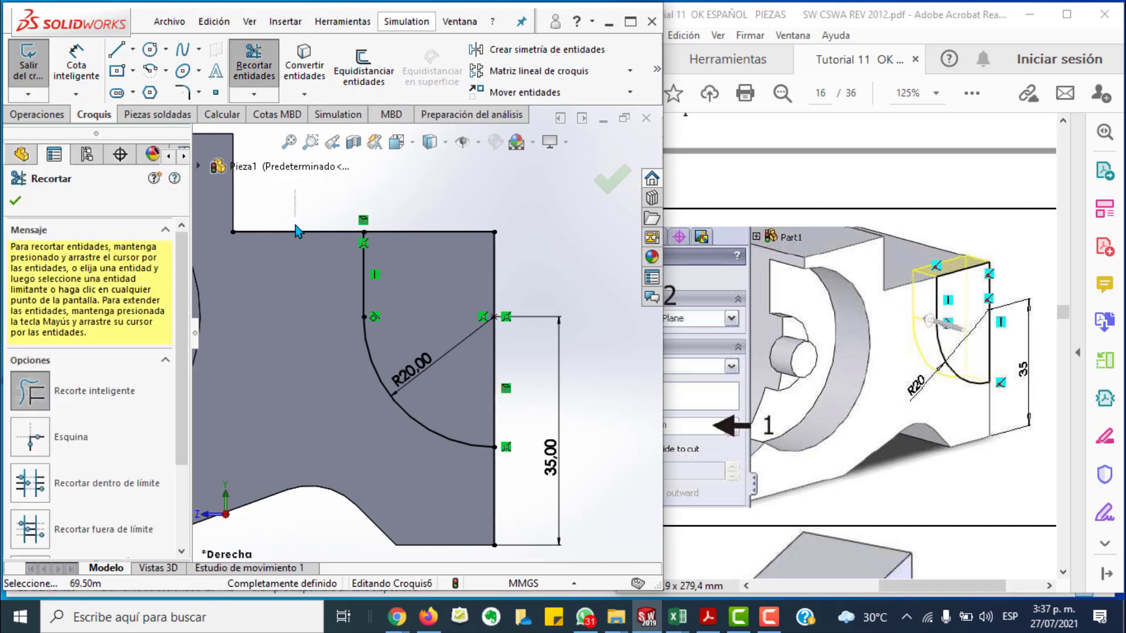
left_click_drag(320, 344, 403, 475)
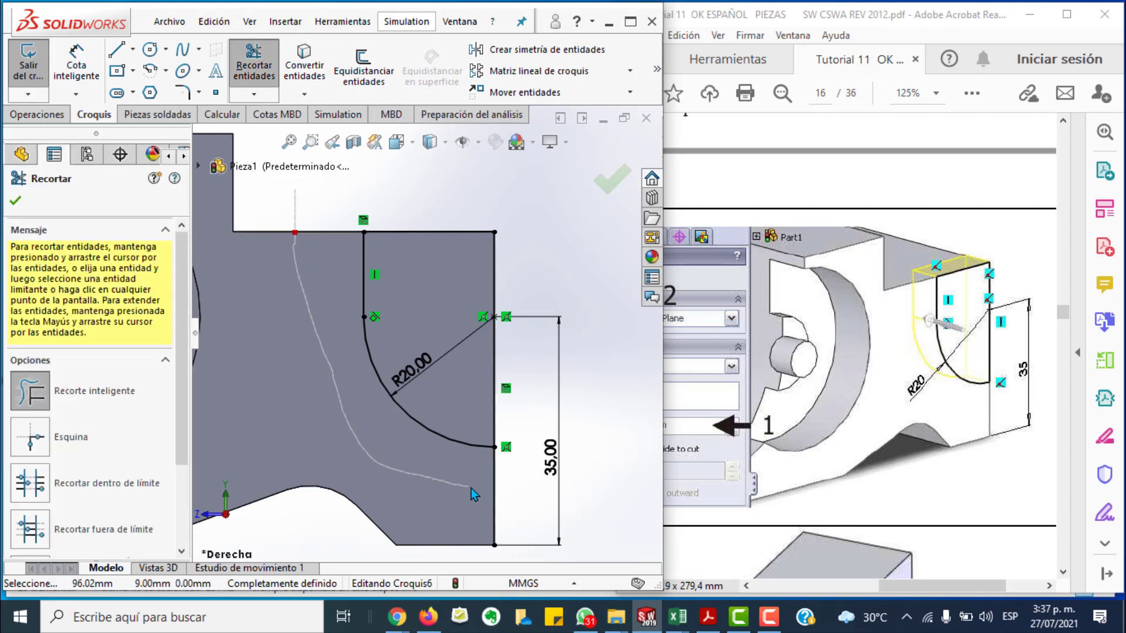
left_click_drag(508, 494, 508, 494)
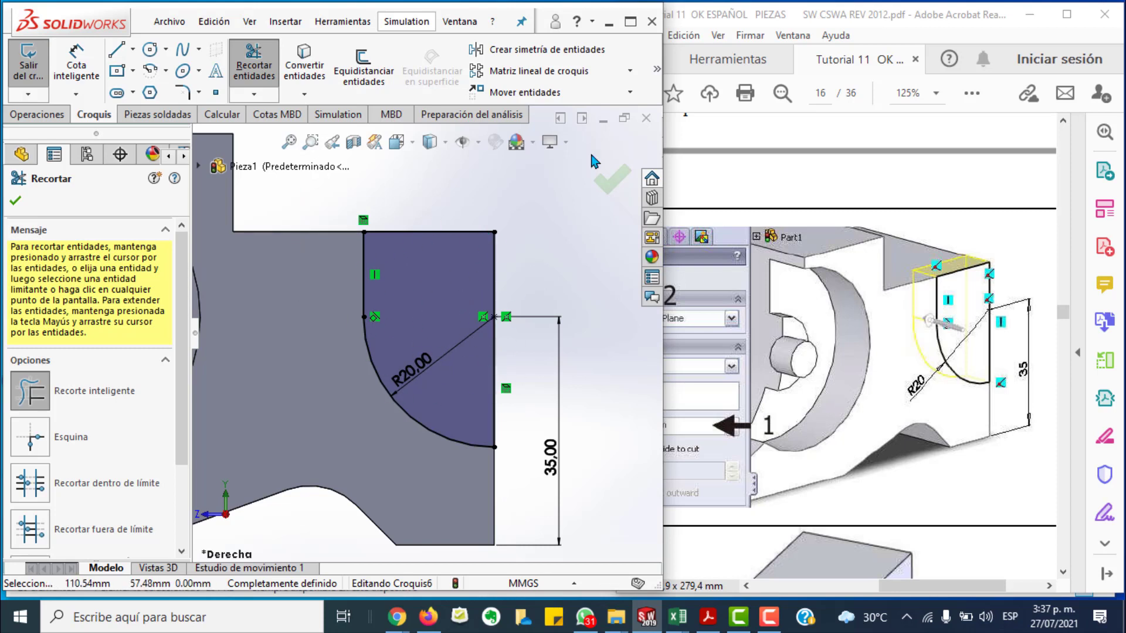
left_click(610, 178)
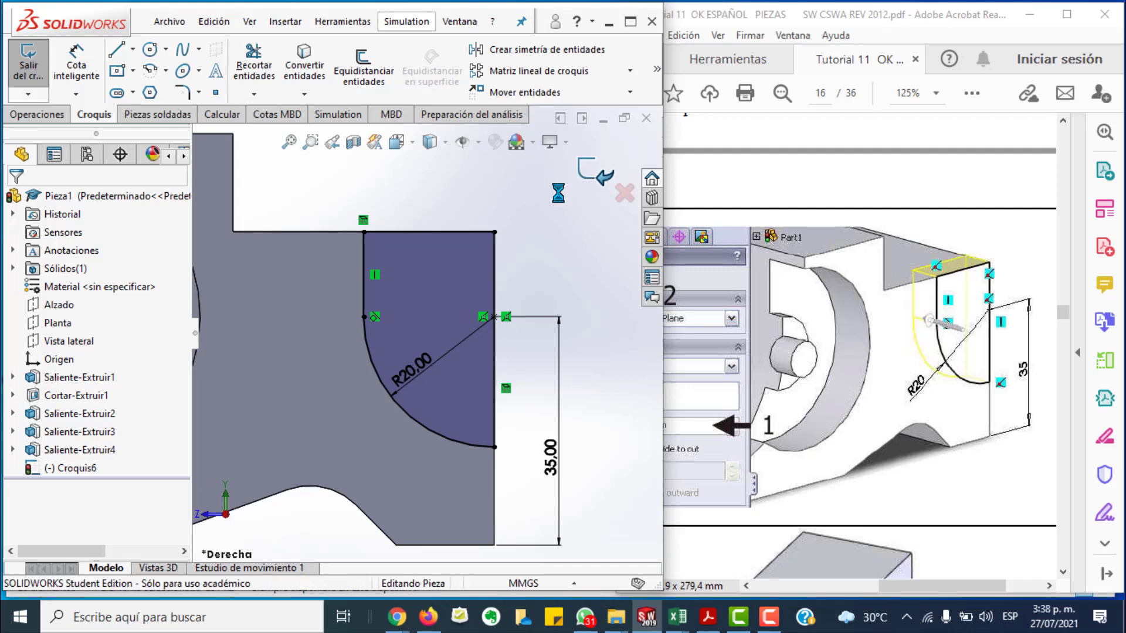
left_click(593, 173)
Step: Cut Croquis6 9 mm deep as Cortar-Extruir2, then scroll the PDF to the ⌀10 hole figure
key("space")
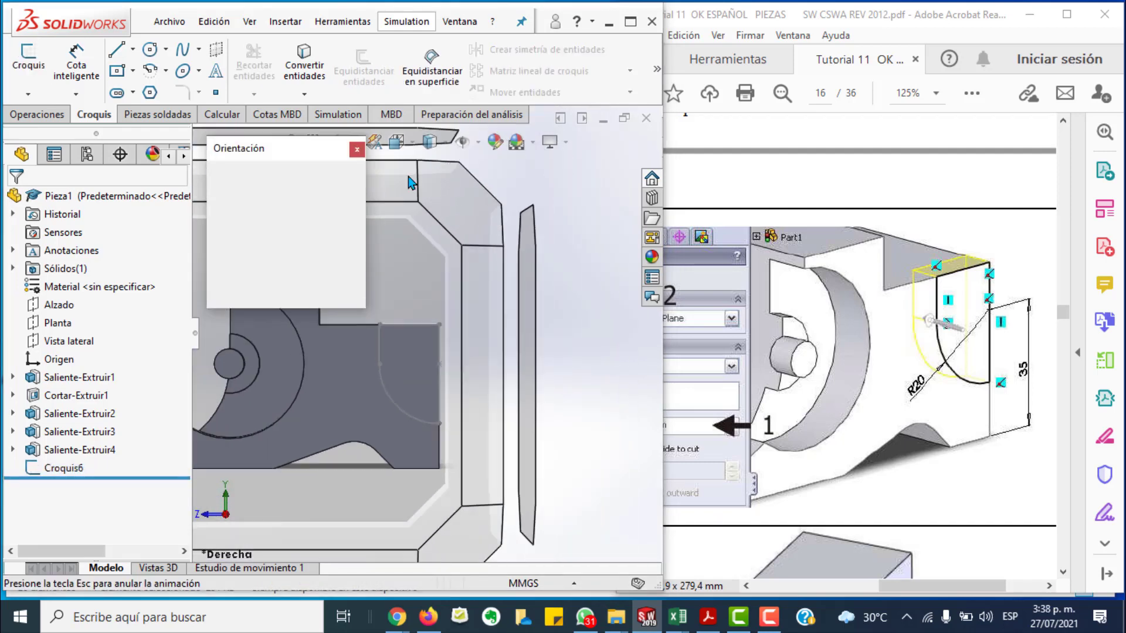
left_click(362, 211)
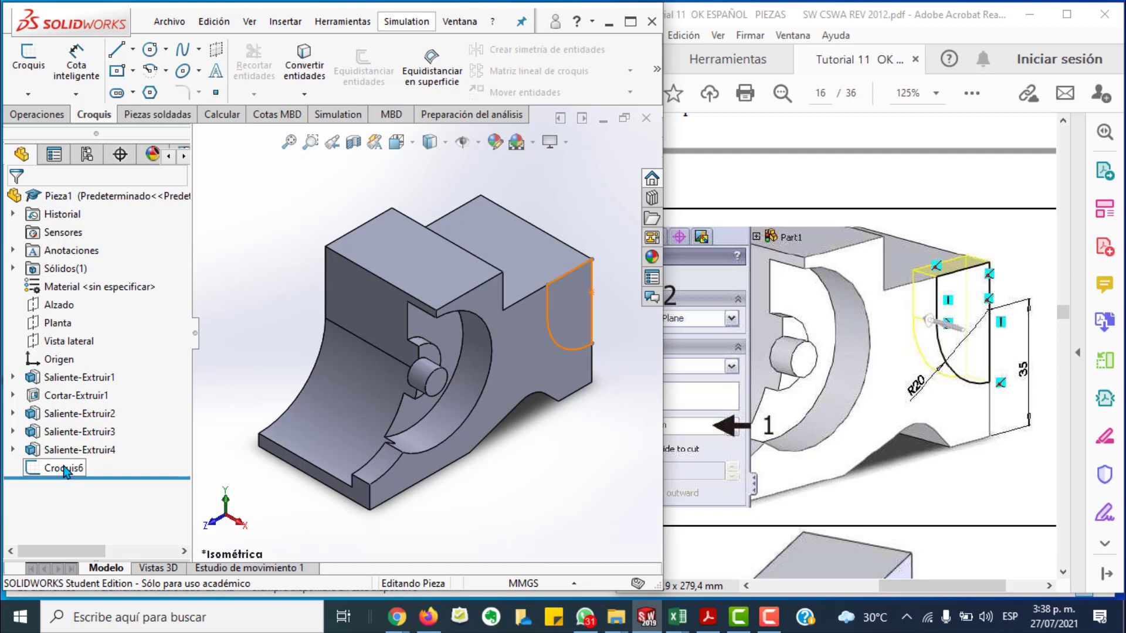
left_click(43, 115)
left_click(287, 69)
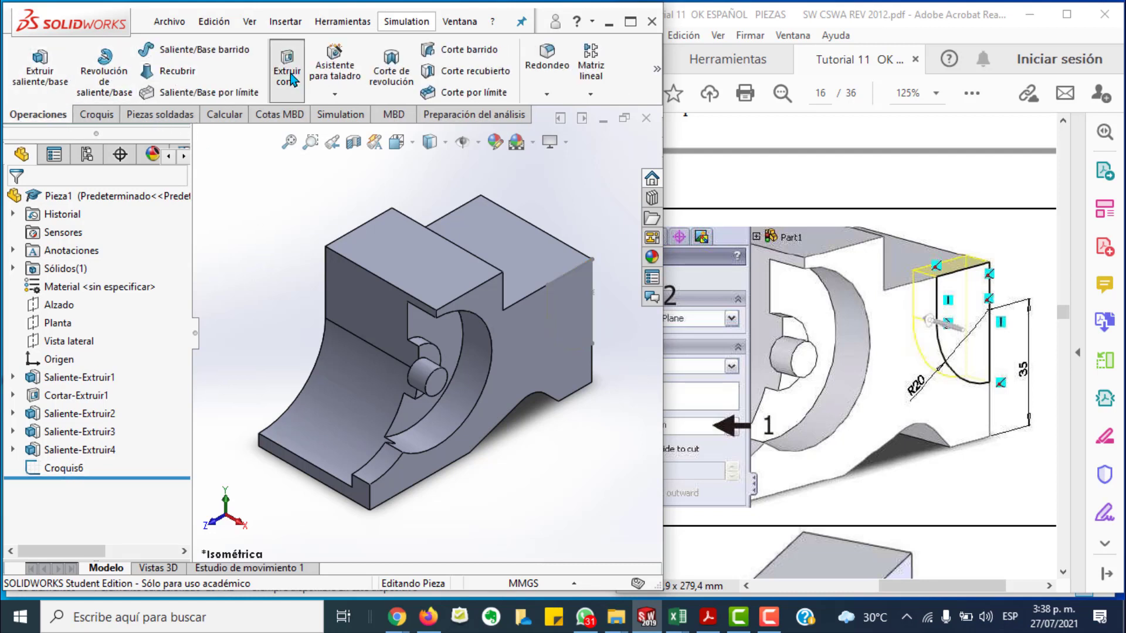
left_click(579, 348)
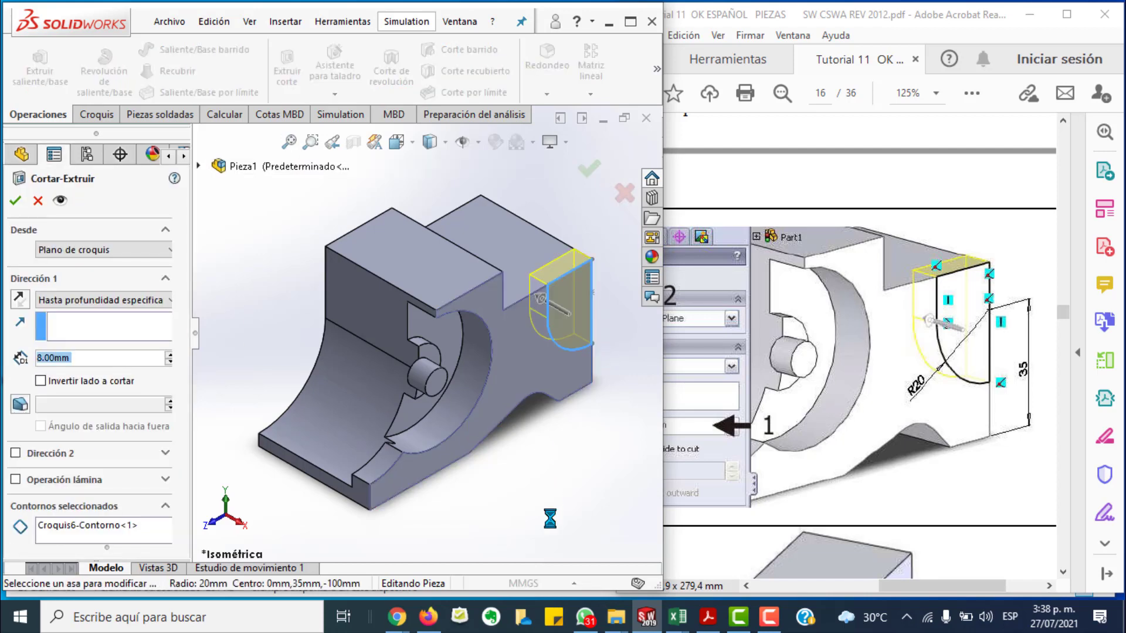
left_click(854, 477)
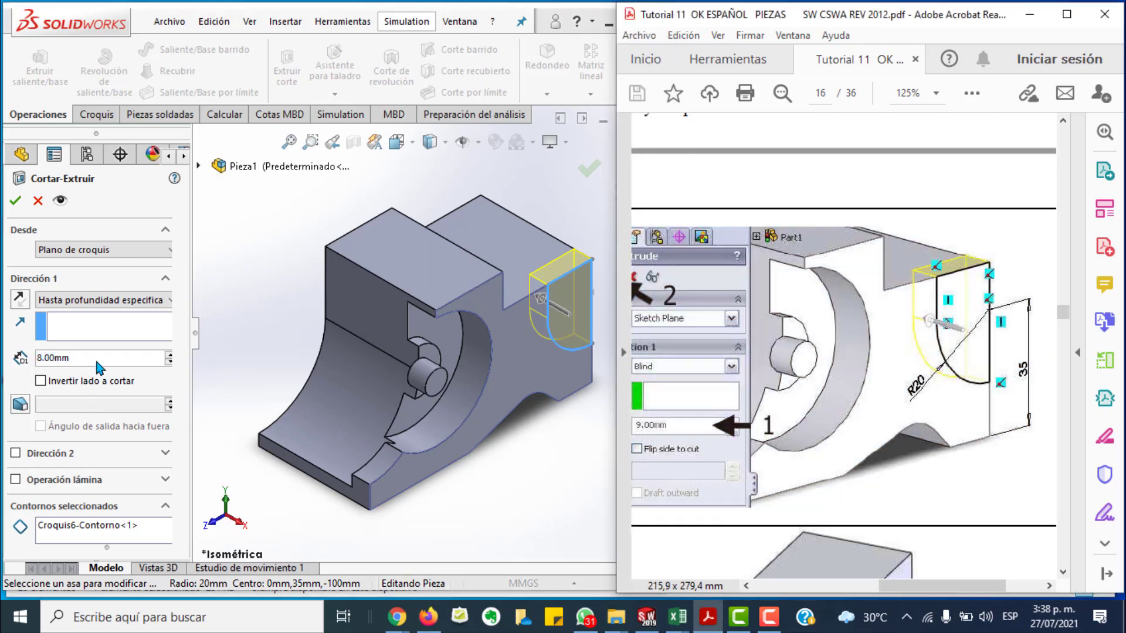
left_click(100, 368)
double_click(88, 355)
type("9")
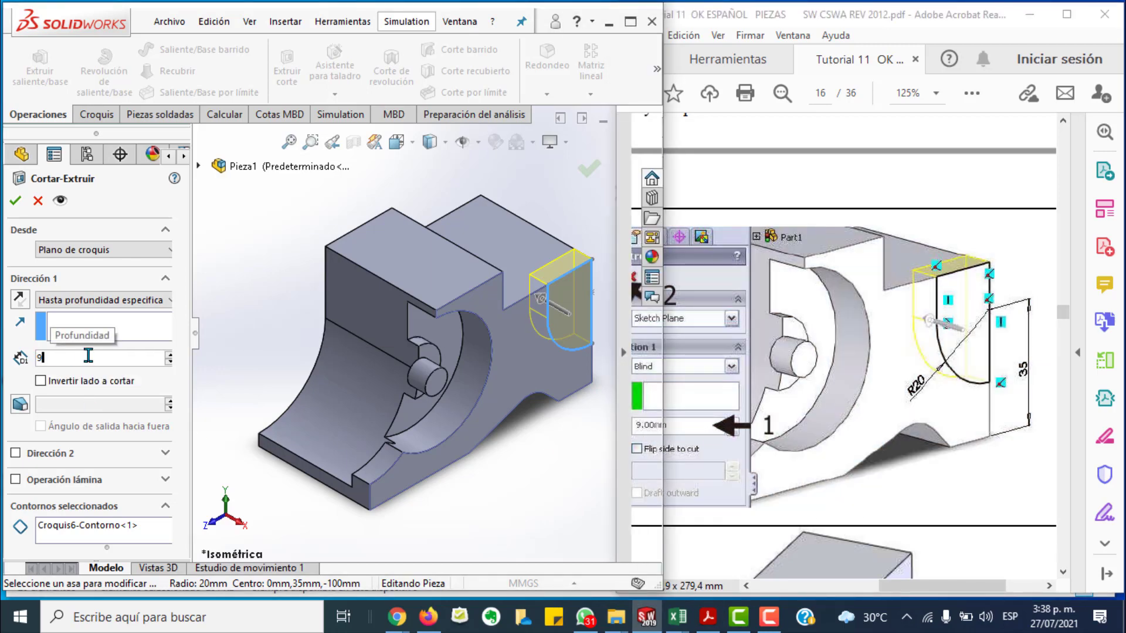
left_click(15, 200)
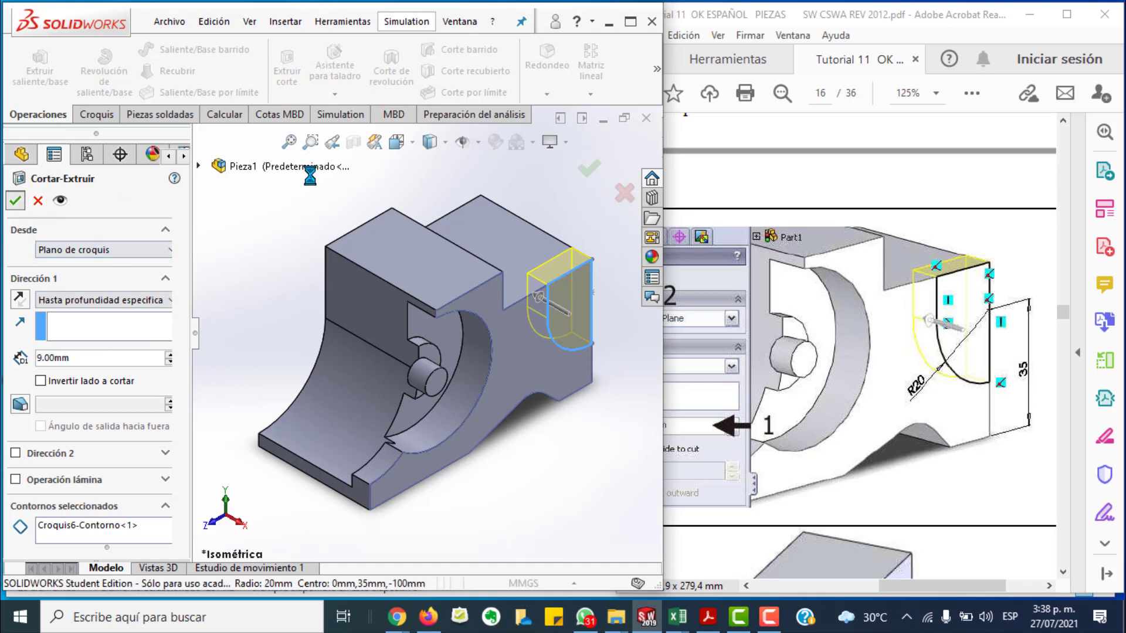
left_click(809, 404)
scroll(809, 405, "down", 5)
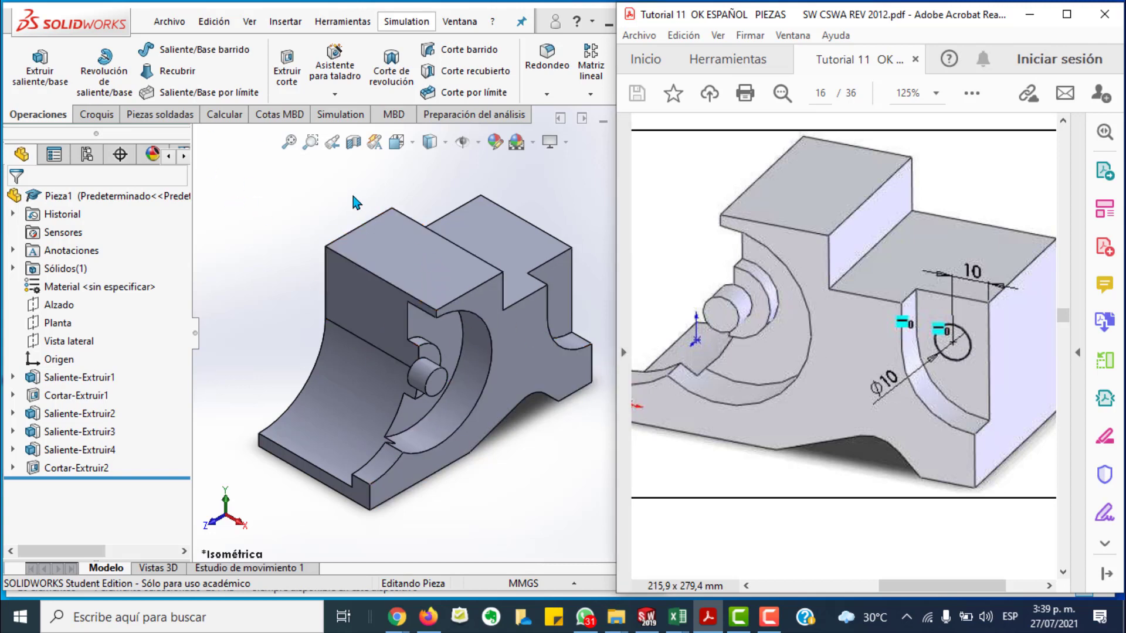
Step: Rotate the part to bring the boss face around the right-hand recess into view
key("Left")
key("Right")
left_click(326, 182)
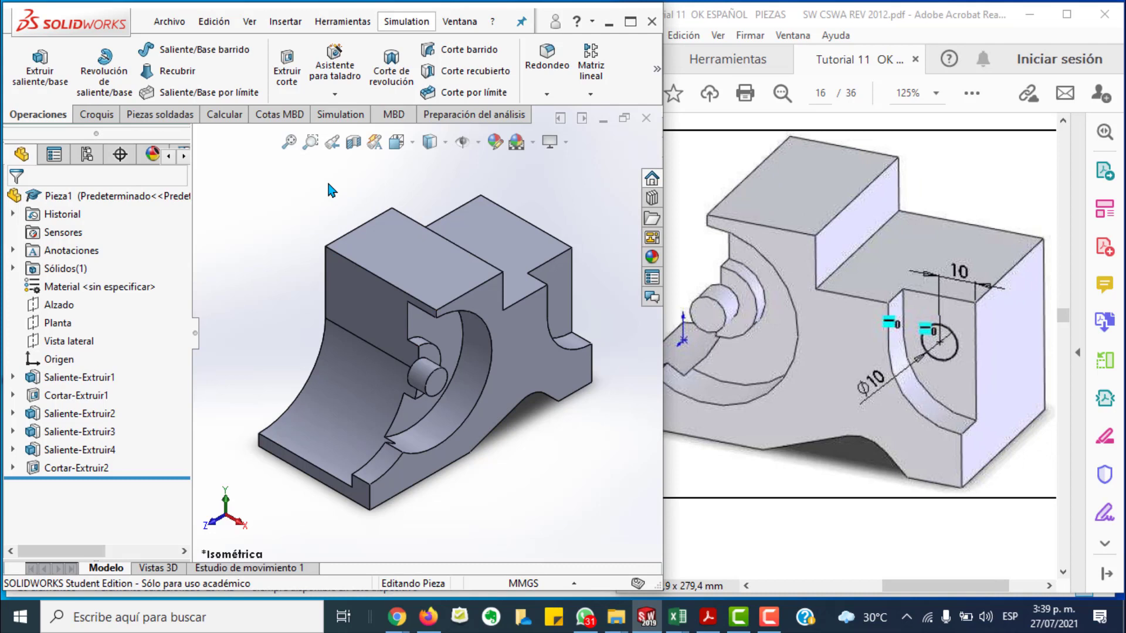
key("Right")
key("shift+Right")
Step: Start Croquis7 on the face around the recess, viewed Normal To and zoomed on the right arc
left_click(99, 115)
left_click(28, 59)
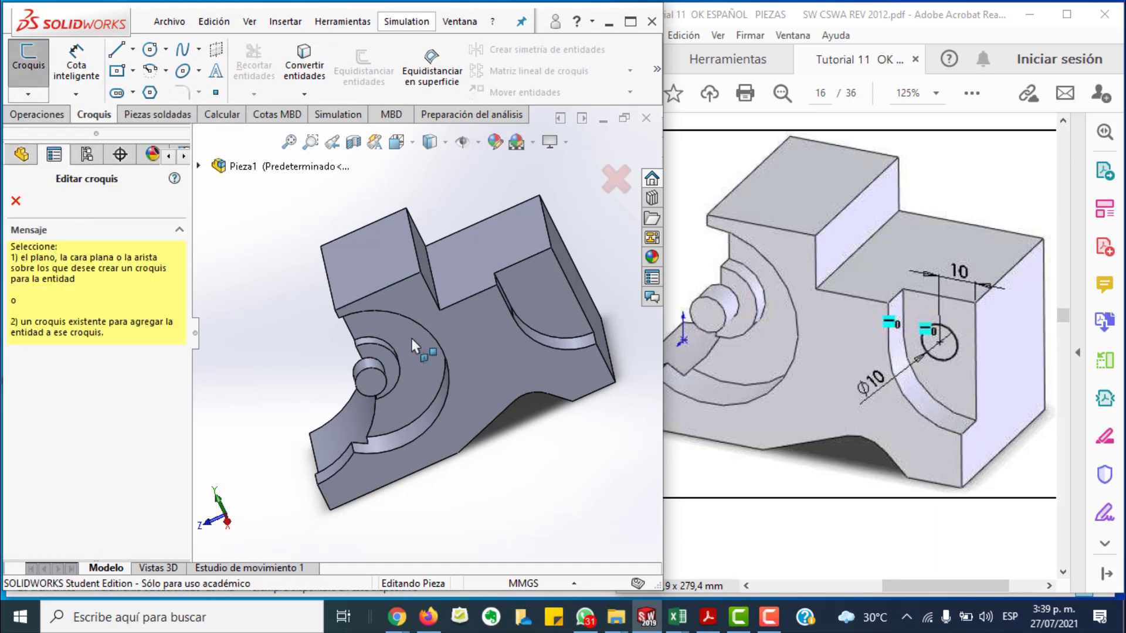
left_click(539, 289)
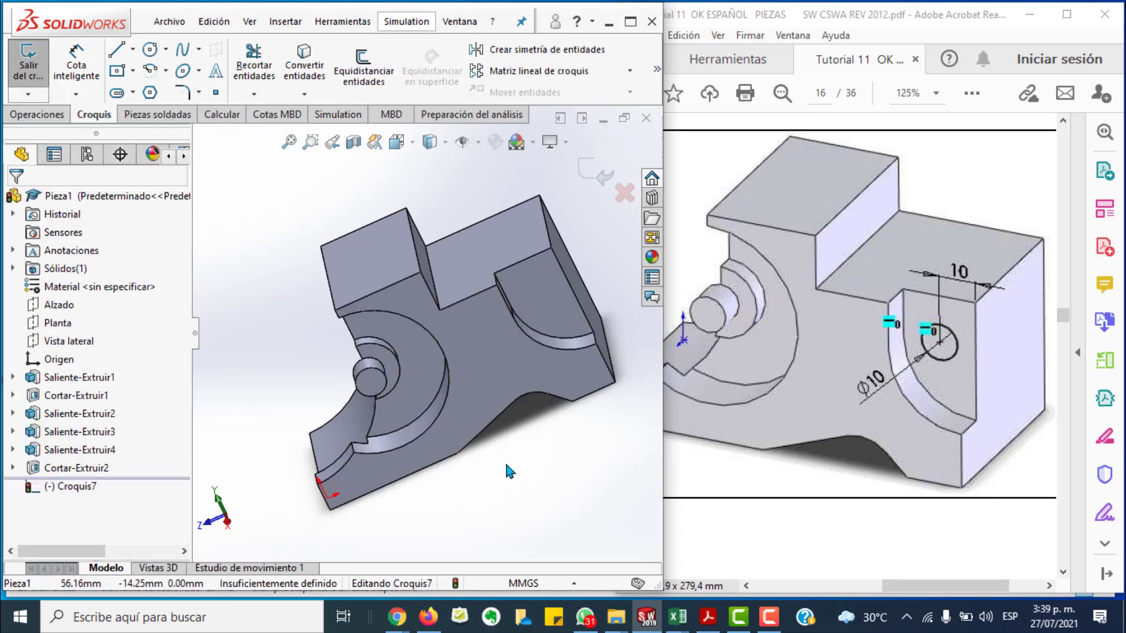
key("space")
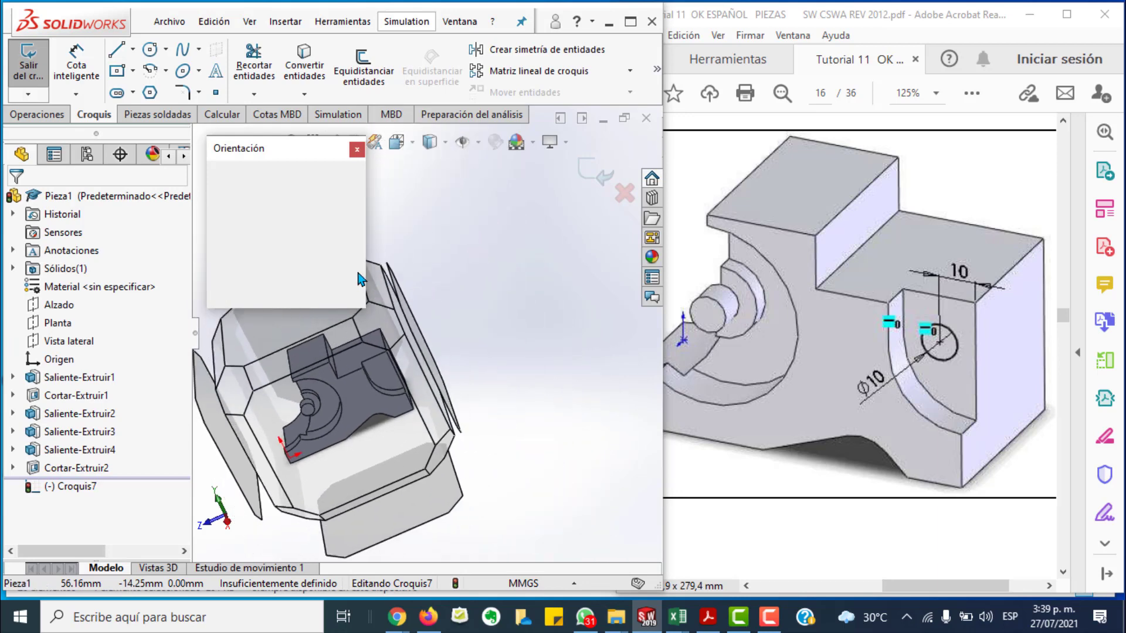
left_click(355, 249)
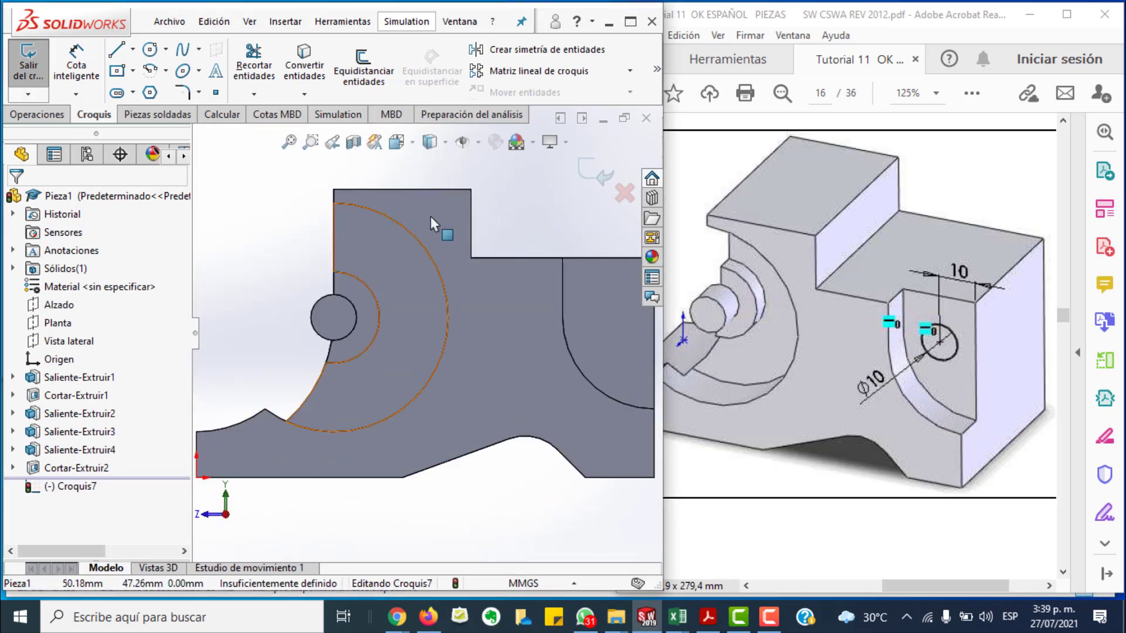
left_click(311, 141)
left_click_drag(660, 305, 557, 449)
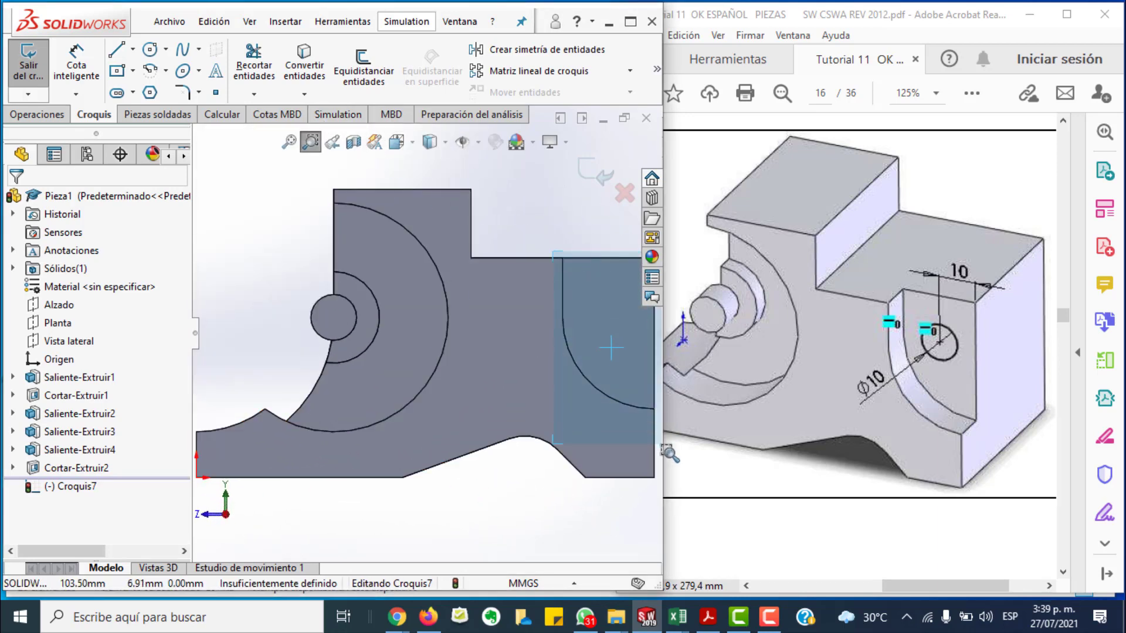
scroll(559, 326, "up", 2)
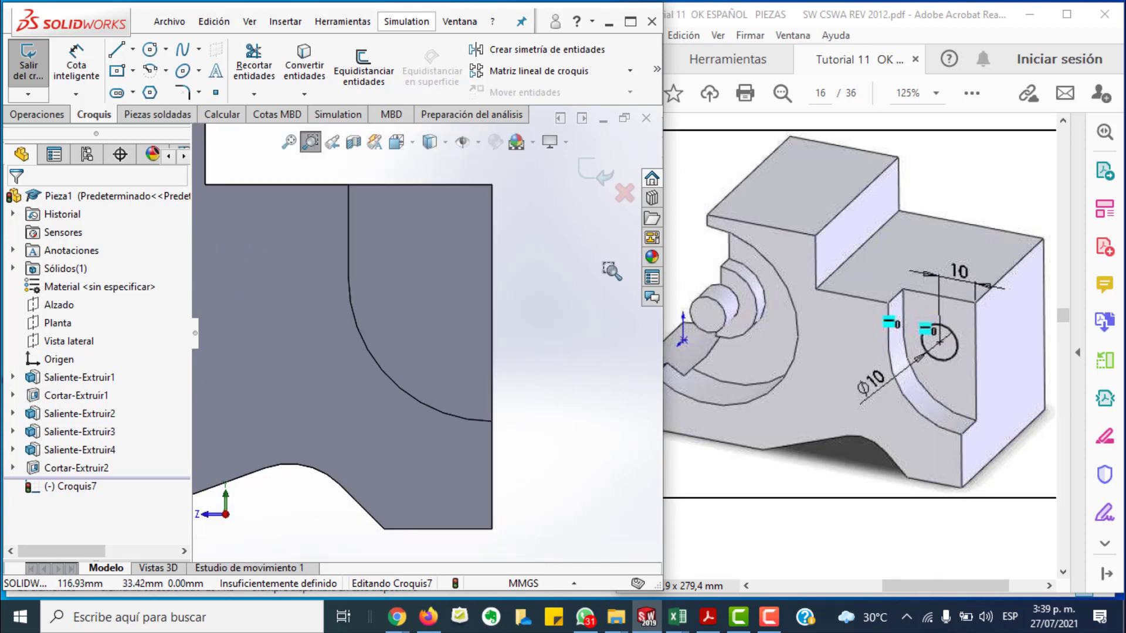
left_click(153, 51)
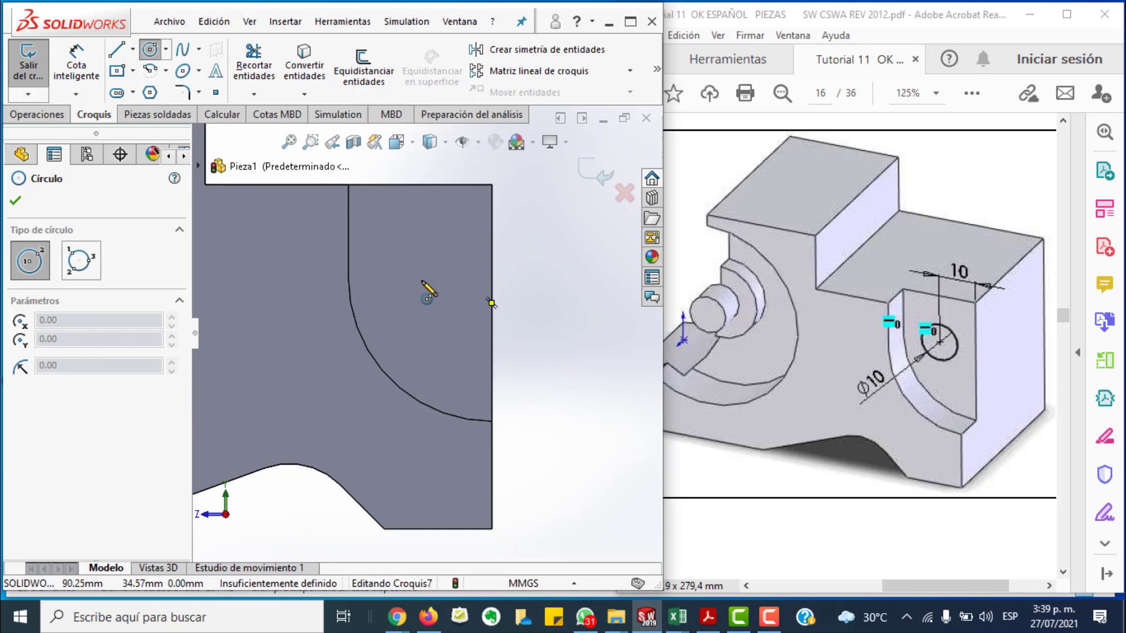
Step: Draw a circle on the face and dimension its centre 10 mm from the right edge
left_click(422, 281)
left_click(452, 280)
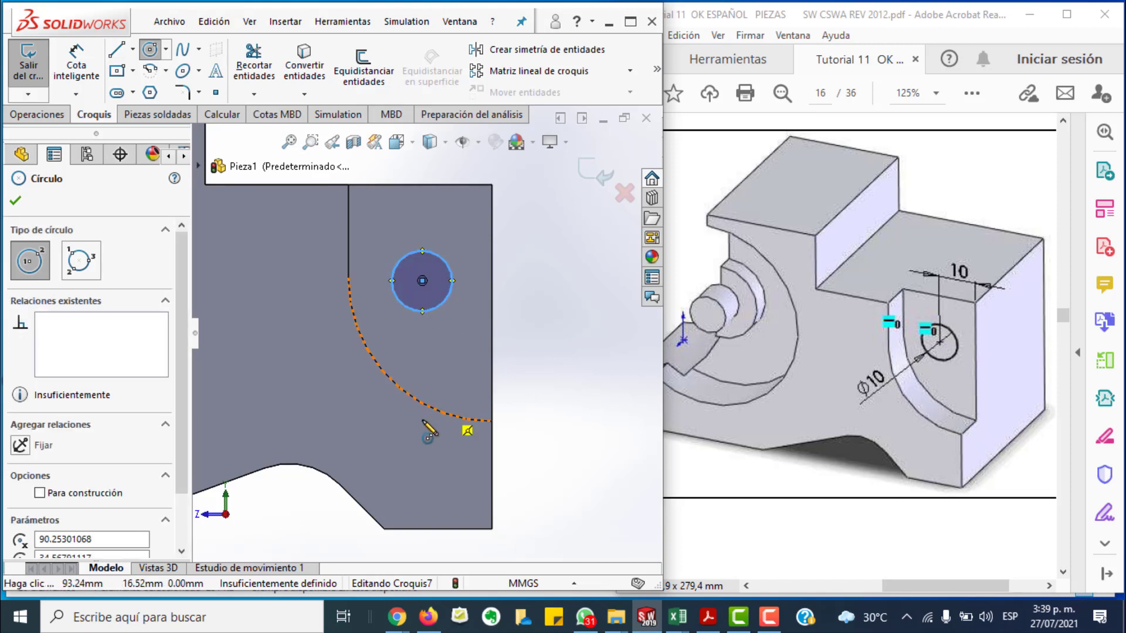
key("Escape")
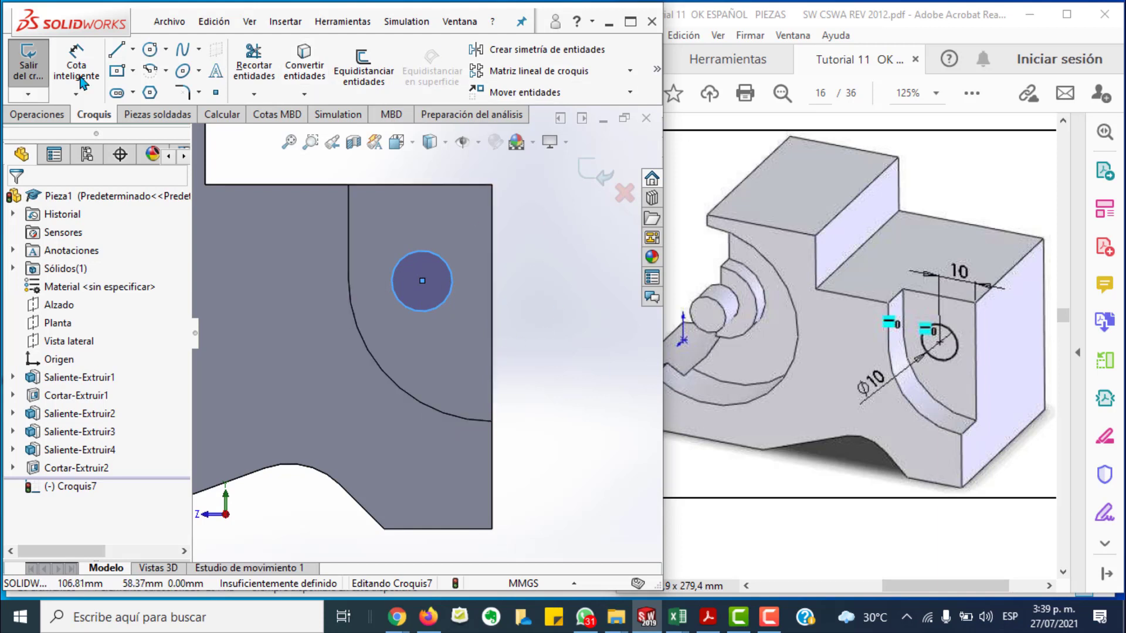
left_click(76, 70)
left_click(423, 281)
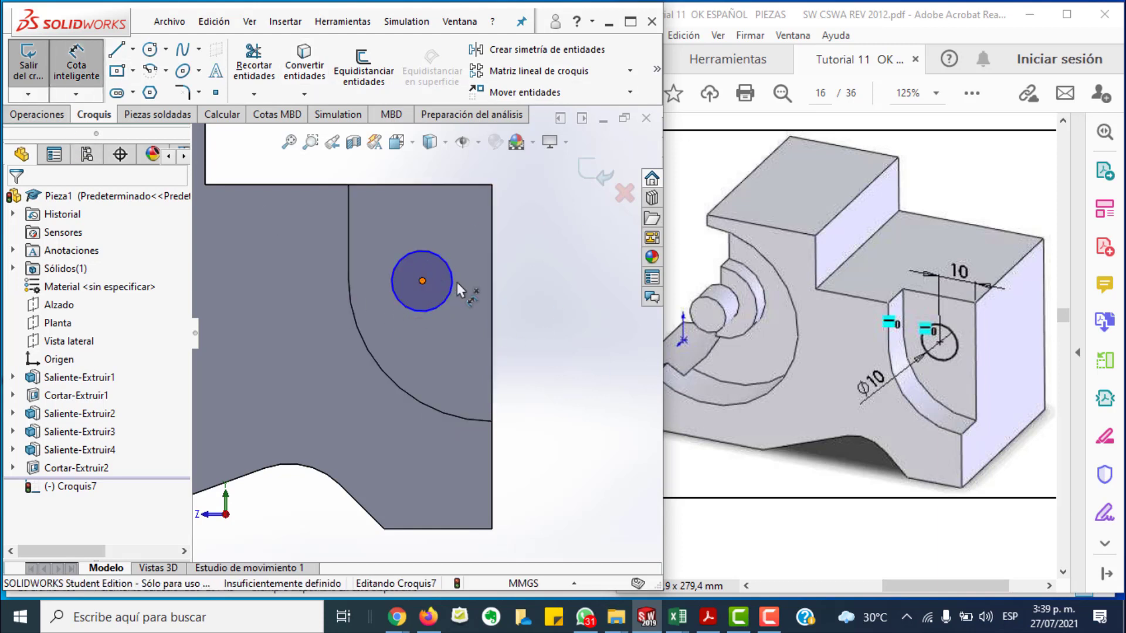
left_click(493, 288)
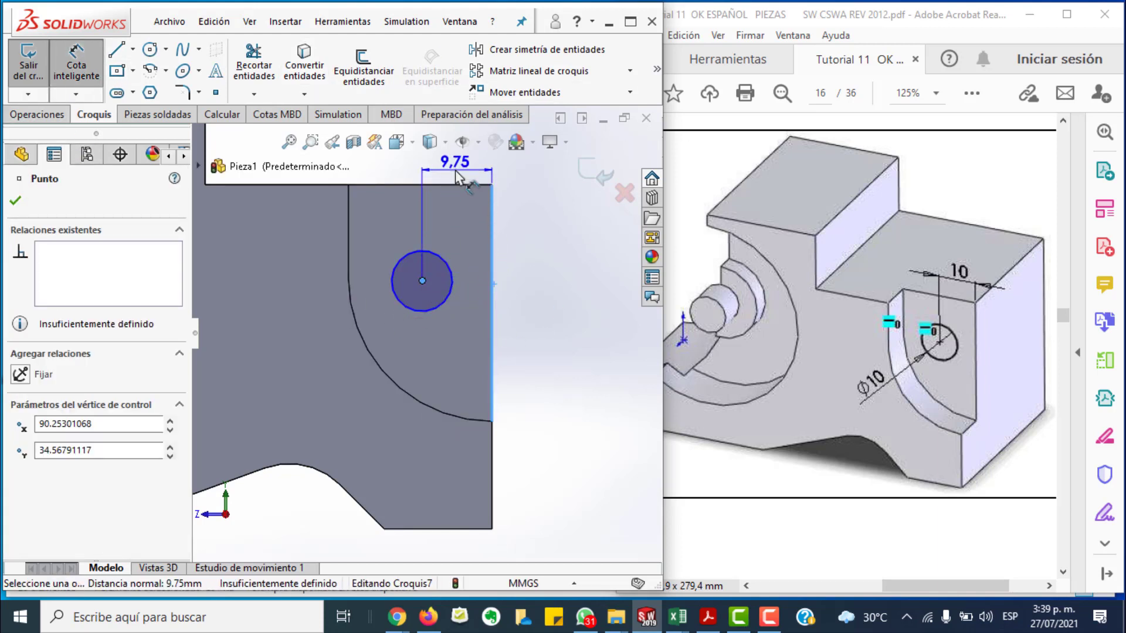
left_click(452, 175)
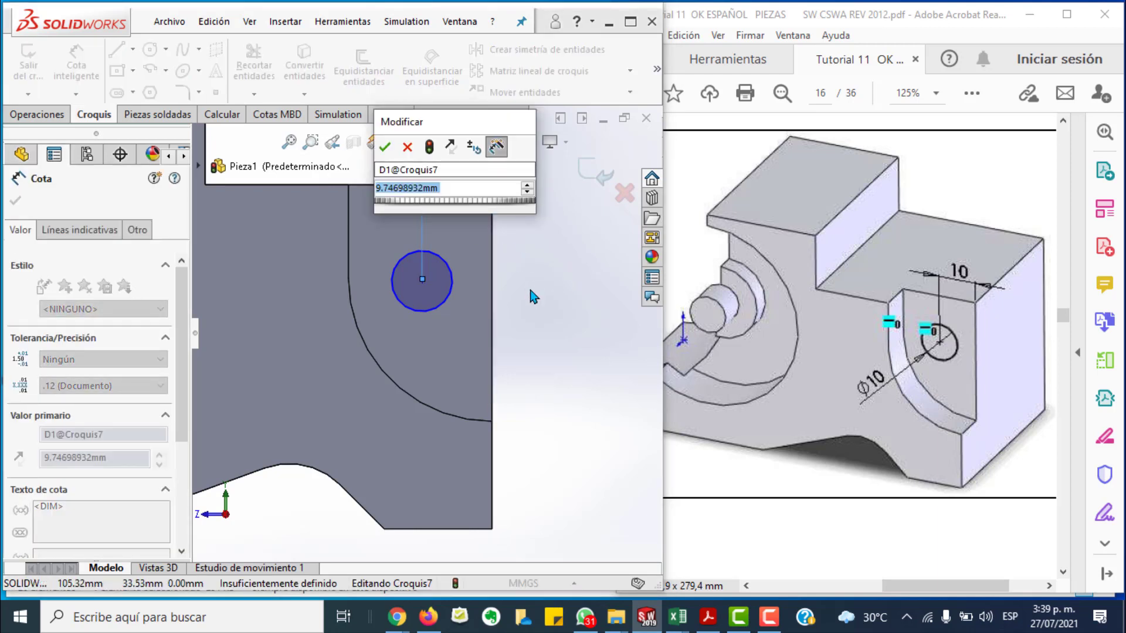
type("10")
key("Return")
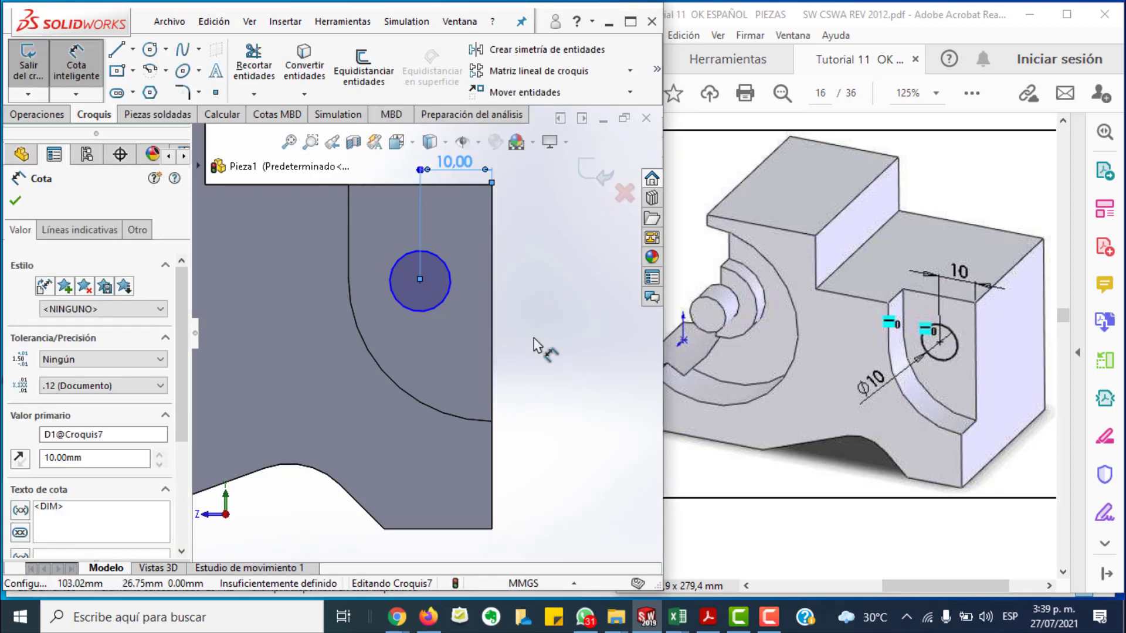
Step: Dimension the circle's diameter as Ø10
left_click(410, 308)
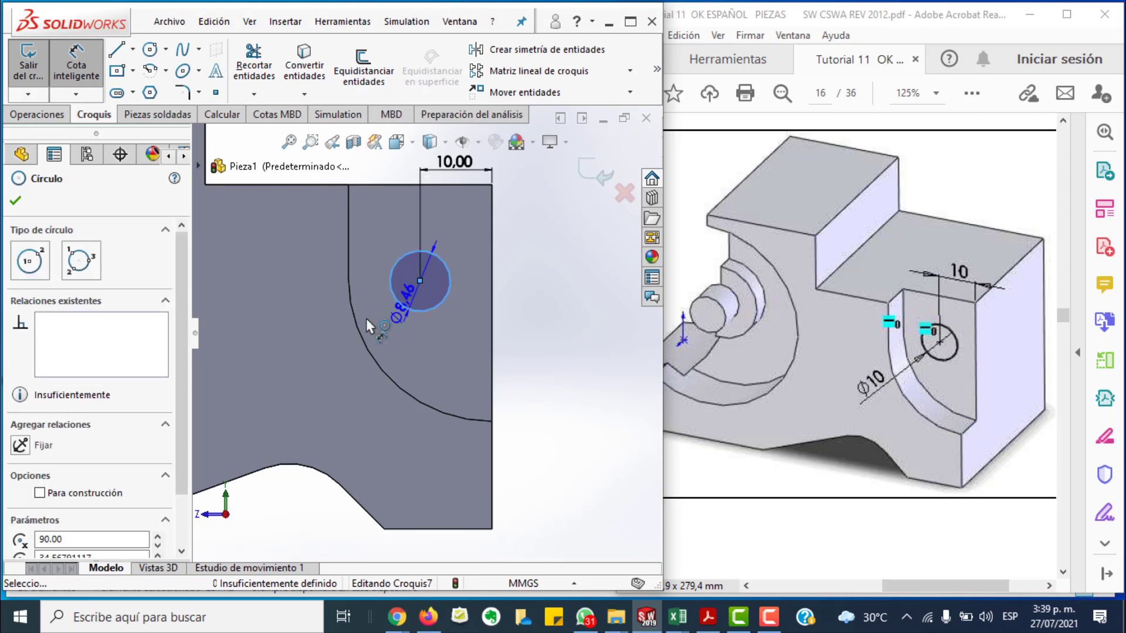
left_click(305, 325)
left_click(305, 325)
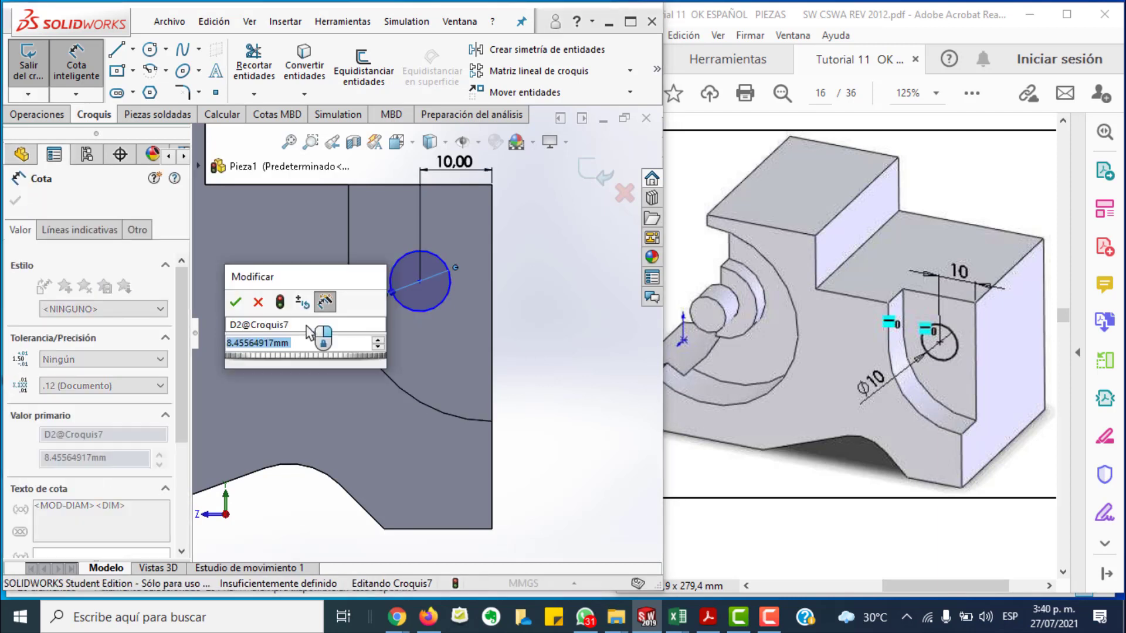
type("10")
key("Return")
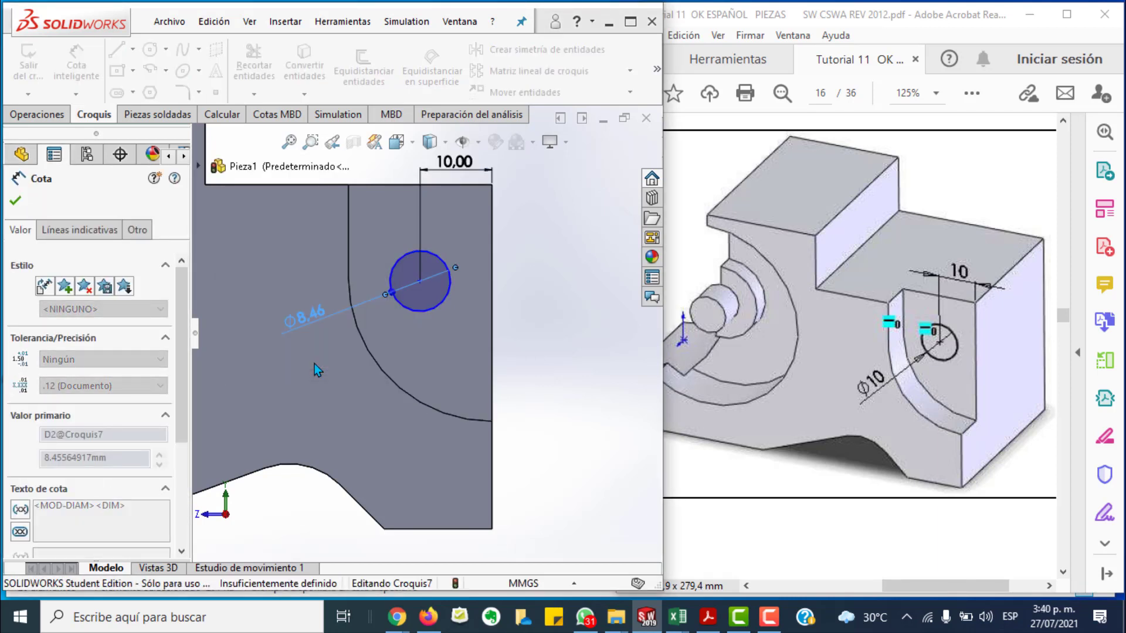
key("Escape")
key("Escape")
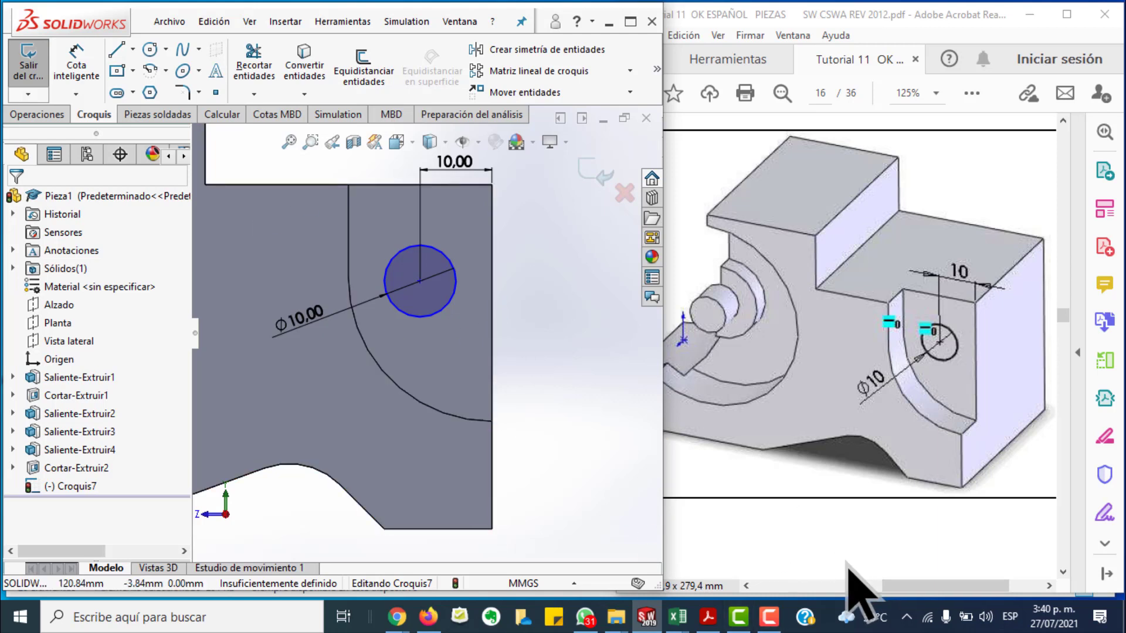
Step: Add a Horizontal relation between the circle centre and the right edge's midpoint
left_click(419, 281)
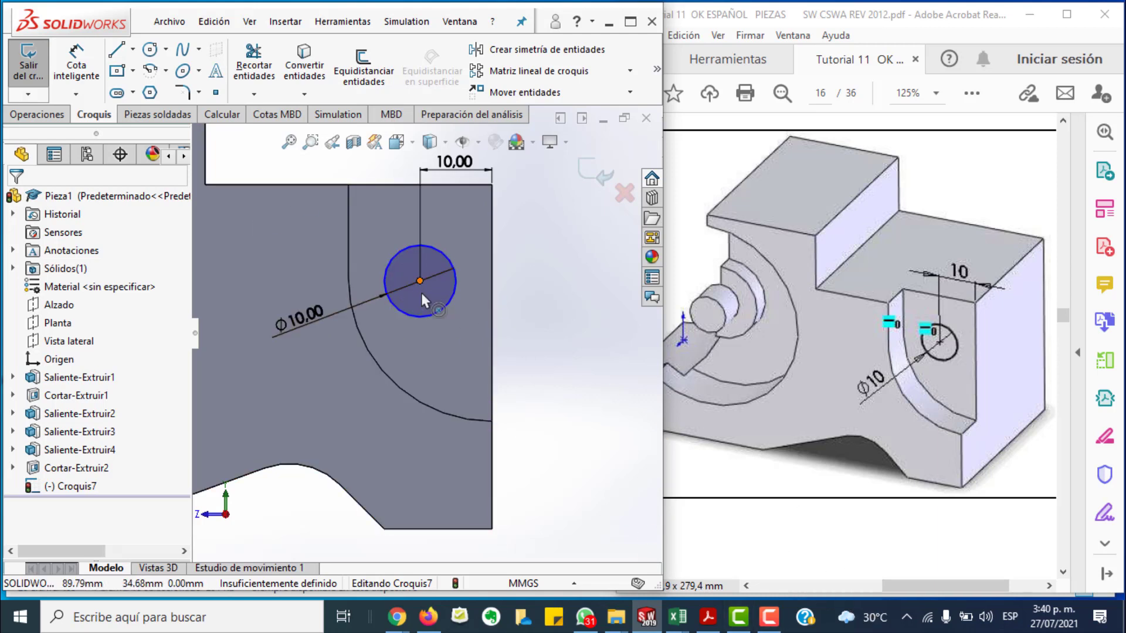
left_click(491, 303, "ctrl")
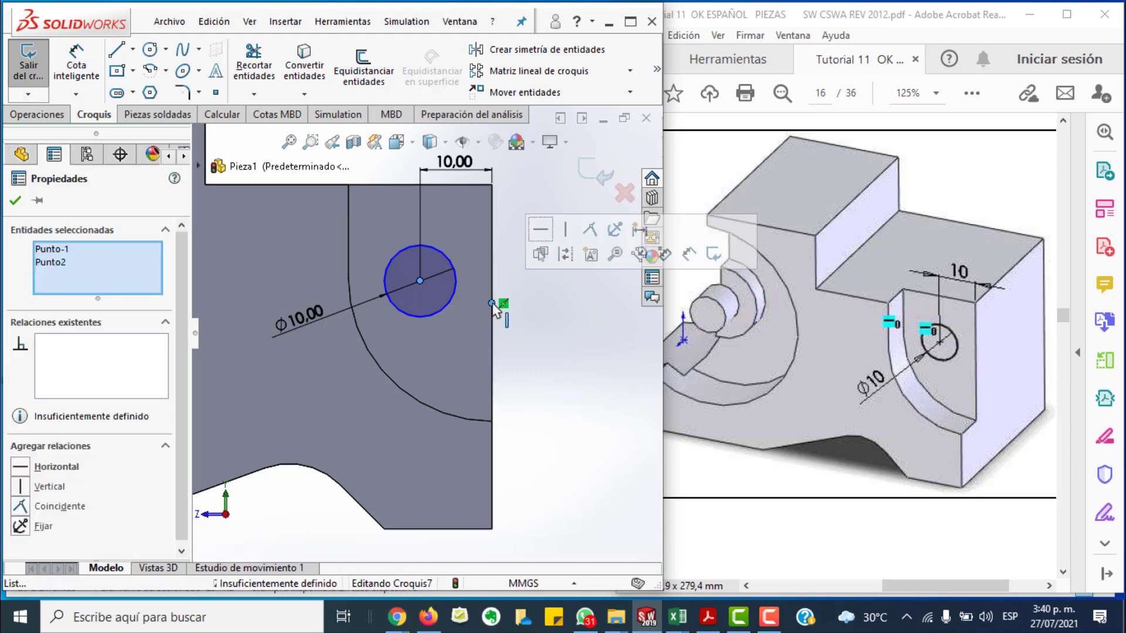
left_click(21, 469)
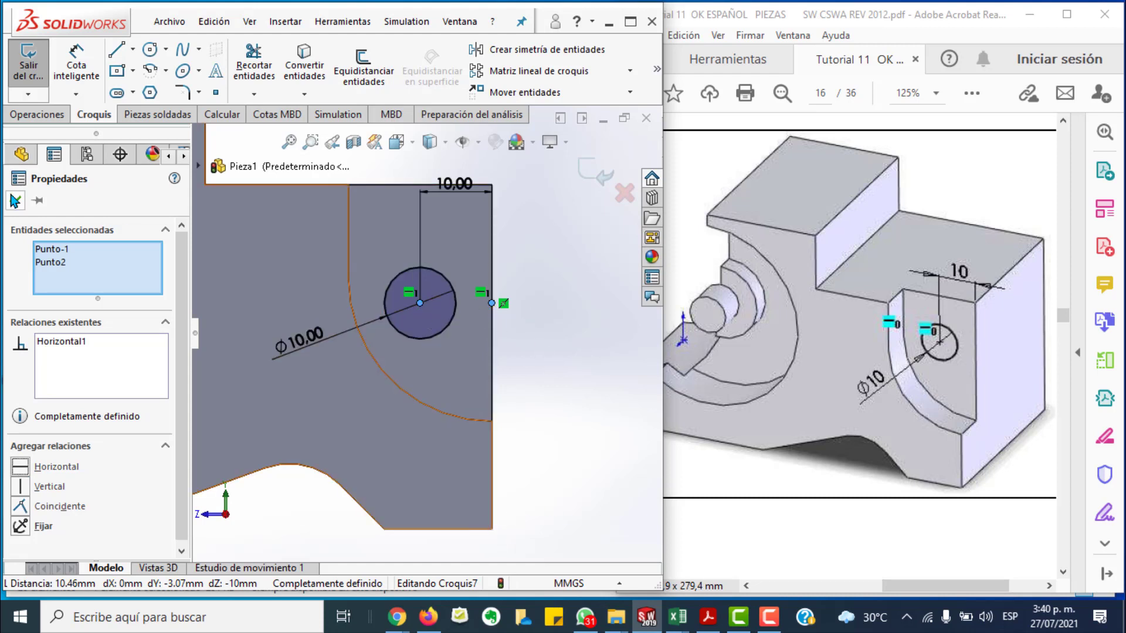
key("Escape")
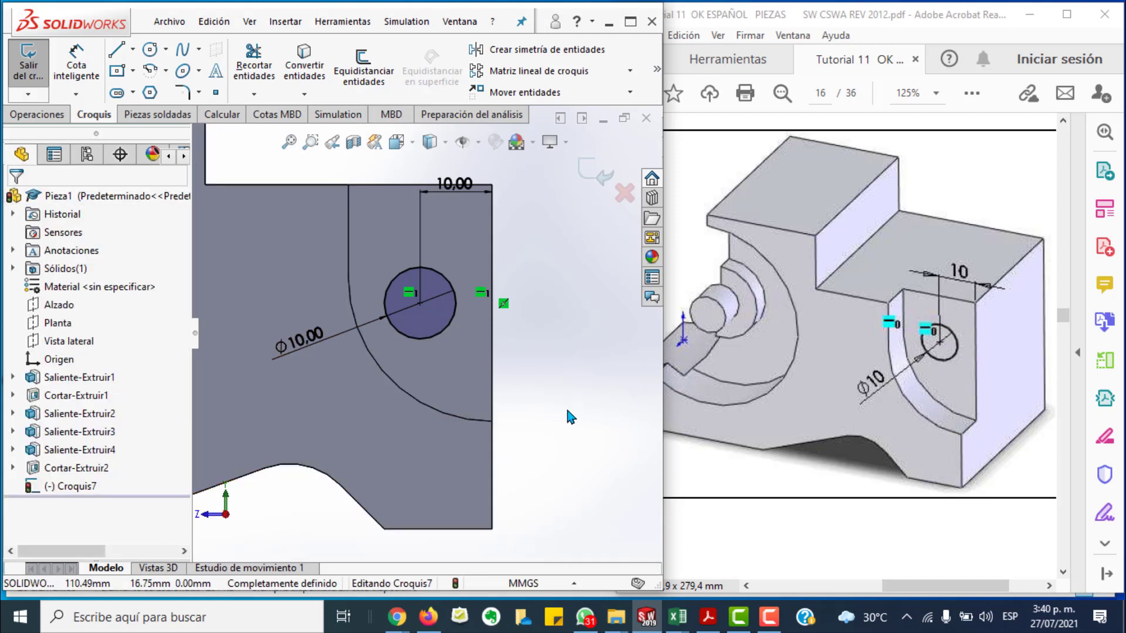
Step: Close Croquis7 and return to the isometric view
left_click(594, 171)
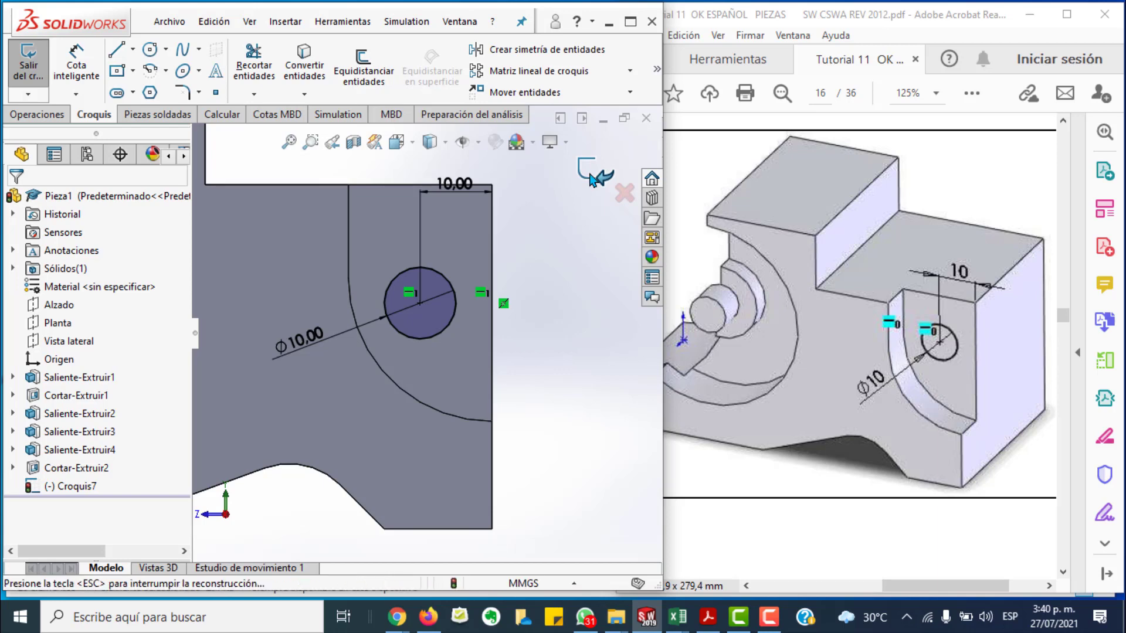
key("space")
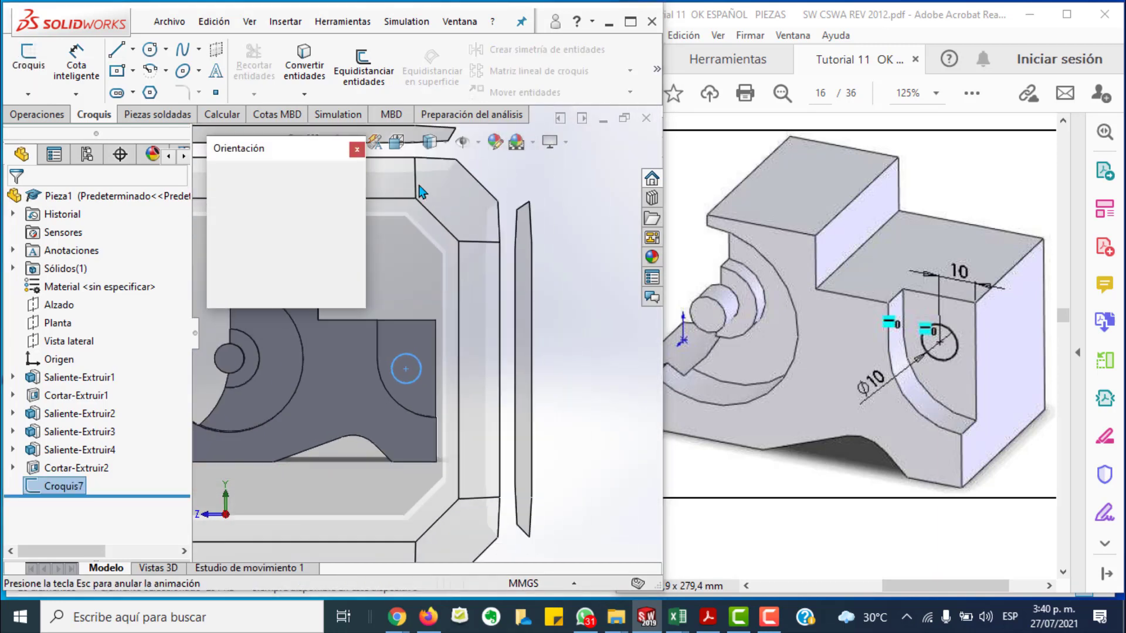
left_click(344, 198)
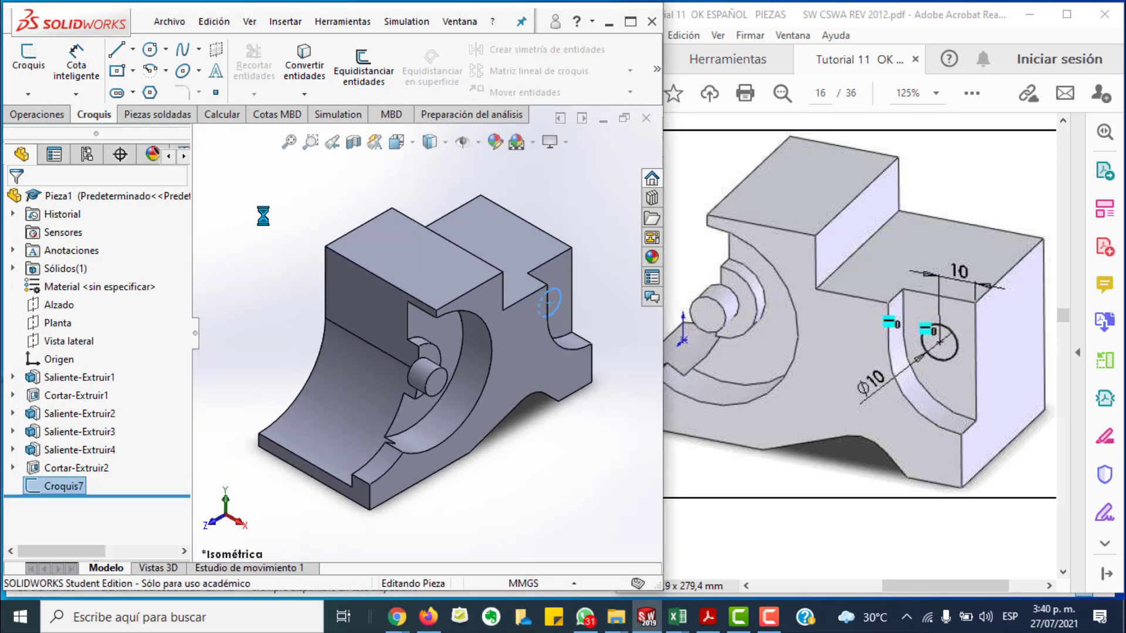
Step: Cut the Ø10 circle through the whole part (Por todo) and clear the selection
left_click(45, 115)
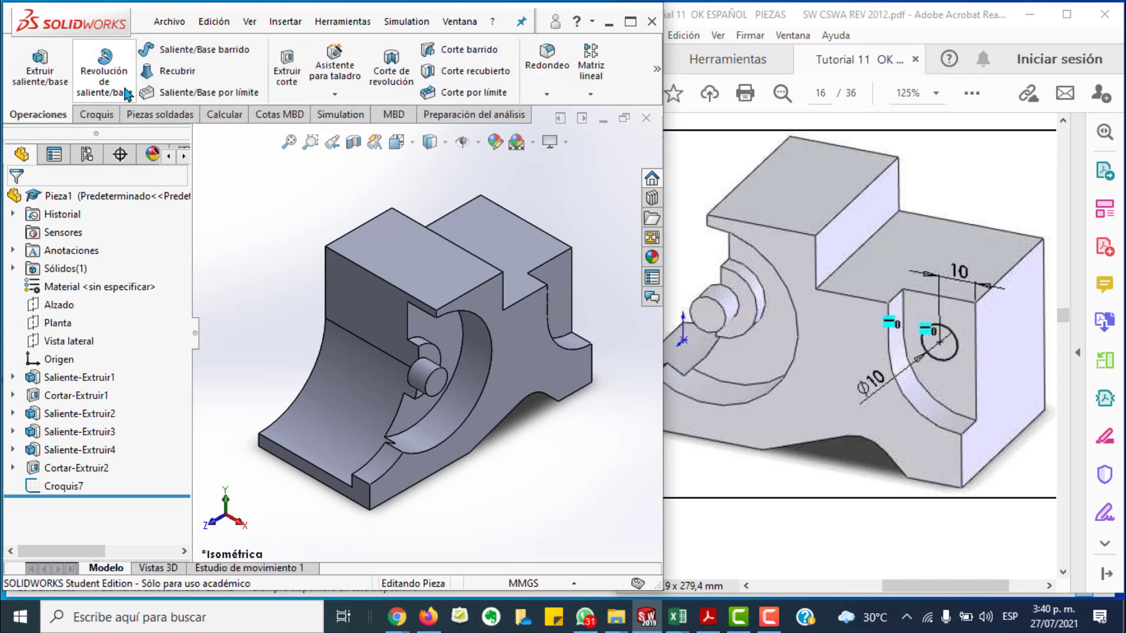
left_click(286, 74)
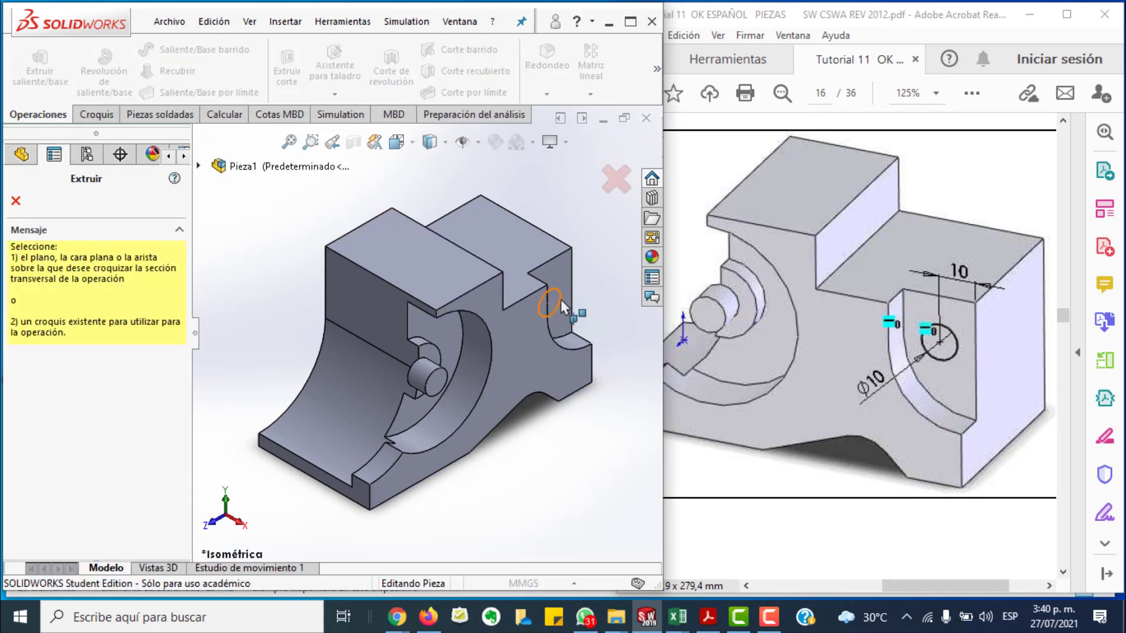
left_click(560, 300)
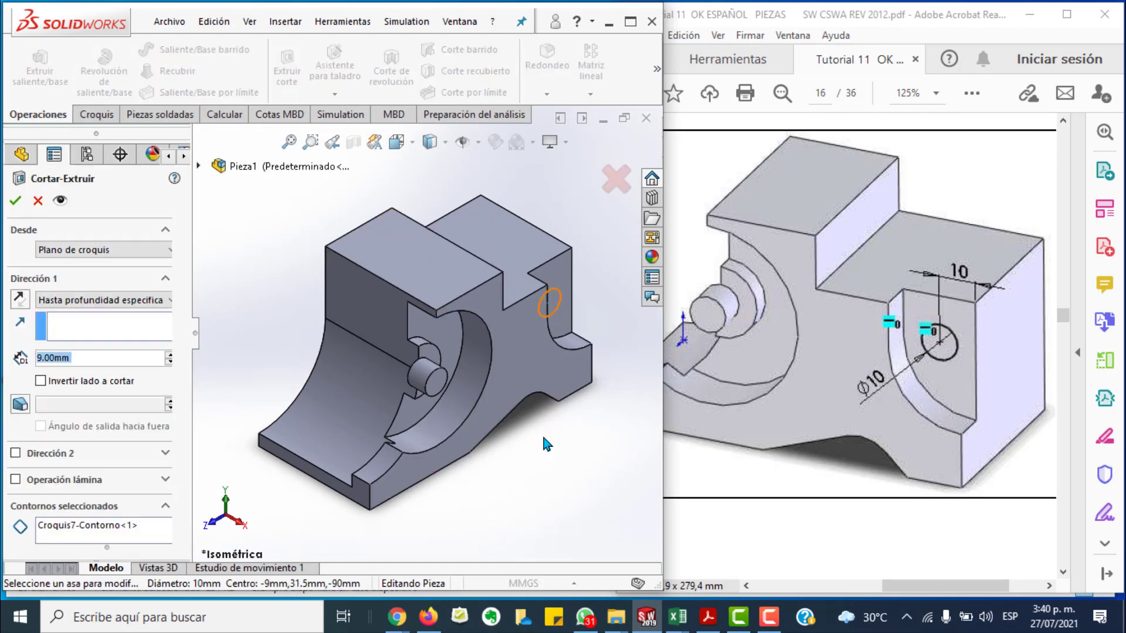
left_click(147, 302)
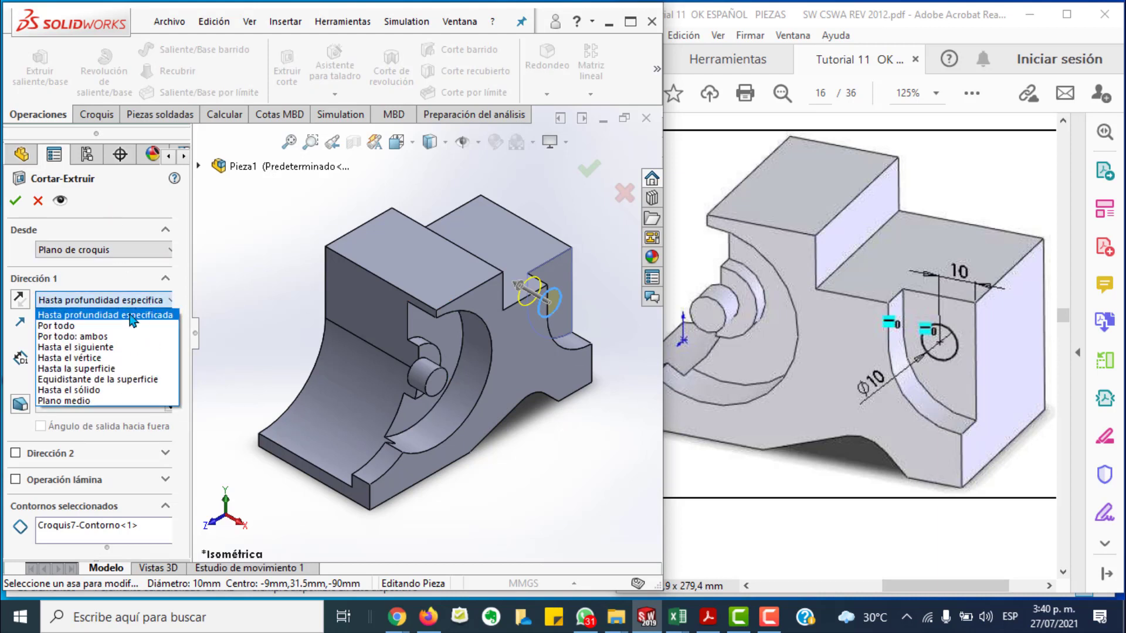
left_click(104, 326)
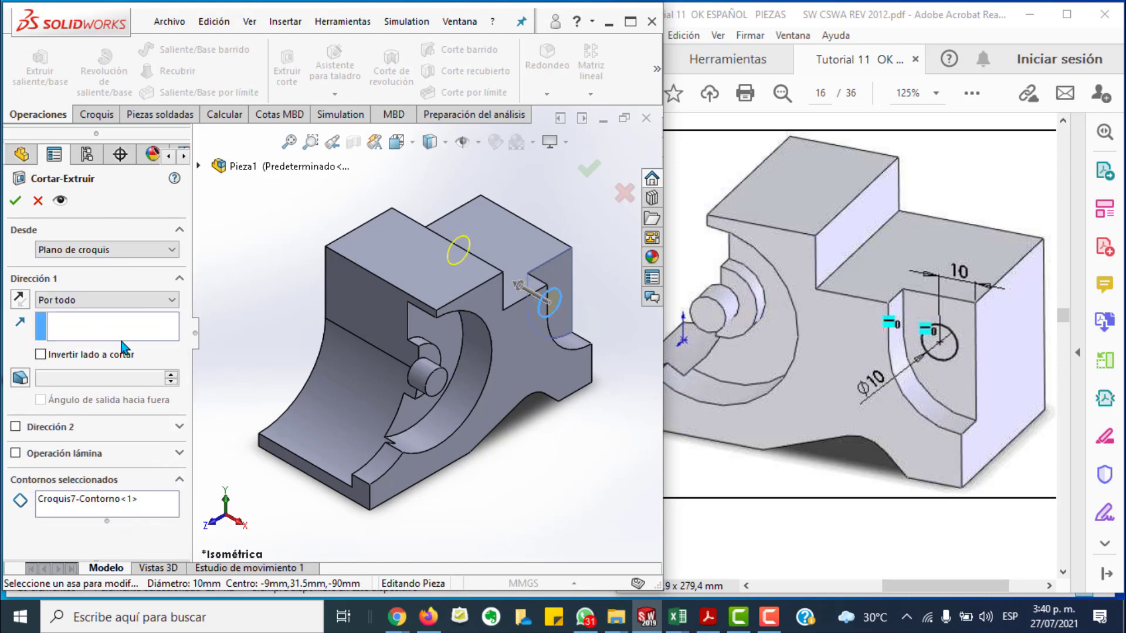
left_click(15, 200)
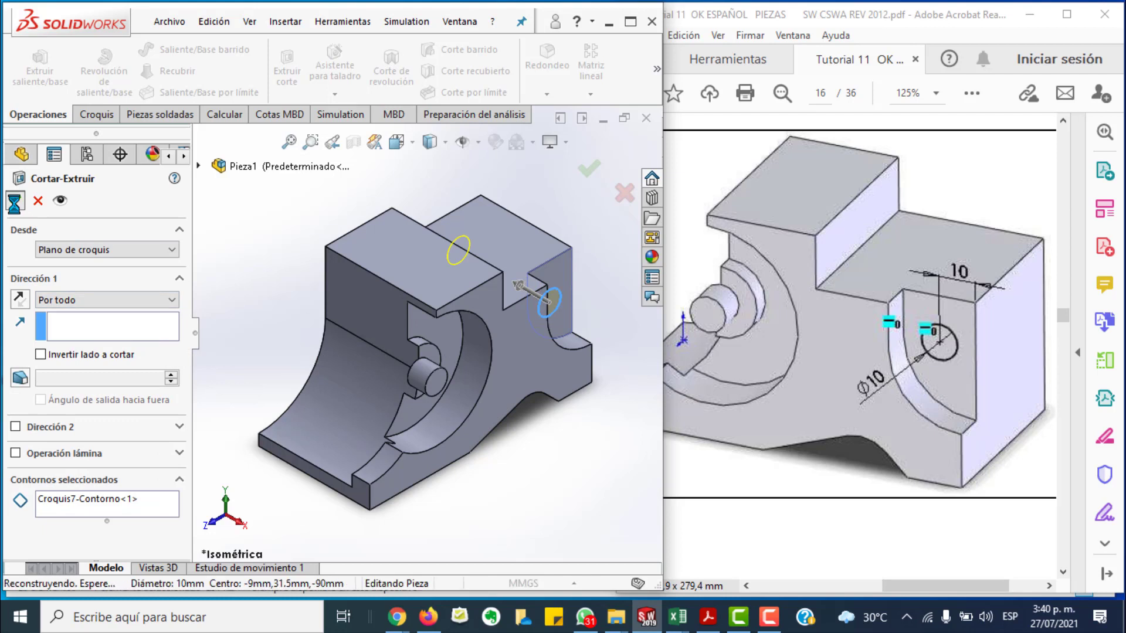
left_click(569, 502)
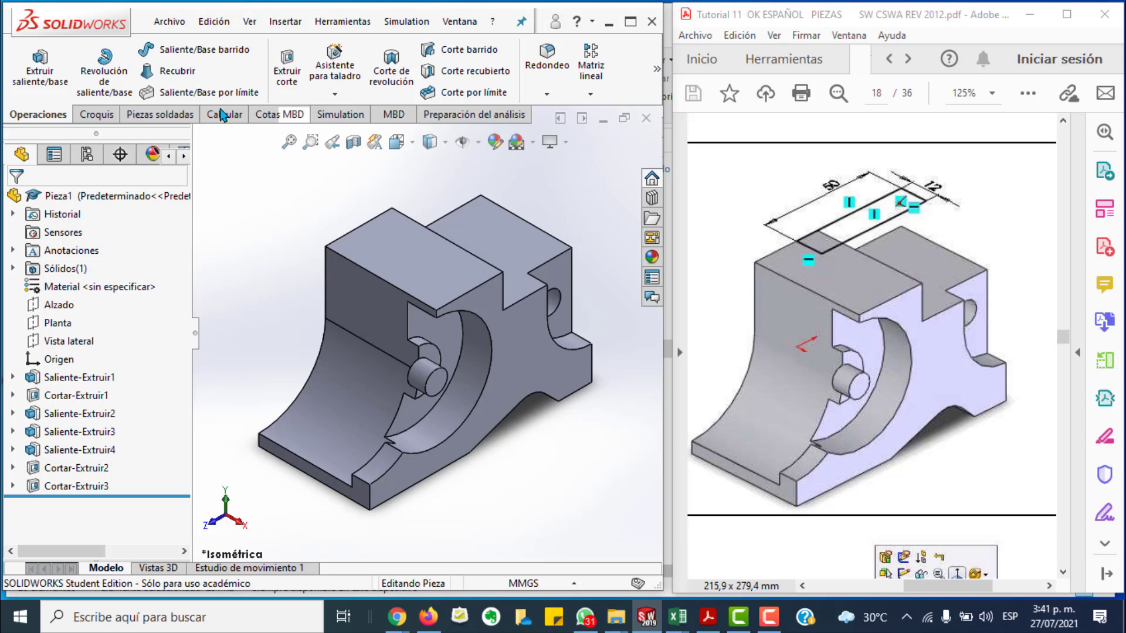
Step: Start Croquis8 on the part's top face, viewed normal to it
left_click(94, 118)
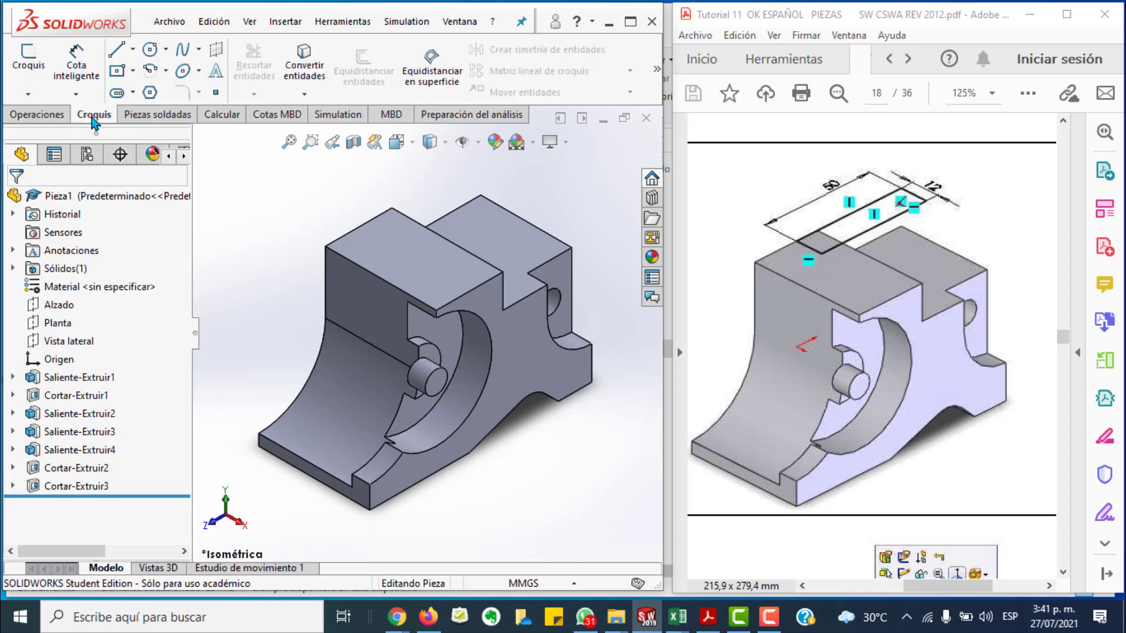
left_click(28, 59)
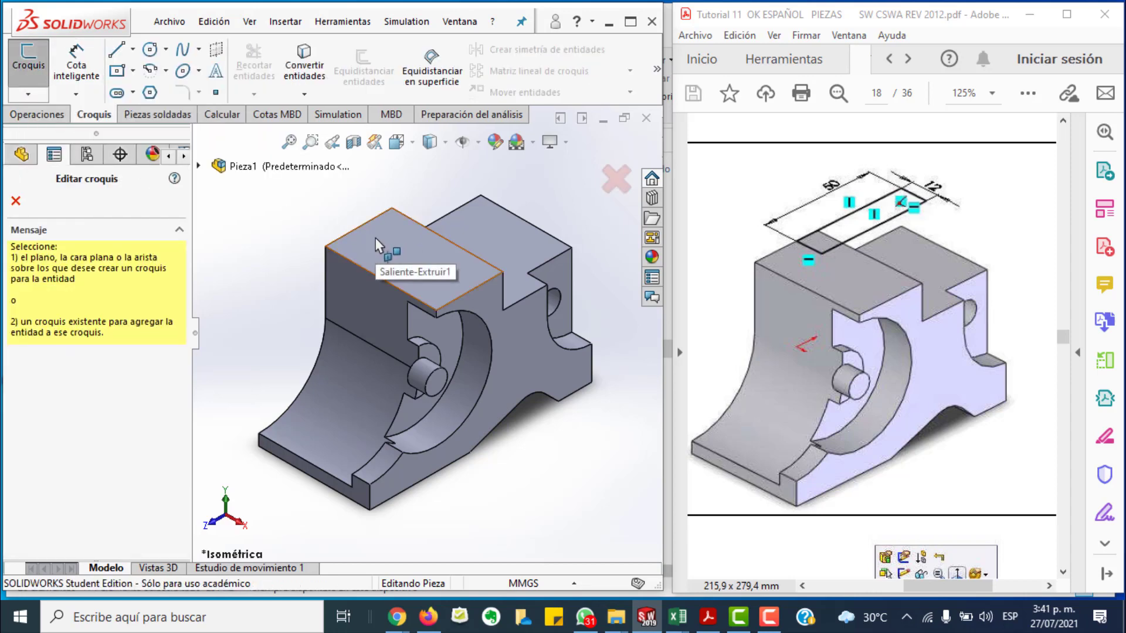
left_click(376, 245)
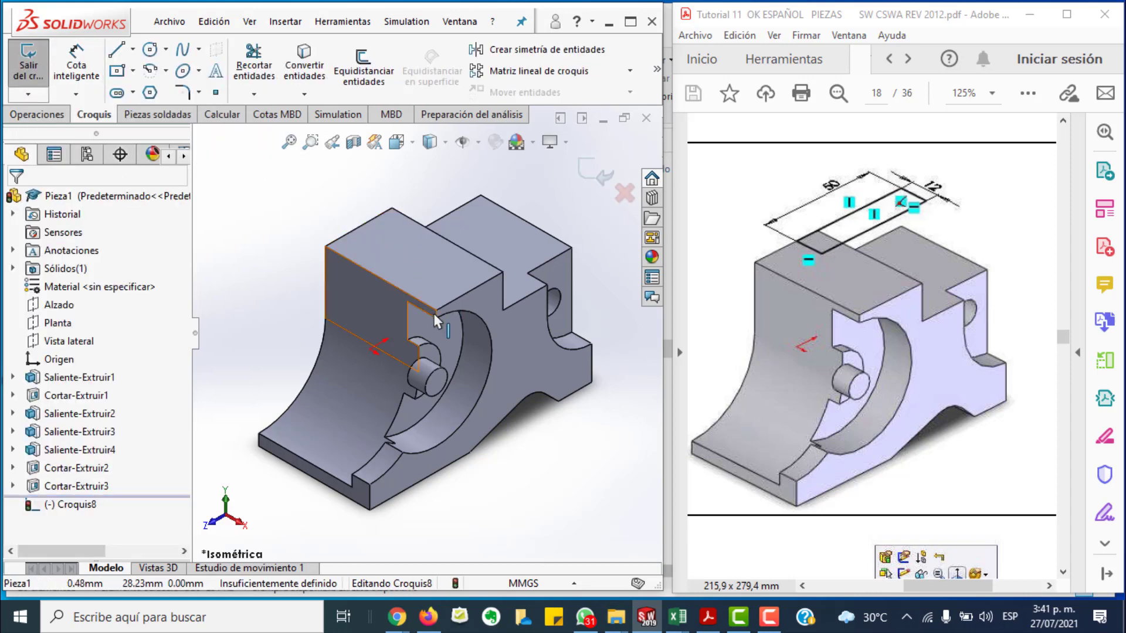
key("space")
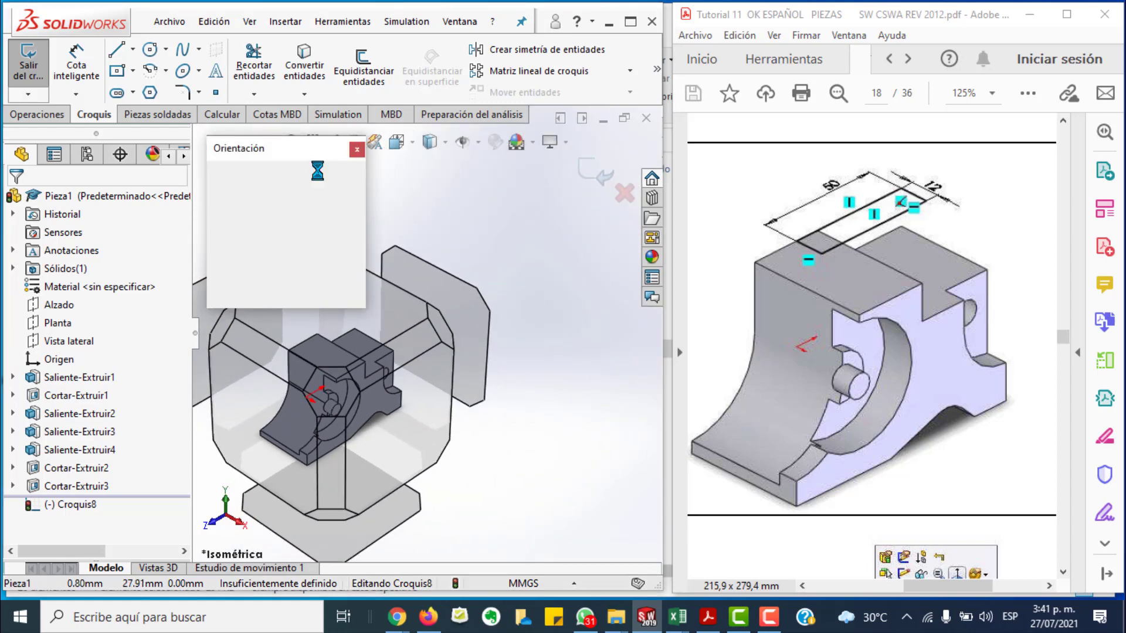
left_click(349, 246)
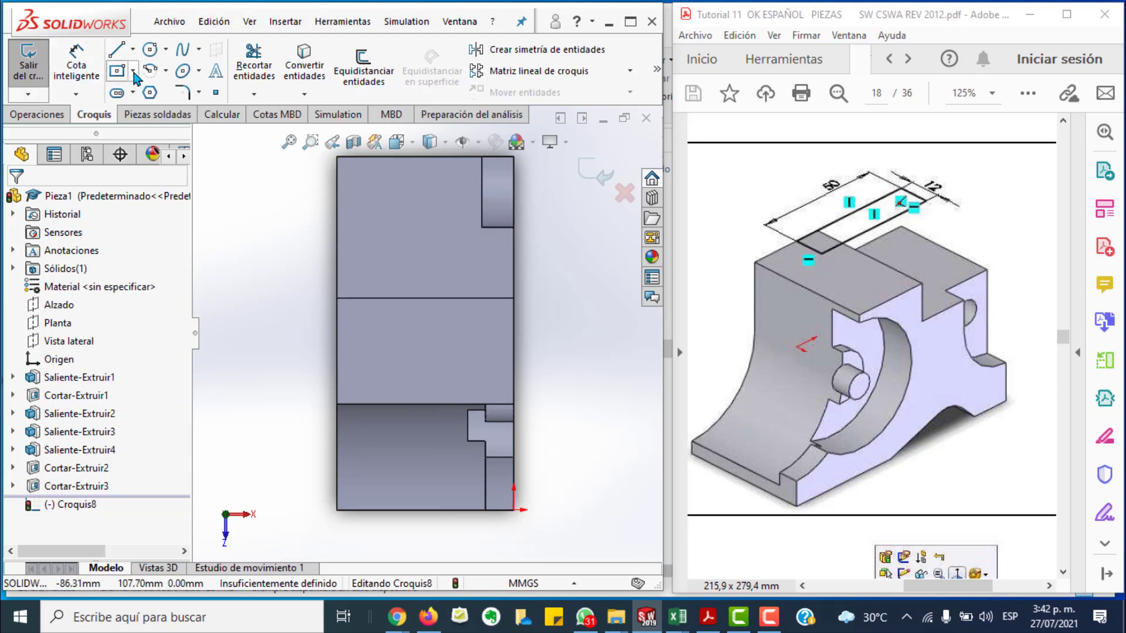
Step: Draw a corner rectangle starting at the top face's top-left corner
left_click(133, 71)
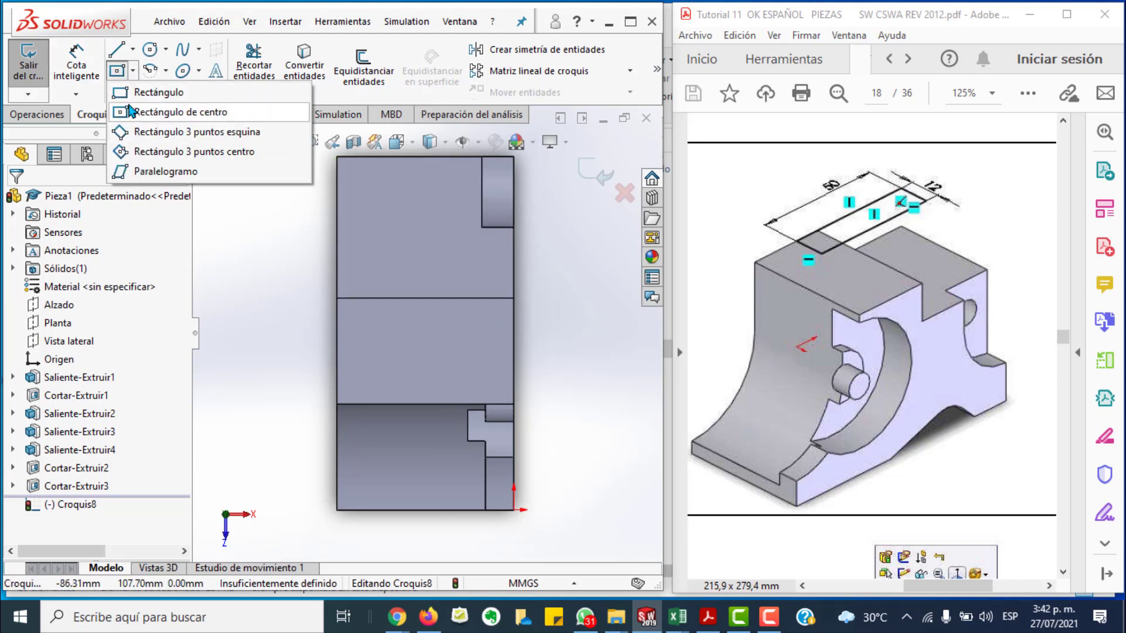
left_click(131, 95)
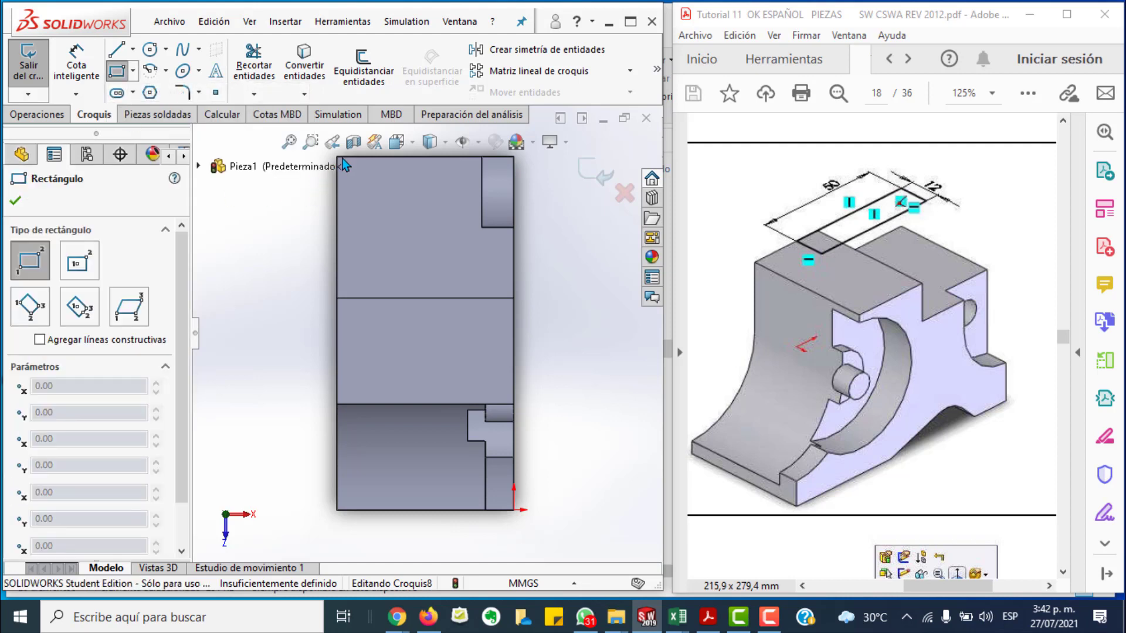
left_click(337, 157)
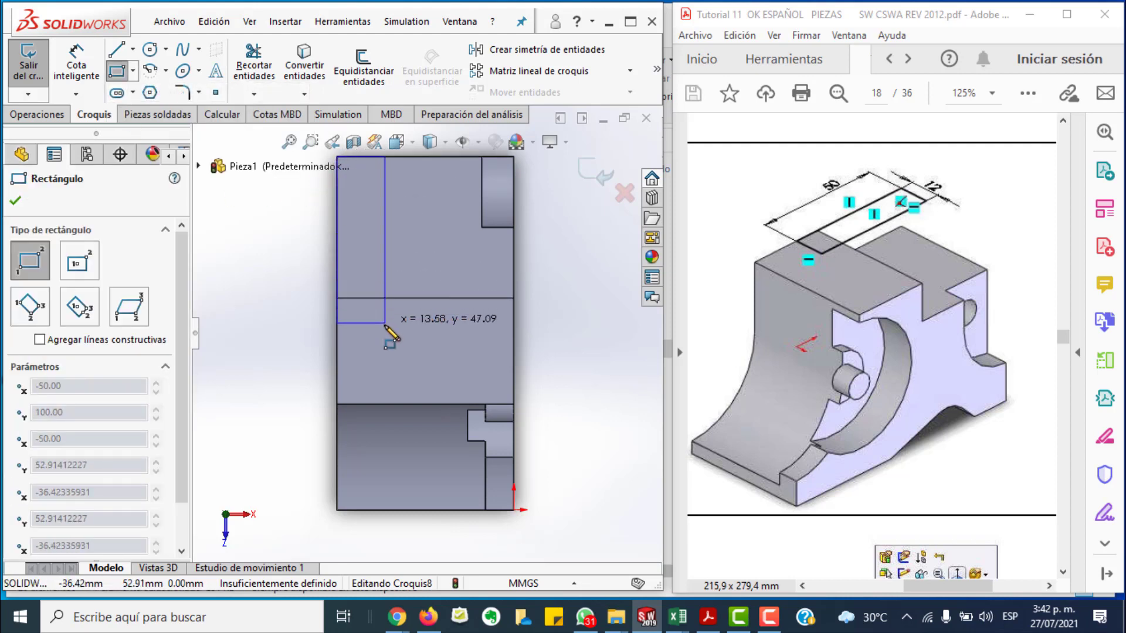
left_click(398, 341)
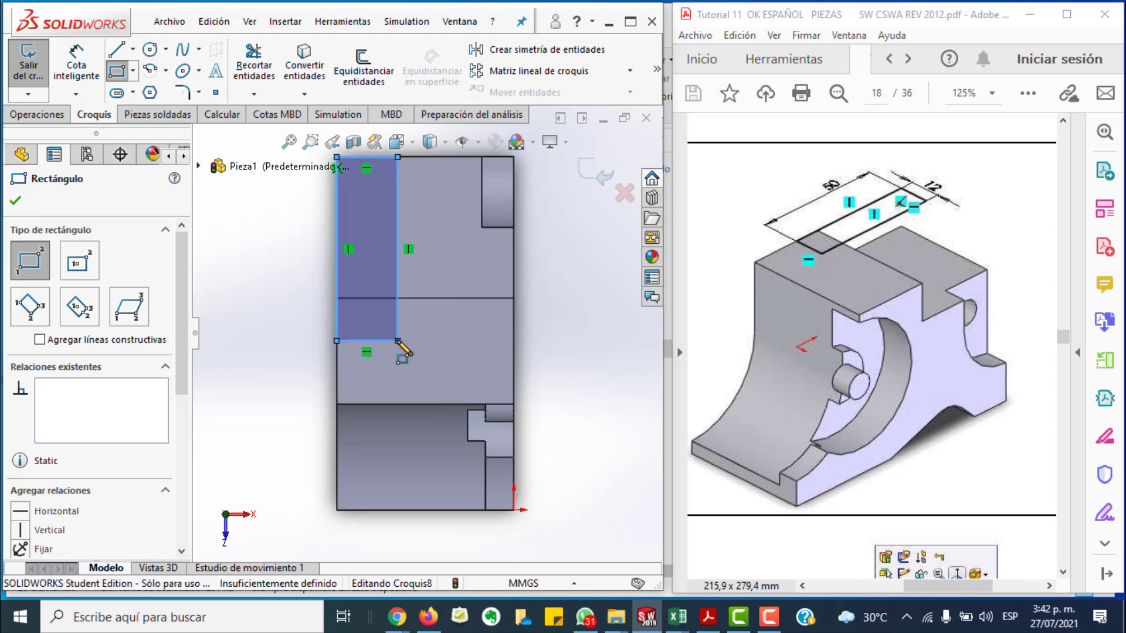
key("Escape")
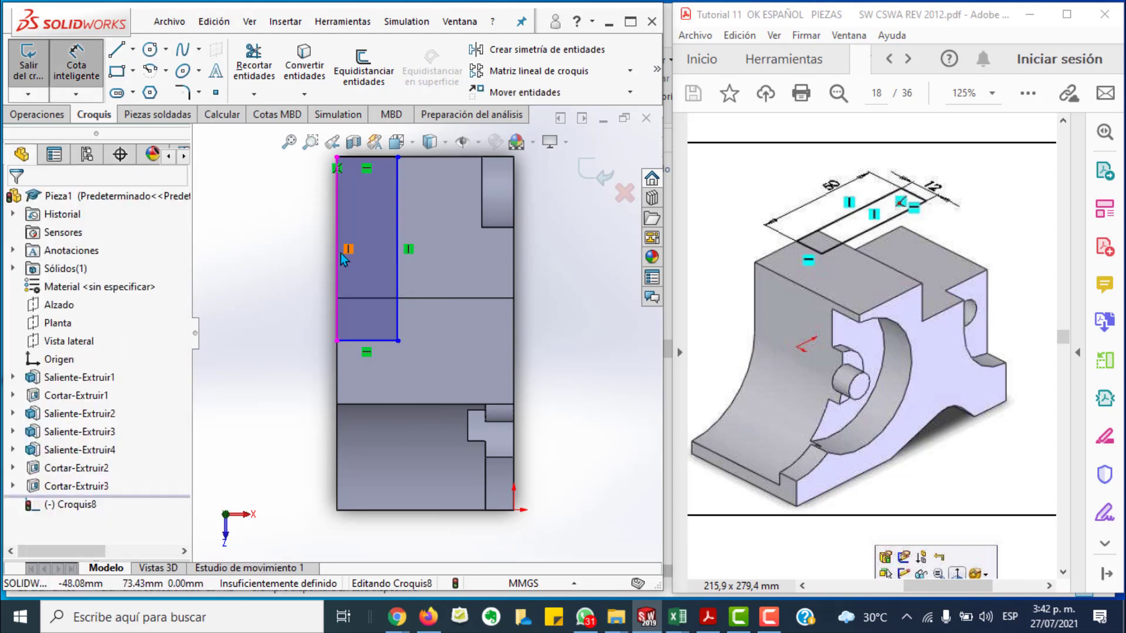
Step: Dimension the rectangle 50 mm long and 12 mm wide, then exit the sketch
left_click(329, 265)
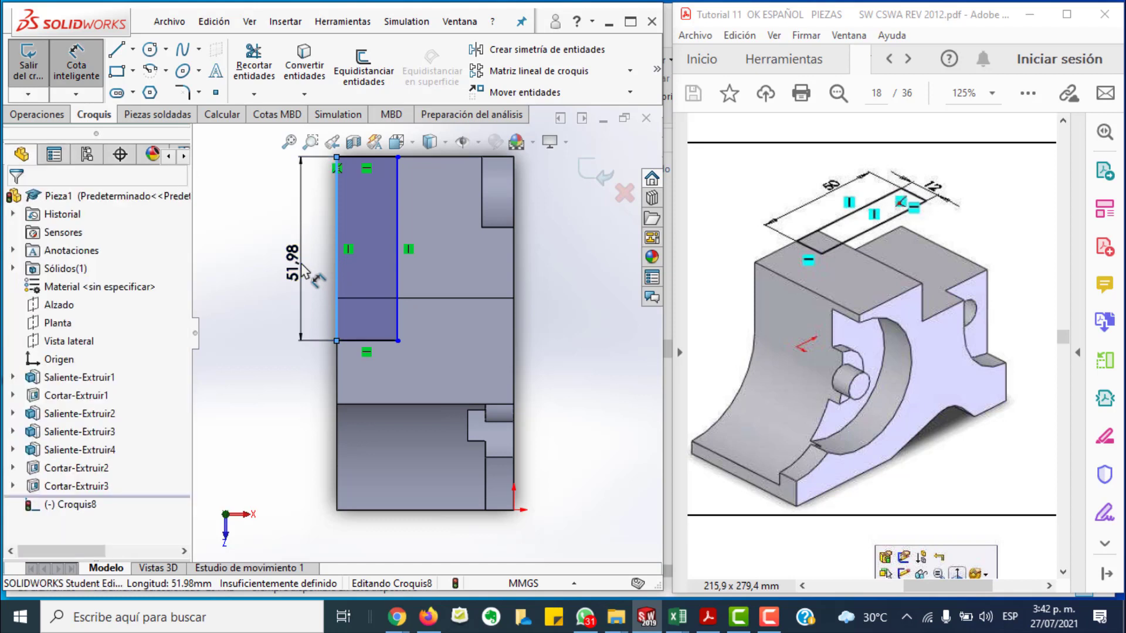
left_click(303, 271)
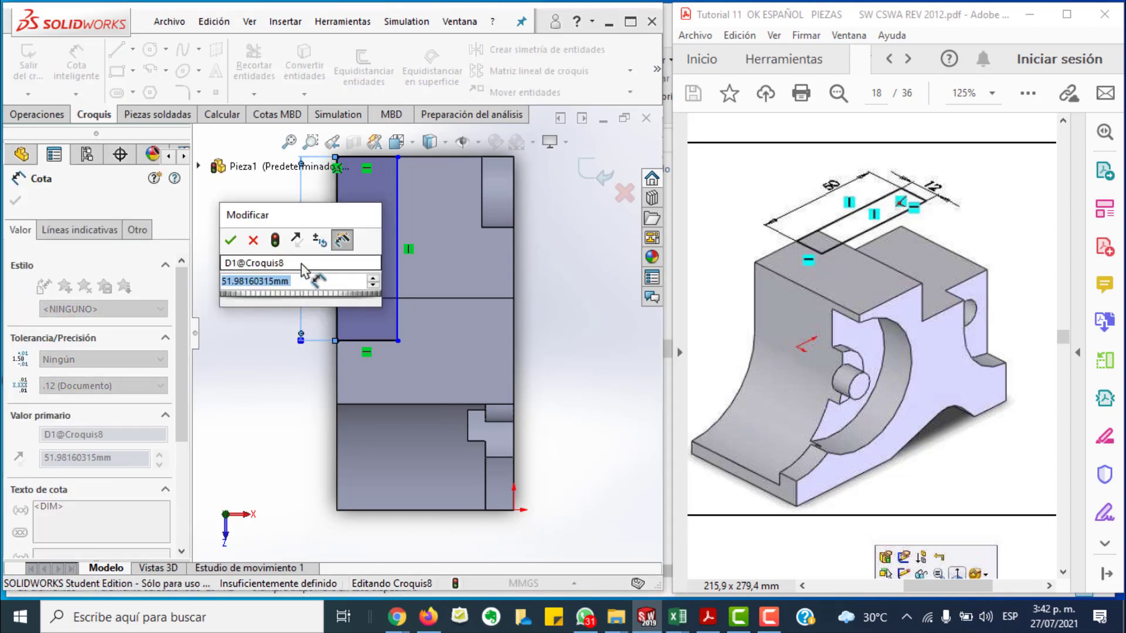
type("50")
key("Return")
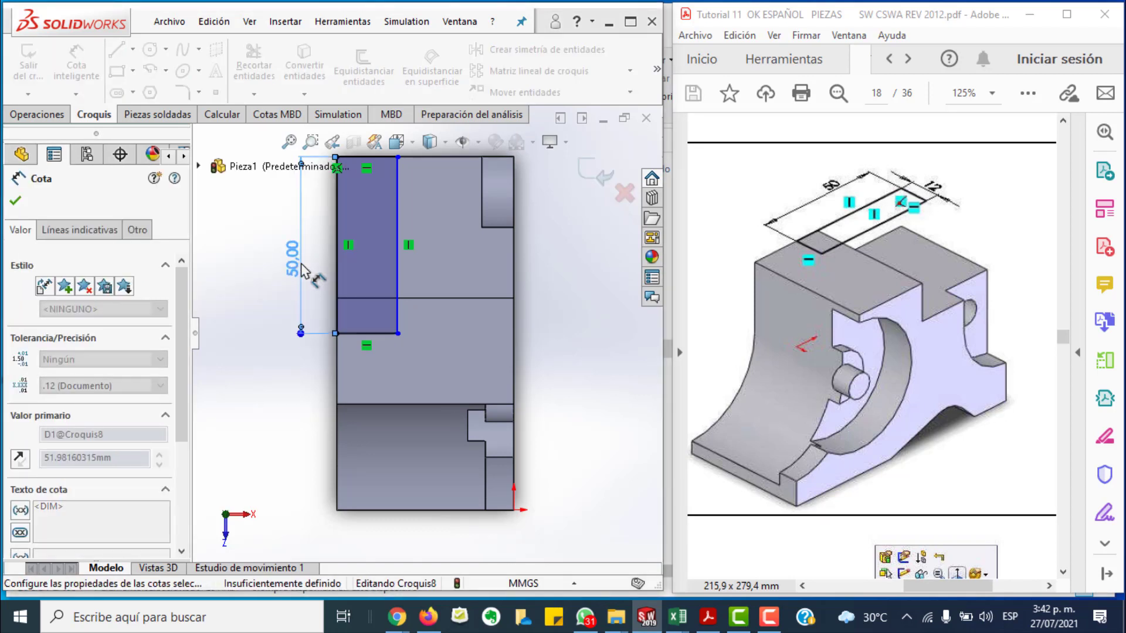
left_click(370, 334)
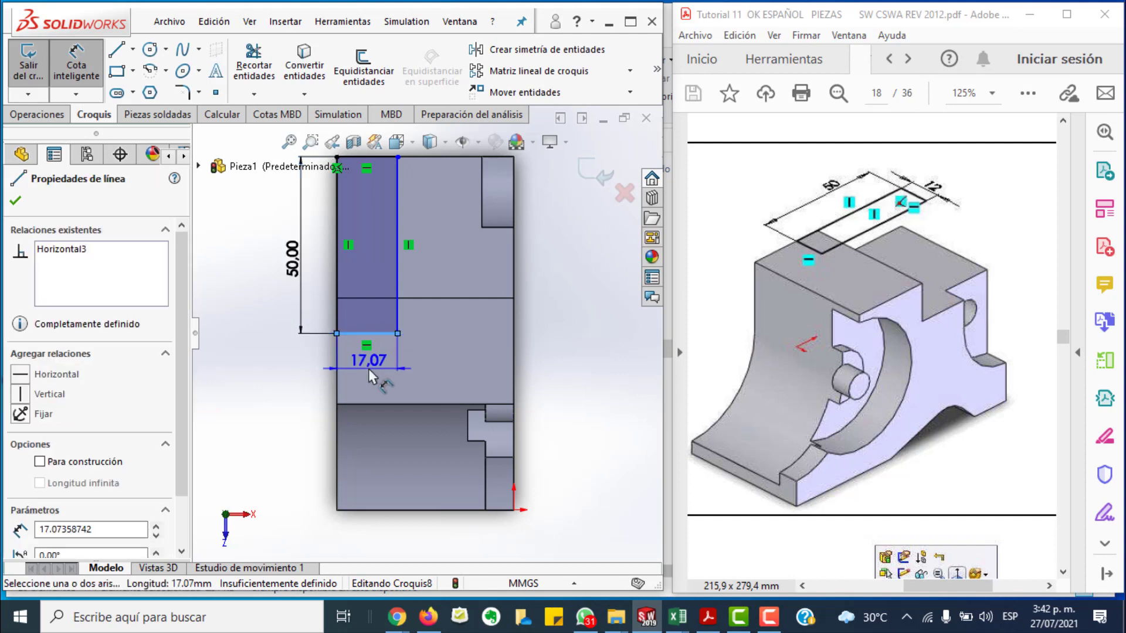
left_click(370, 378)
type("12")
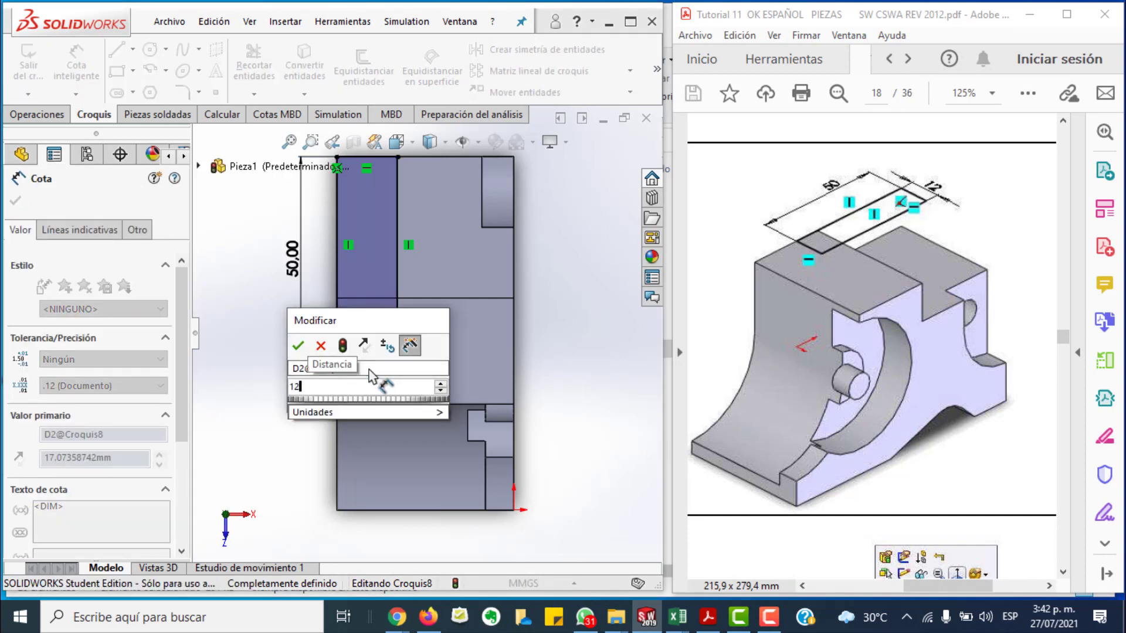
key("Return")
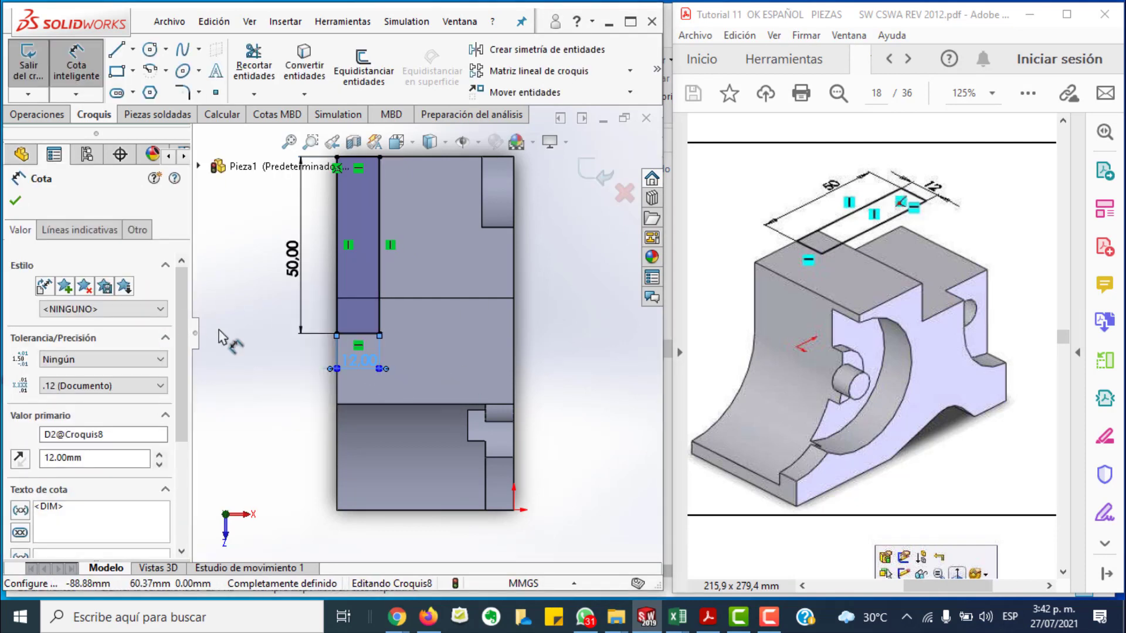
key("Escape")
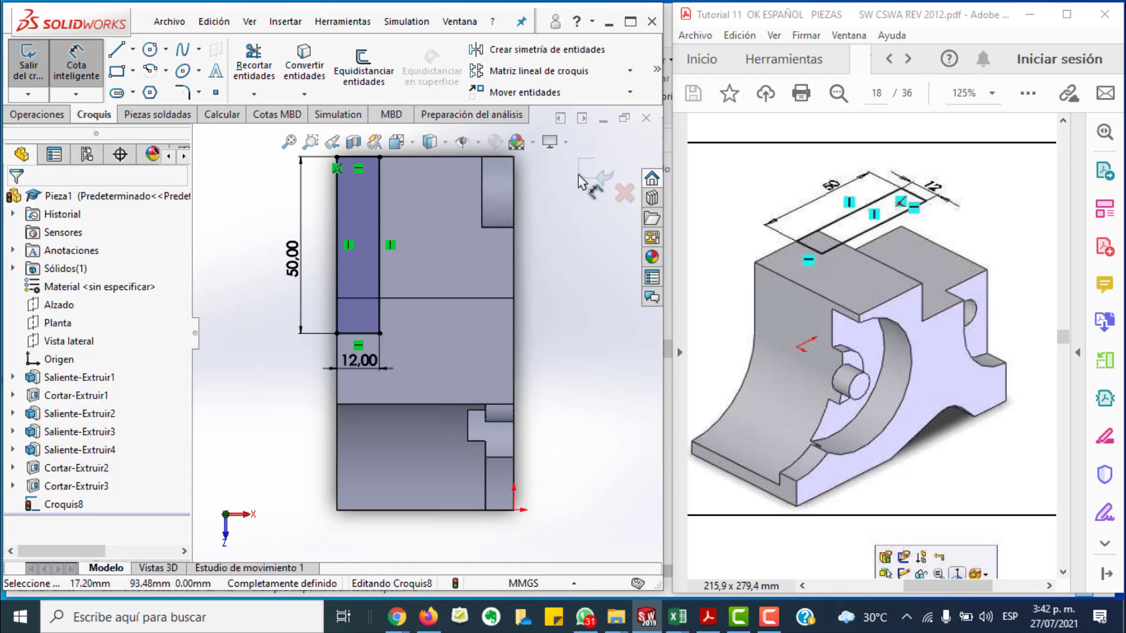
left_click(582, 180)
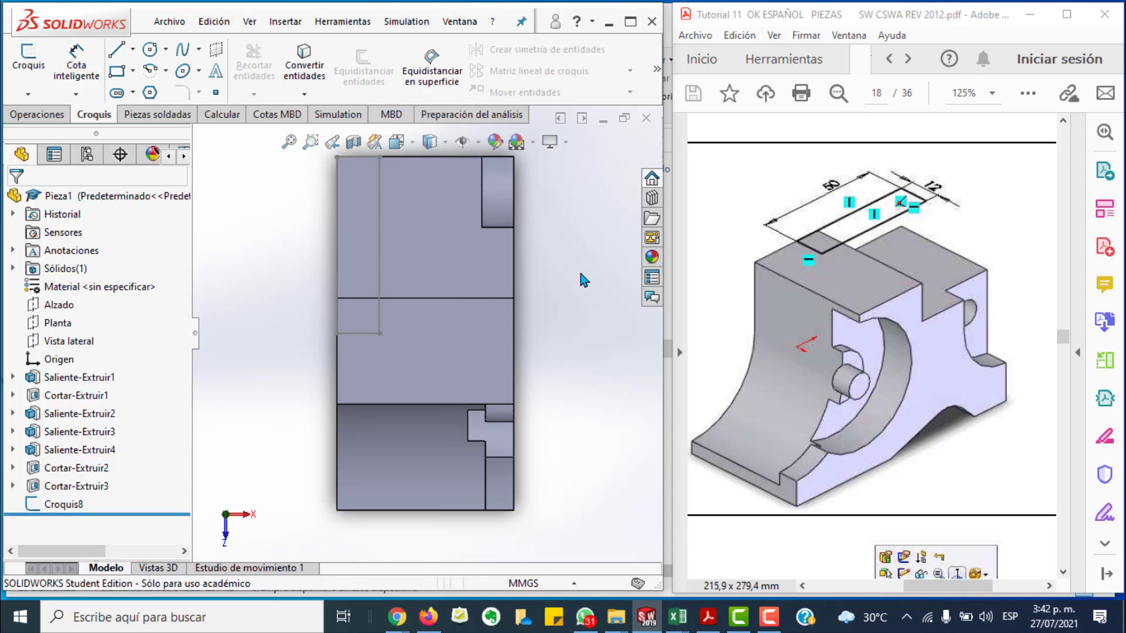
Step: From isometric view, cut the 50 × 12 rectangle Por todo through the part
key("space")
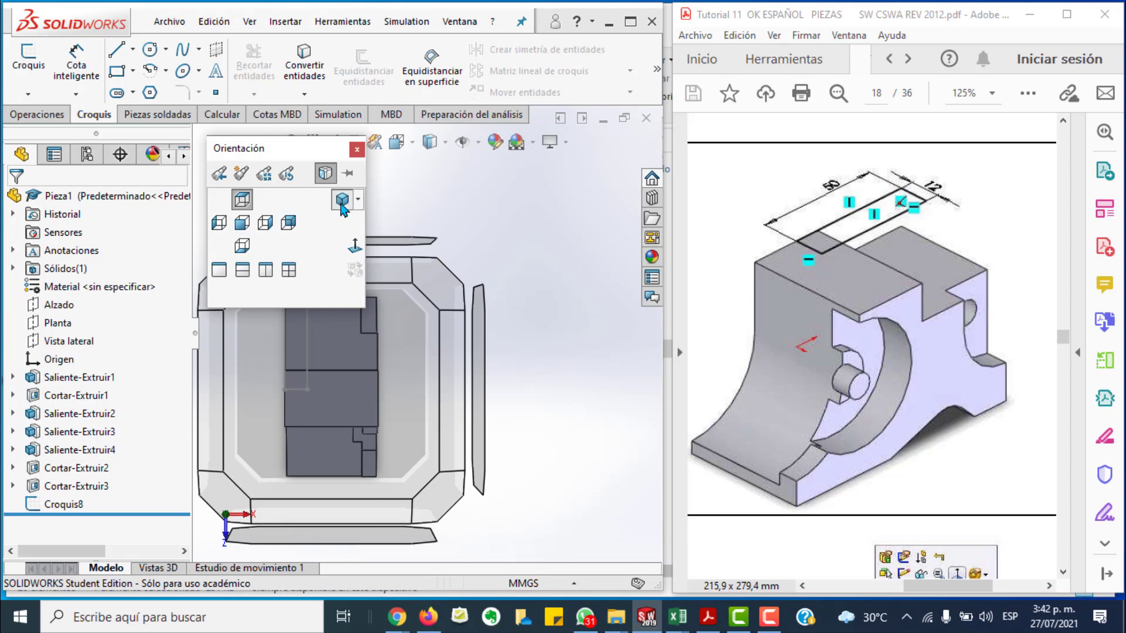
left_click(341, 202)
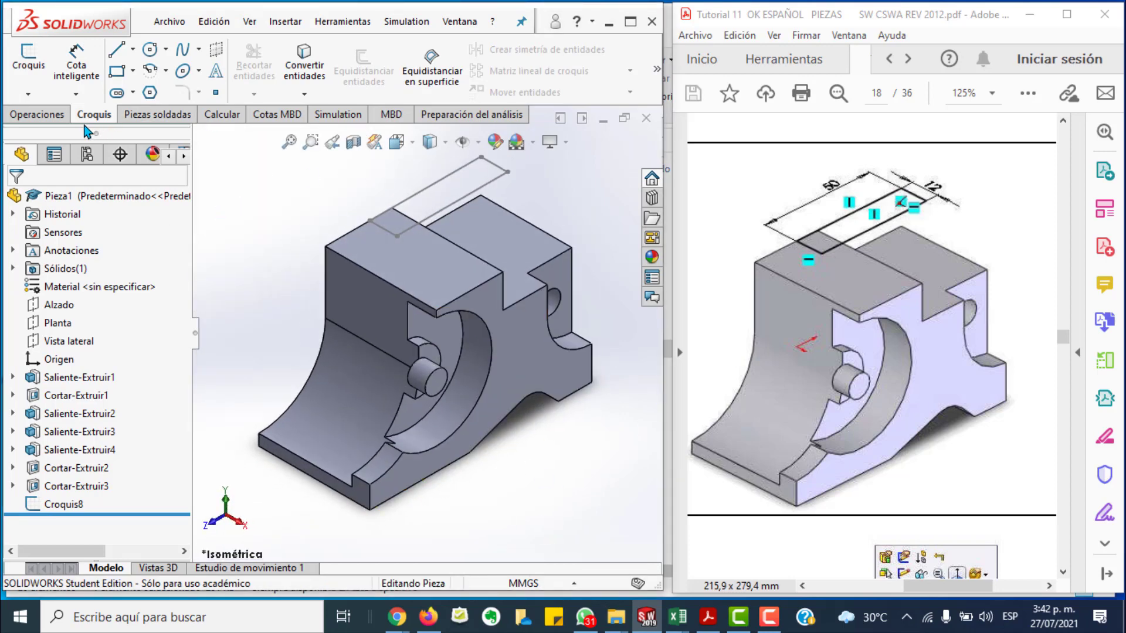
left_click(38, 115)
left_click(287, 70)
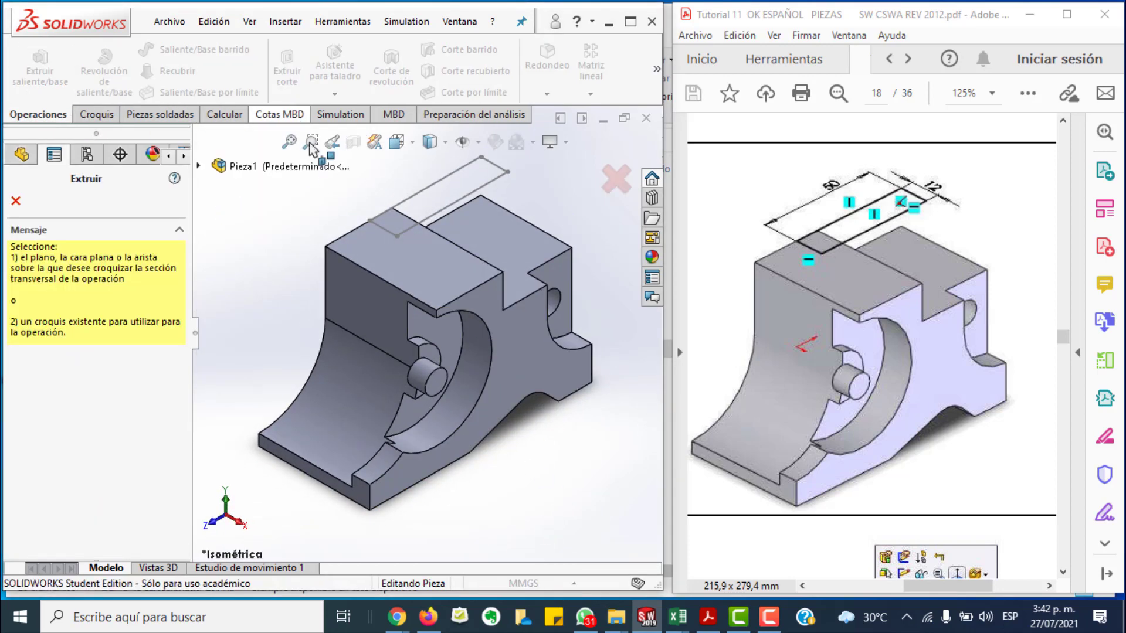
left_click(451, 186)
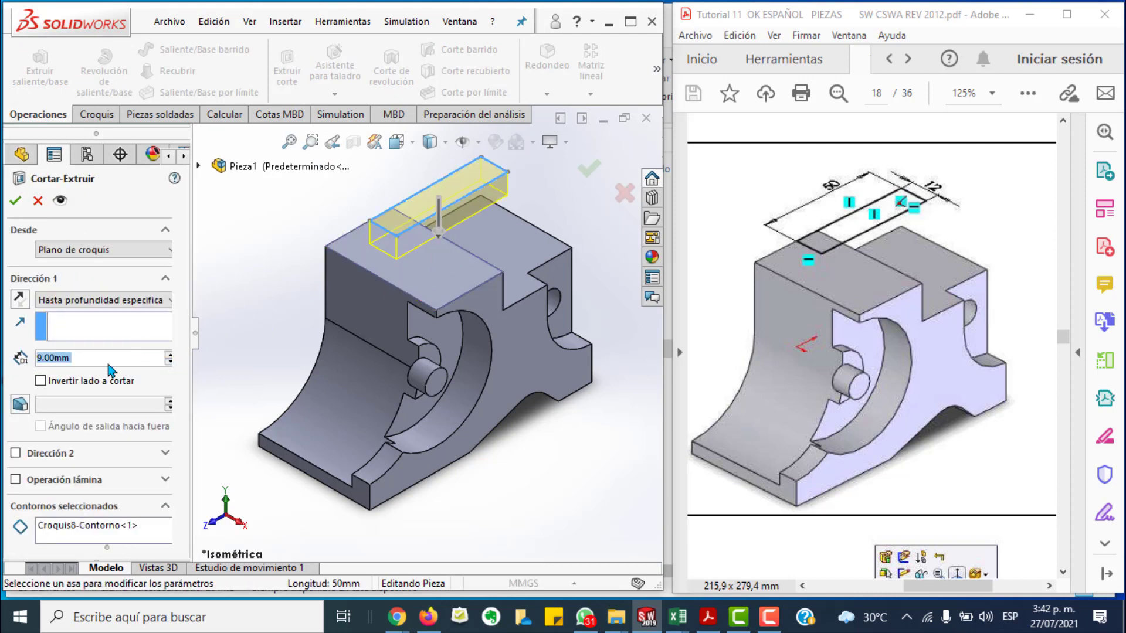
left_click(116, 300)
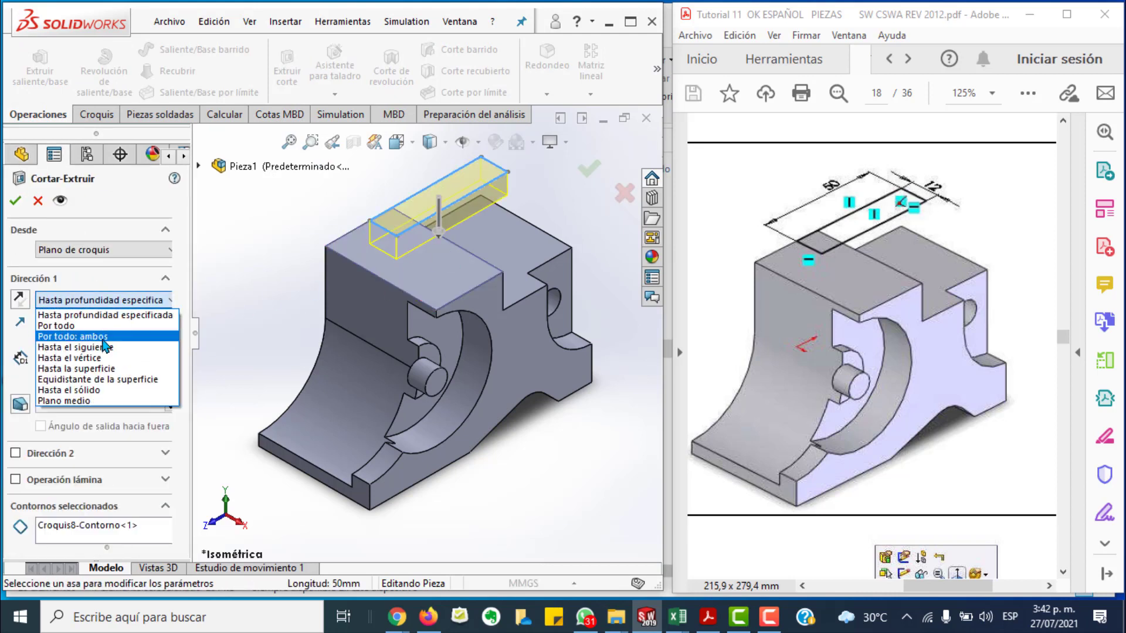
left_click(100, 325)
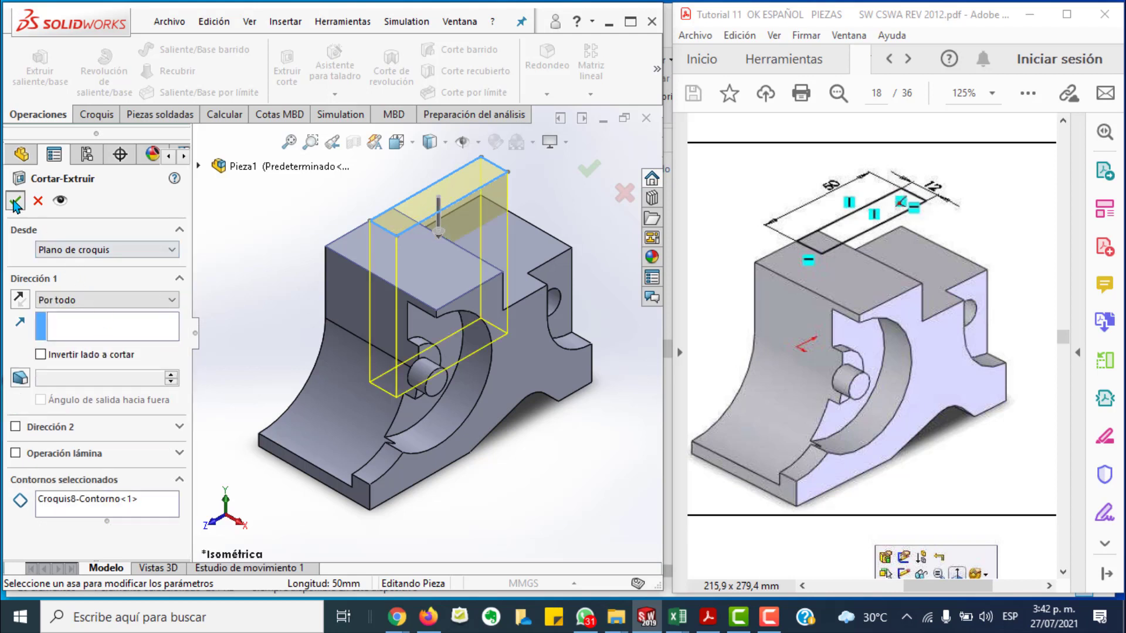
left_click(14, 202)
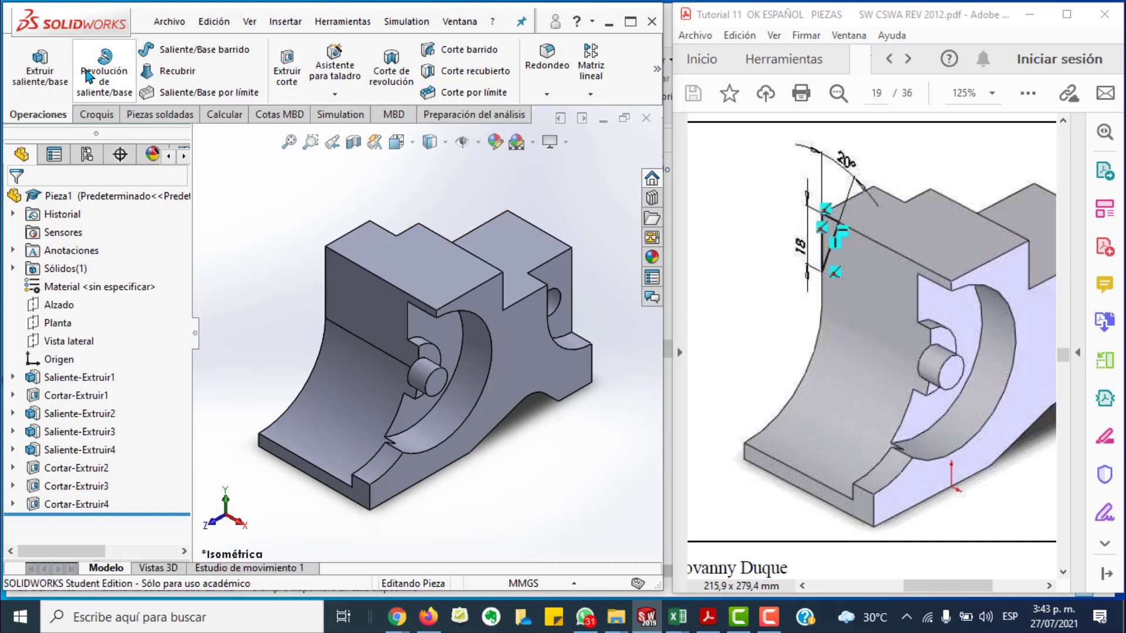
Step: Start Croquis9 on the front upper face, viewed normal and zoomed on its top-left corner
left_click(96, 115)
left_click(28, 62)
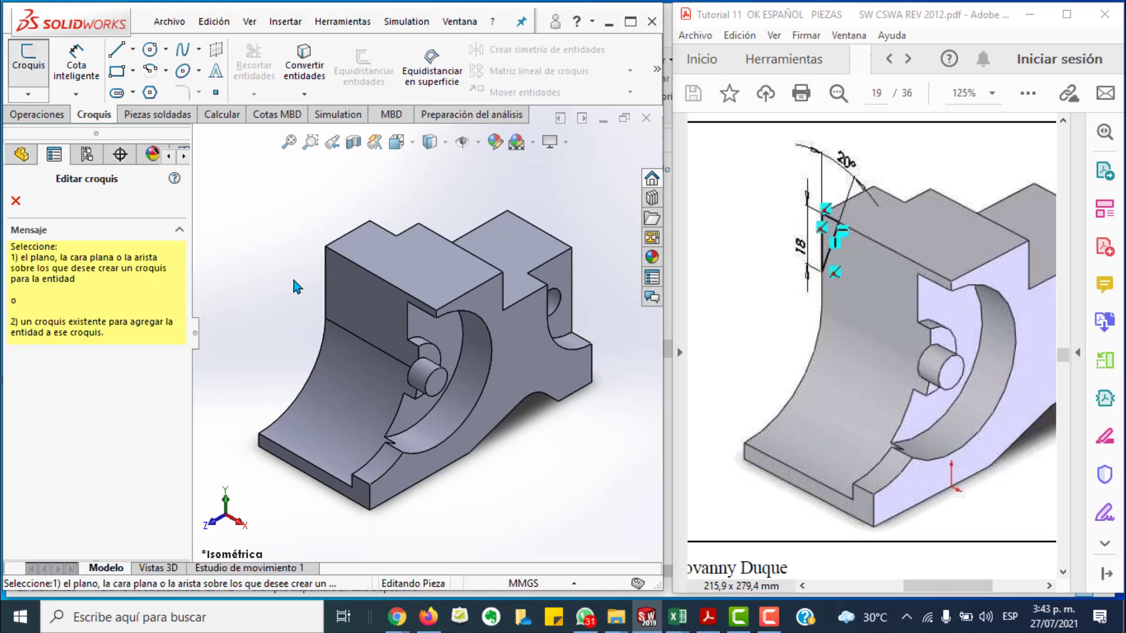
left_click(348, 291)
key("space")
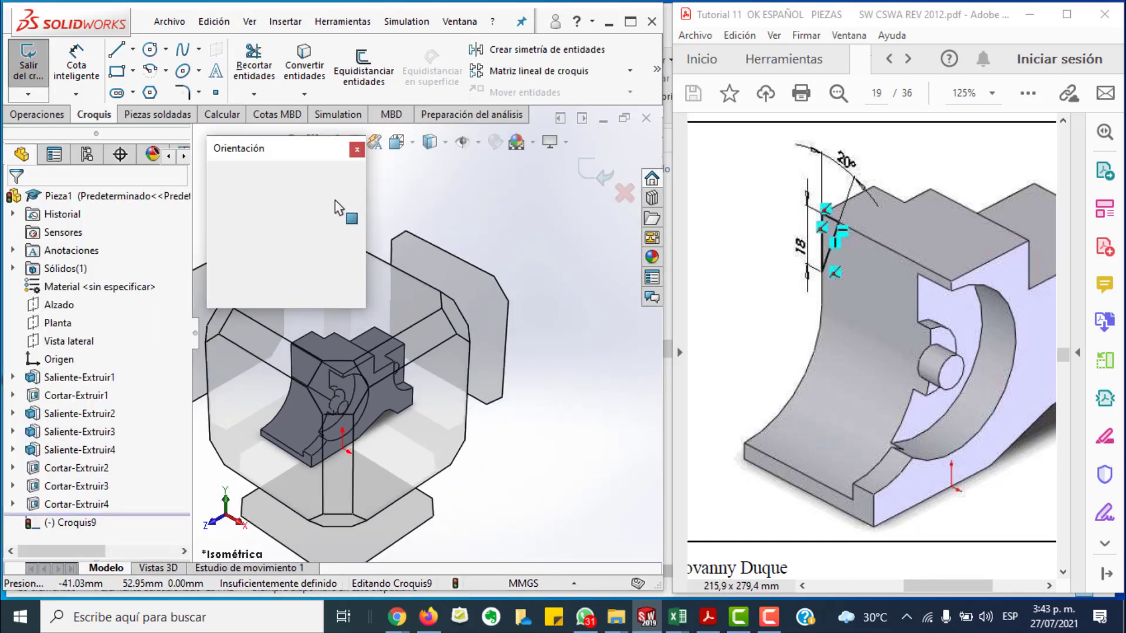
left_click(354, 248)
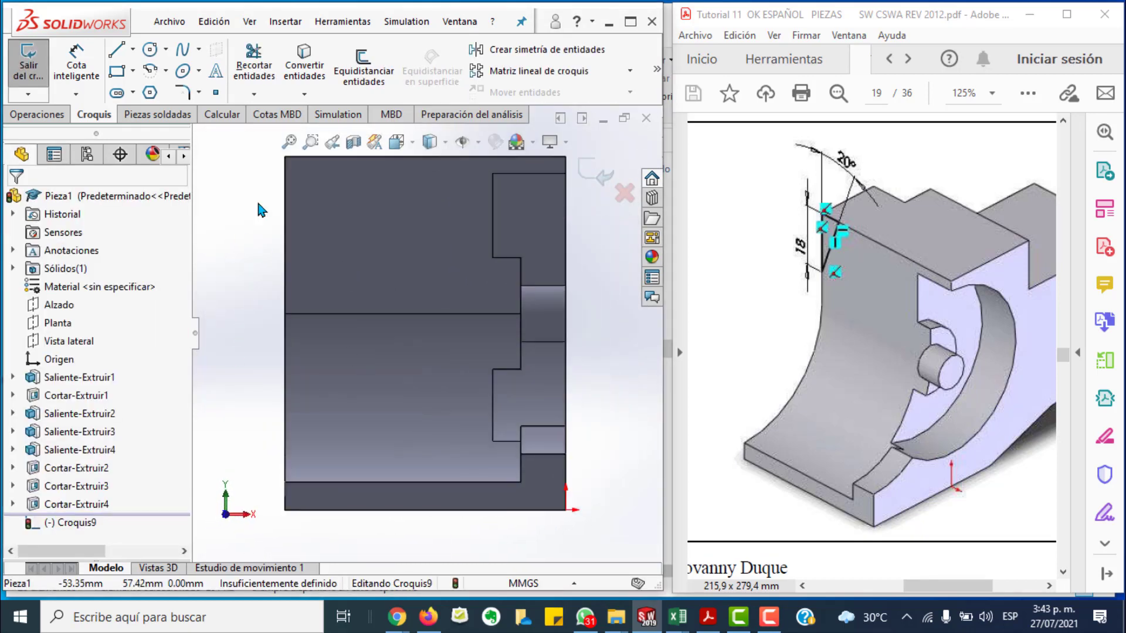
left_click(311, 149)
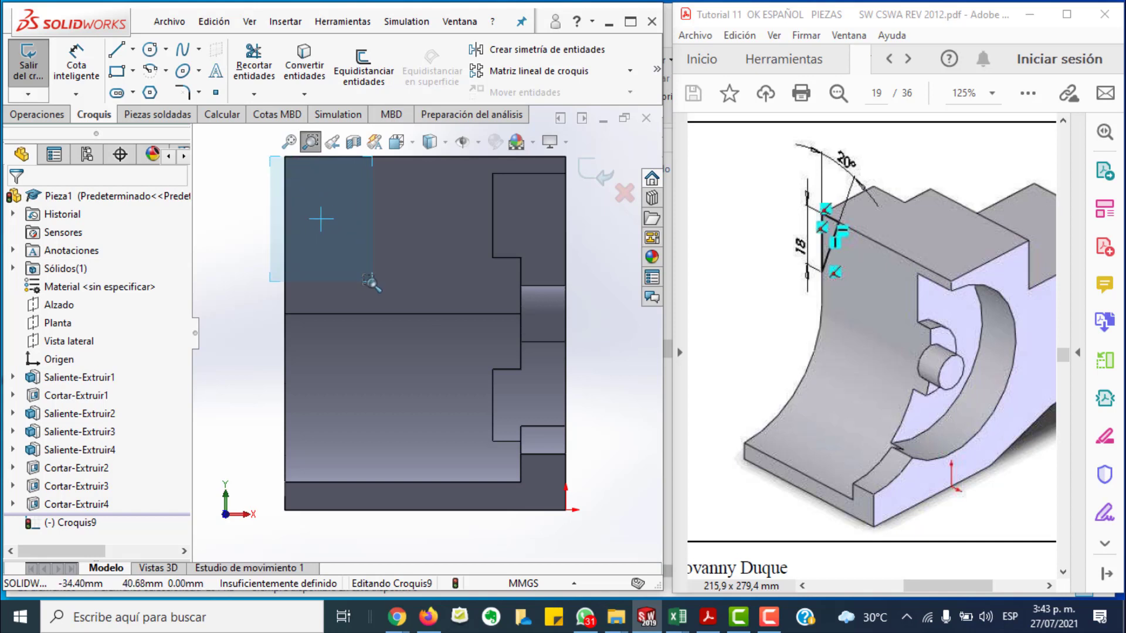
left_click_drag(319, 182, 366, 276)
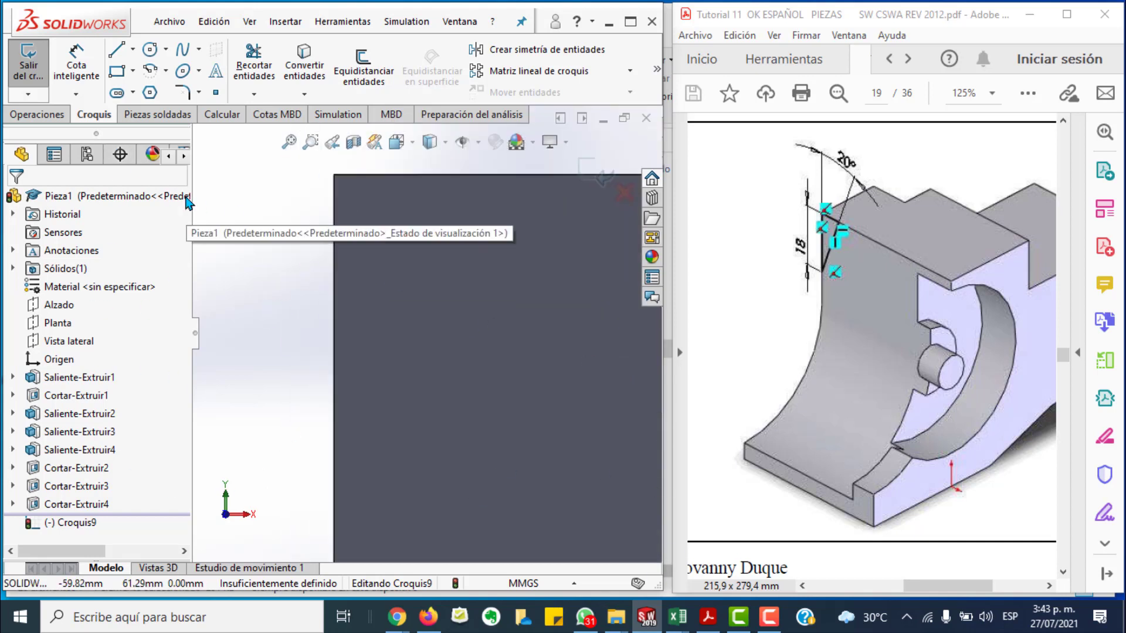
Step: Make the face's top and left edges perpendicular
left_click(367, 176)
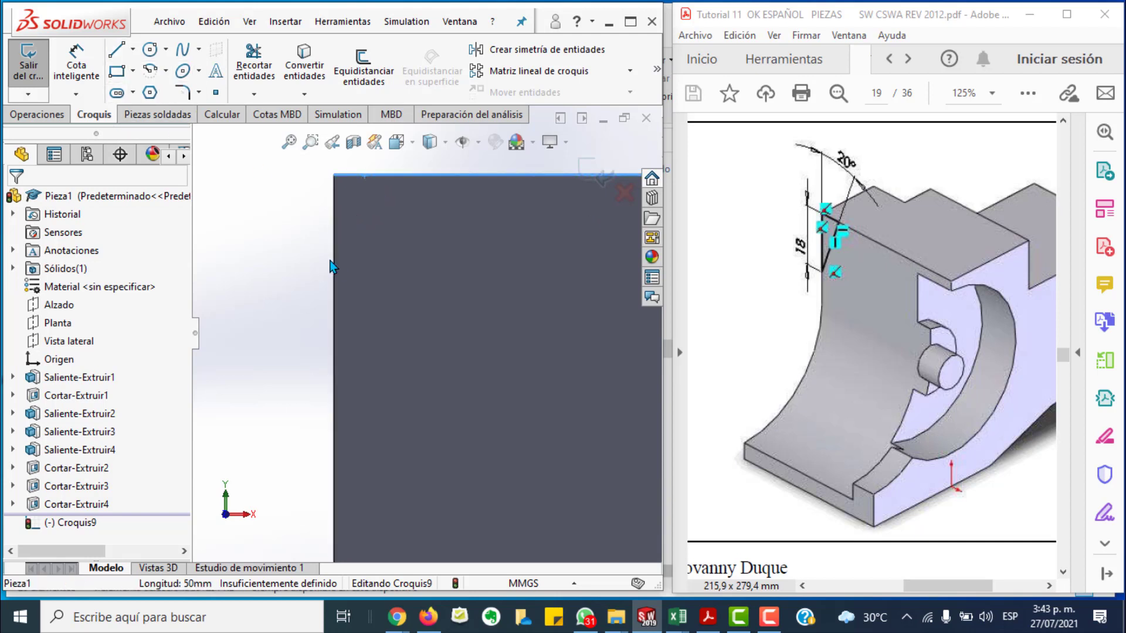
left_click(335, 261, "ctrl")
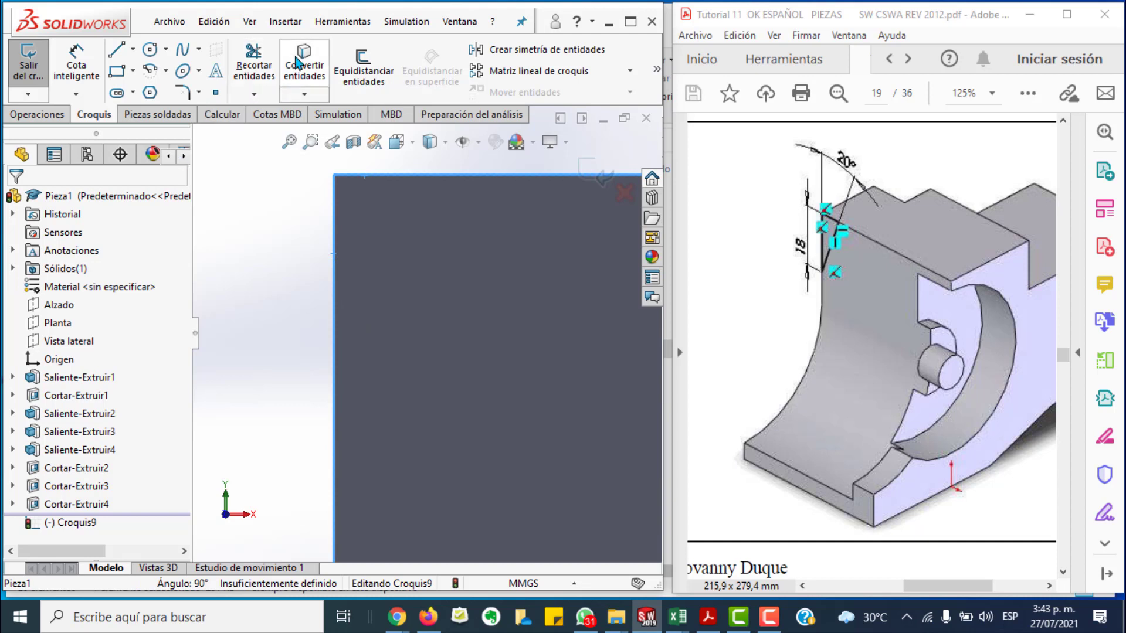
left_click(241, 234)
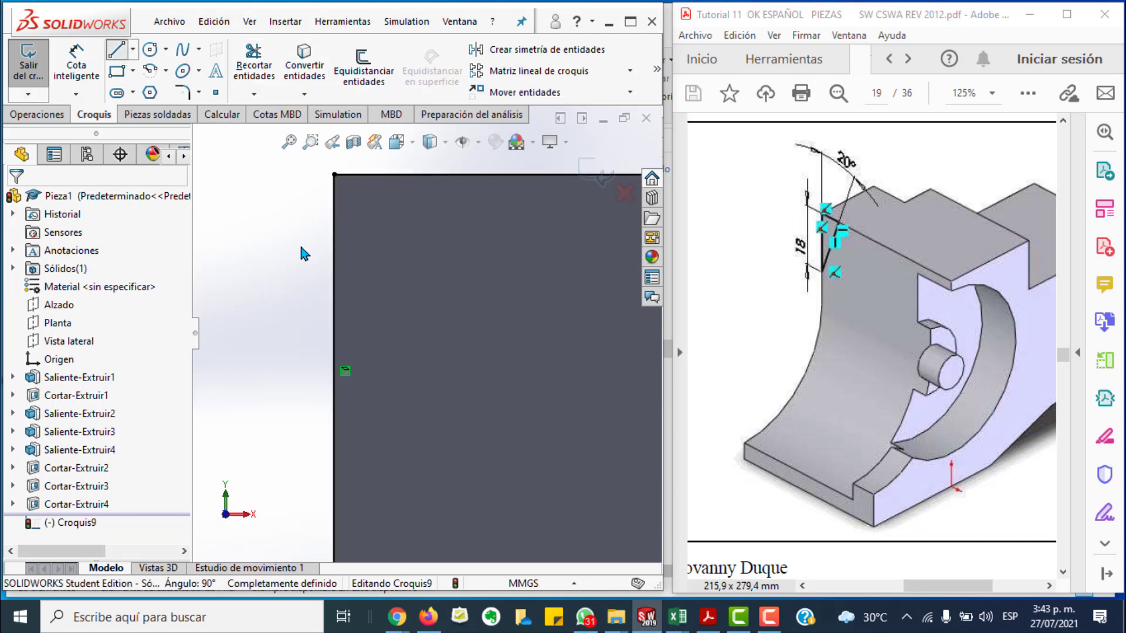
Step: Draw a slanted line from the top edge and dimension it 20° to the left edge
key("l")
left_click(460, 161)
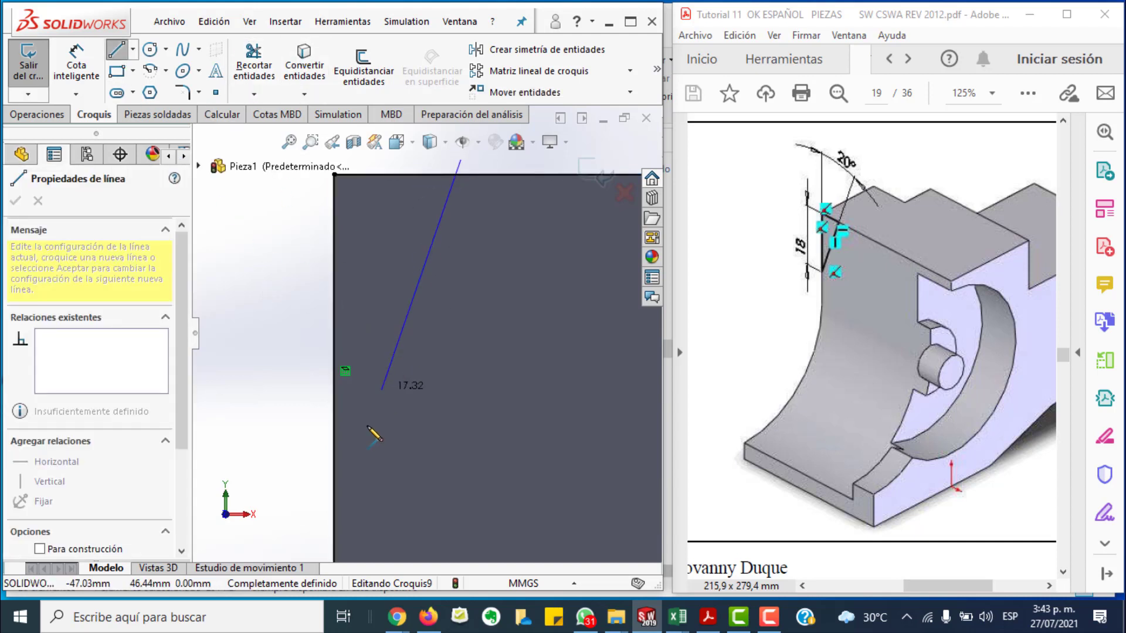
left_click(312, 544)
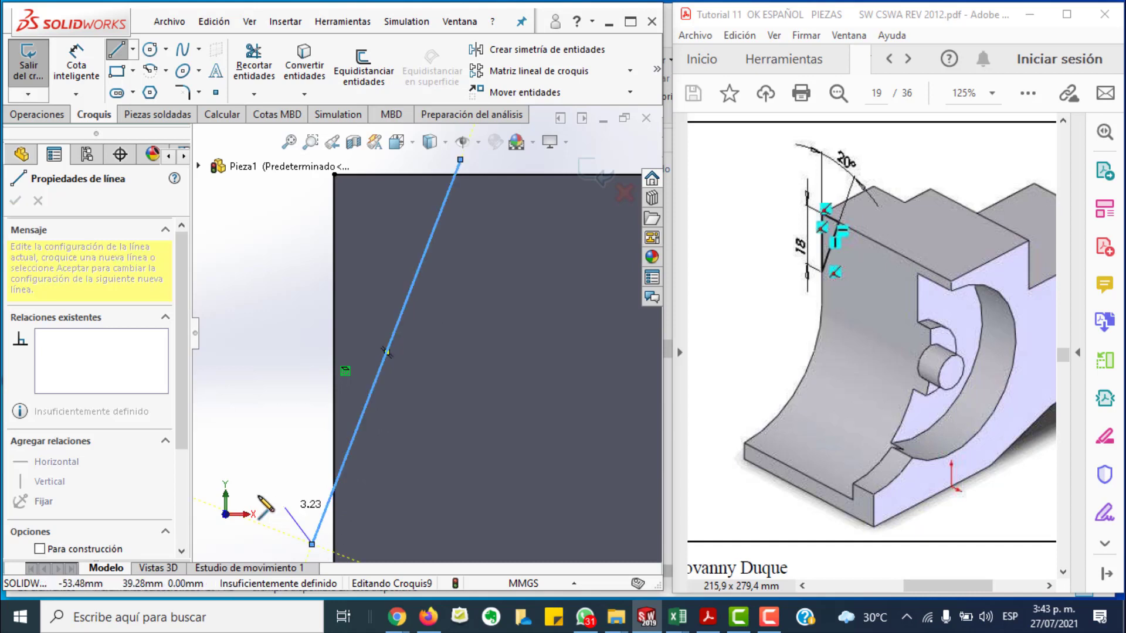
key("Escape")
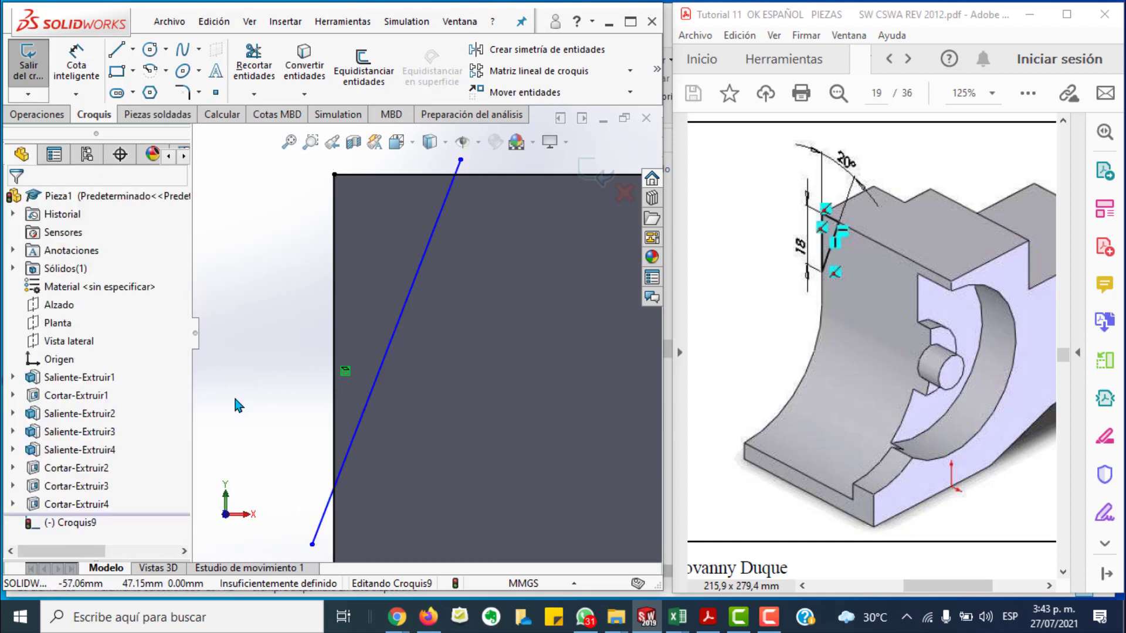
left_click(76, 65)
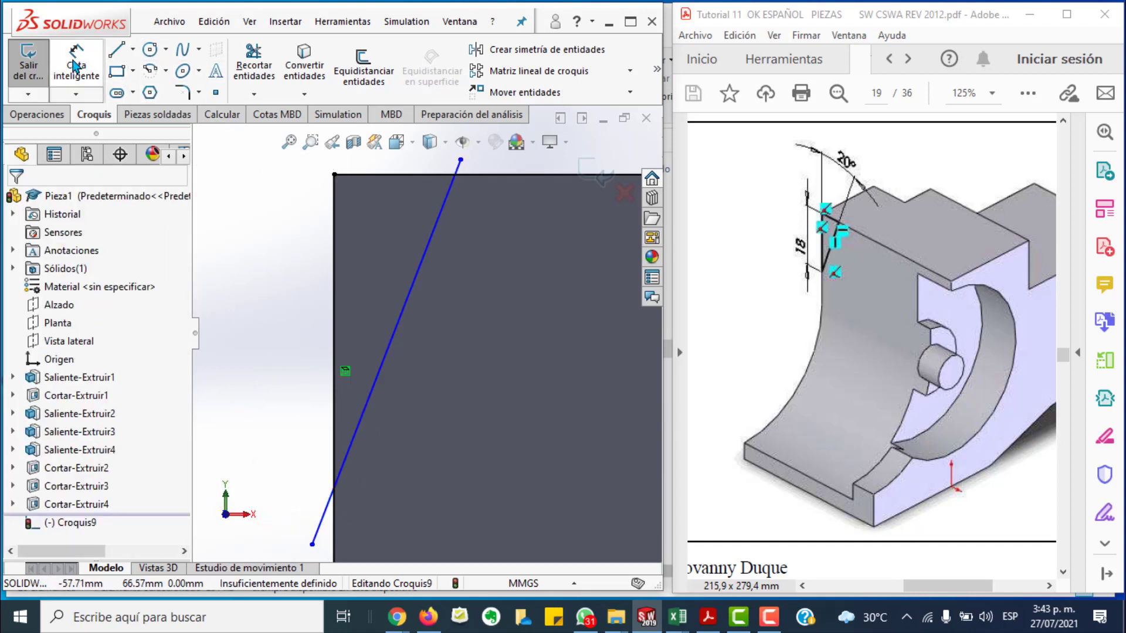
left_click(373, 392)
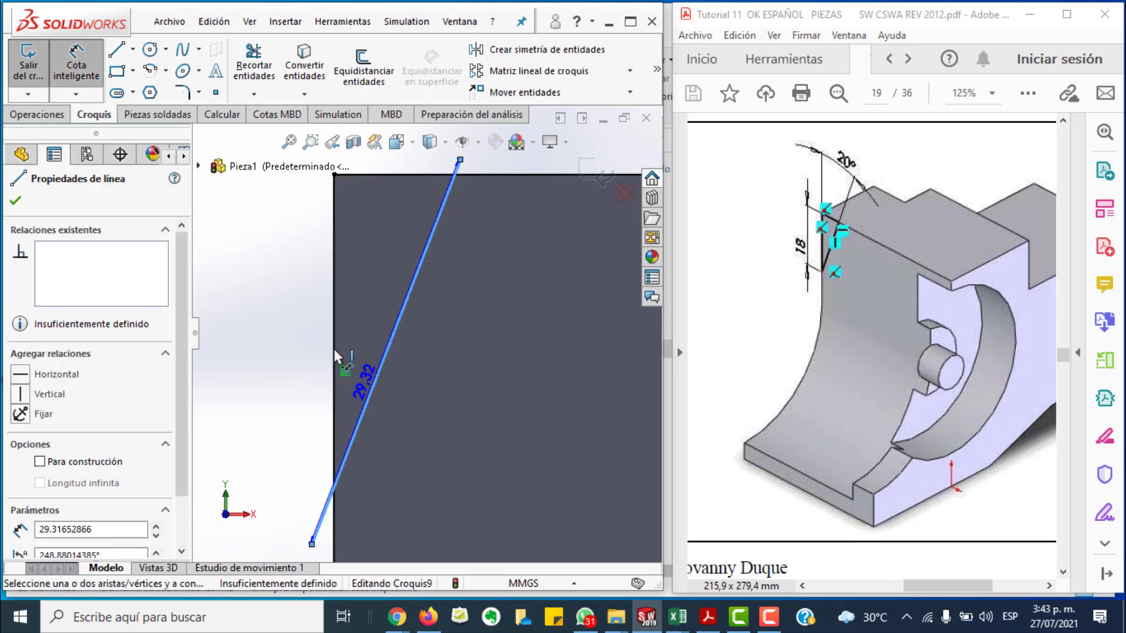
left_click(335, 326)
left_click(385, 270)
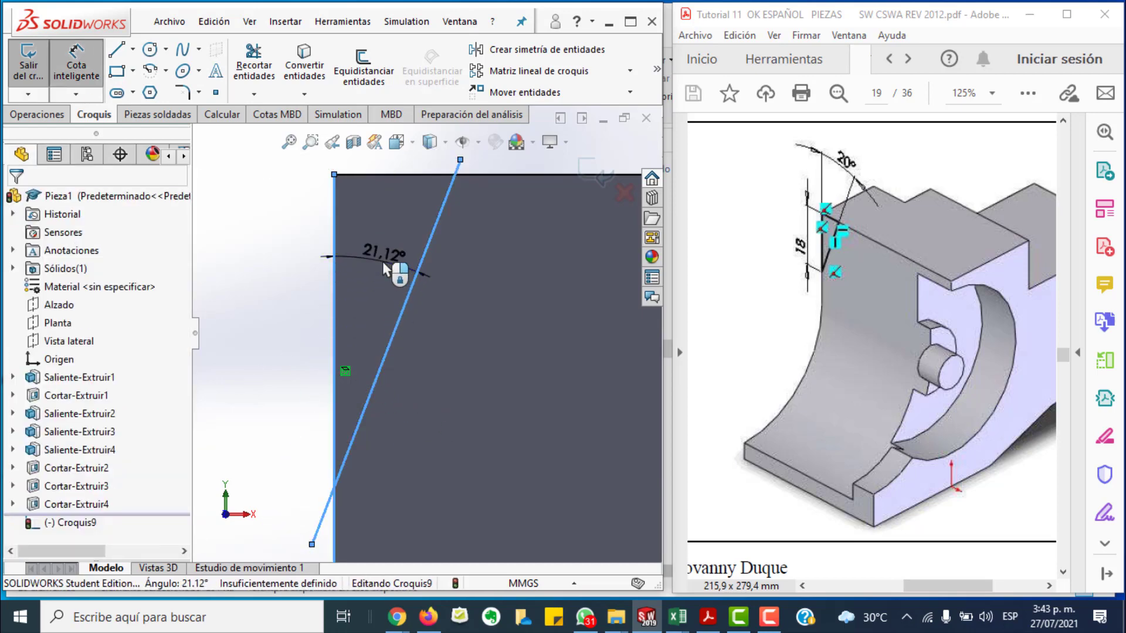
type("2")
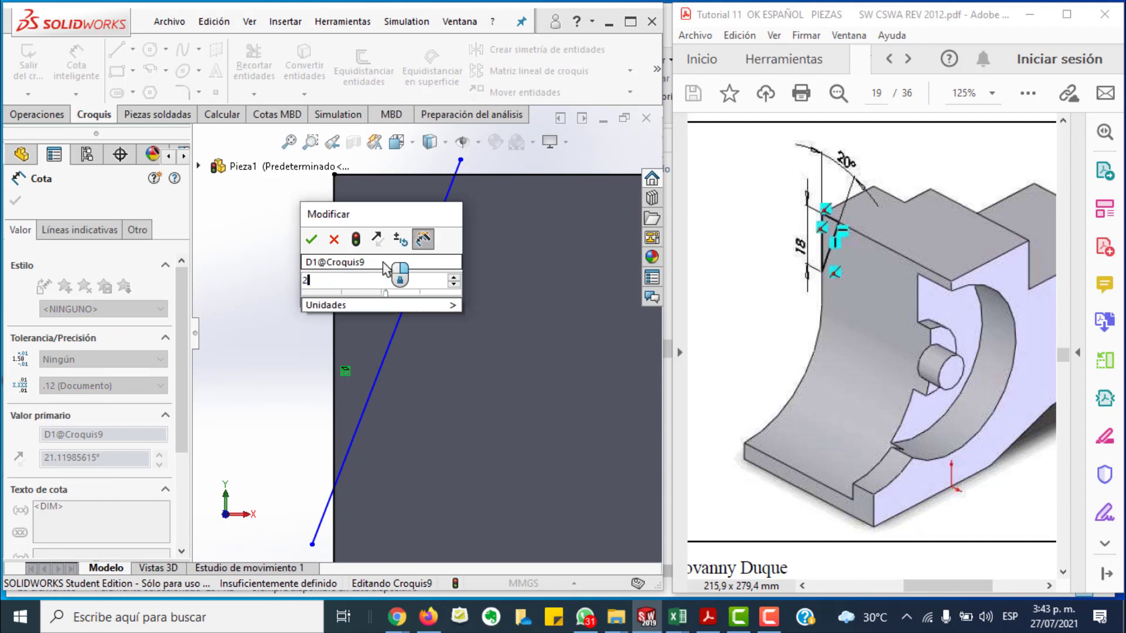
type("0")
key("Return")
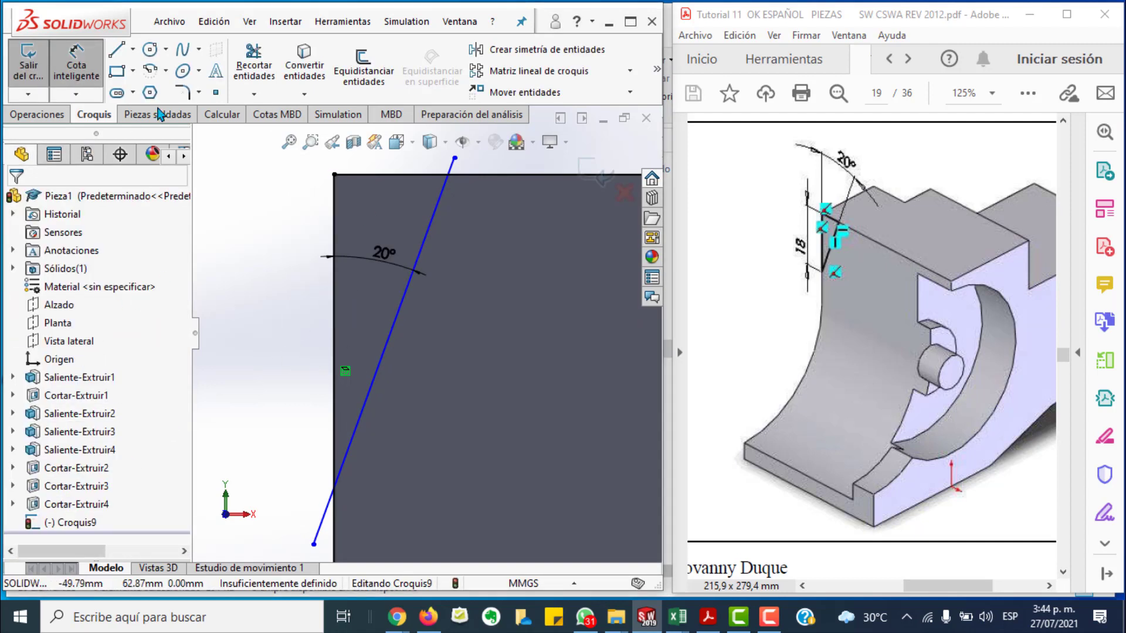
Step: Trim the sketch lines around the corner, discarding a stray 28.00 dimension
left_click(254, 65)
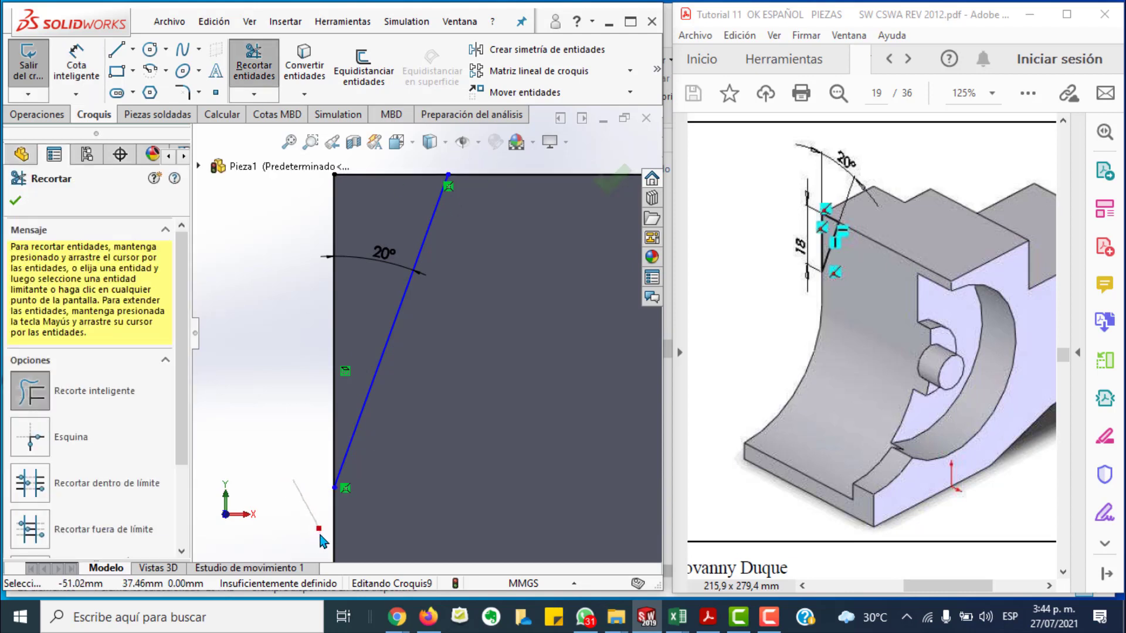
left_click(15, 200)
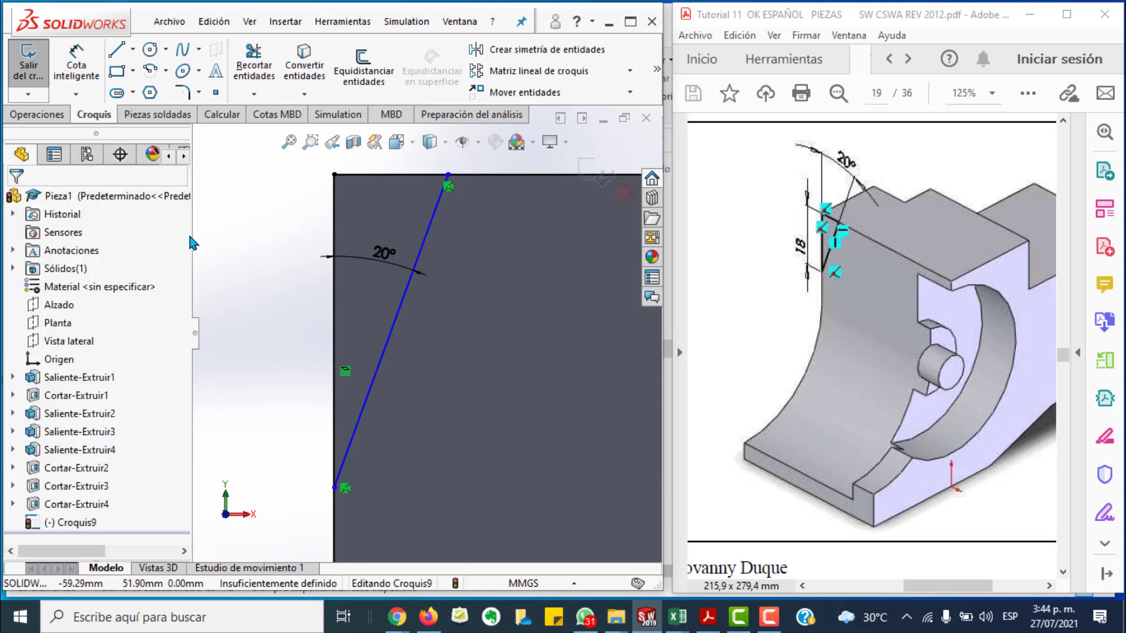
left_click(76, 64)
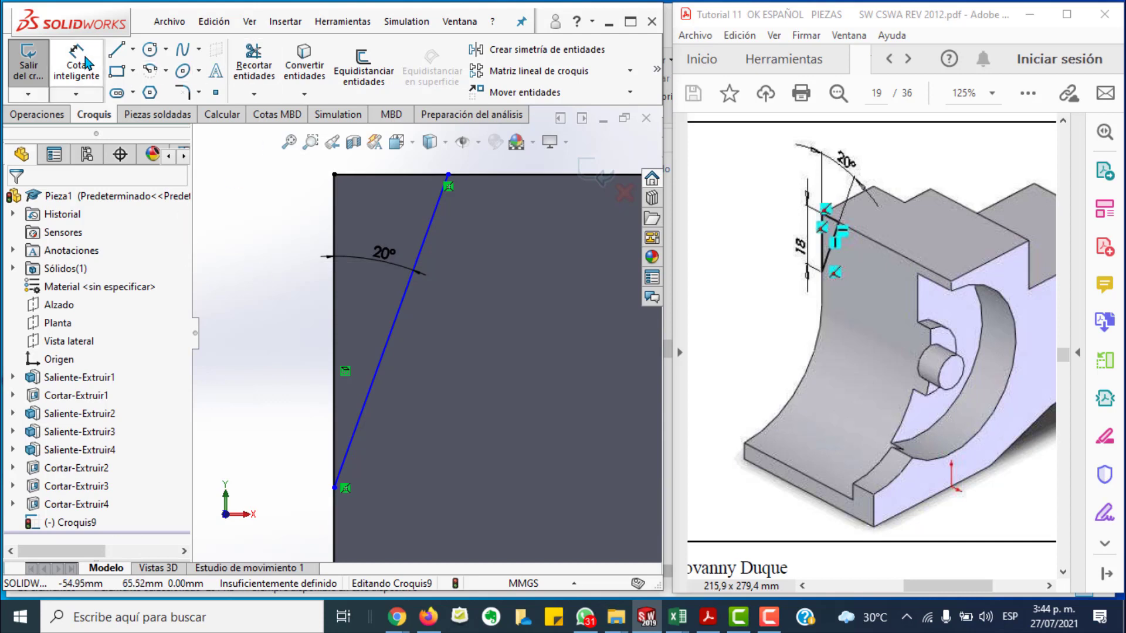
left_click(333, 226)
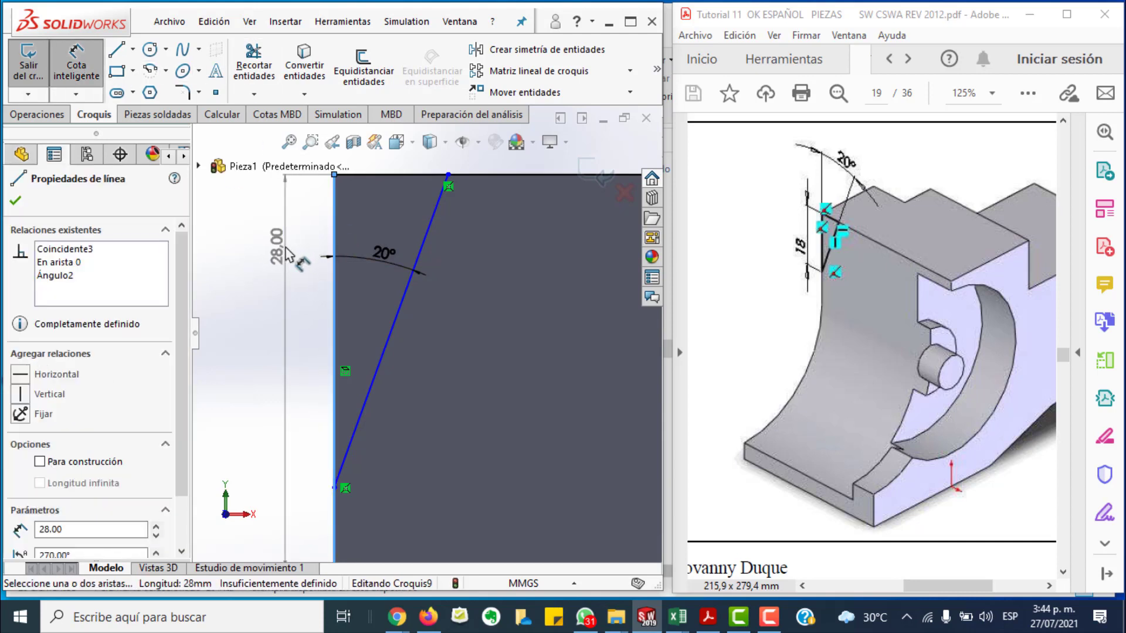
key("Escape")
left_click(254, 63)
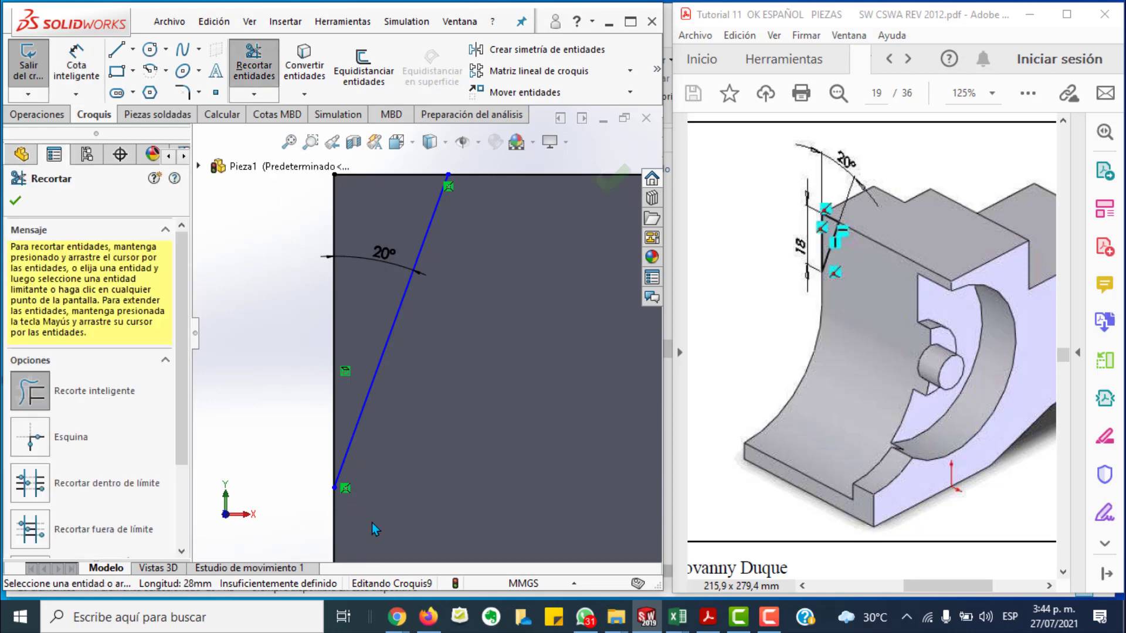
left_click(76, 64)
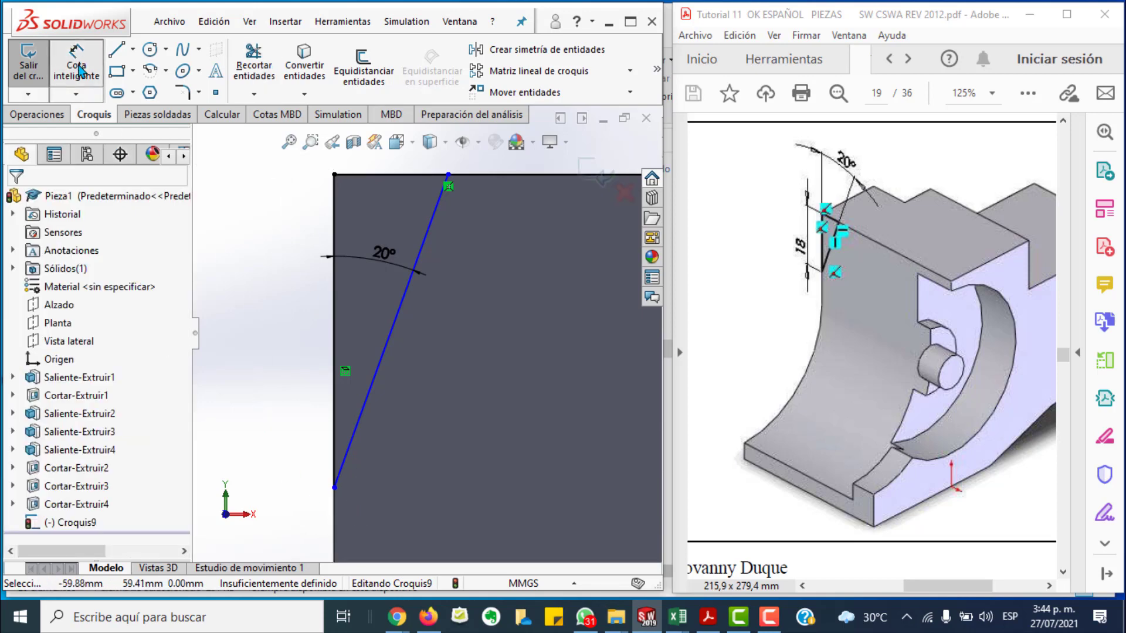
Step: Dimension the short left edge segment 18 mm and exit the sketch
left_click(333, 331)
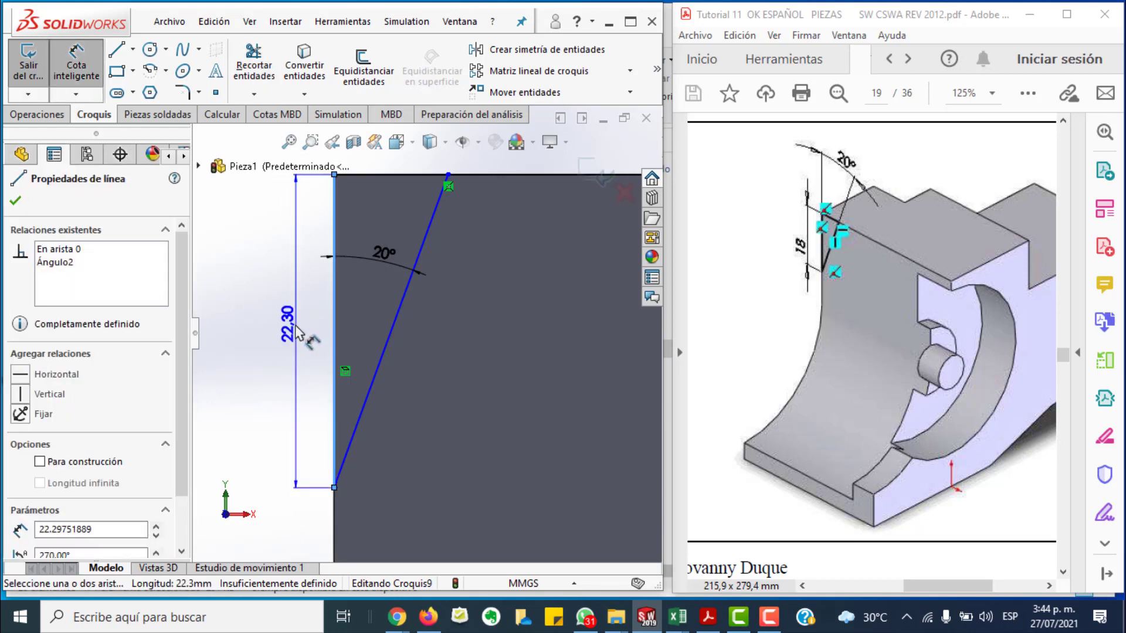
left_click(295, 332)
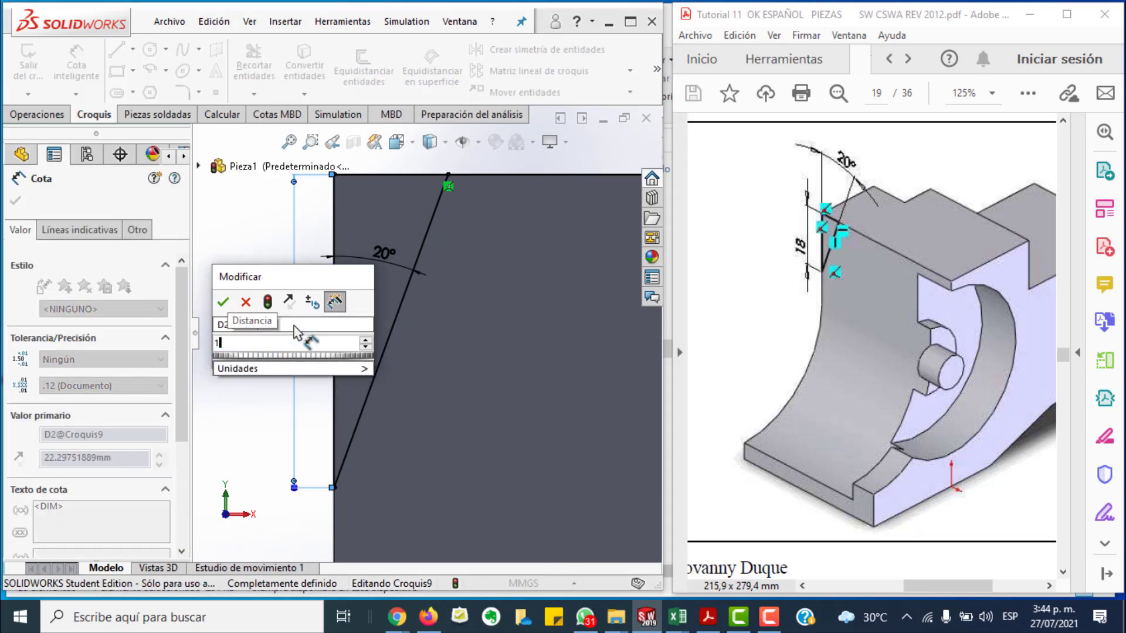
type("18")
key("Return")
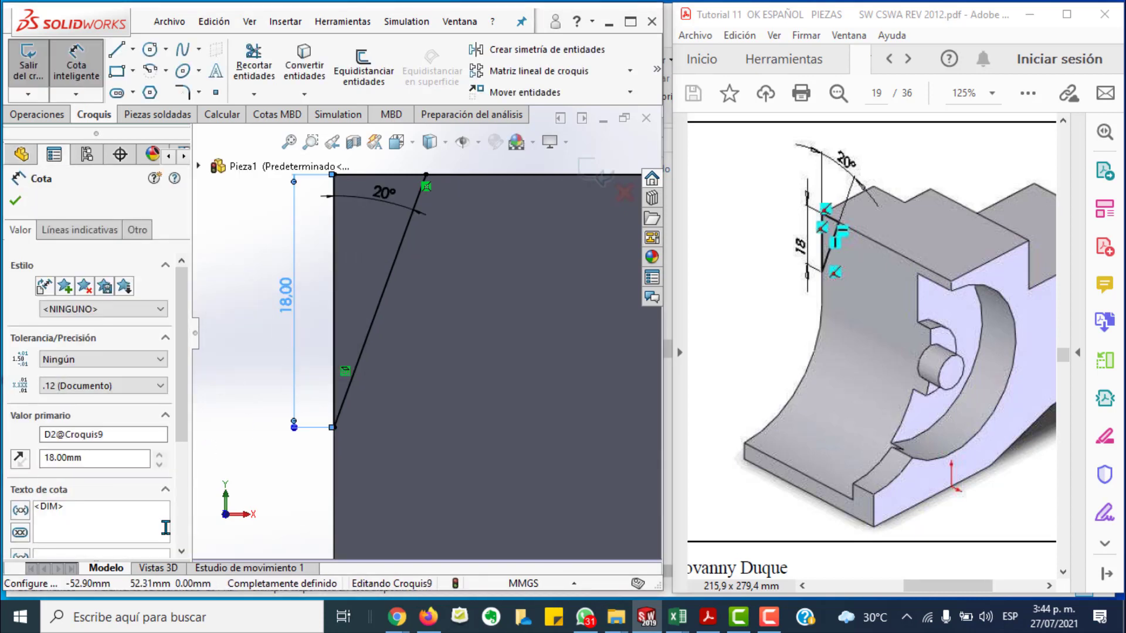
key("f")
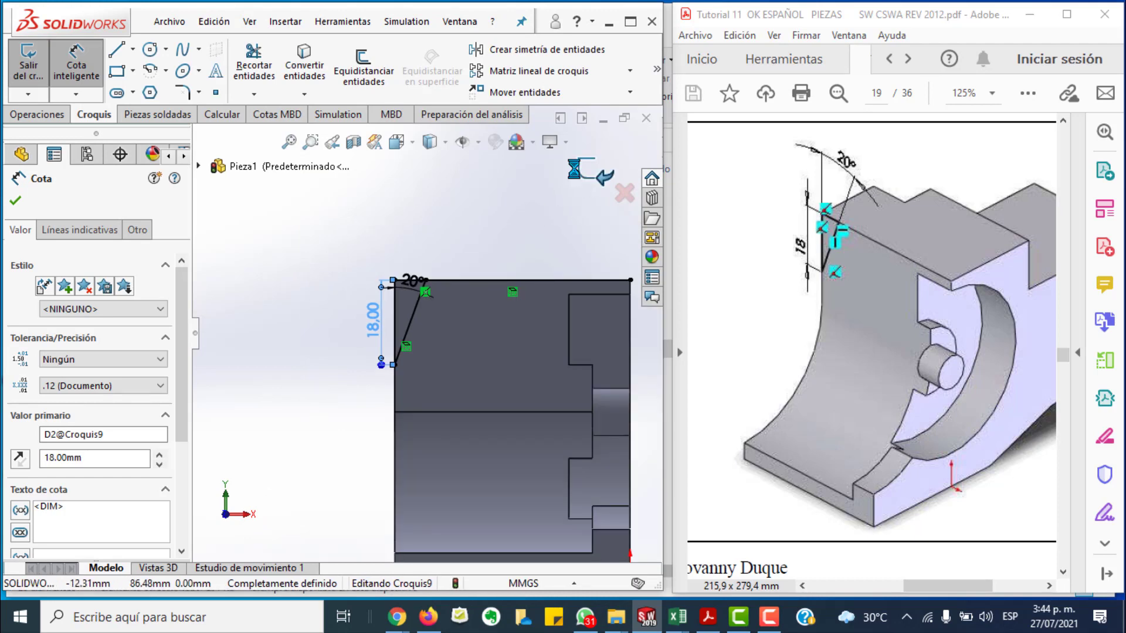
left_click(597, 178)
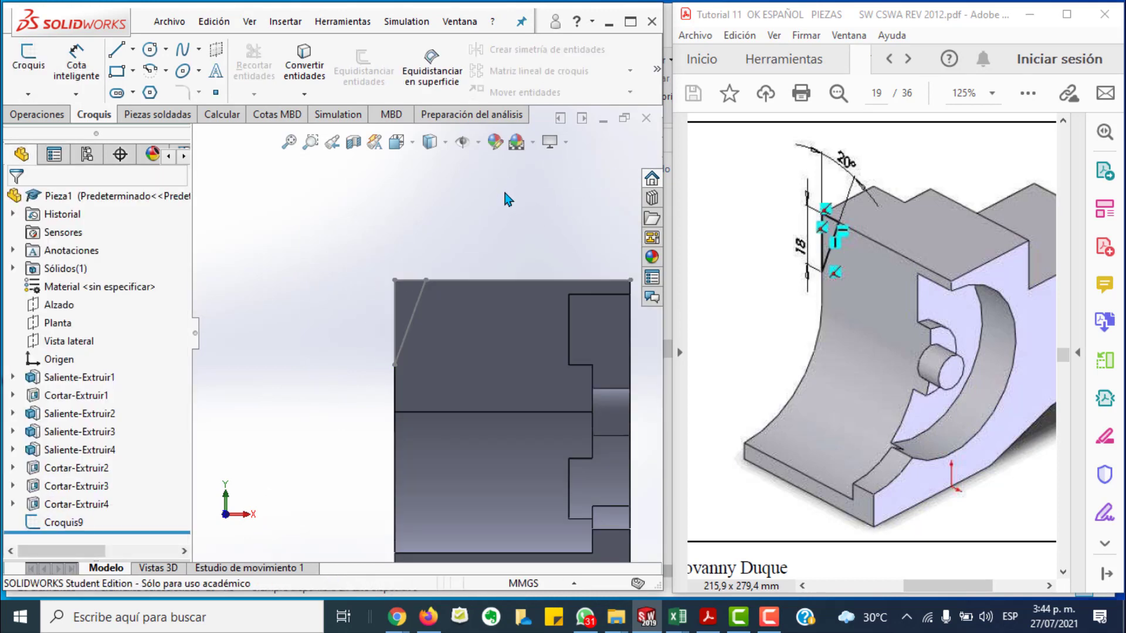
key("space")
left_click(344, 201)
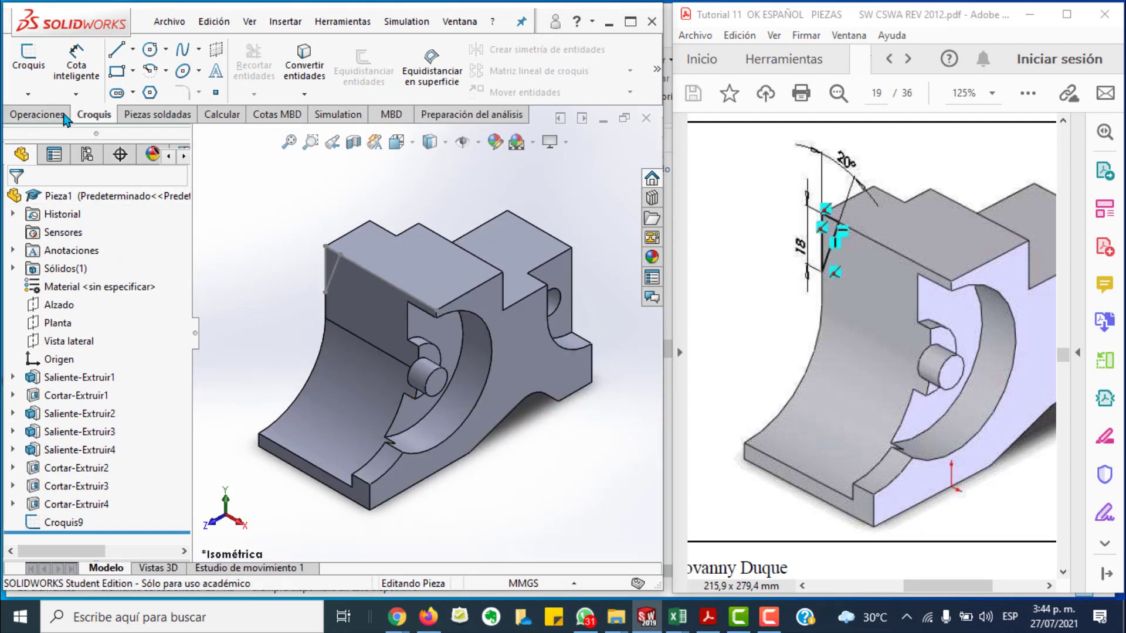
left_click(38, 114)
left_click(295, 75)
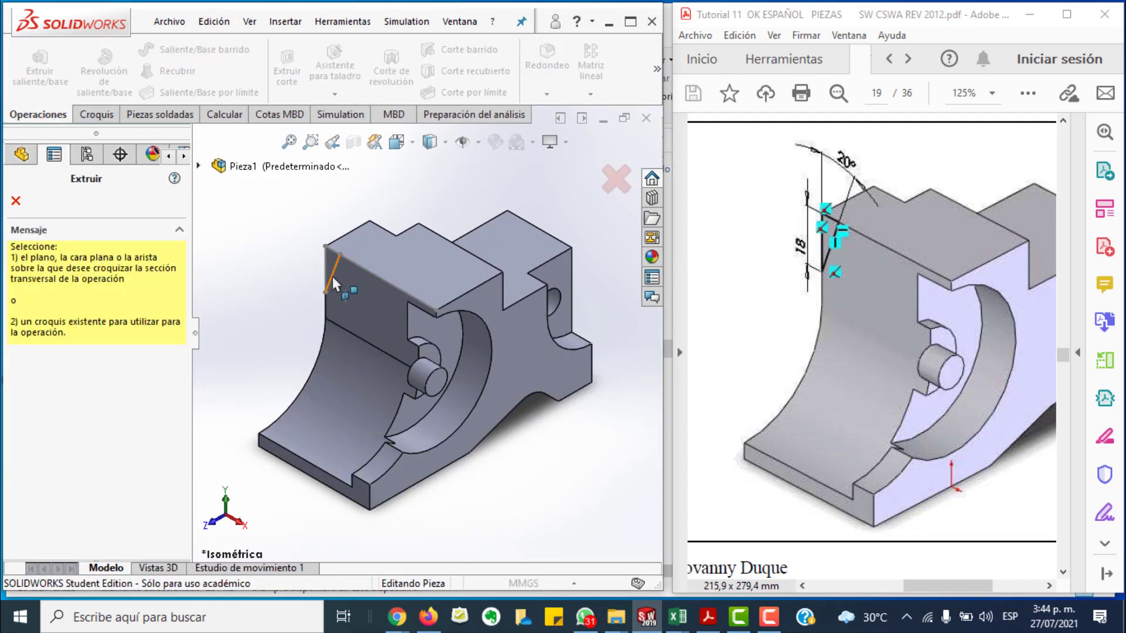
left_click(332, 274)
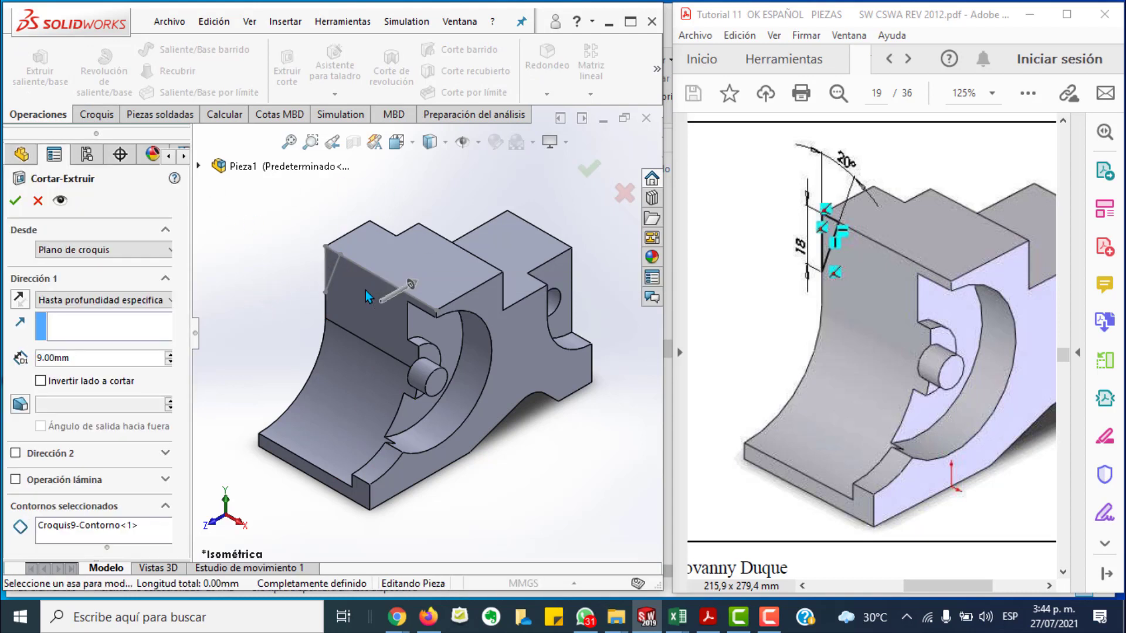
left_click(36, 202)
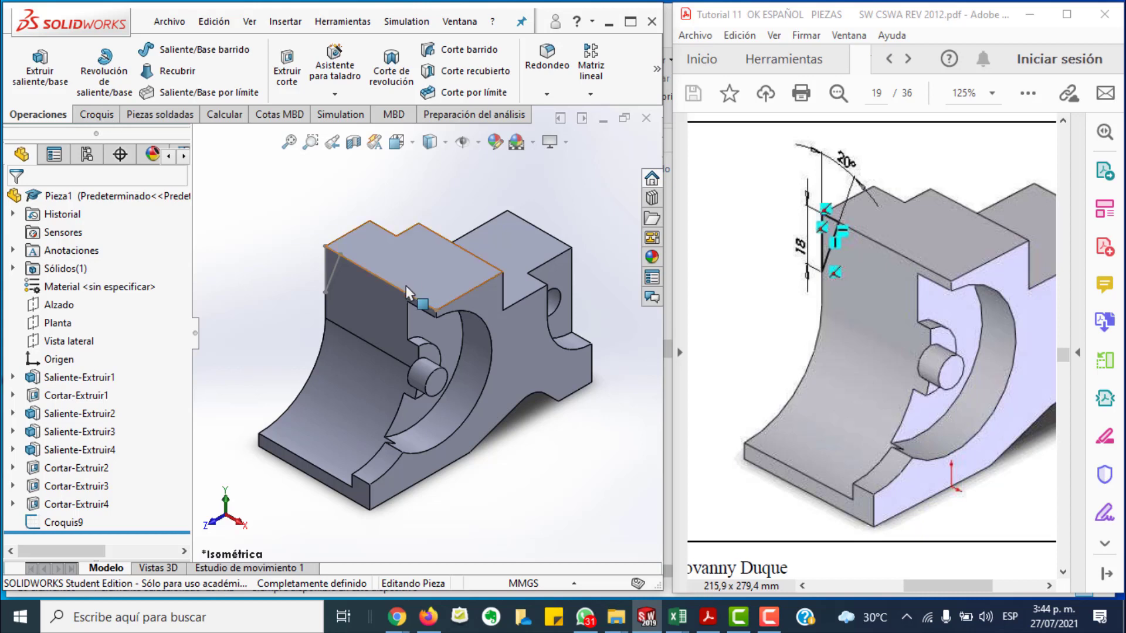
Step: Reopen Croquis9 for editing from the feature tree
left_click(68, 523)
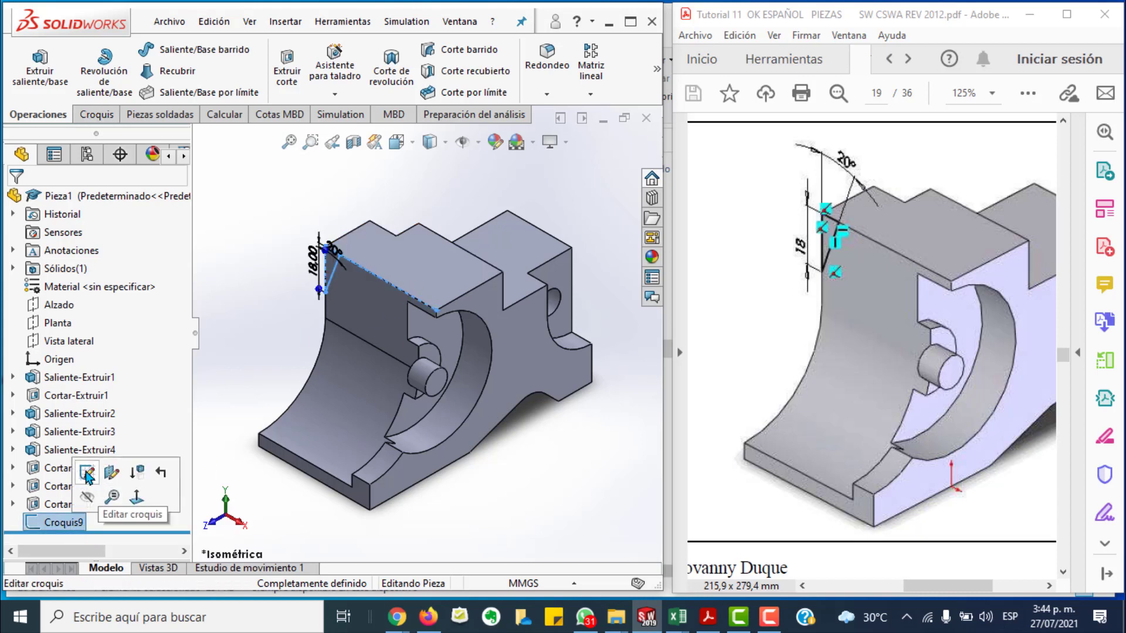
left_click(393, 289)
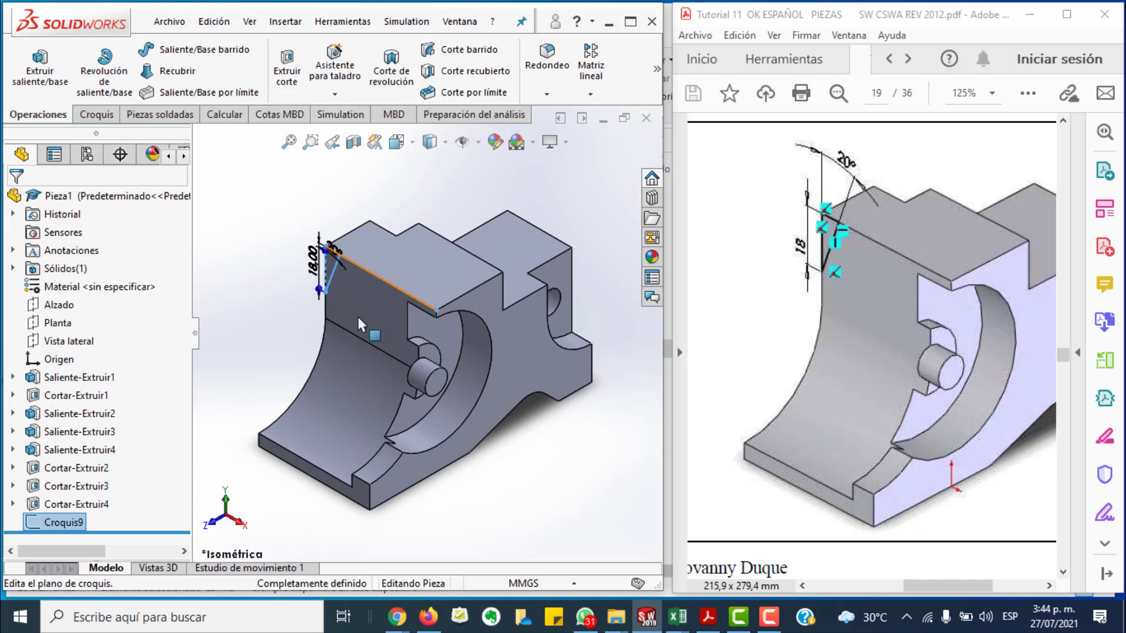
right_click(61, 527)
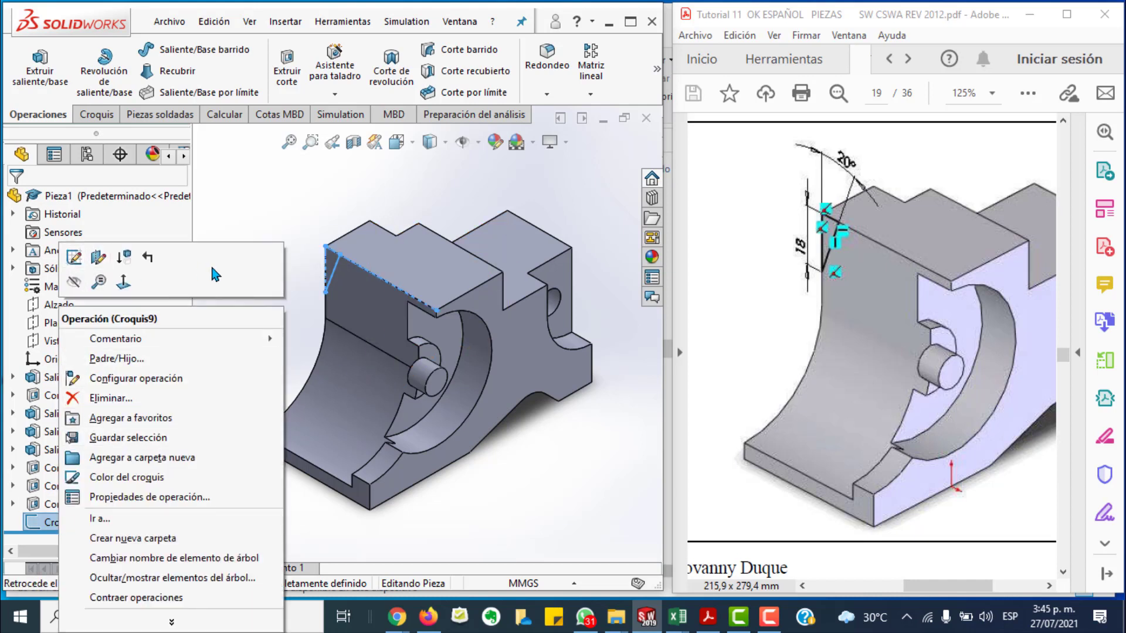
left_click(75, 260)
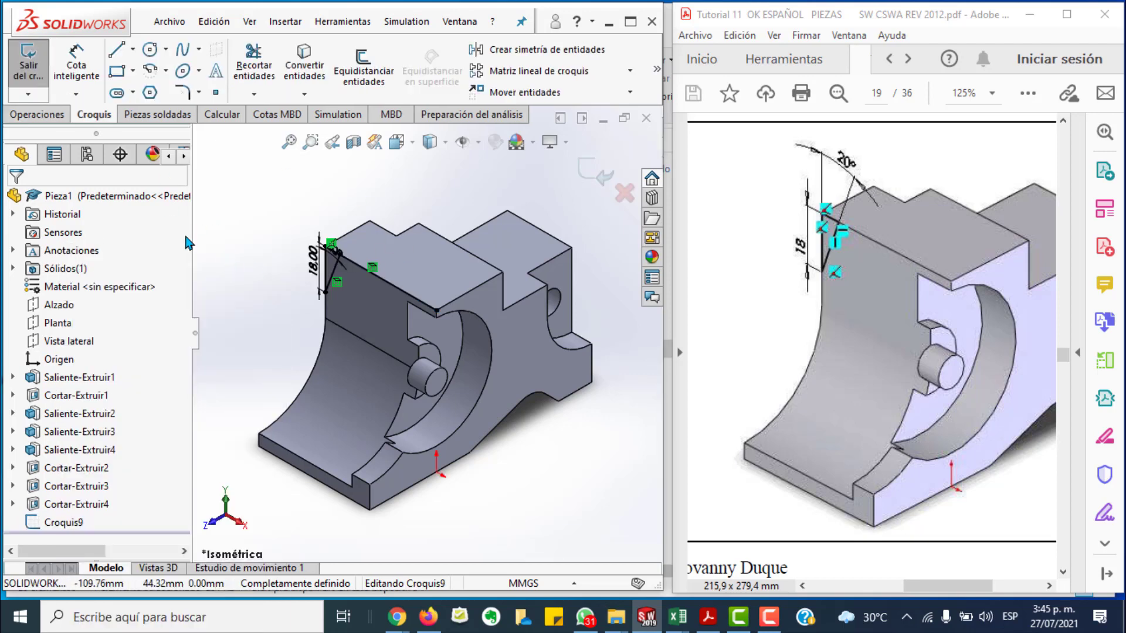
Step: View the corner sketch face-on, trim it, and return to the part
key("space")
left_click(354, 246)
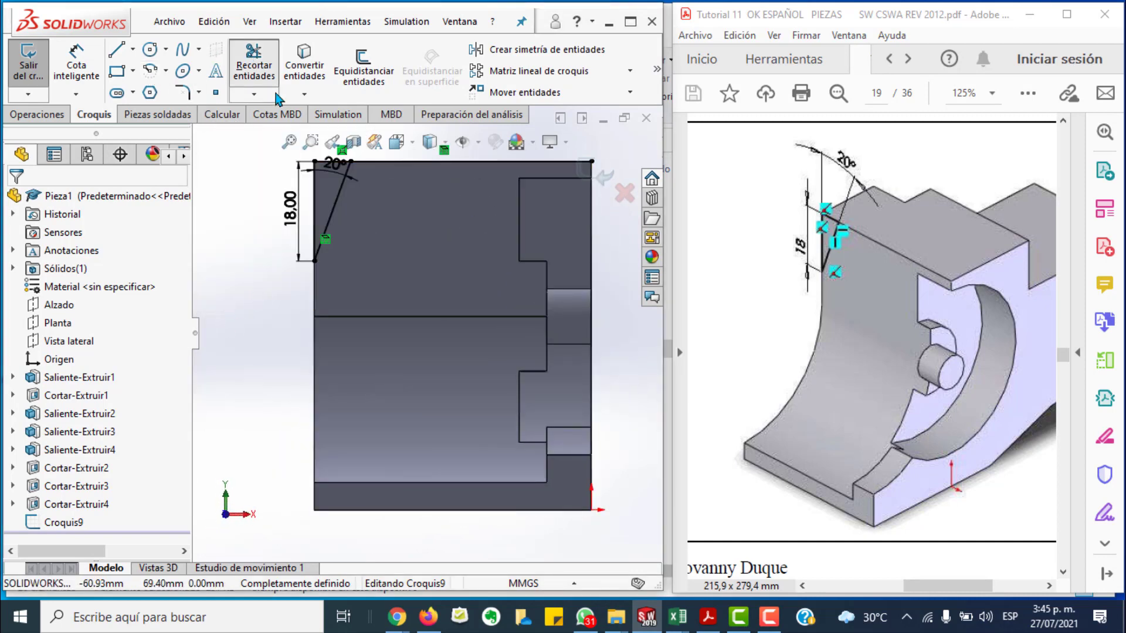
left_click(268, 75)
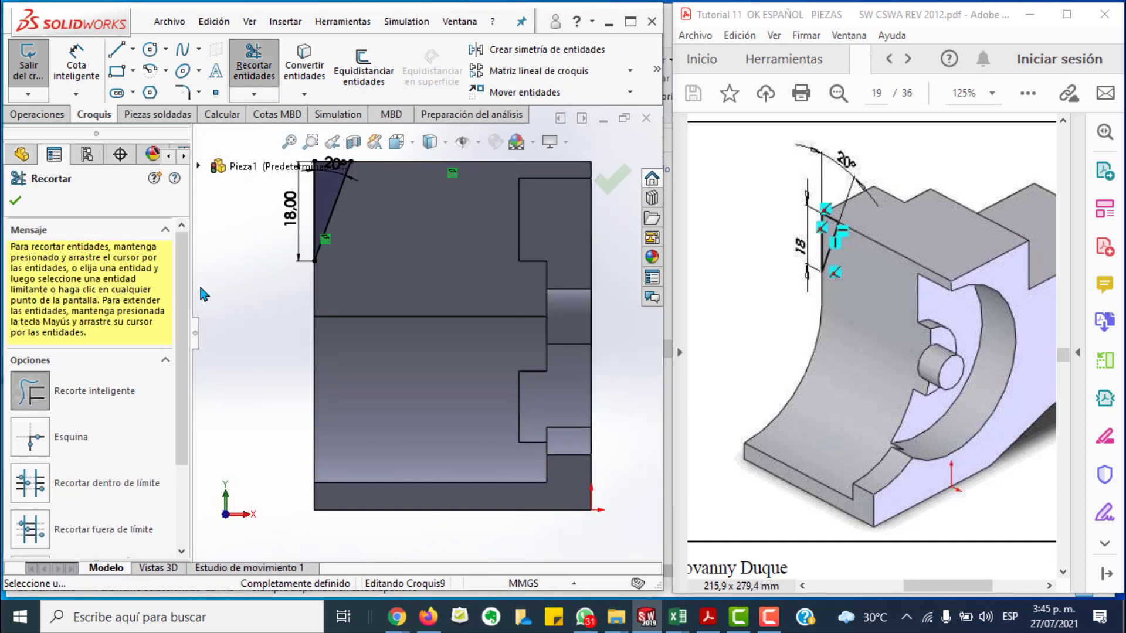
left_click(16, 206)
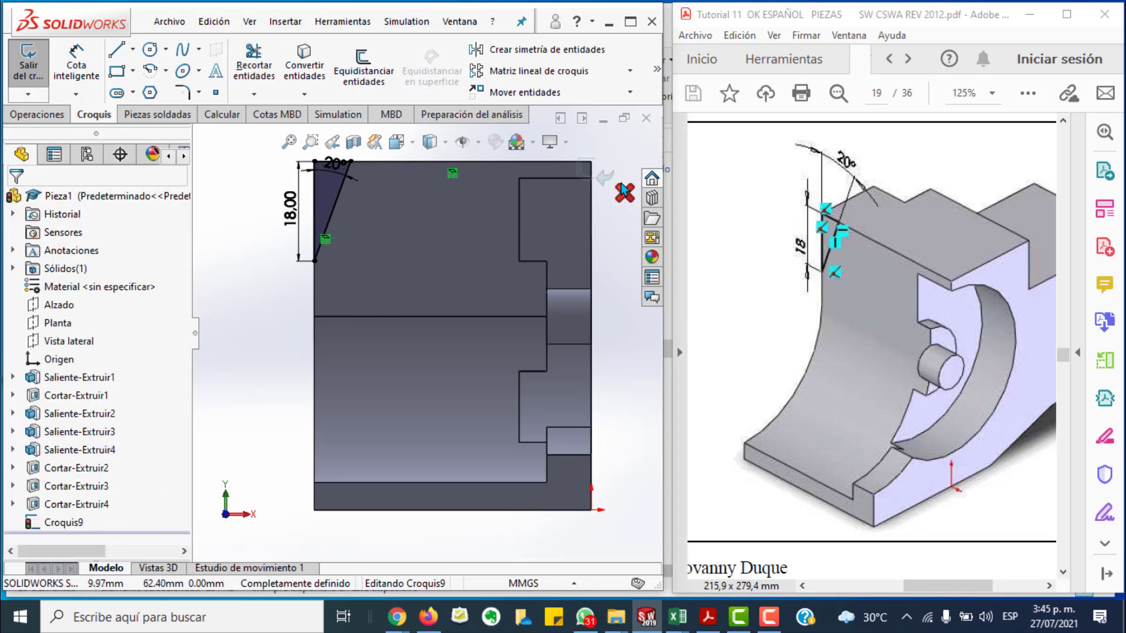
left_click(586, 170)
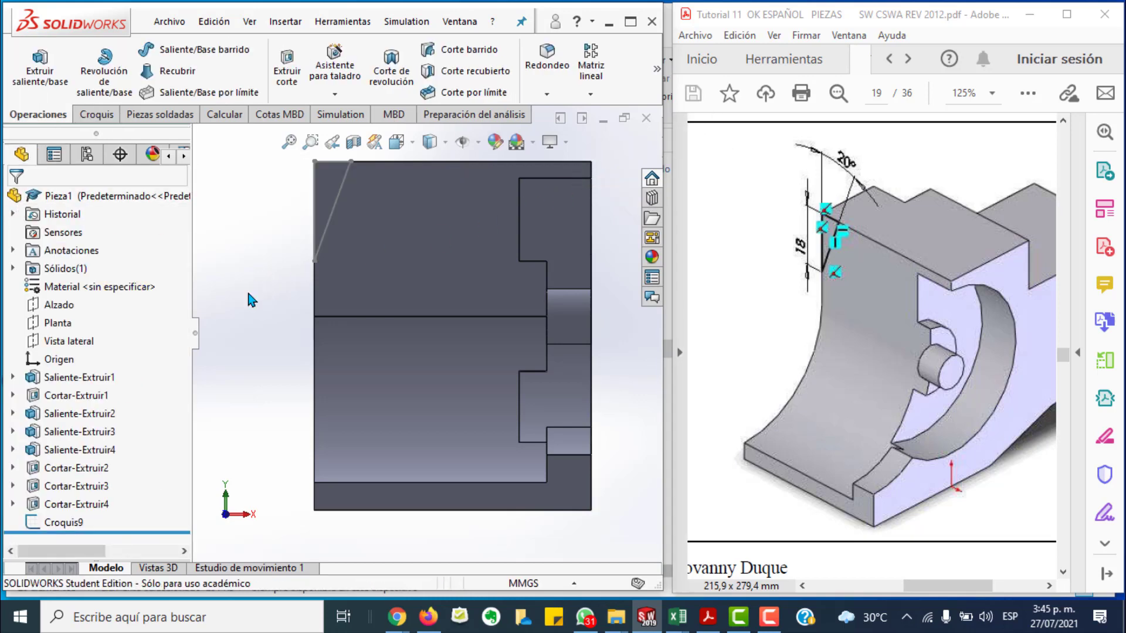
Step: Switch to the isometric view and zoom in on the part's top-left corner
key("space")
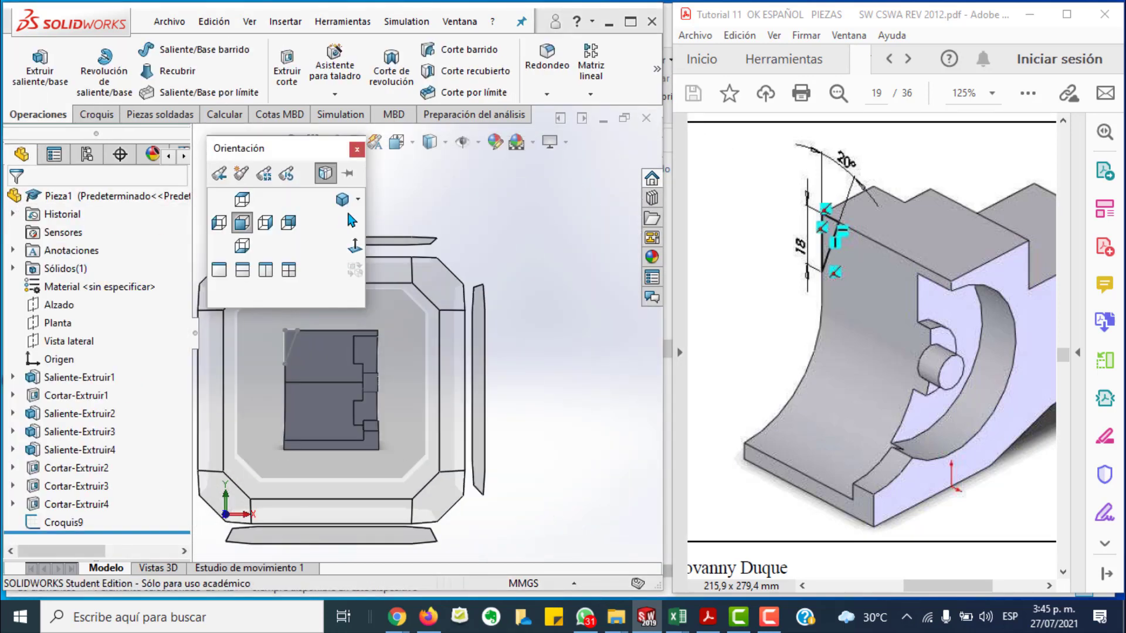
key("ctrl+7")
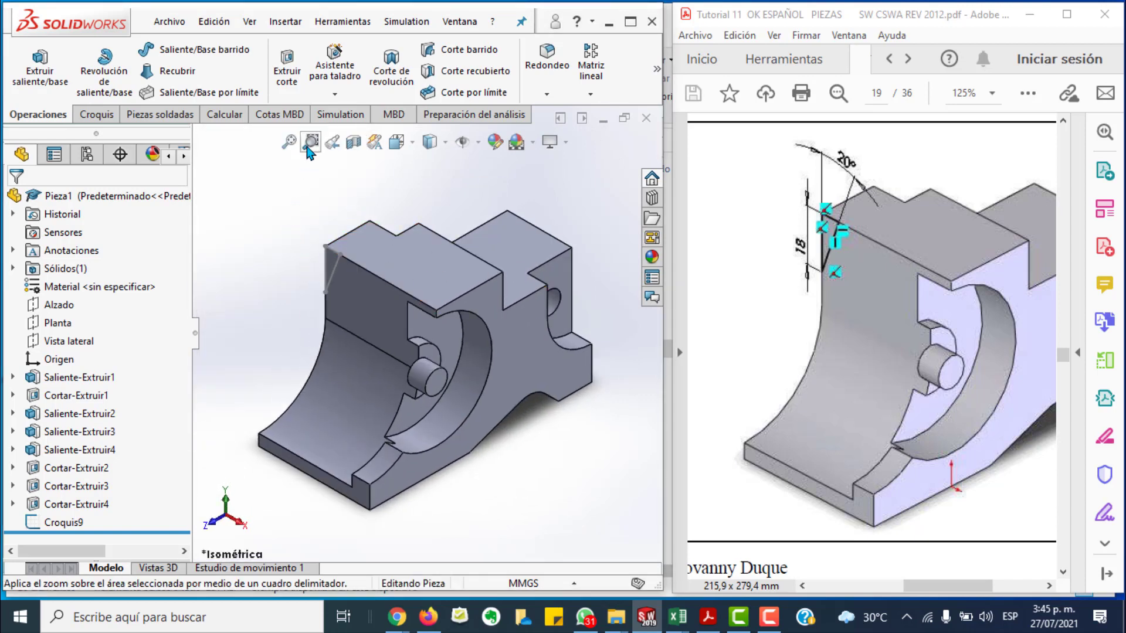
left_click(310, 144)
left_click_drag(296, 217, 472, 315)
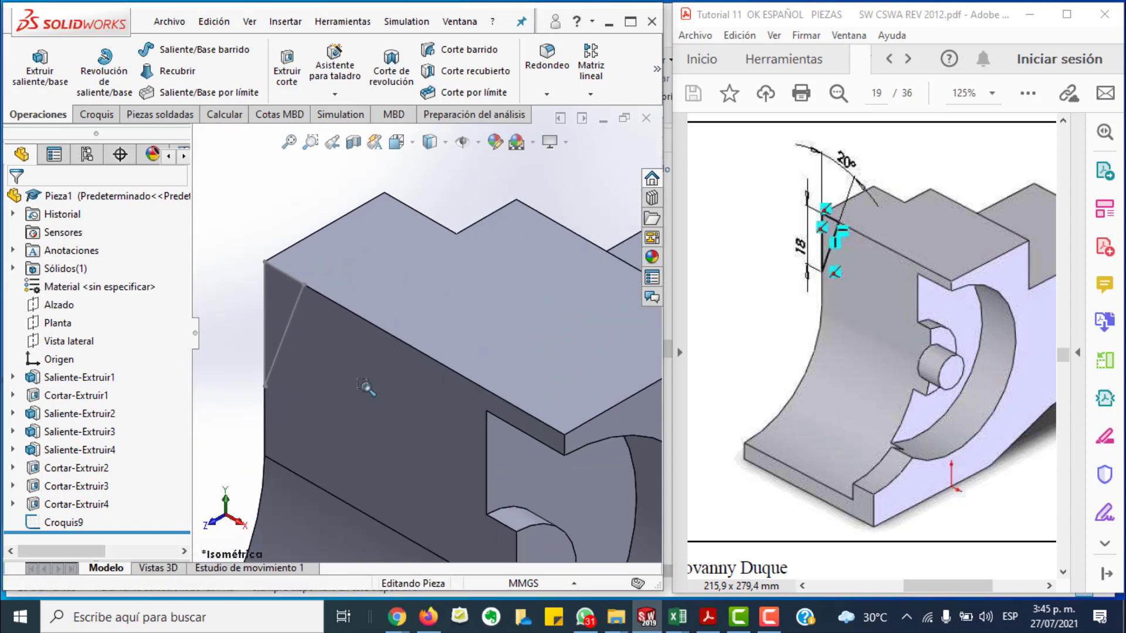
Step: Cut Croquis9's angled corner up to the next face (Hasta el siguiente)
left_click(288, 73)
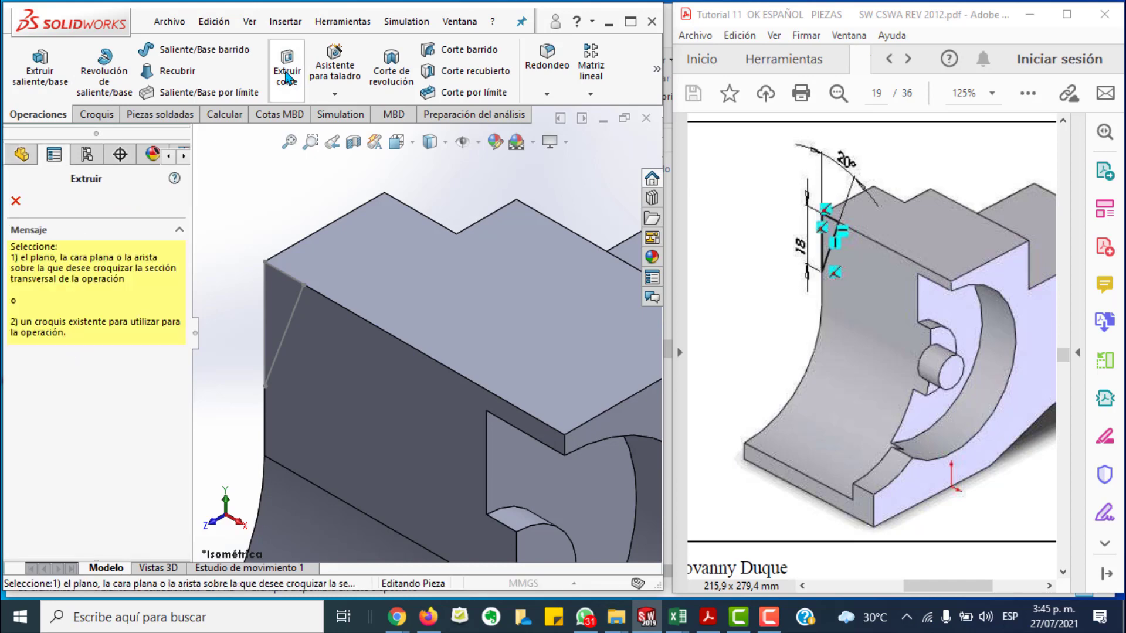
left_click(288, 316)
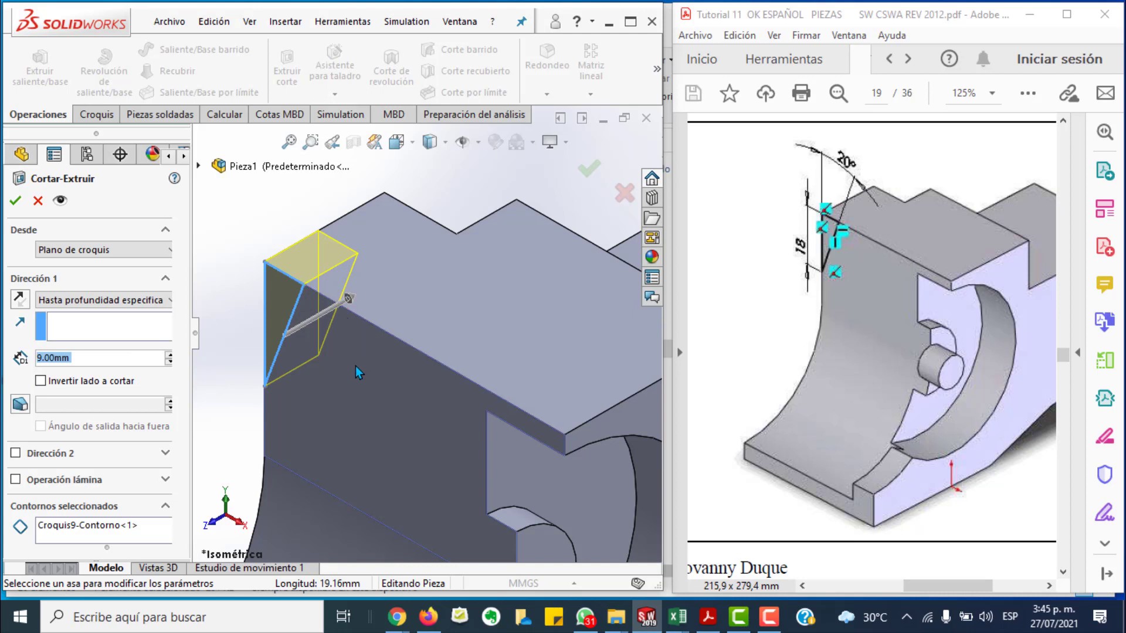
left_click(135, 305)
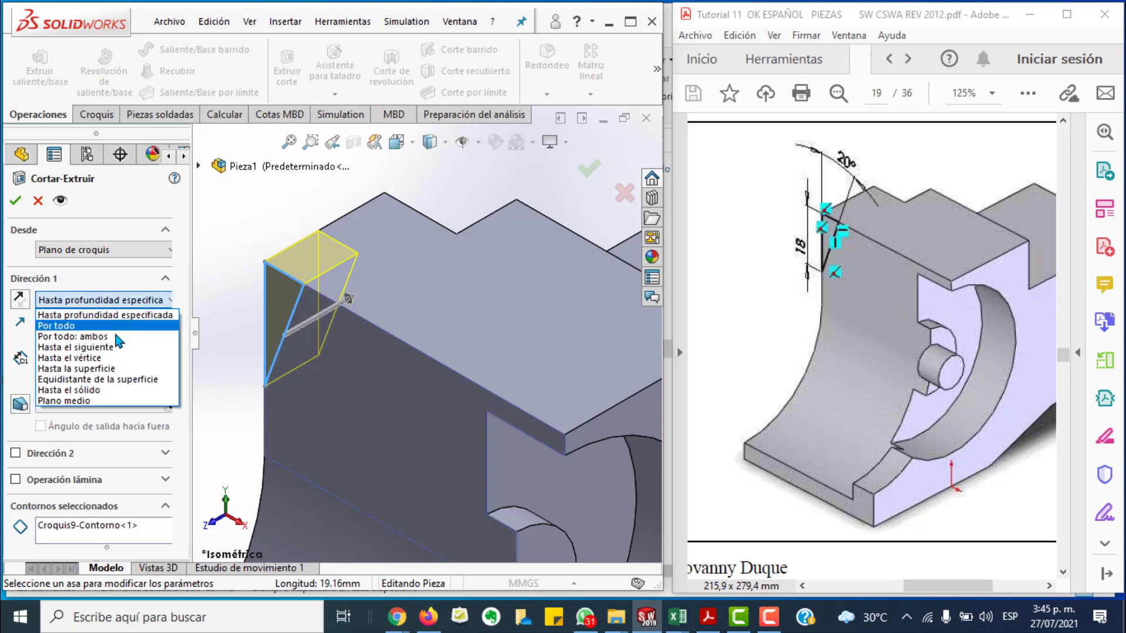
left_click(114, 352)
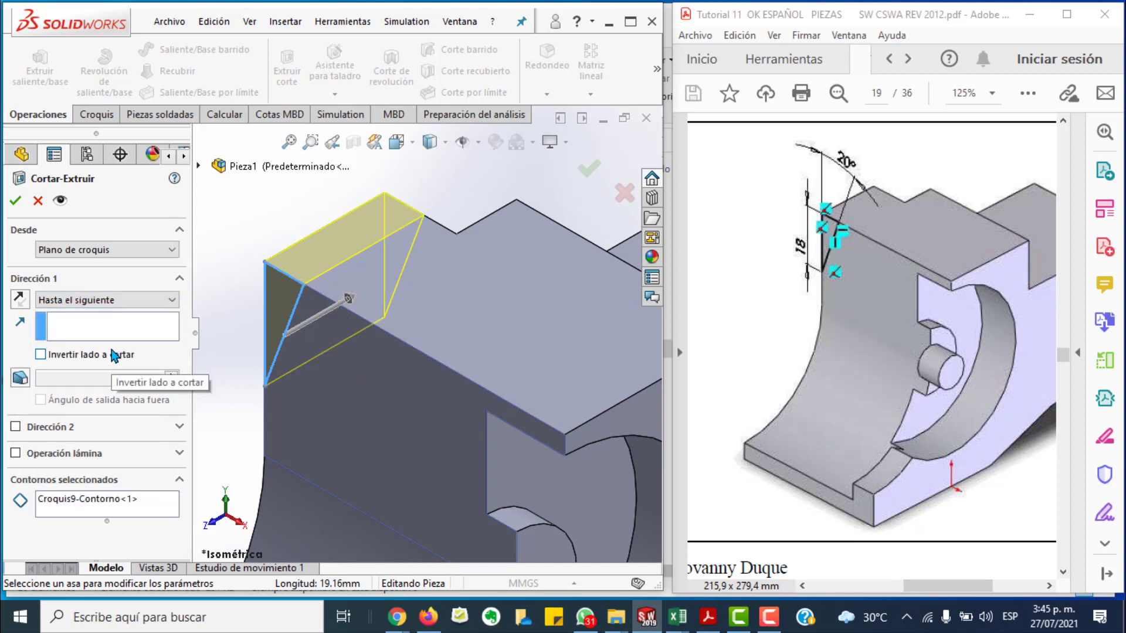
left_click(151, 300)
left_click(139, 304)
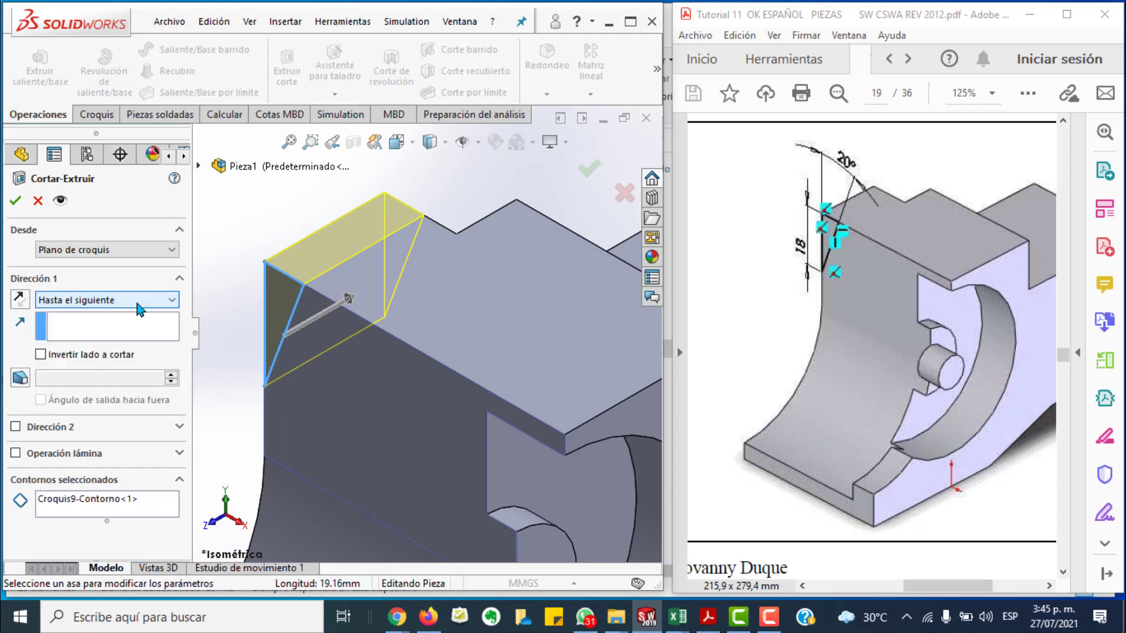
left_click(17, 201)
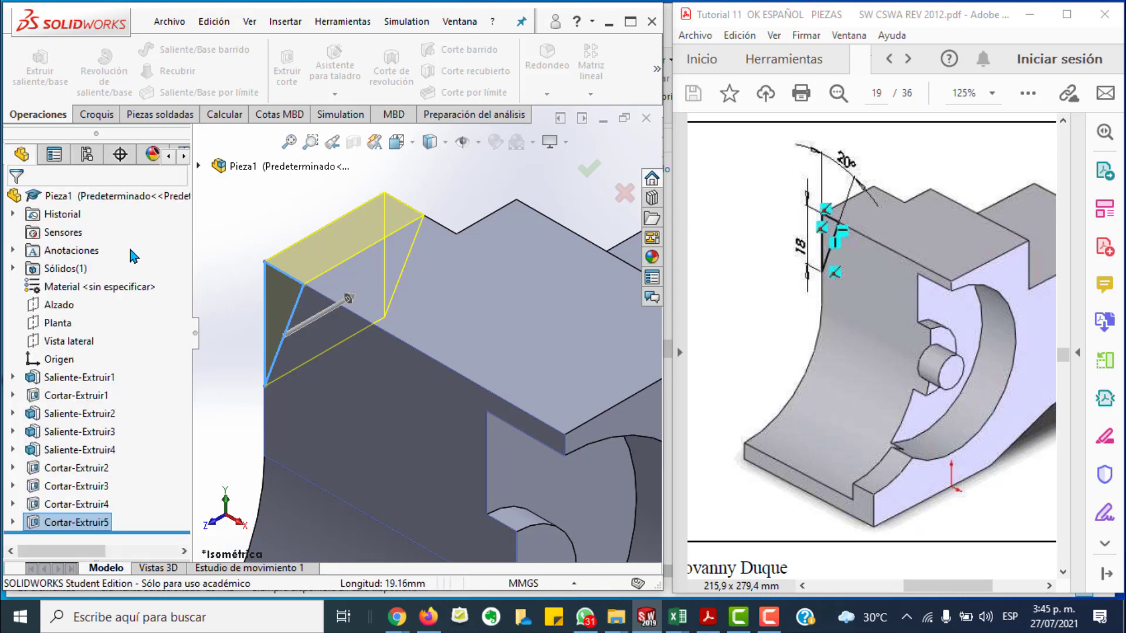
Step: Scroll out to view the whole part with its finished corner cut
scroll(369, 340, "up", 2)
scroll(366, 328, "up", 2)
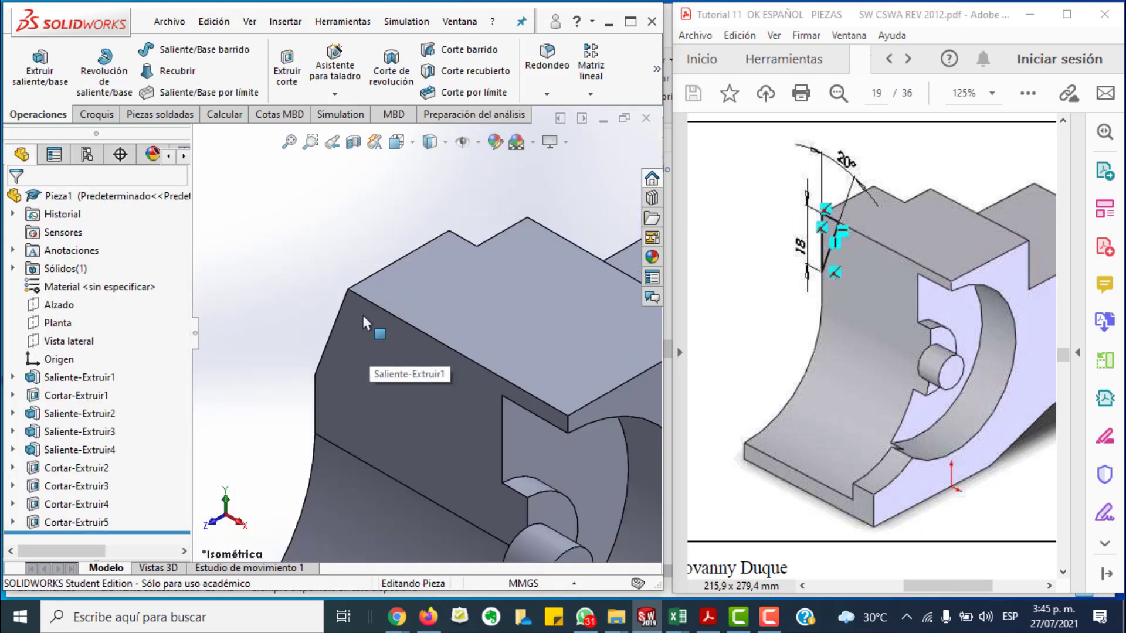
scroll(362, 315, "up", 2)
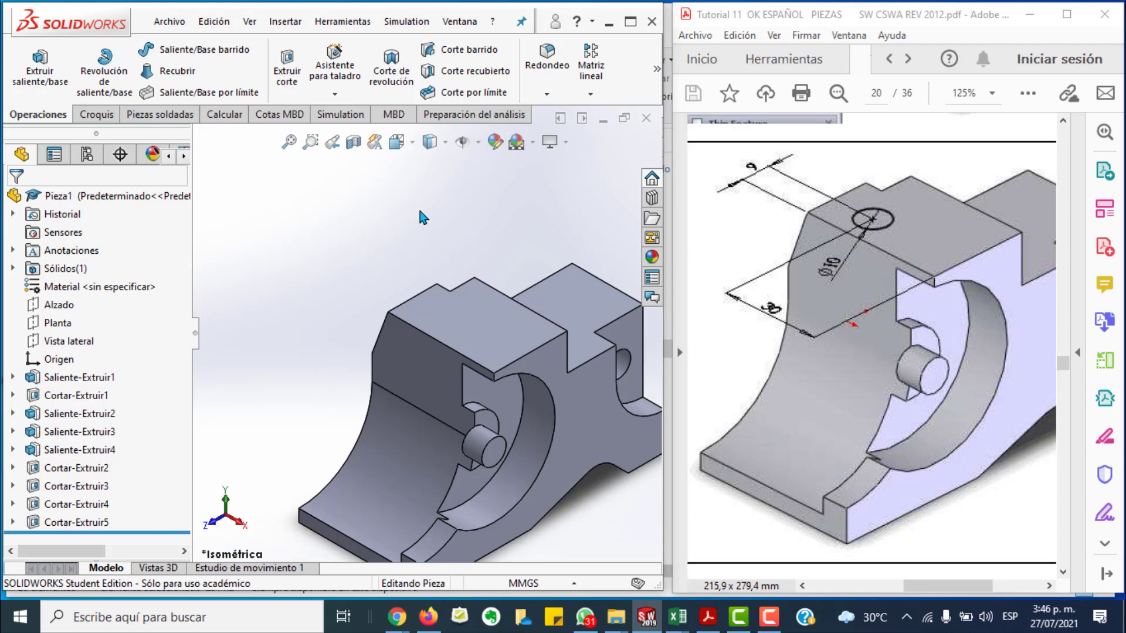
Step: Start a sketch on the bracket's top face and draw a circle on it
left_click(96, 114)
left_click(28, 59)
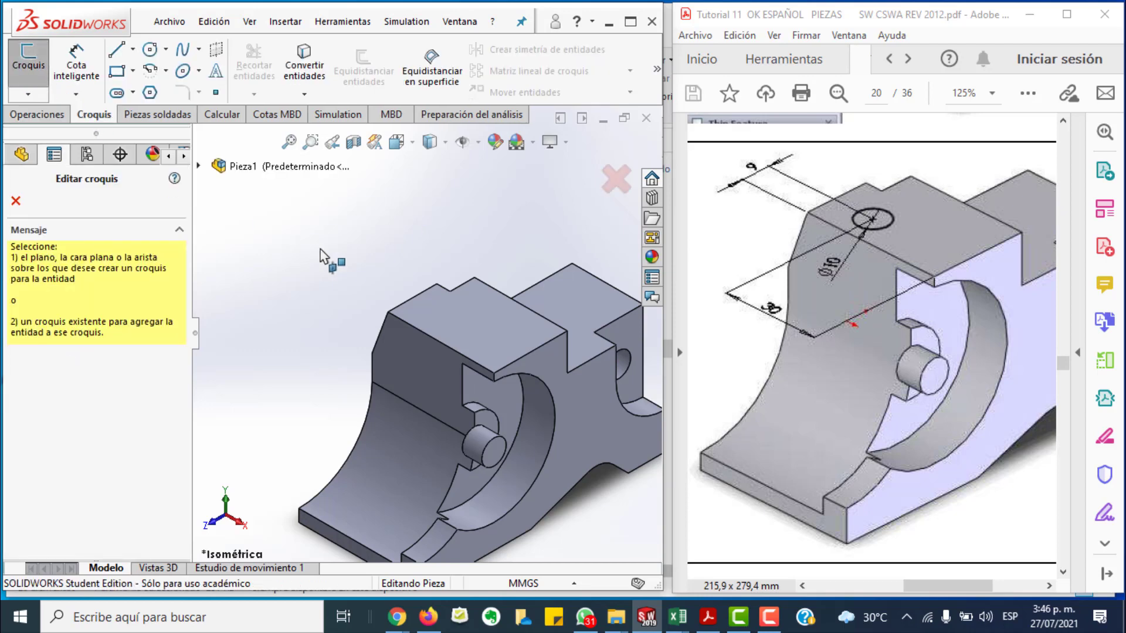
left_click(474, 326)
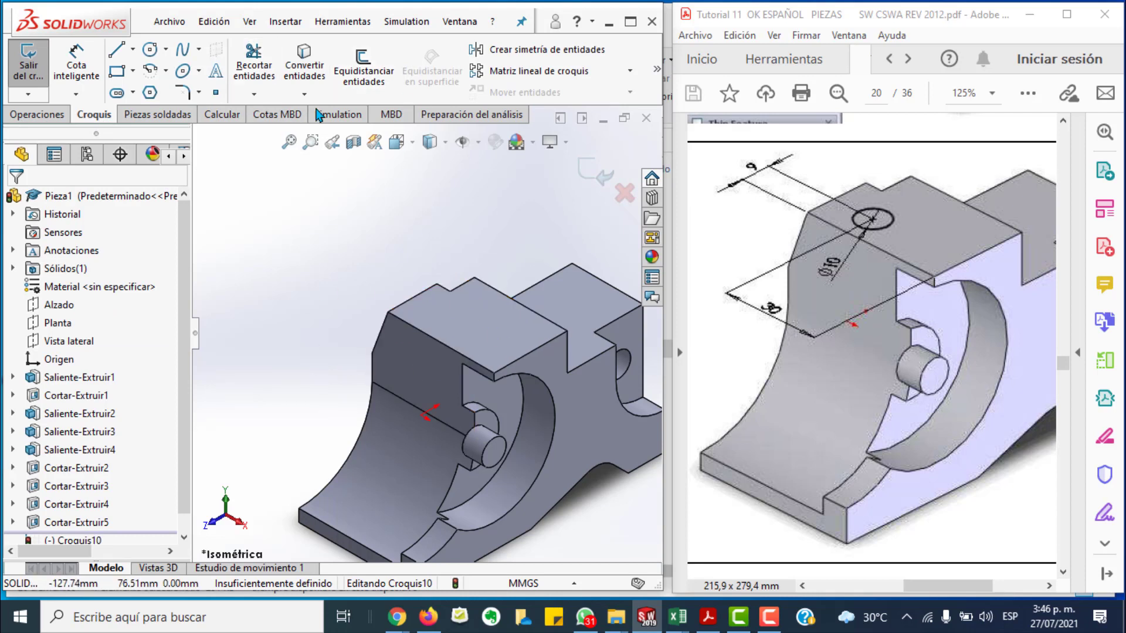
left_click(149, 50)
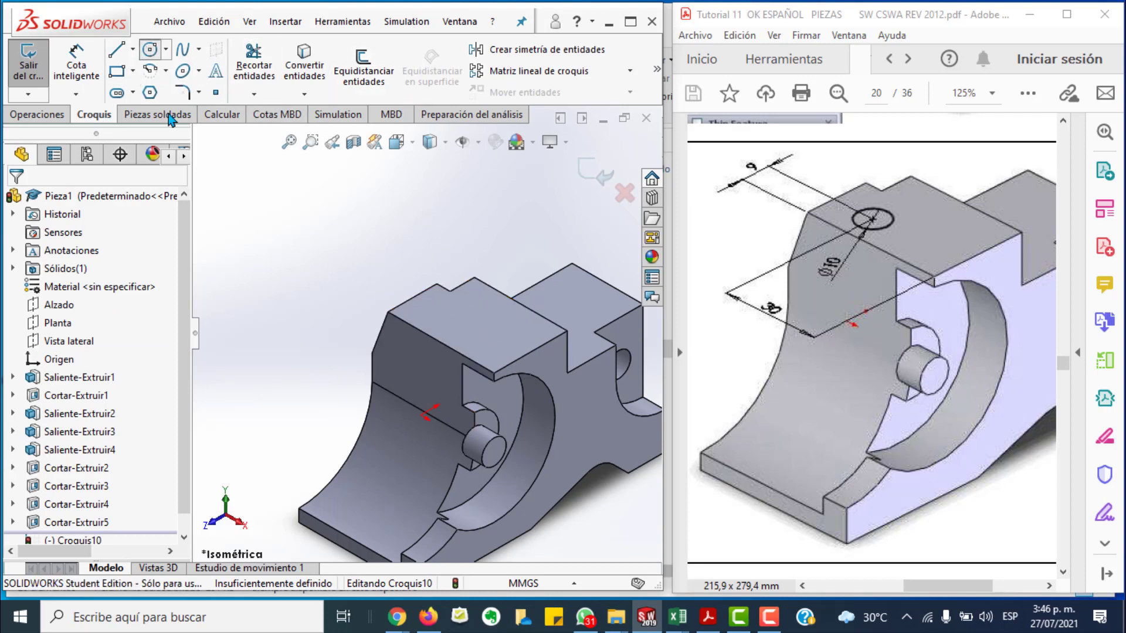
left_click(460, 323)
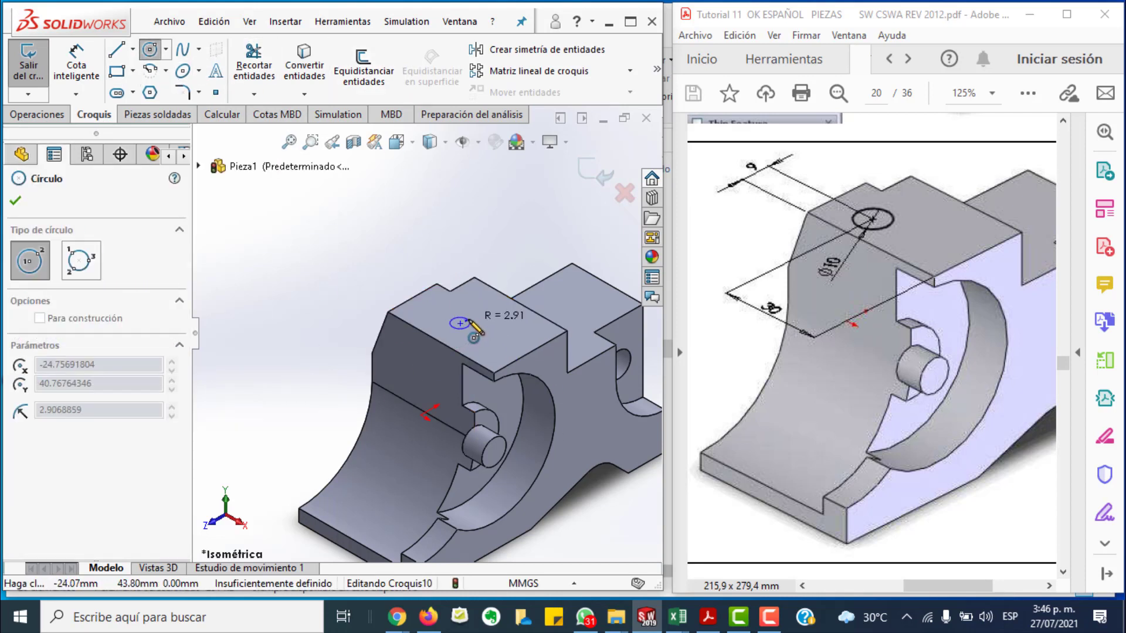
left_click(479, 335)
Step: Dimension the circle's diameter to 10 mm
left_click(76, 64)
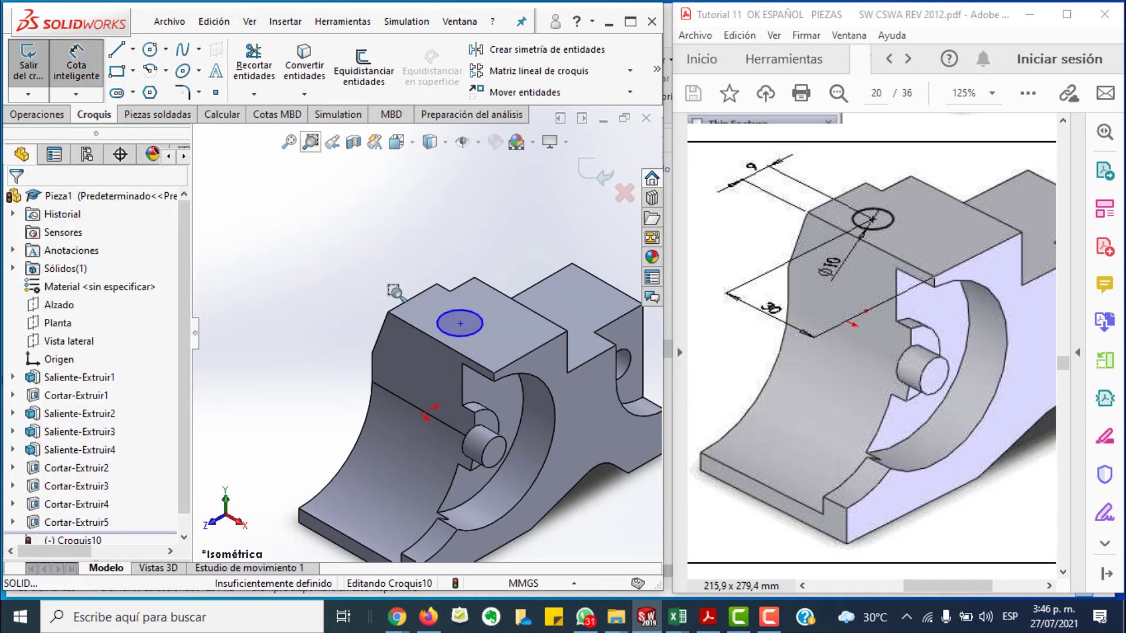
left_click(310, 141)
left_click_drag(369, 256, 622, 429)
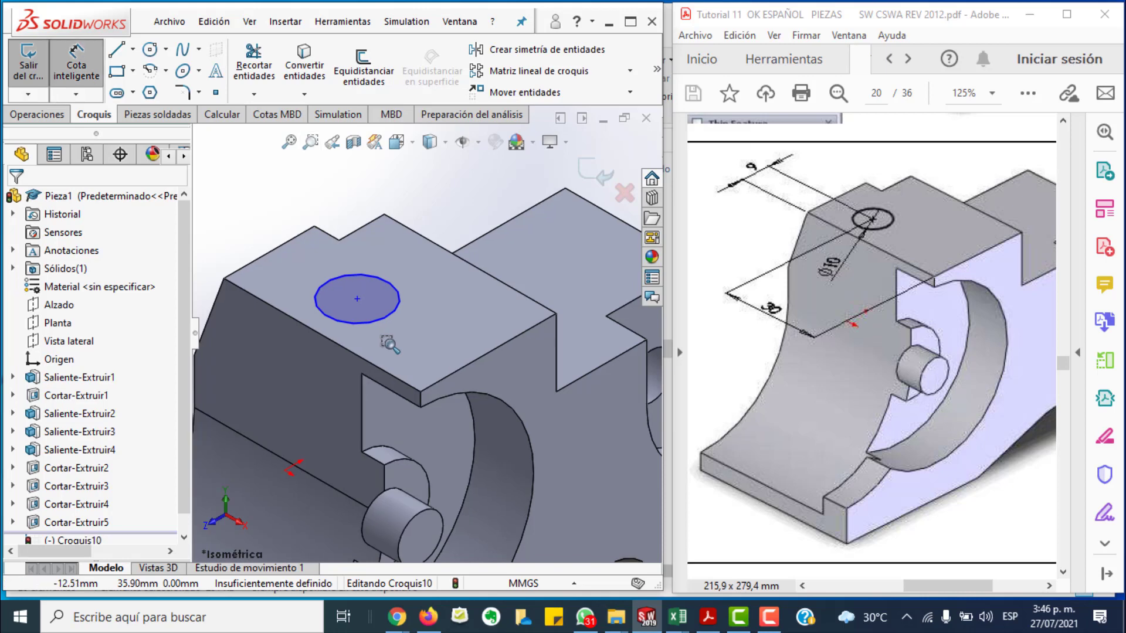
key("Escape")
left_click(401, 306)
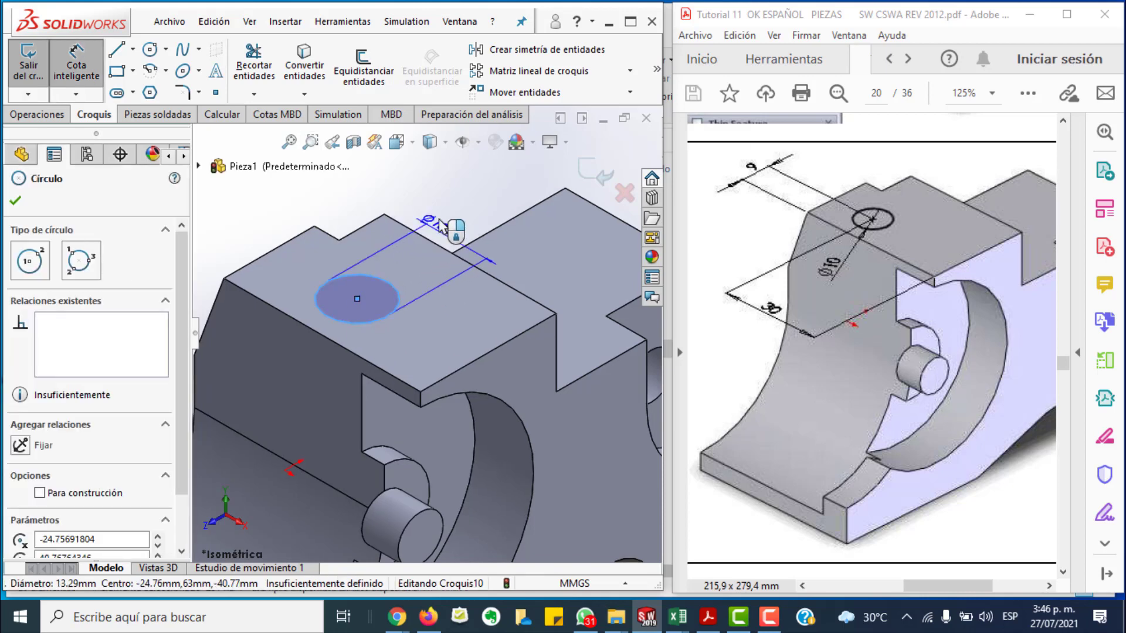
left_click(457, 227)
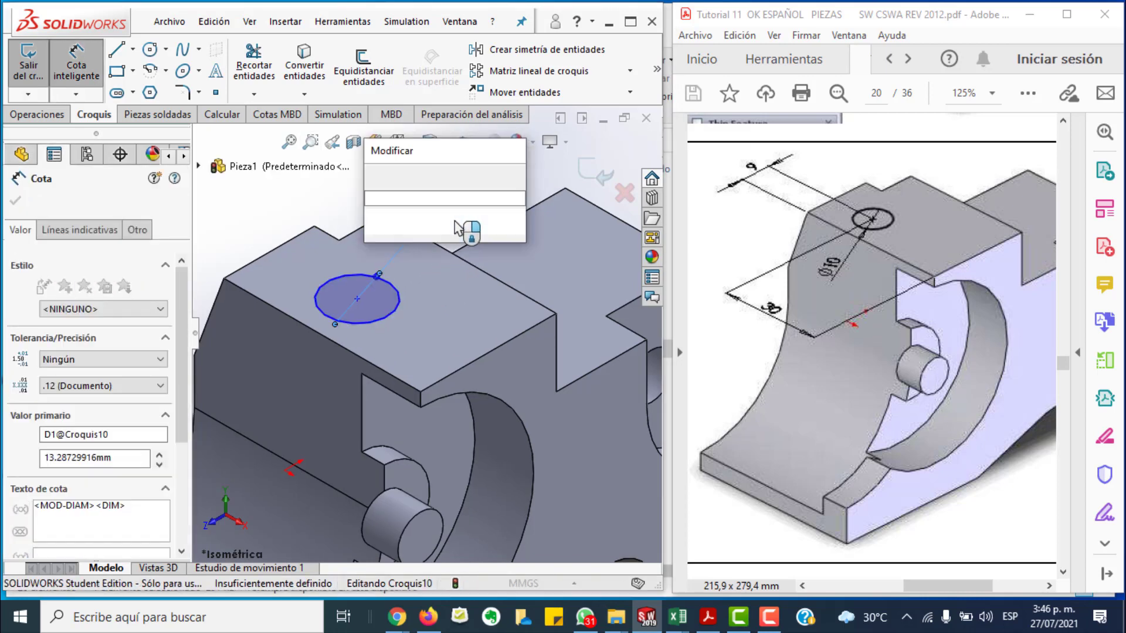
type("10")
key("Return")
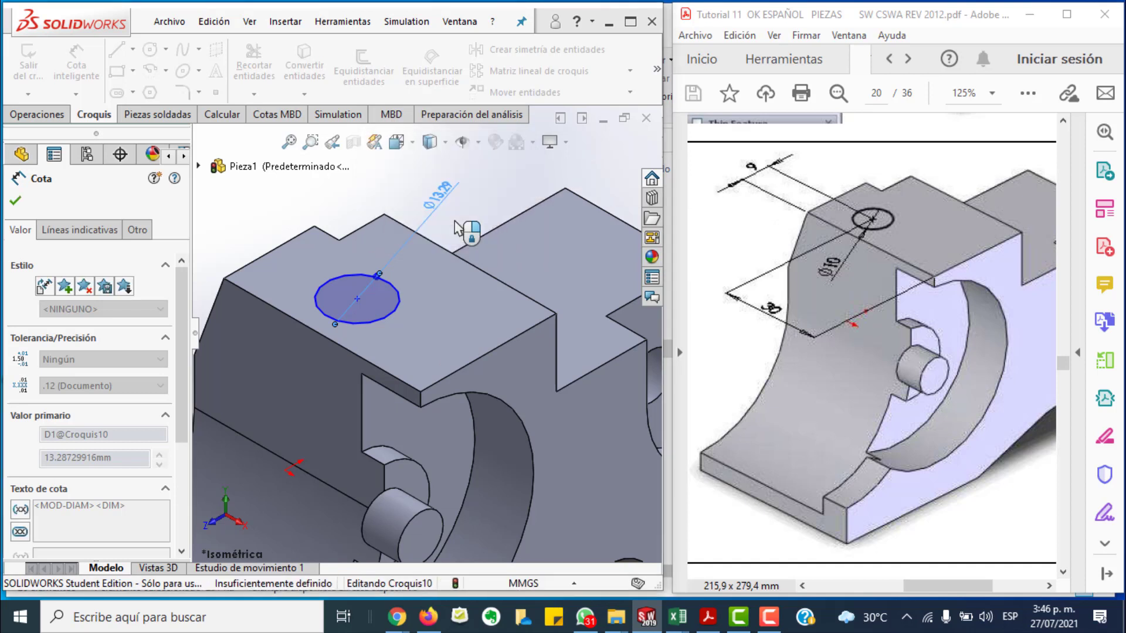
Step: Dimension the circle centre 30 mm from the front edge
left_click(357, 299)
left_click(441, 378)
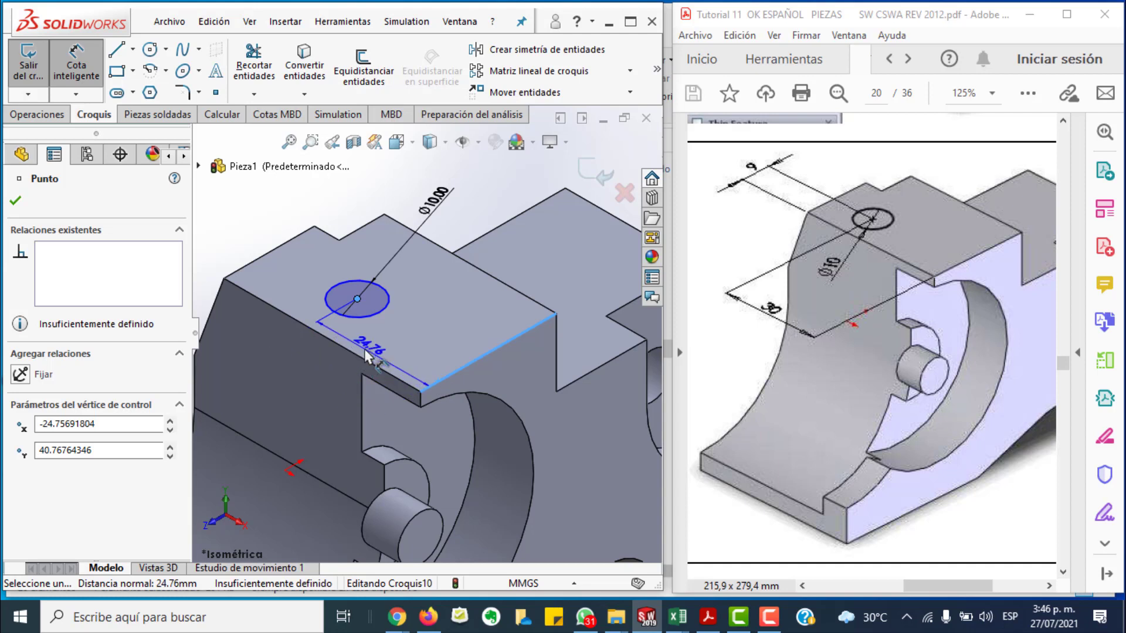
left_click(342, 369)
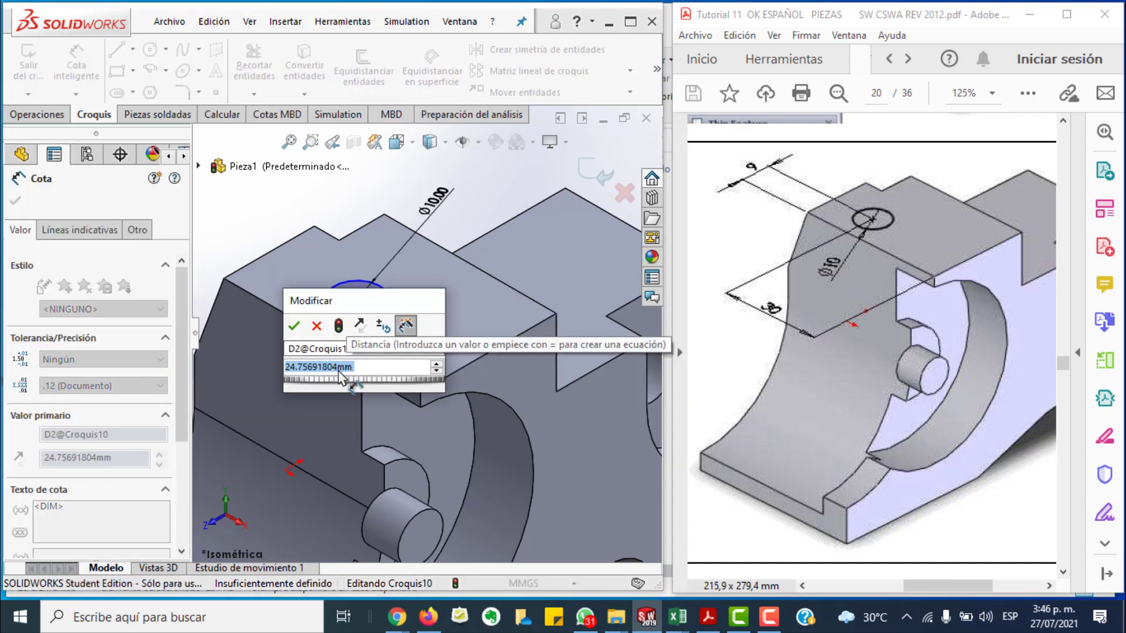
type("30")
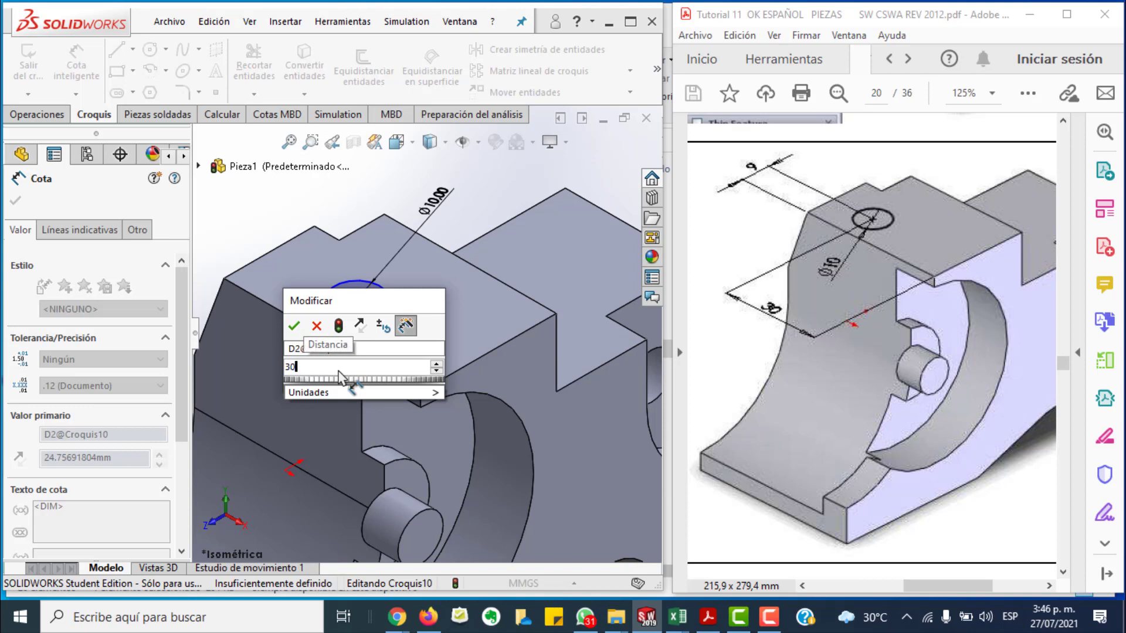
key("Return")
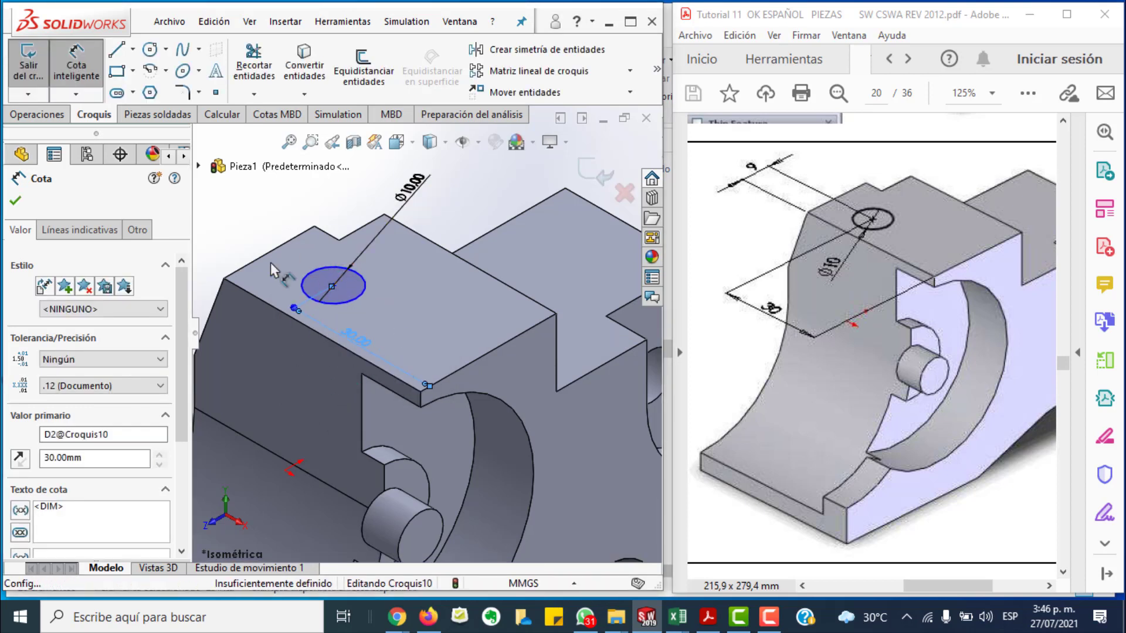
Step: Dimension the circle centre 9 mm from the side edge, fully defining the sketch
left_click(224, 280)
left_click(333, 286)
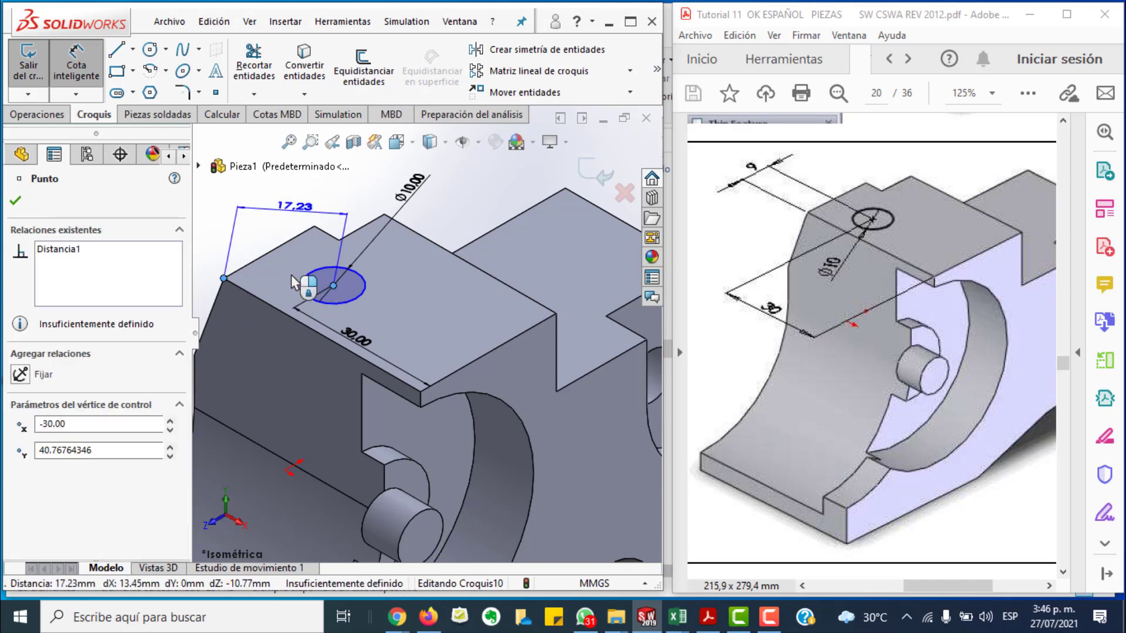
left_click(229, 248)
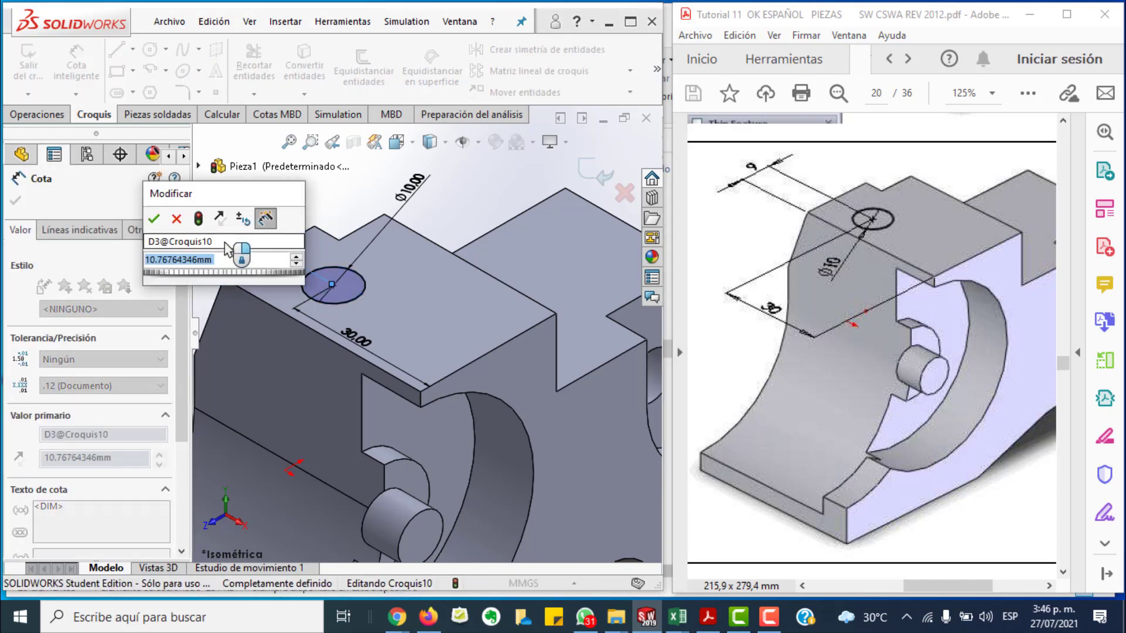
type("9")
key("Return")
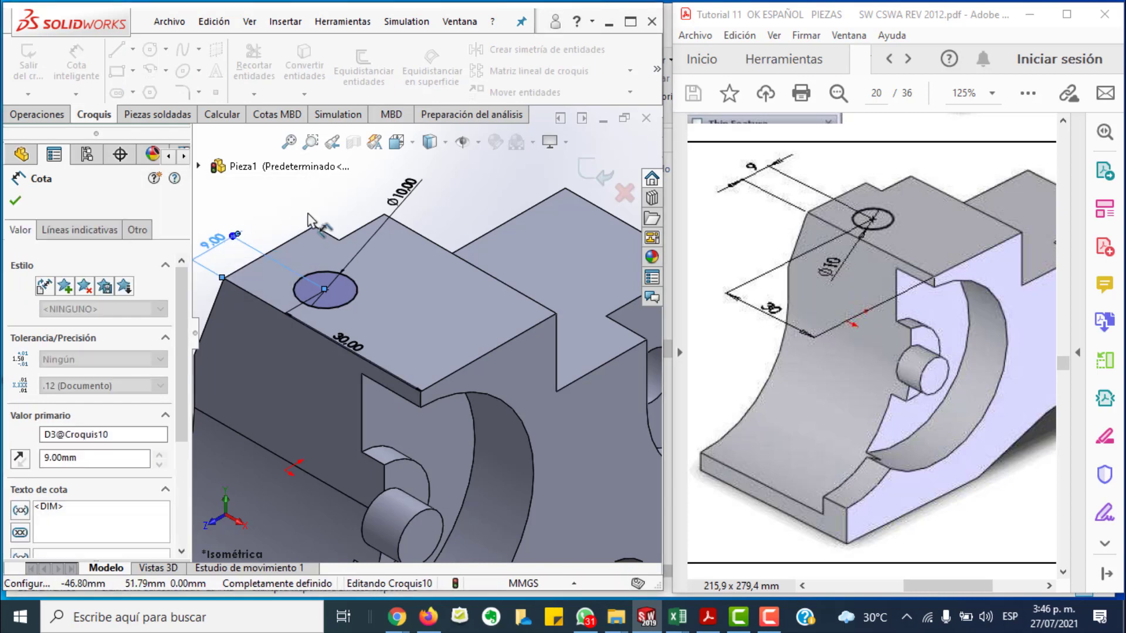
key("Escape")
scroll(361, 269, "down", 2)
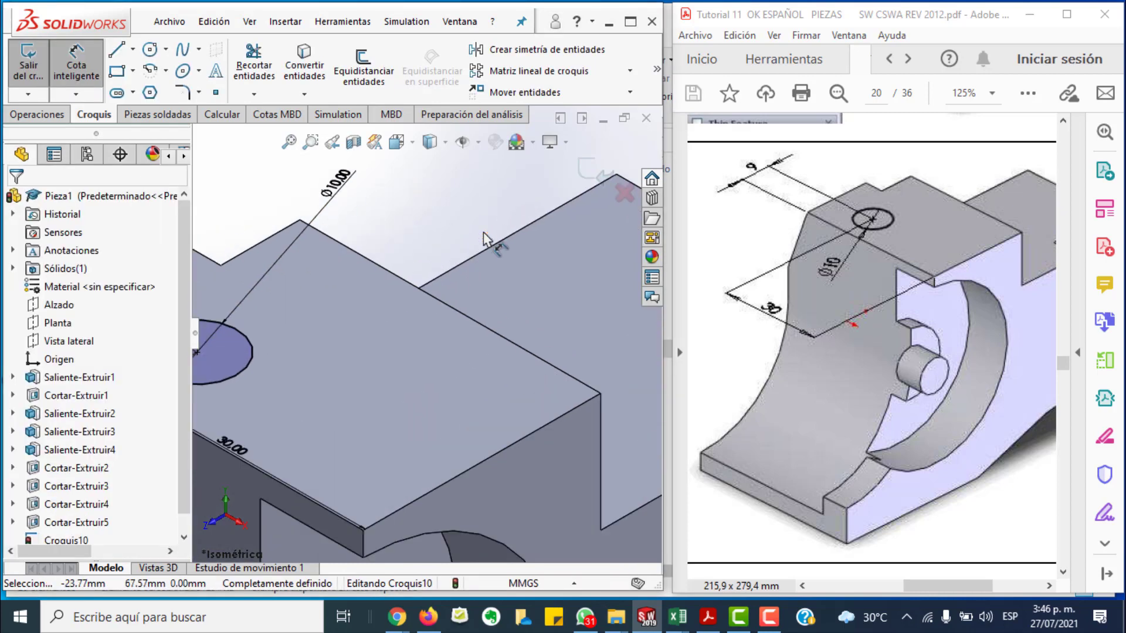
scroll(516, 246, "up", 3)
scroll(581, 179, "up", 2)
Step: Cut-extrude the Ø10 circle sketch with end condition Hasta el siguiente
left_click(588, 176)
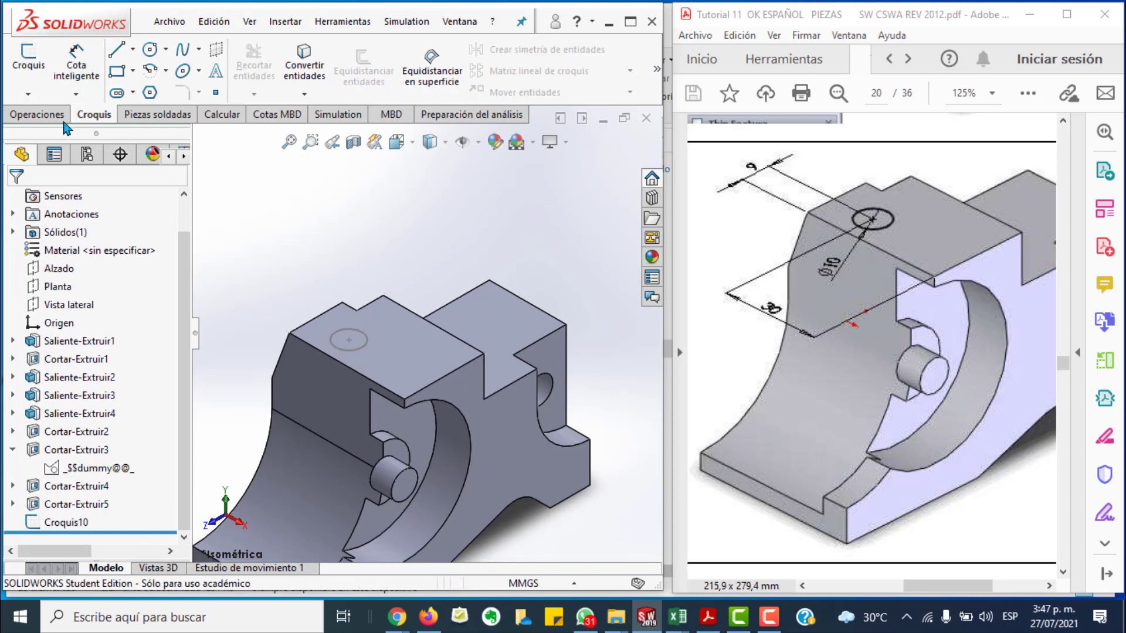
left_click(36, 114)
left_click(287, 66)
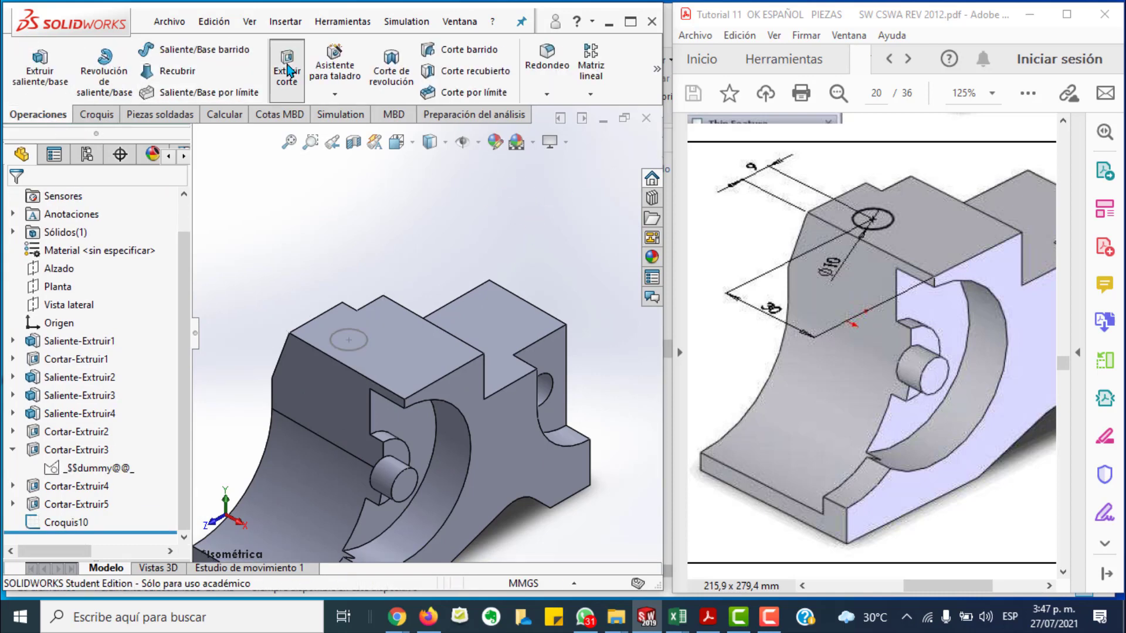
left_click(364, 336)
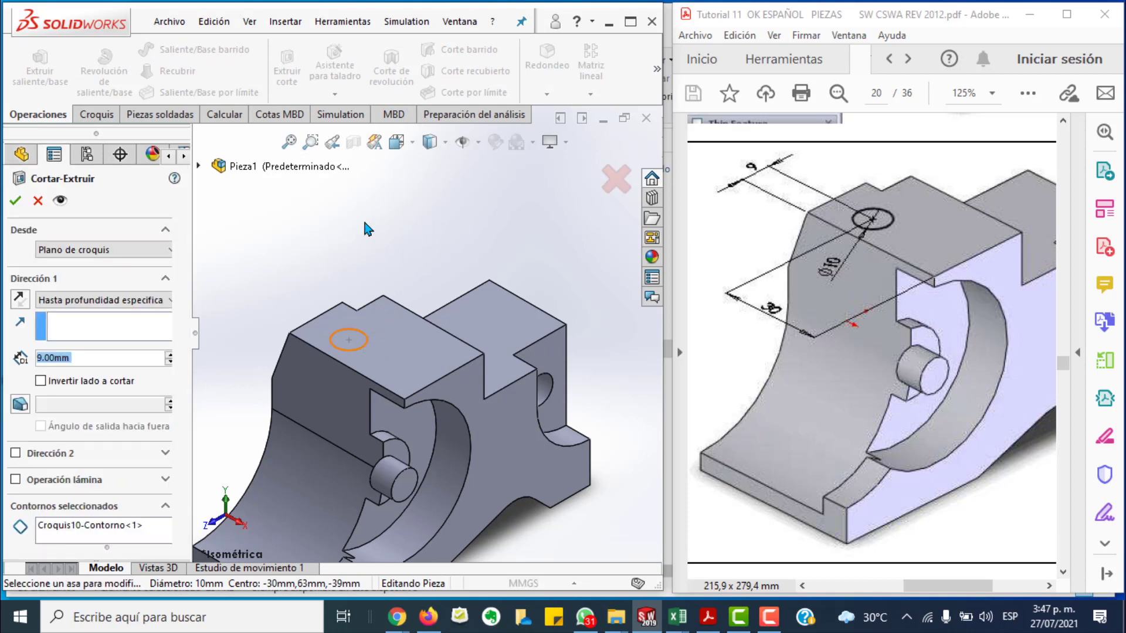
left_click(143, 301)
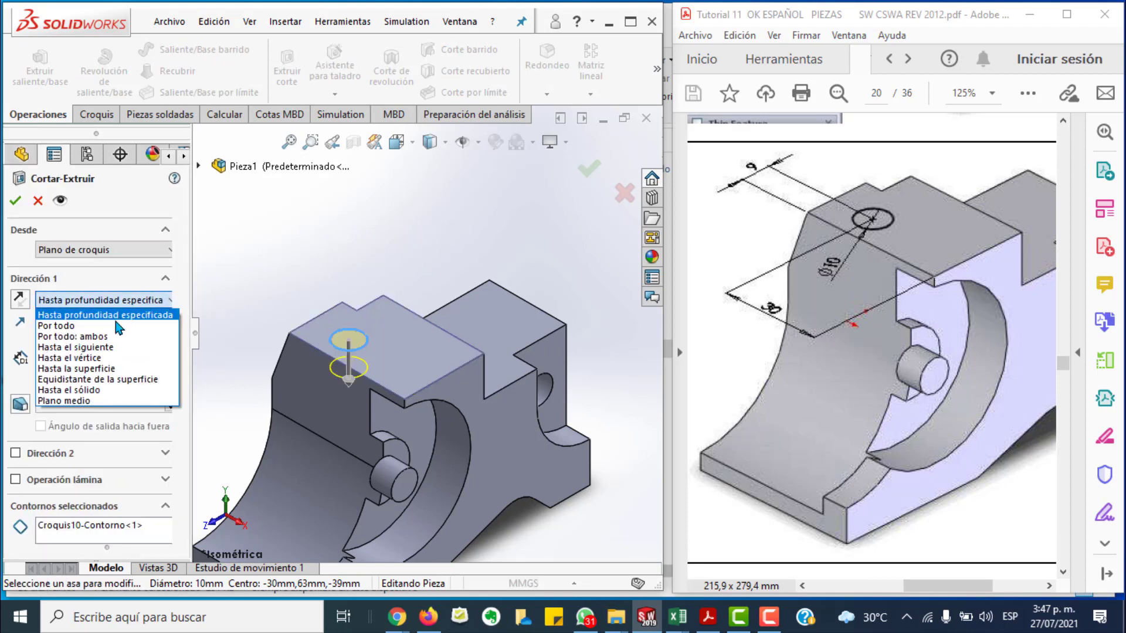
left_click(104, 347)
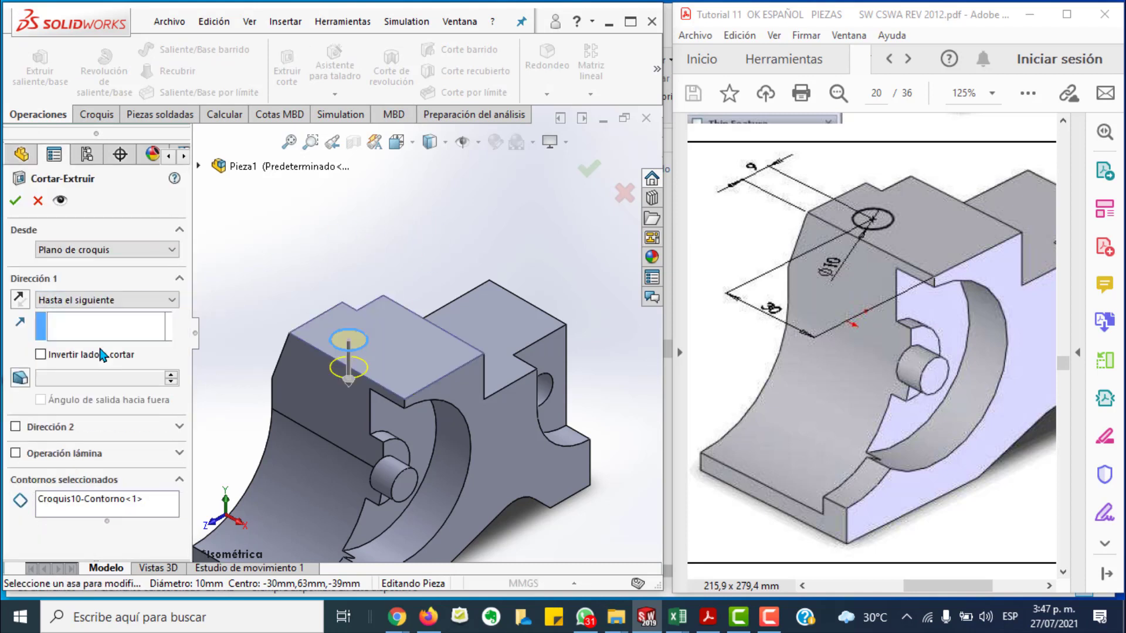
left_click(16, 201)
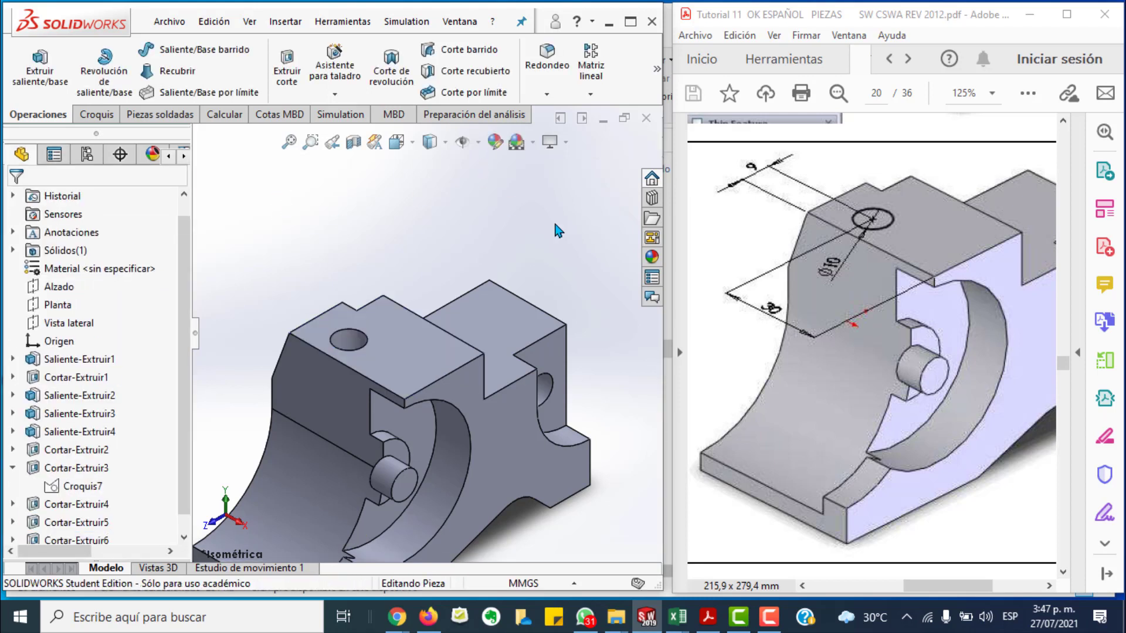
Step: Fit the model in the view and set the Isometric orientation
key("f")
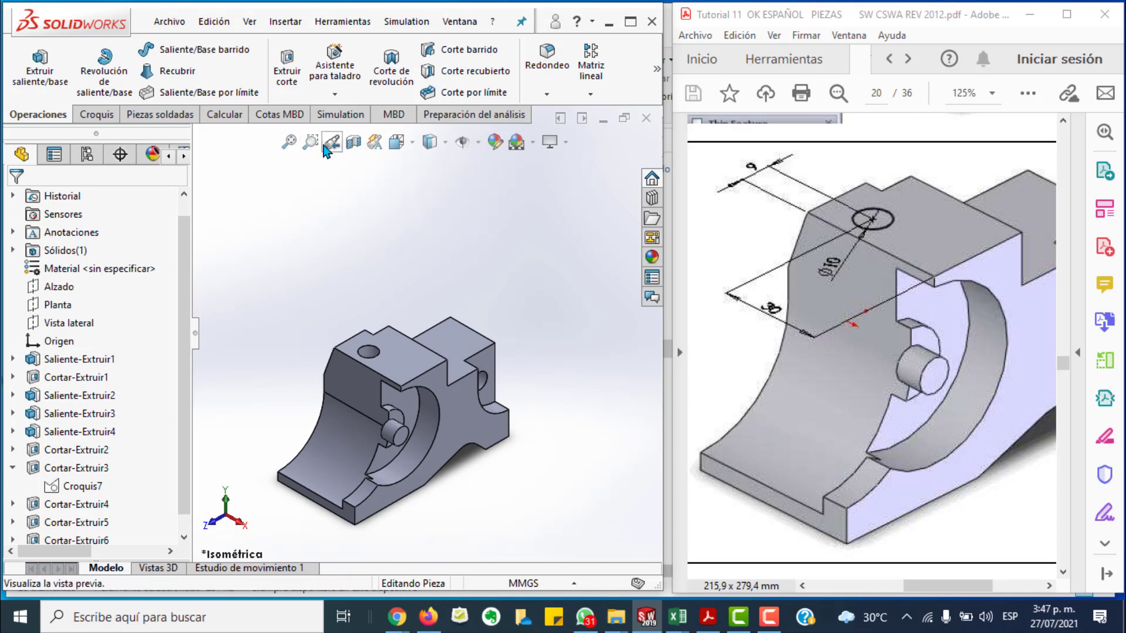
left_click(387, 147)
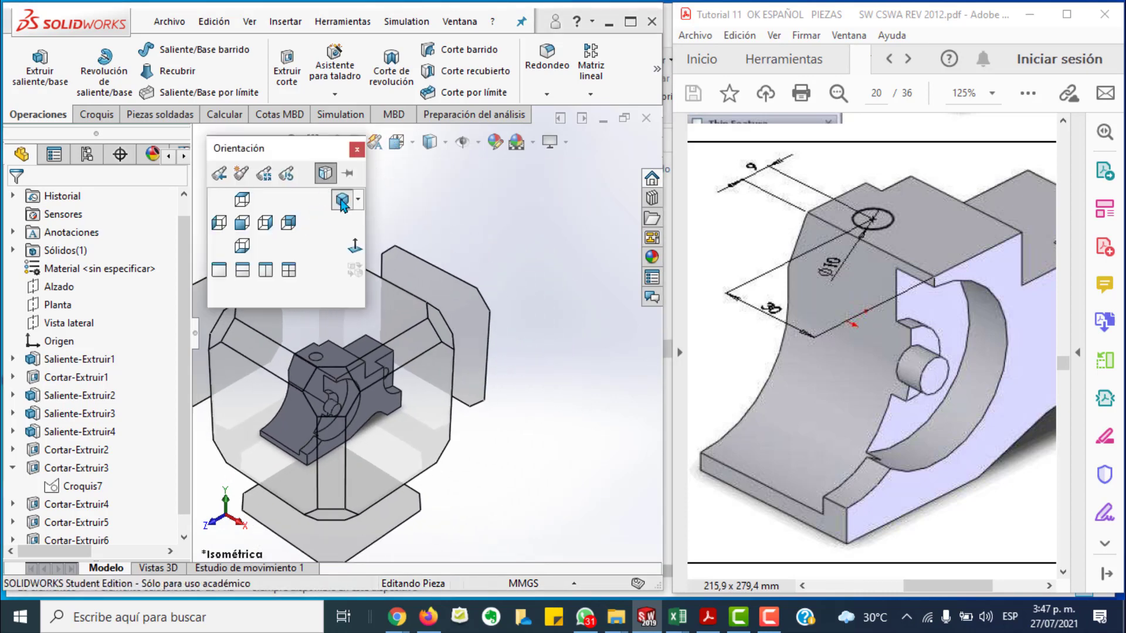
left_click(341, 199)
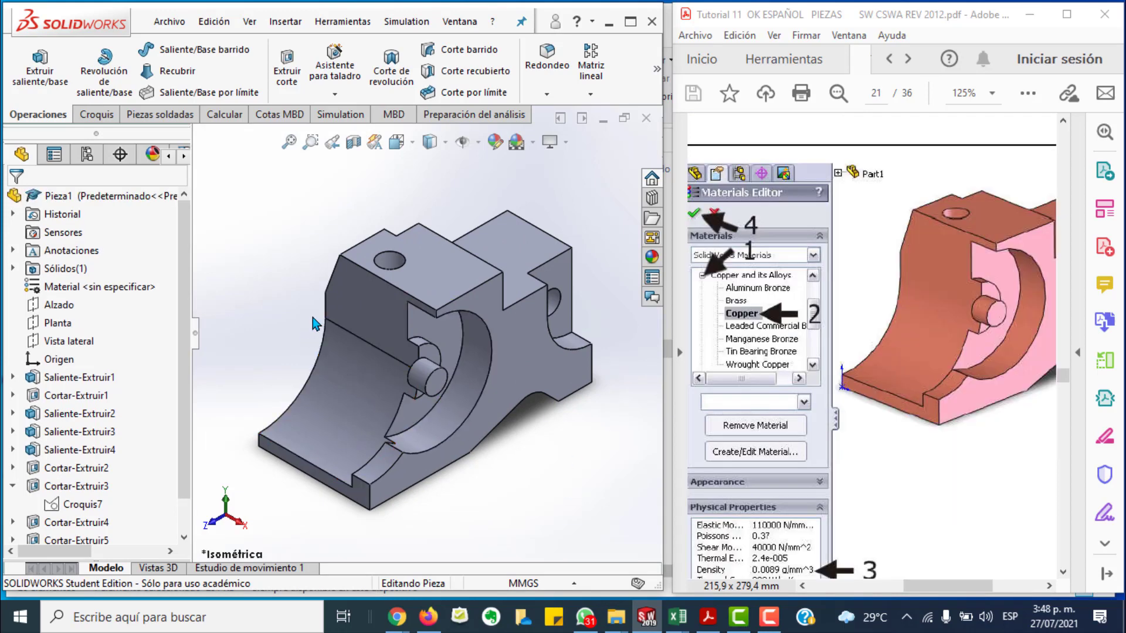
Step: Assign Cobre from Aleaciones de cobre as the part material, shown in SI units
left_click(76, 289)
right_click(76, 292)
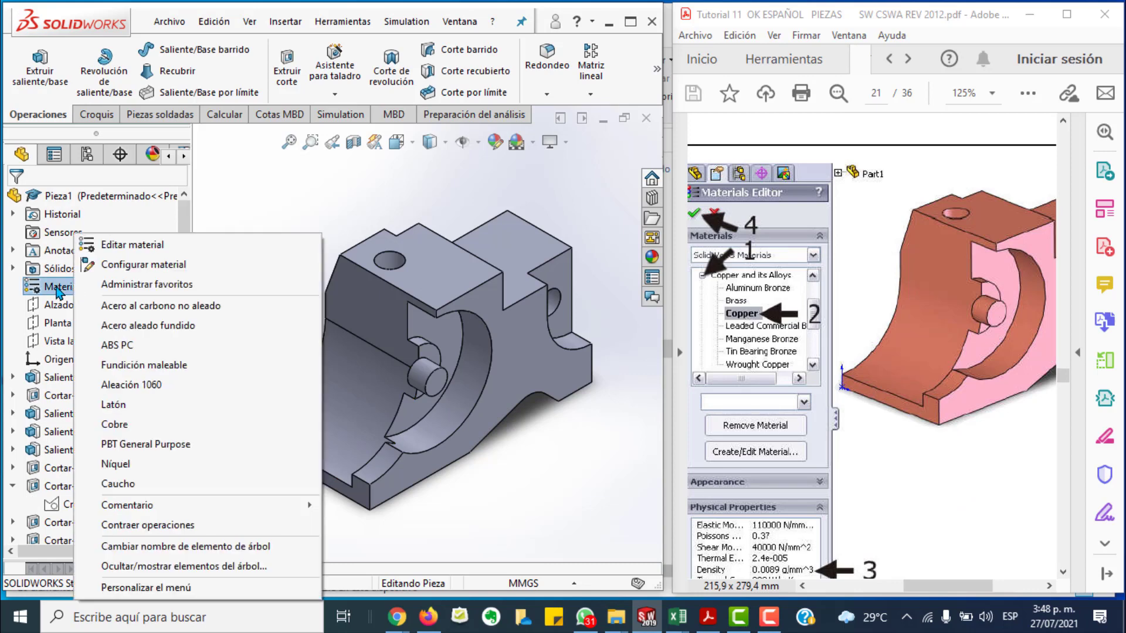
left_click(250, 214)
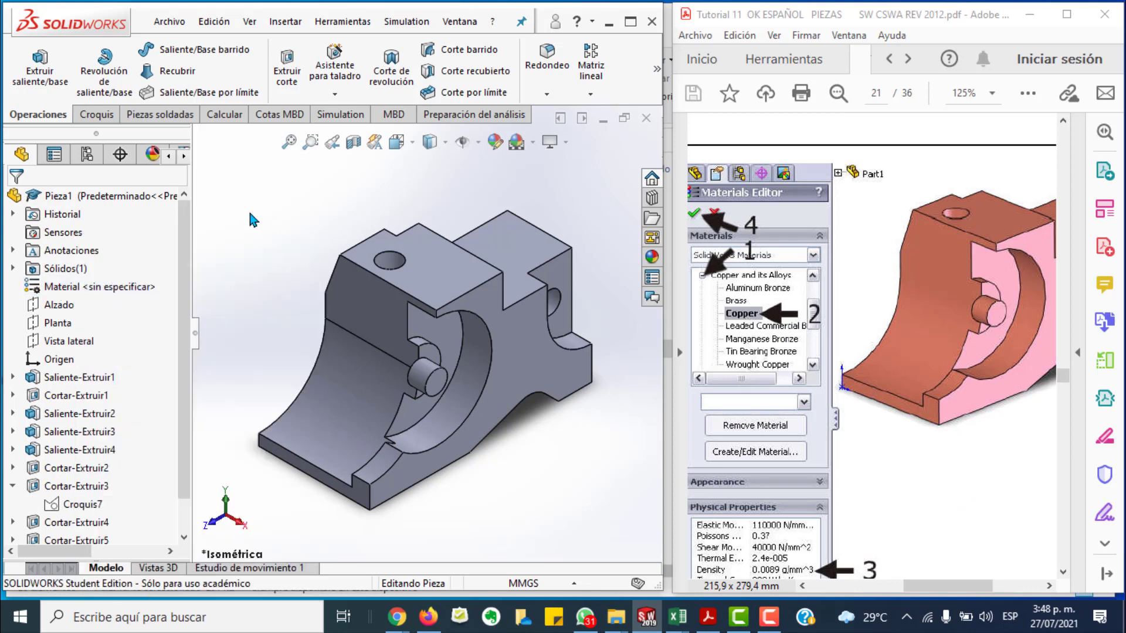
right_click(59, 292)
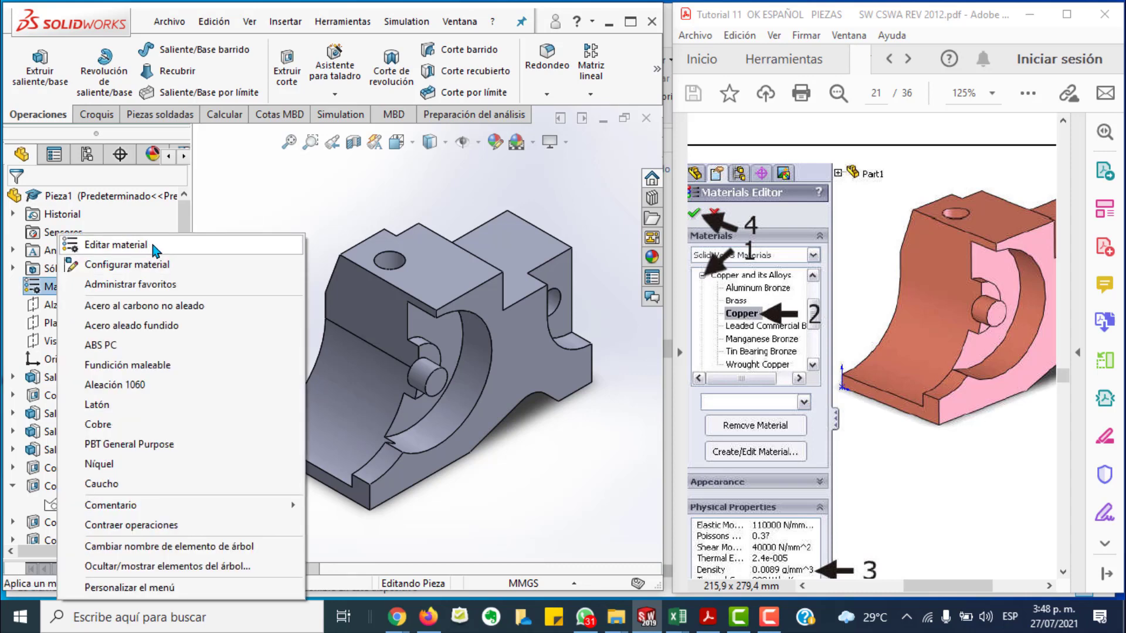
left_click(166, 247)
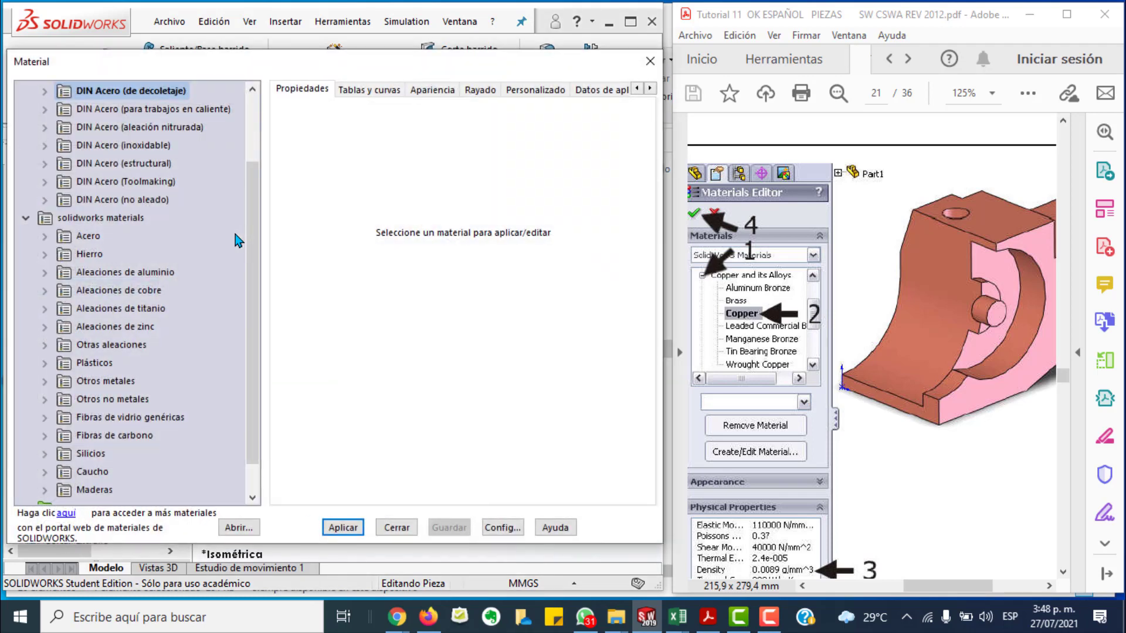
left_click_drag(252, 197, 256, 115)
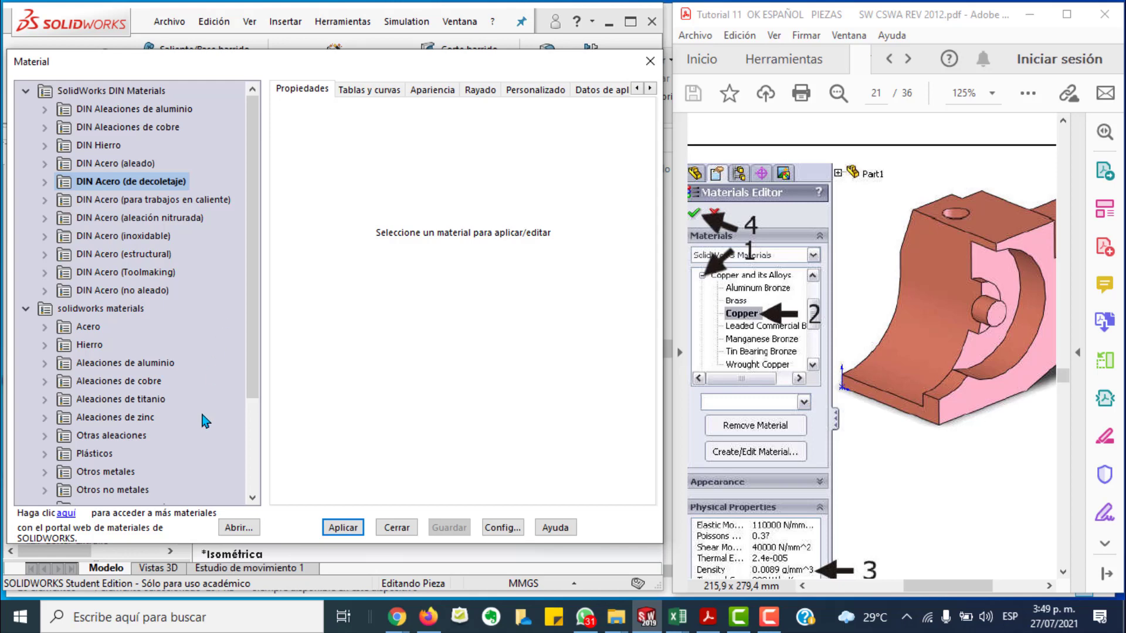
left_click(45, 382)
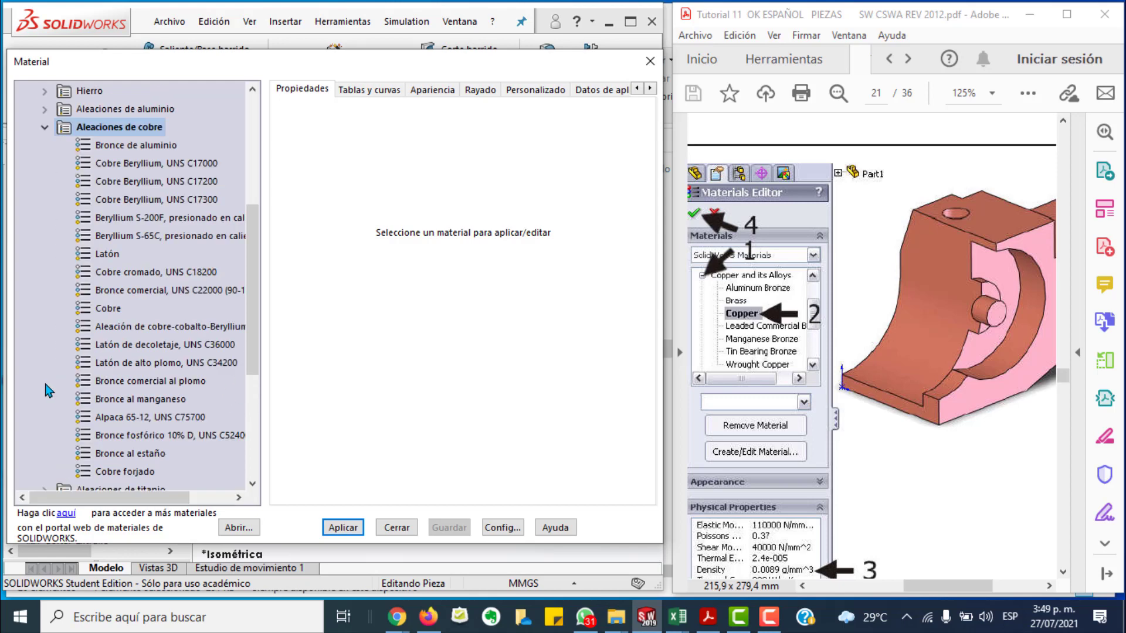
left_click(87, 311)
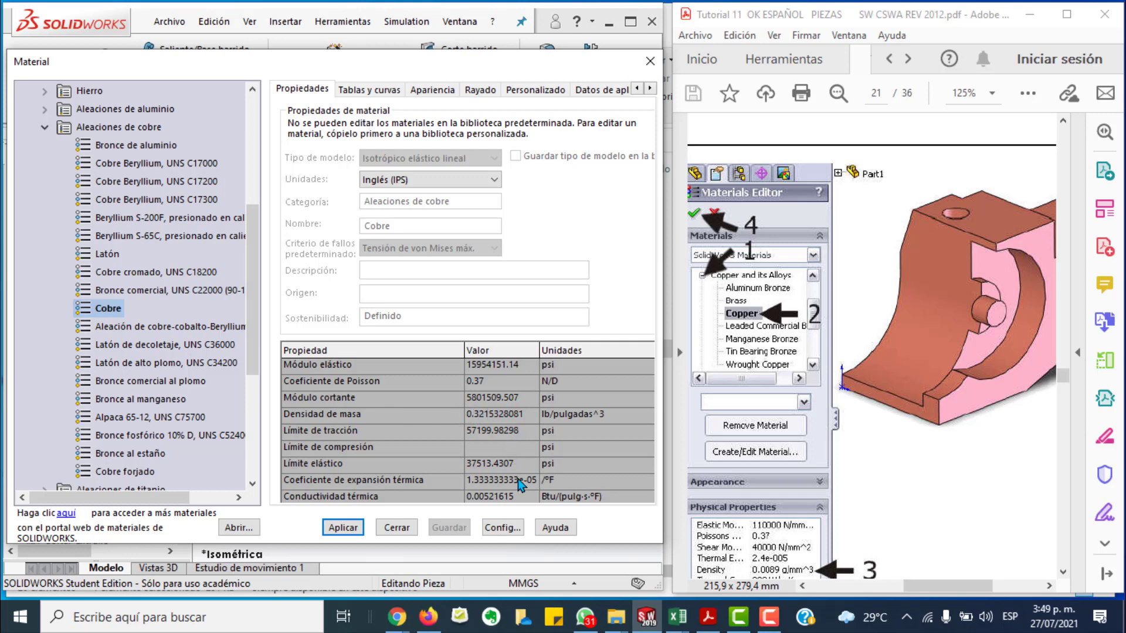
left_click(494, 179)
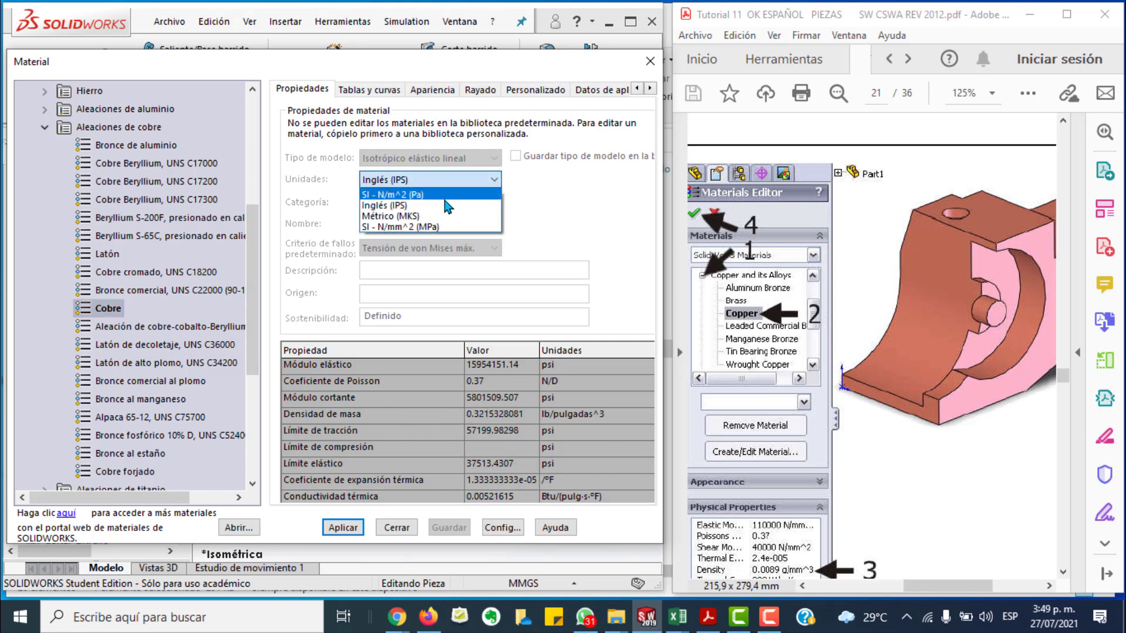
left_click(445, 199)
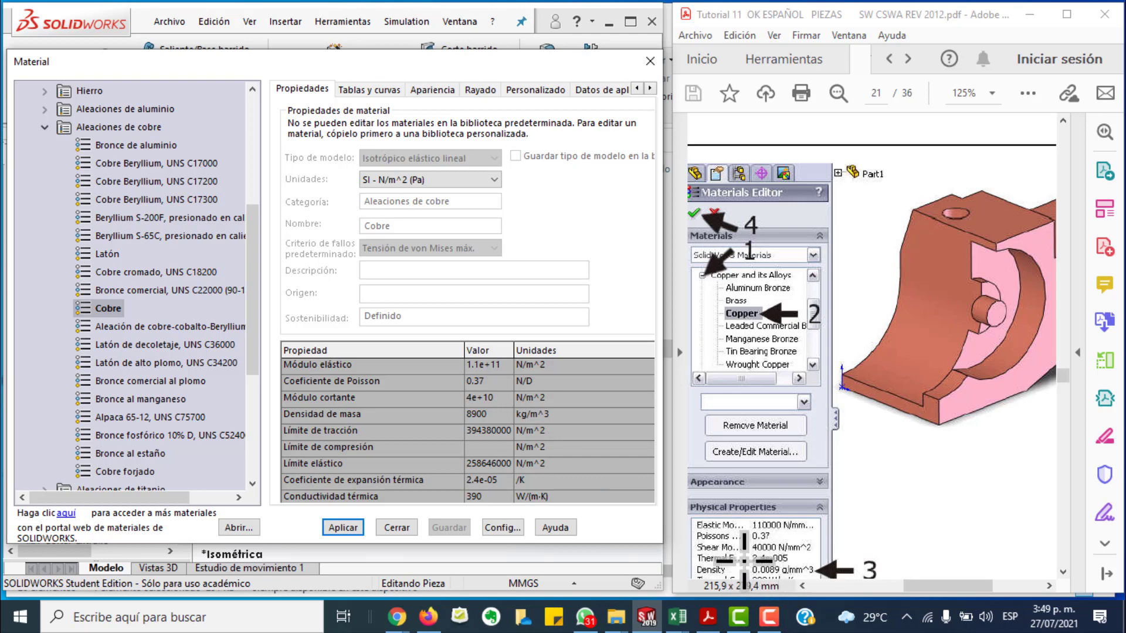
left_click(343, 527)
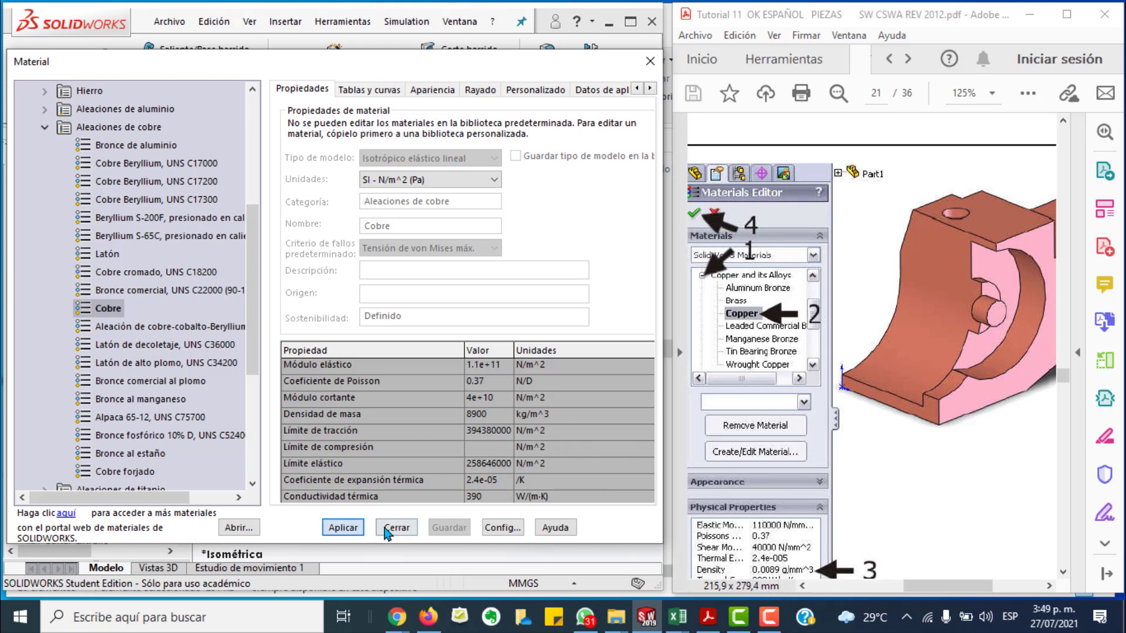
left_click(397, 528)
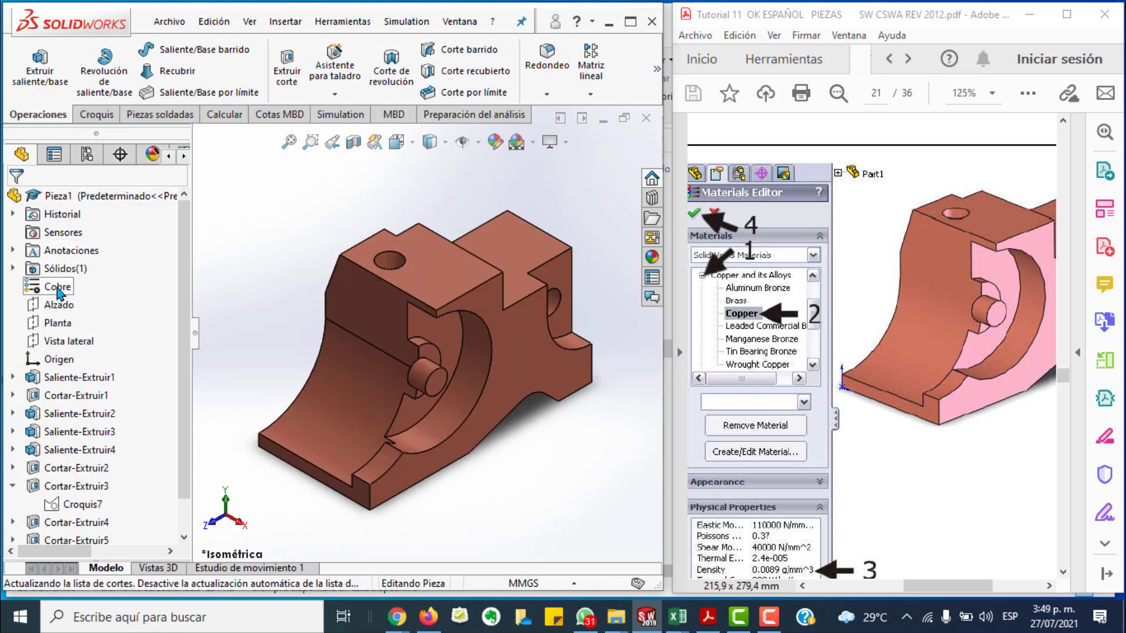
Step: Check the Propiedades físicas mass of 1280.33 g against the PDF's Mass Properties page
left_click(227, 116)
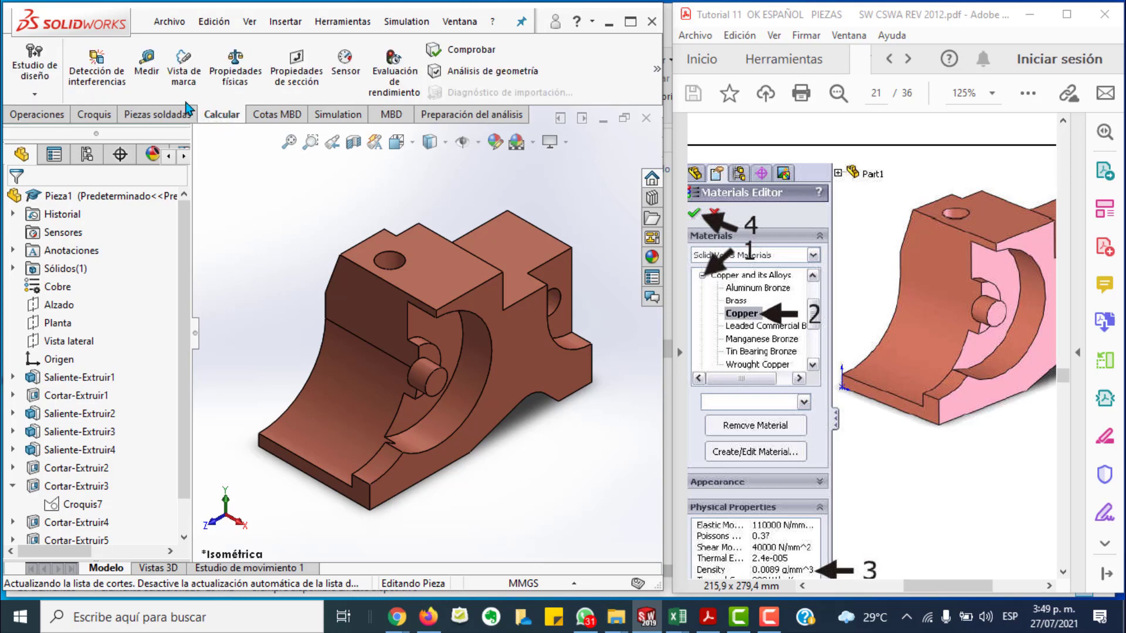
left_click(222, 88)
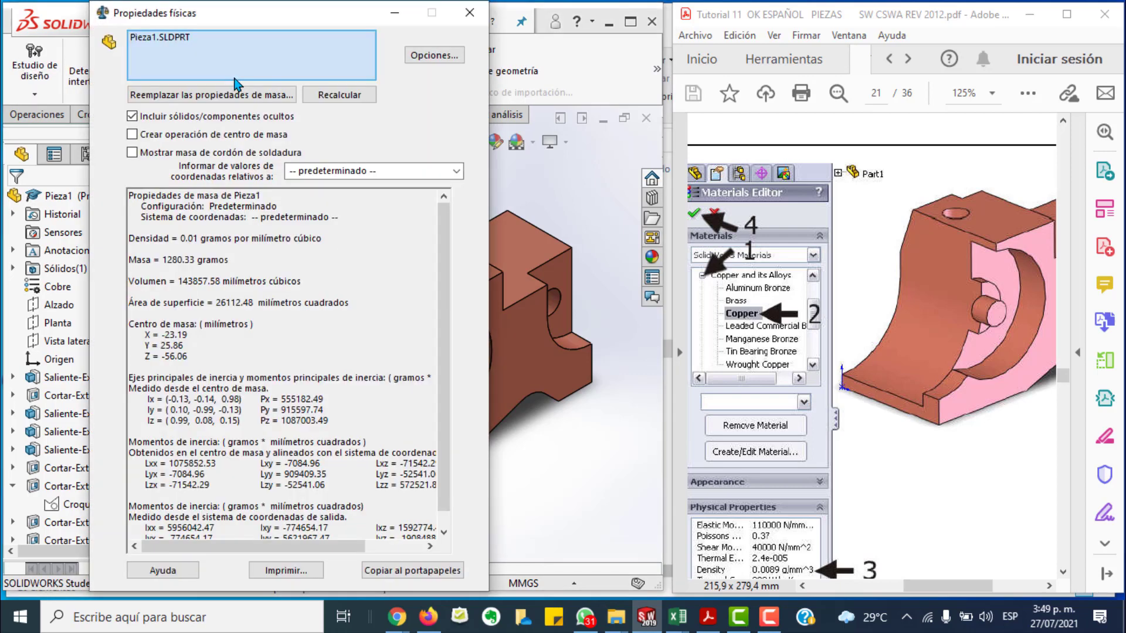
left_click_drag(291, 22, 232, 24)
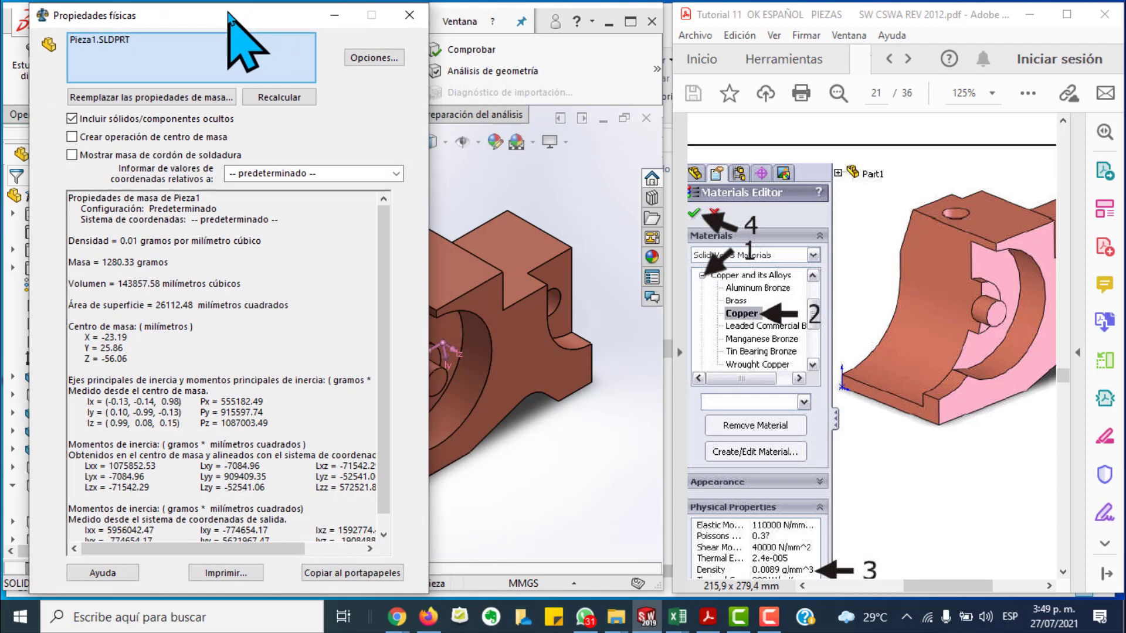
left_click(884, 289)
scroll(885, 294, "down", 5)
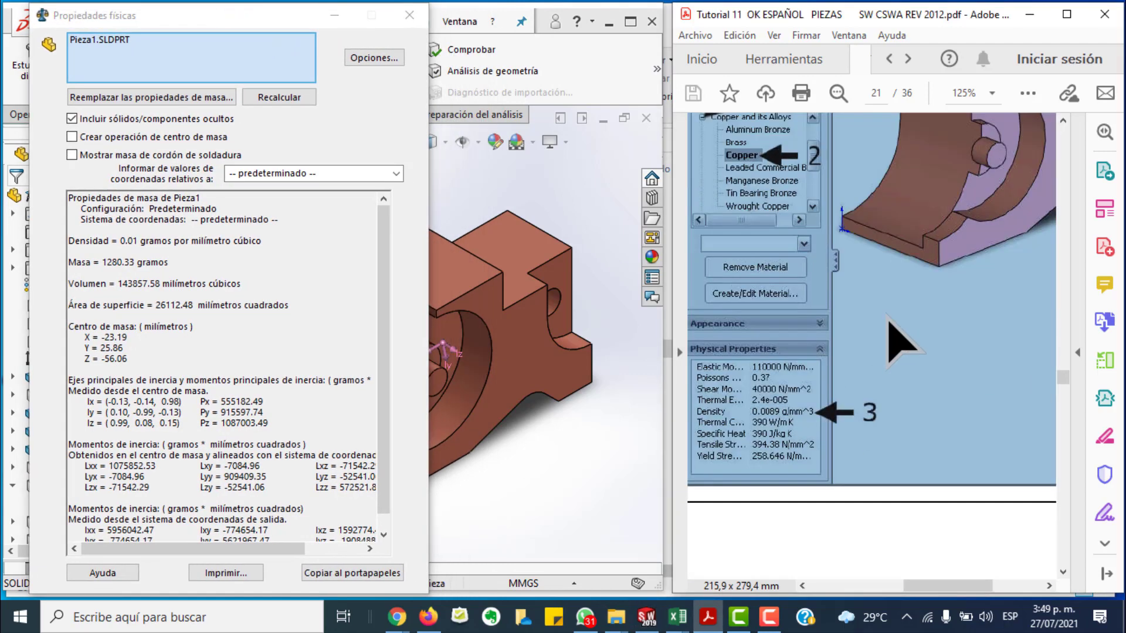
scroll(891, 329, "down", 5)
scroll(886, 352, "down", 5)
scroll(887, 356, "down", 5)
scroll(873, 361, "up", 2)
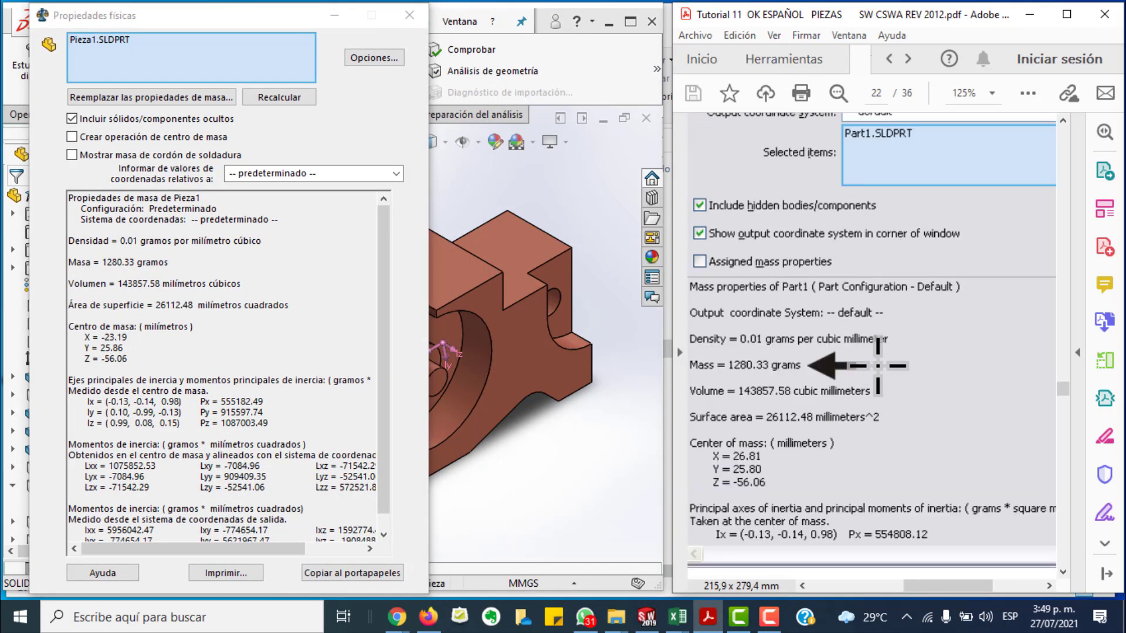
left_click(146, 263)
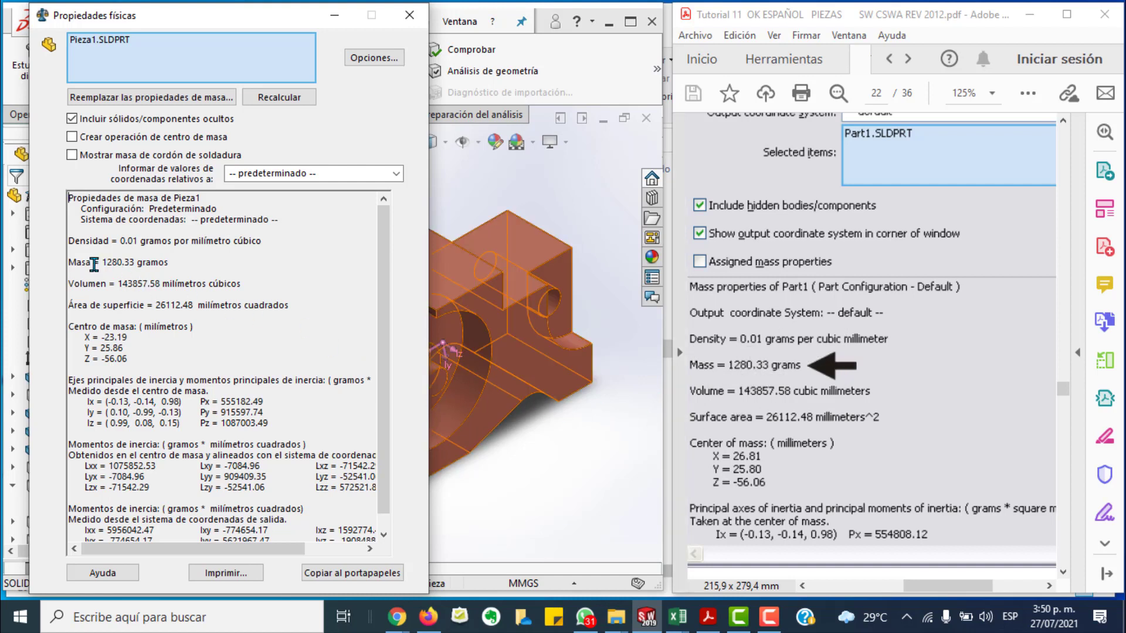
left_click(410, 16)
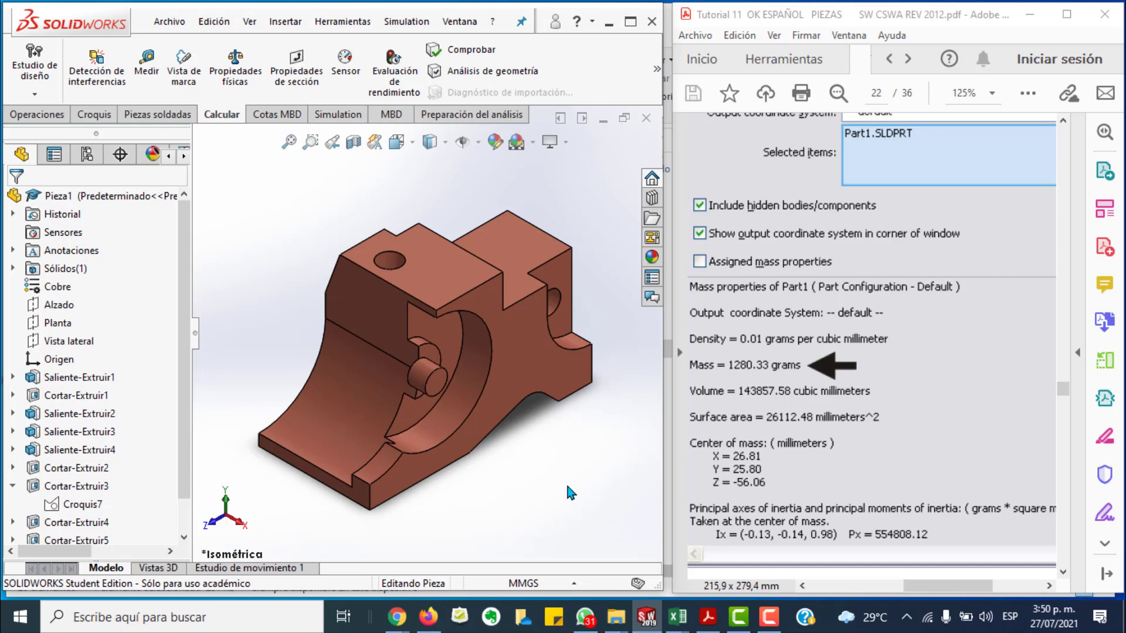
Step: Show the Croquis tools and scroll the PDF back to page 5's finished bracket
scroll(94, 382, "down", 2)
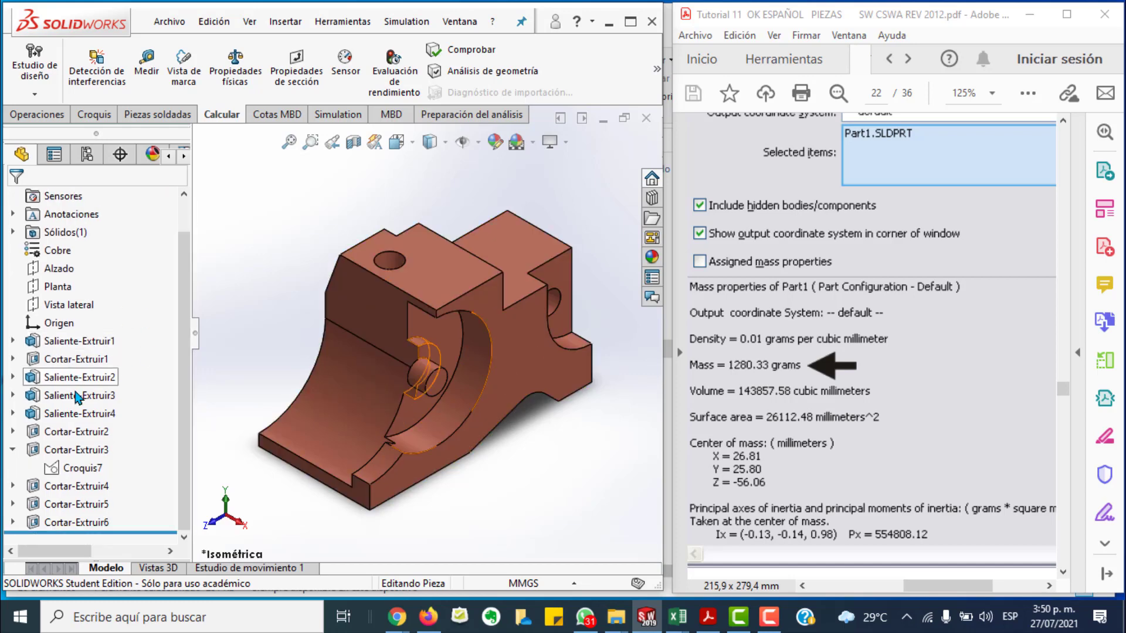
scroll(216, 245, "up", 3)
left_click(39, 114)
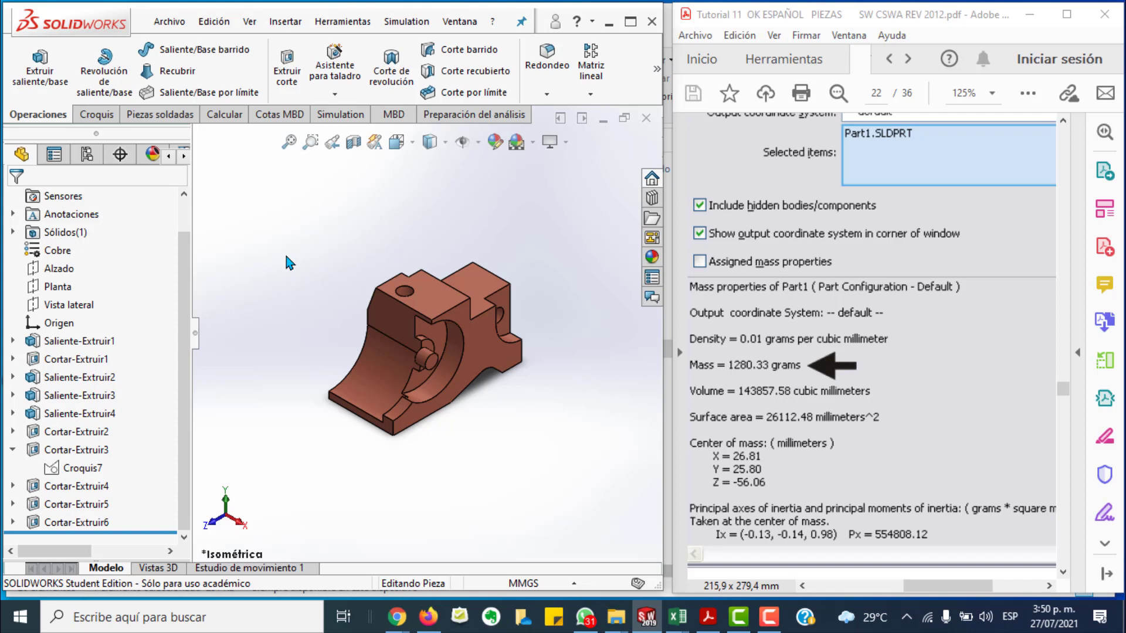
left_click(94, 115)
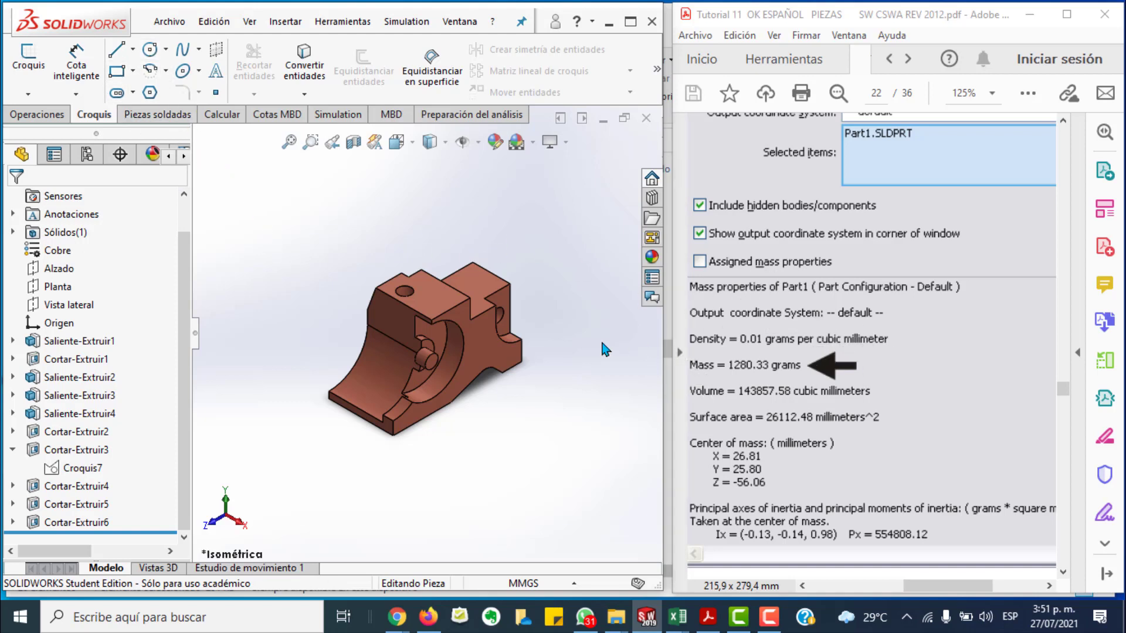
left_click_drag(1062, 388, 1063, 183)
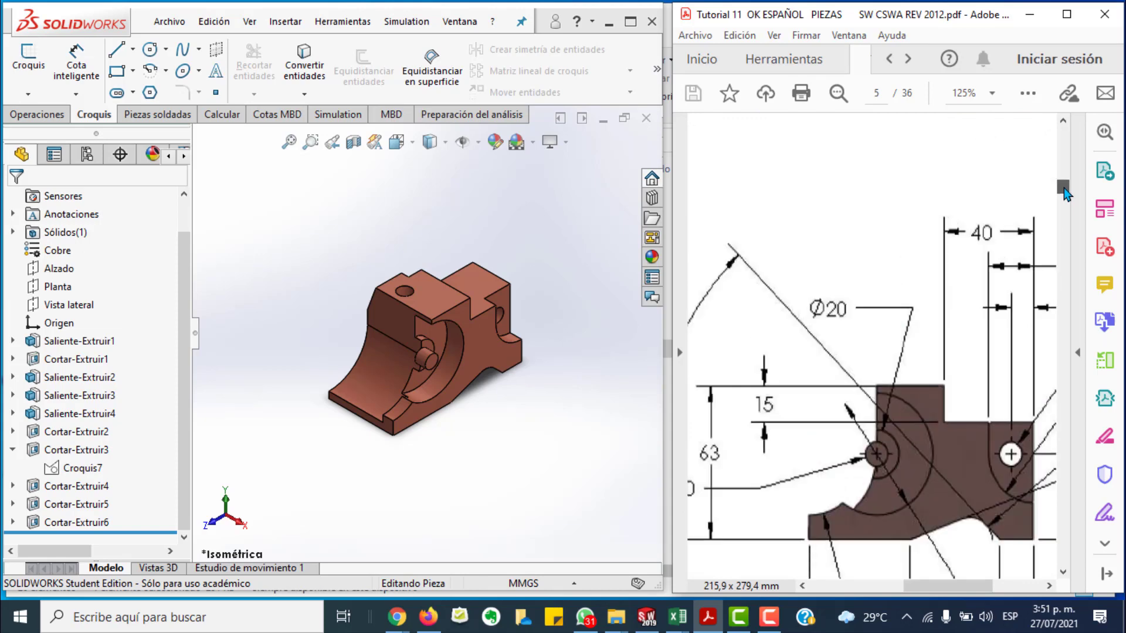
mouse_move(938, 586)
left_mouse_down()
mouse_move(962, 586)
mouse_move(968, 496)
left_mouse_up()
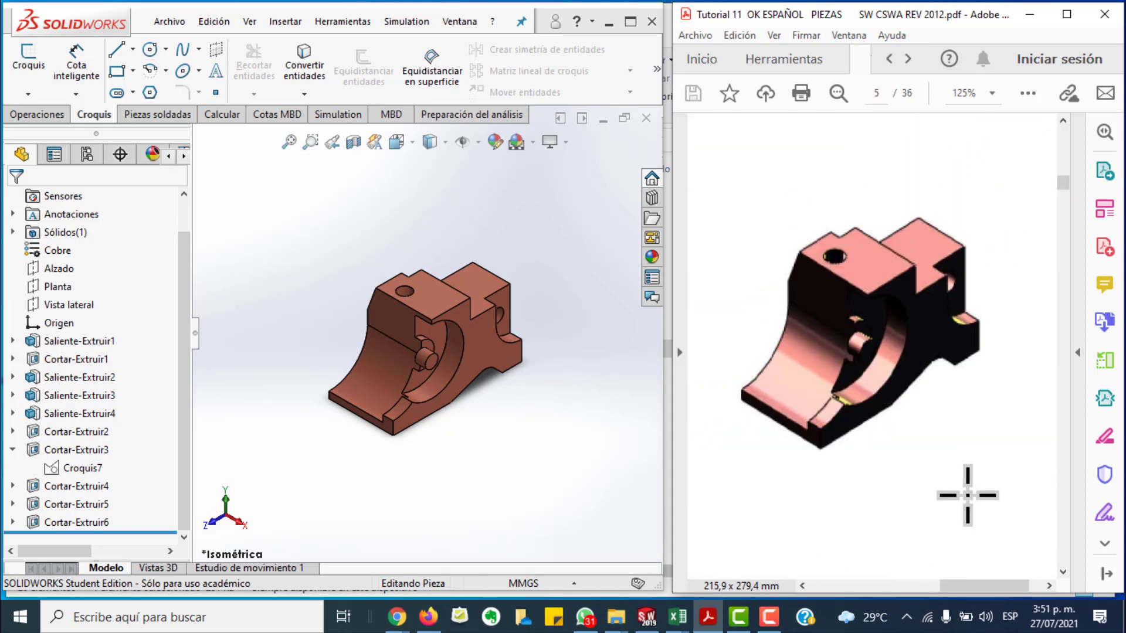